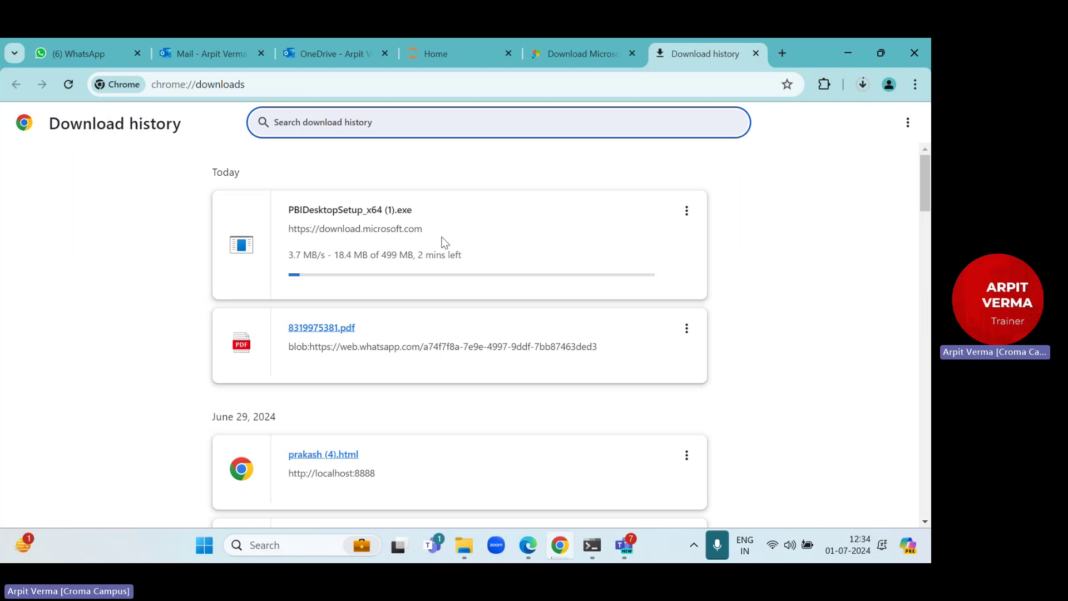
# Step: Cancel the running download of PBIDesktopSetup_x64 (1).exe
pyautogui.click(687, 213)
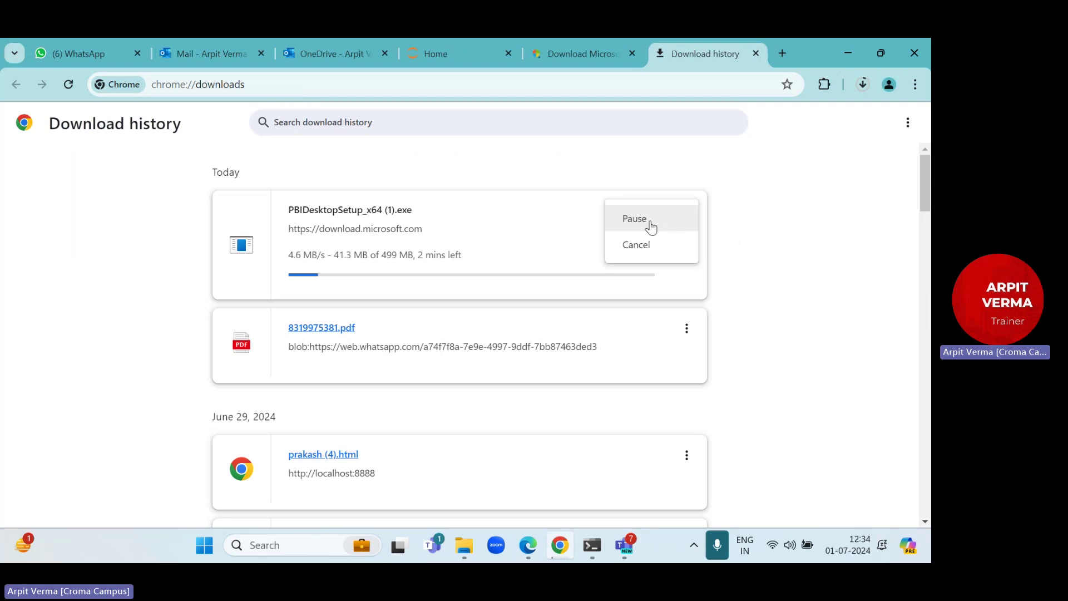
pyautogui.click(650, 222)
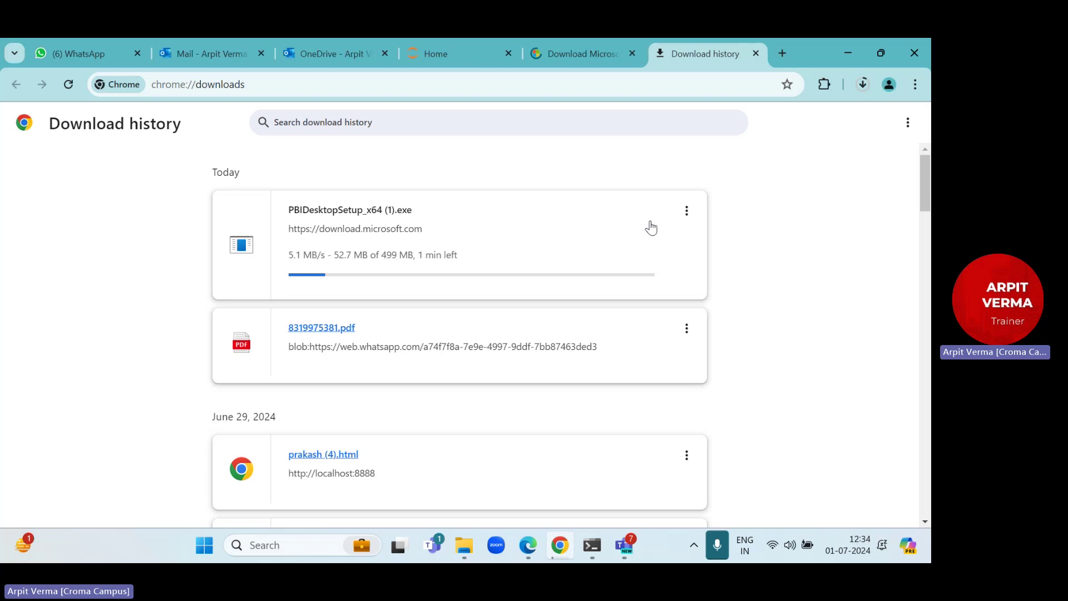
pyautogui.click(687, 213)
pyautogui.click(643, 253)
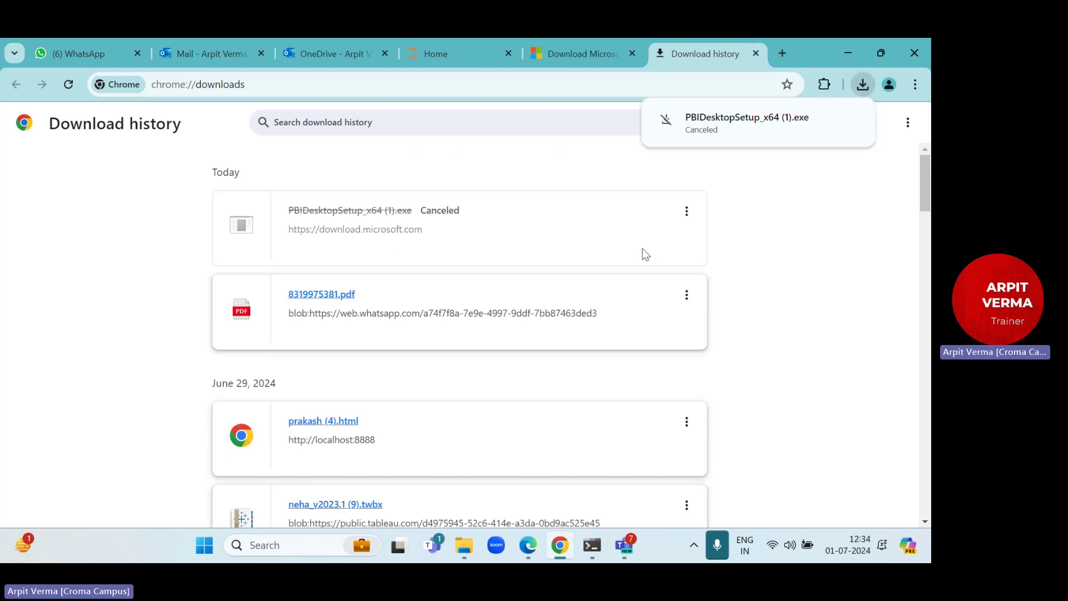
# Step: Close the download history and the Microsoft Power BI Desktop download page, and minimize the browser
pyautogui.click(756, 54)
pyautogui.scroll(-3, 323, 314)
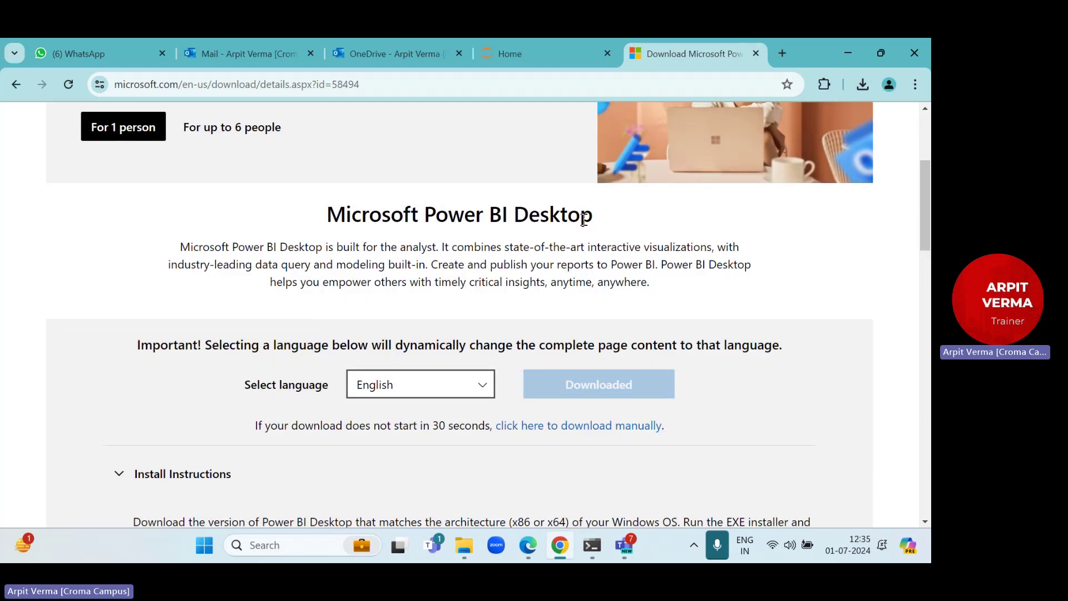
pyautogui.click(756, 54)
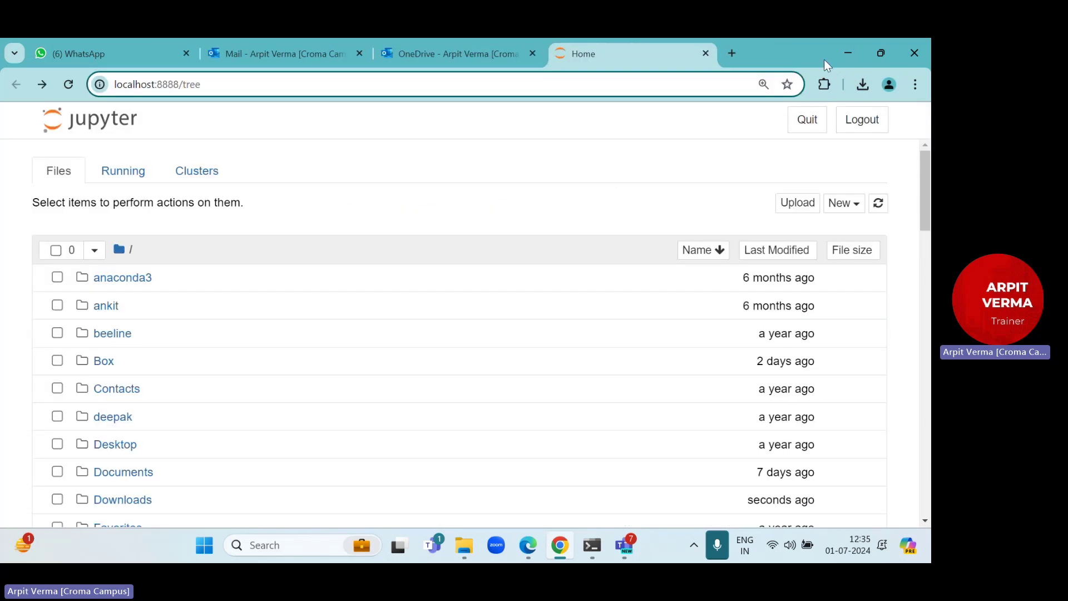
pyautogui.click(852, 51)
# Step: Run the PBIDesktopSetup_x64 installer from the Downloads folder in File Explorer
pyautogui.click(470, 545)
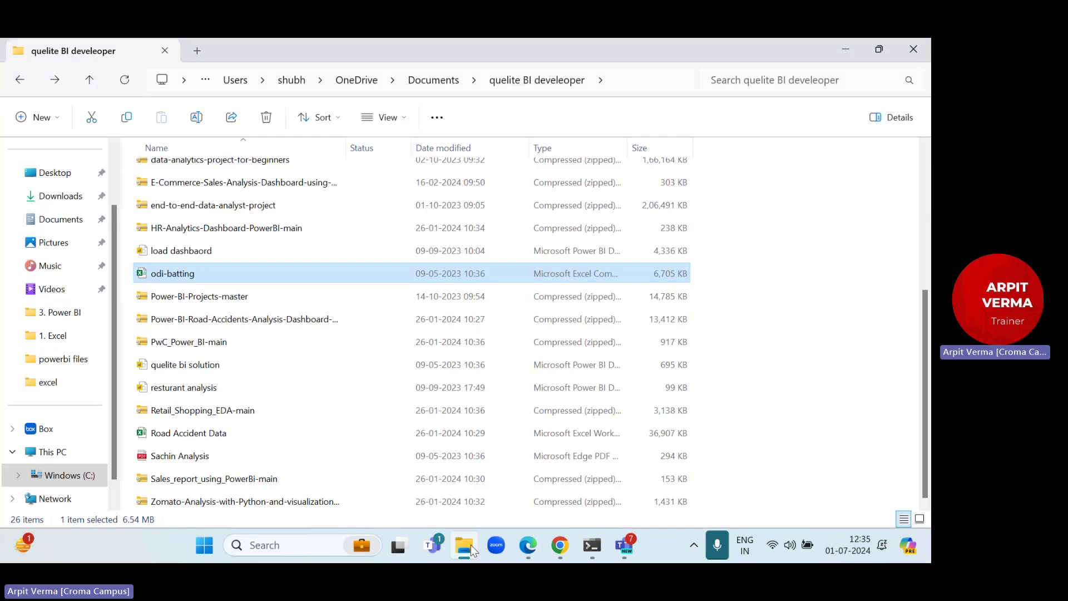
pyautogui.click(61, 201)
pyautogui.moveTo(926, 161); pyautogui.dragTo(928, 485)
pyautogui.click(185, 502)
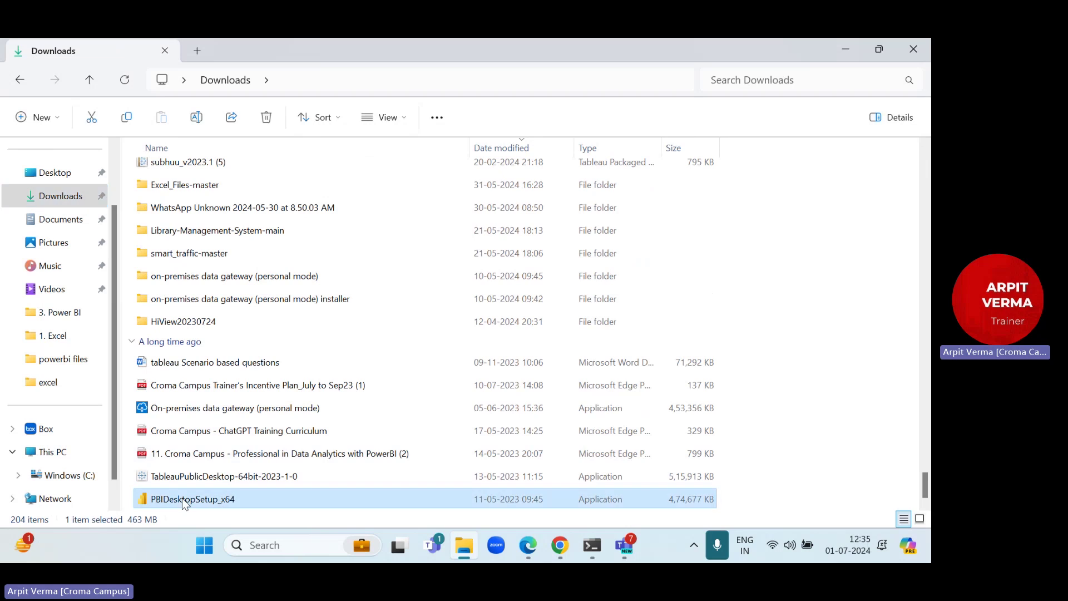
pyautogui.doubleClick(182, 498)
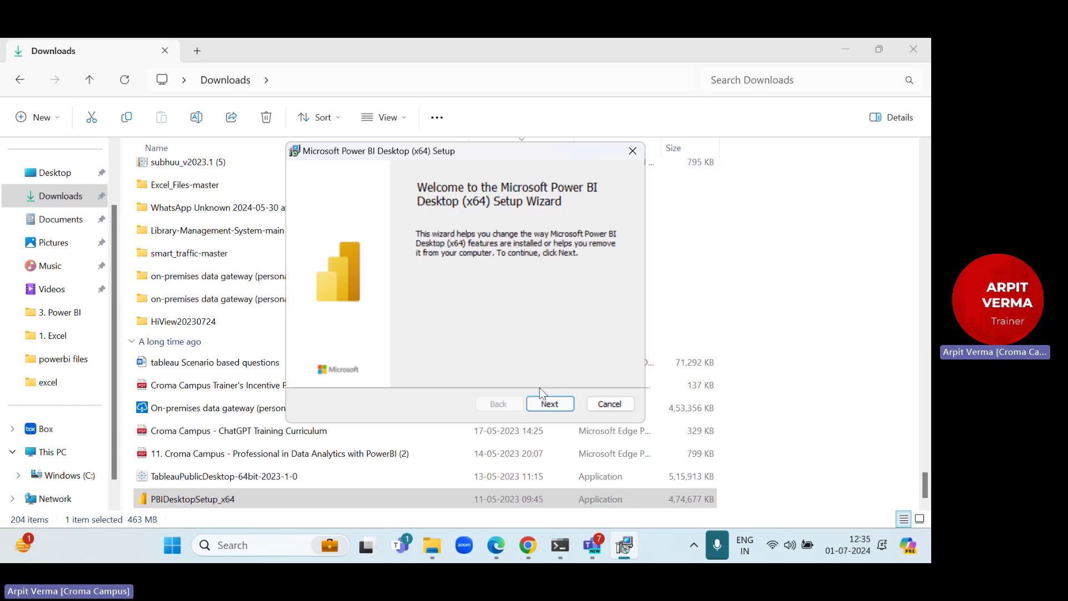
# Step: Cancel the Microsoft Power BI Desktop setup wizard and close it
pyautogui.click(610, 404)
pyautogui.click(434, 314)
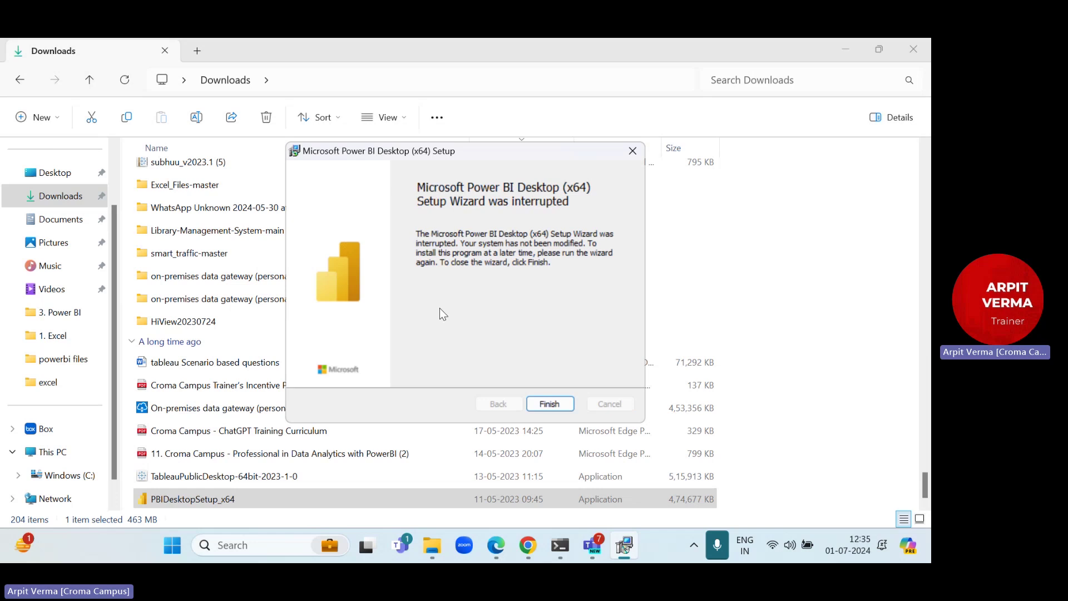
pyautogui.click(550, 404)
# Step: Switch from the Downloads window and course PDF to Power BI Desktop and dismiss its start screen
pyautogui.click(913, 49)
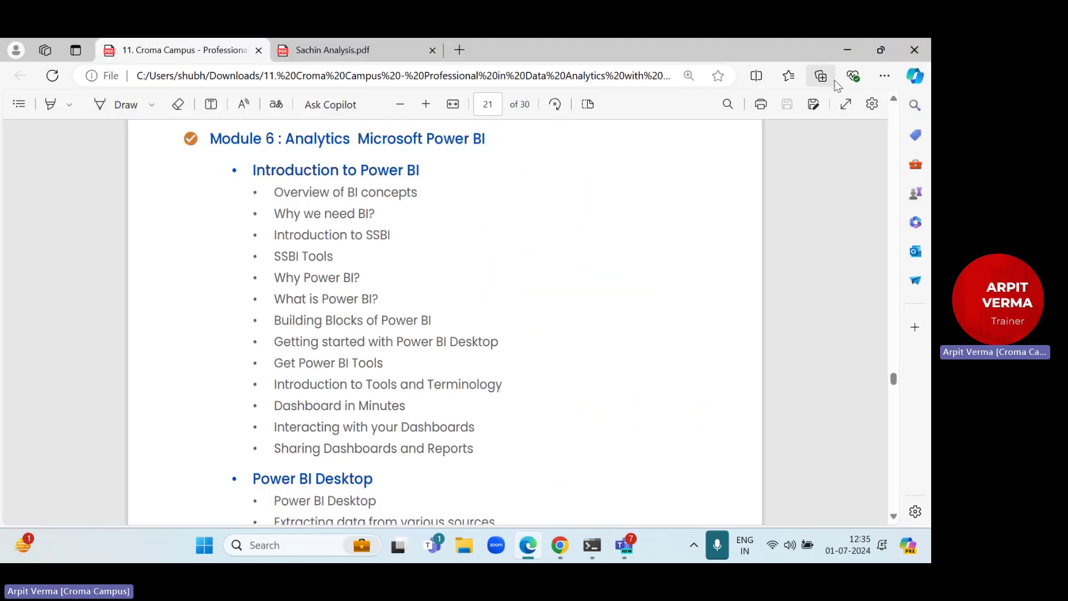
pyautogui.click(847, 50)
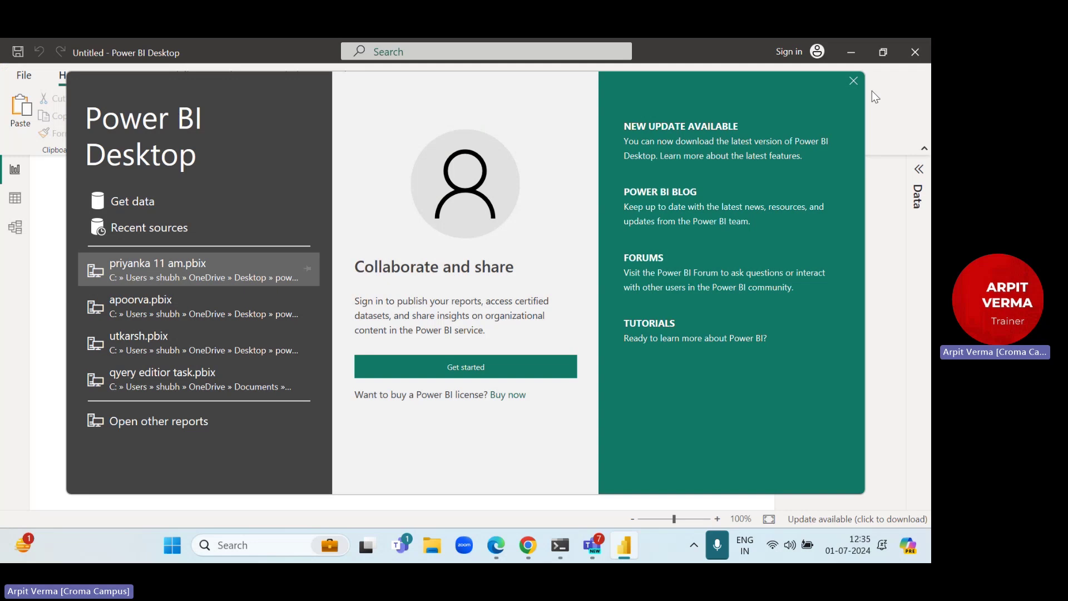
pyautogui.click(854, 81)
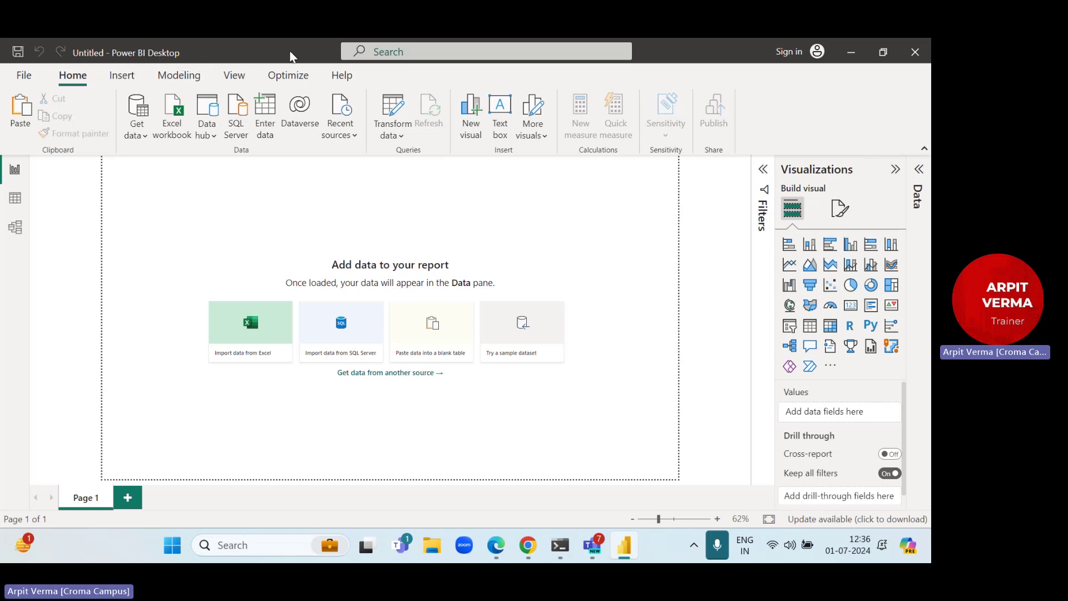
# Step: Try minimizing and reopening the Power BI Desktop window, and switching it between reduced and maximized size
pyautogui.click(851, 52)
pyautogui.click(624, 545)
pyautogui.click(883, 52)
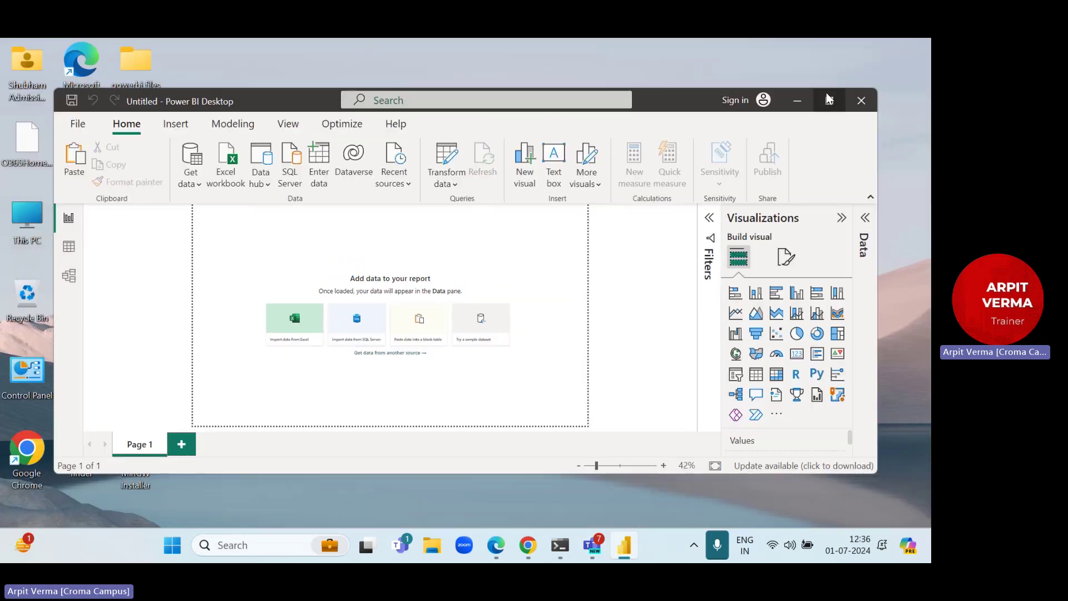
pyautogui.click(829, 100)
pyautogui.click(879, 52)
pyautogui.click(838, 103)
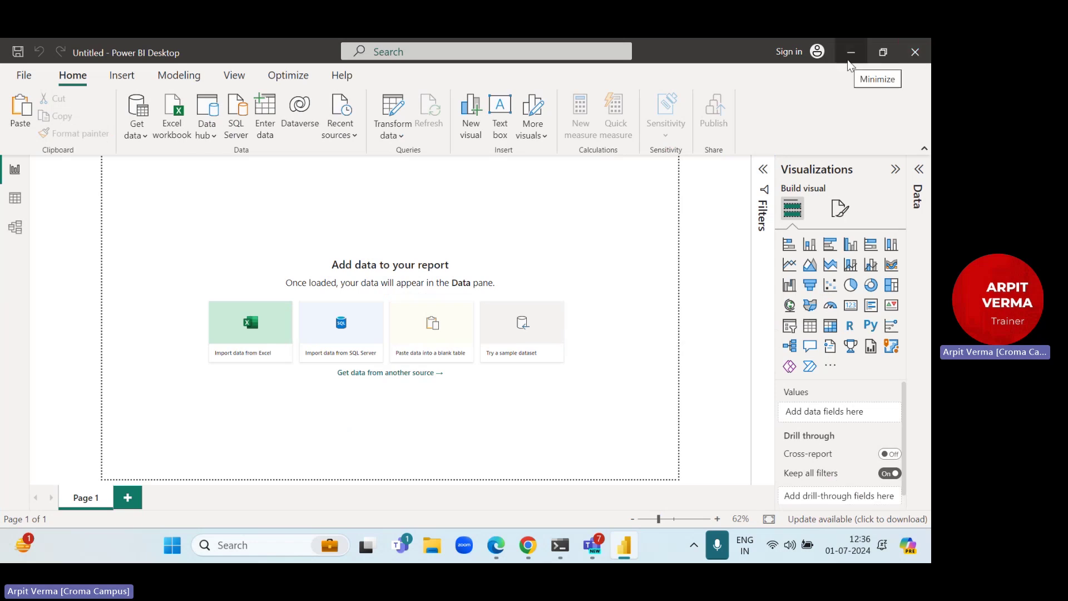
pyautogui.click(886, 58)
pyautogui.click(838, 102)
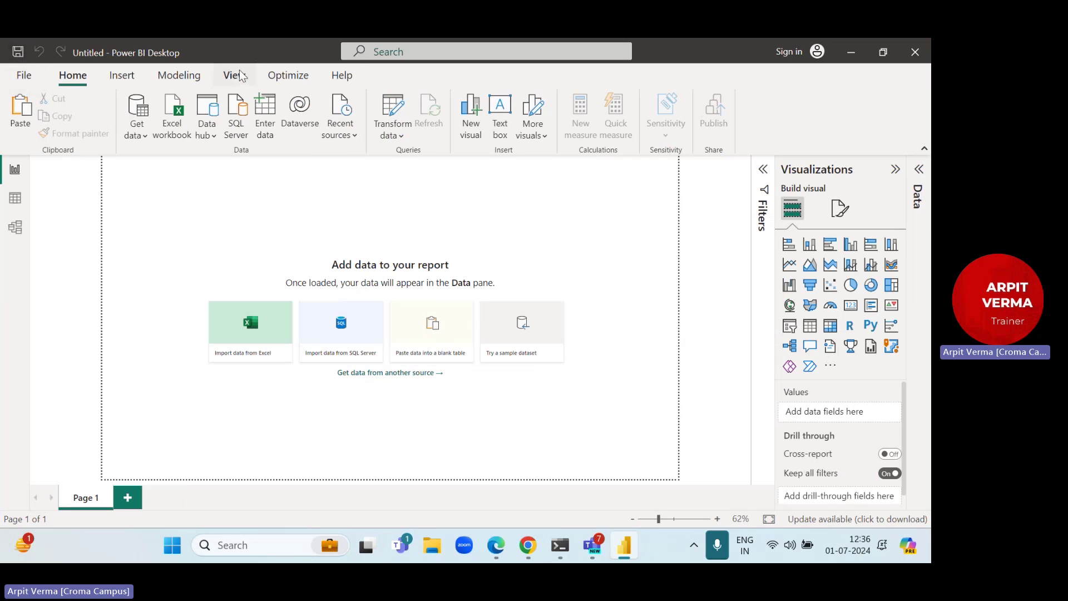
pyautogui.click(122, 75)
pyautogui.click(176, 76)
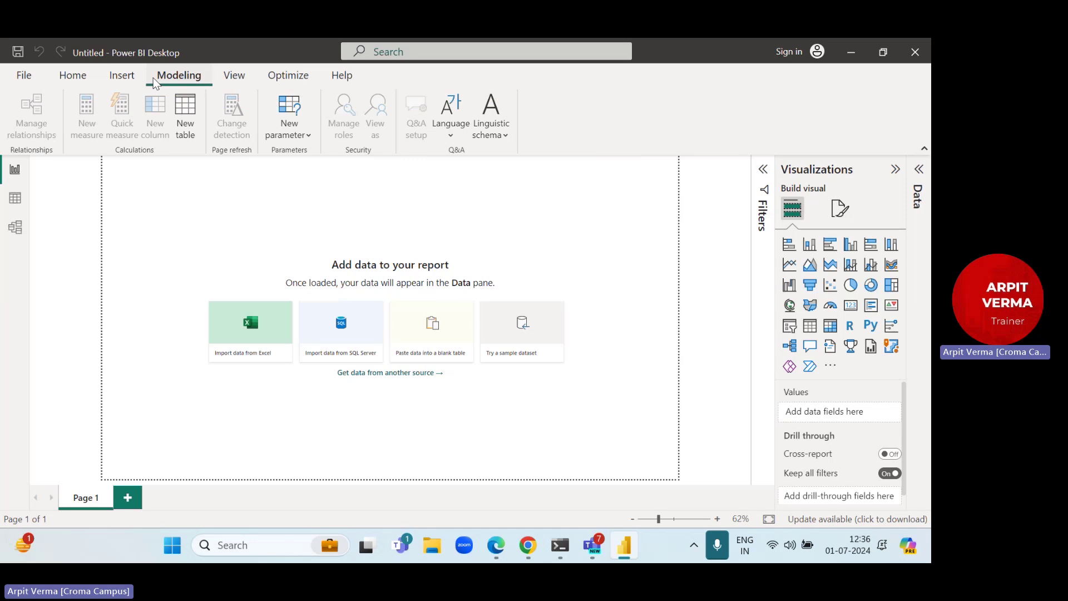
pyautogui.click(88, 76)
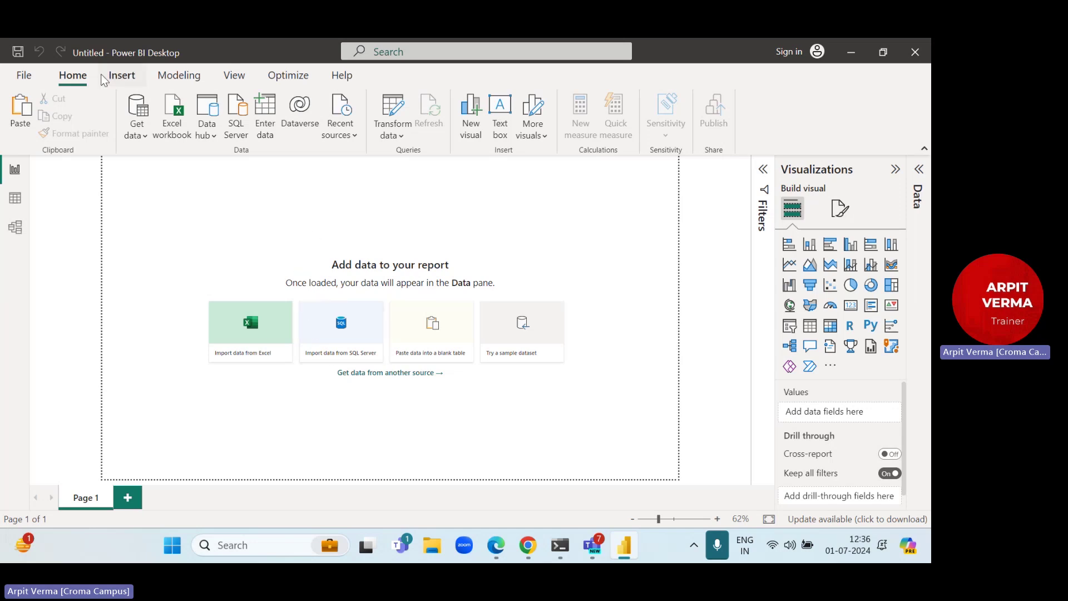
pyautogui.click(120, 77)
pyautogui.click(73, 77)
# Step: Expand the Data pane, and try expanding and collapsing the Filters pane
pyautogui.click(762, 169)
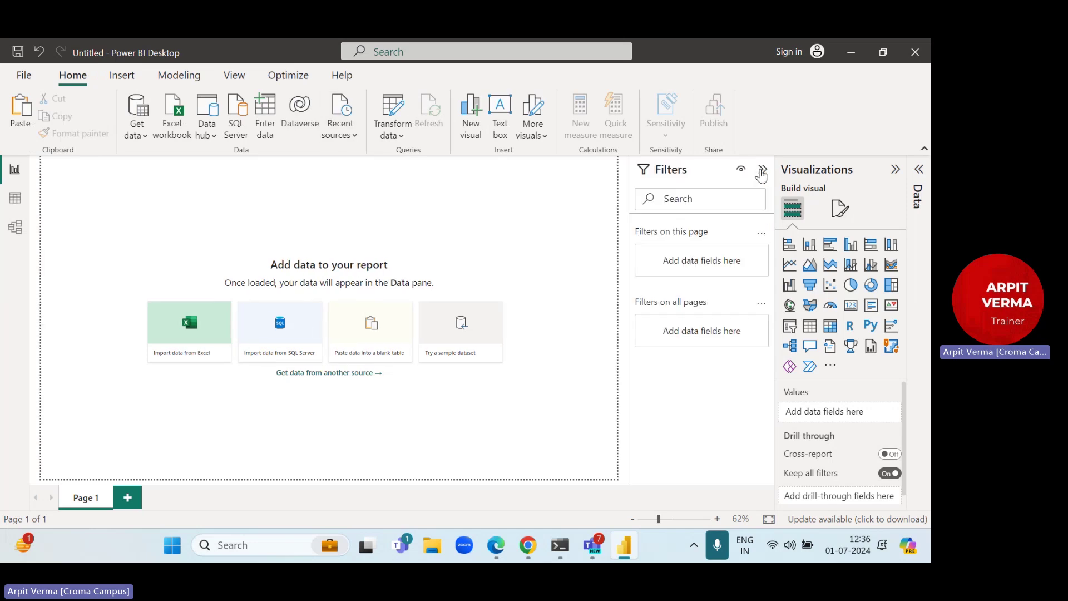
pyautogui.click(762, 171)
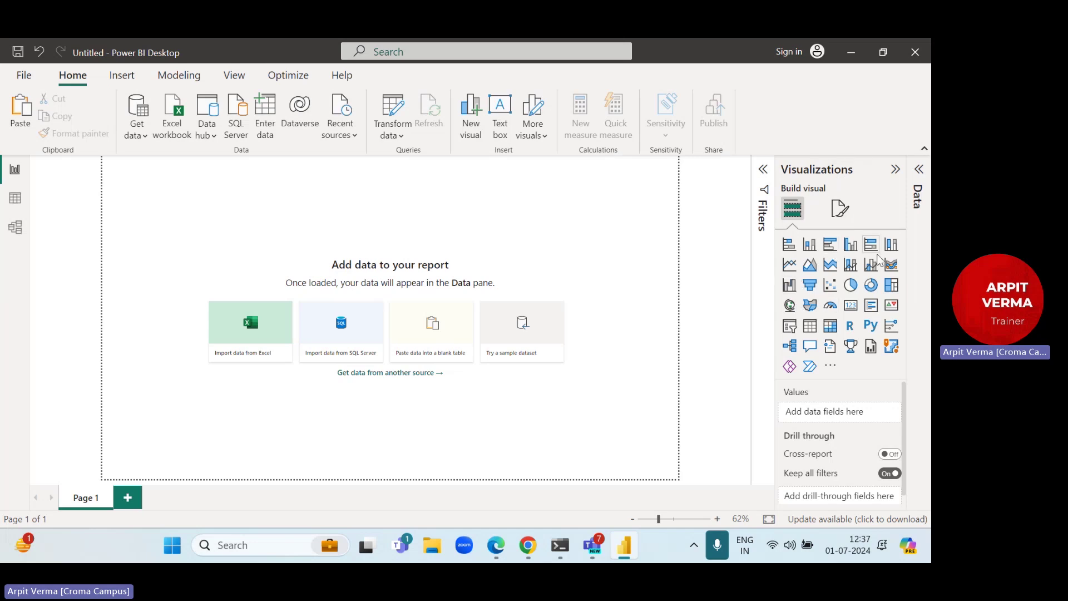
pyautogui.click(918, 169)
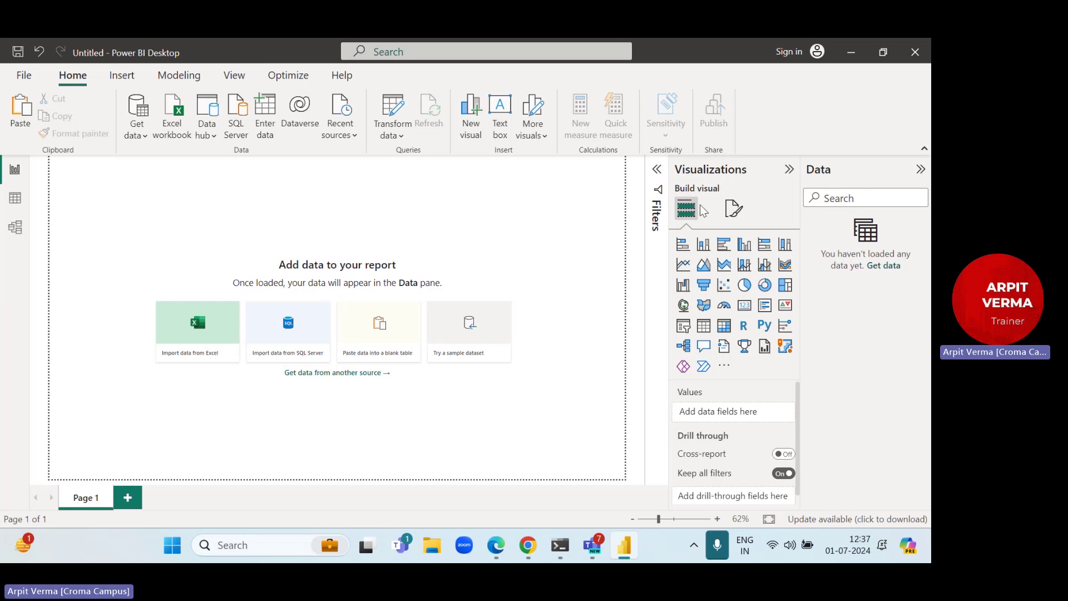
pyautogui.click(657, 169)
pyautogui.click(735, 172)
pyautogui.click(783, 184)
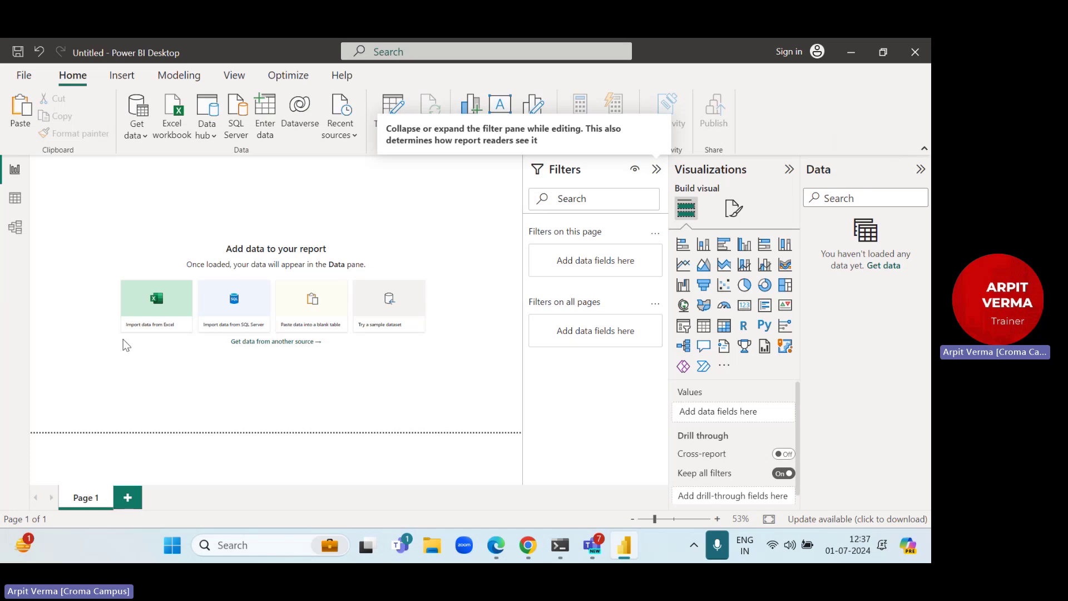
pyautogui.click(655, 170)
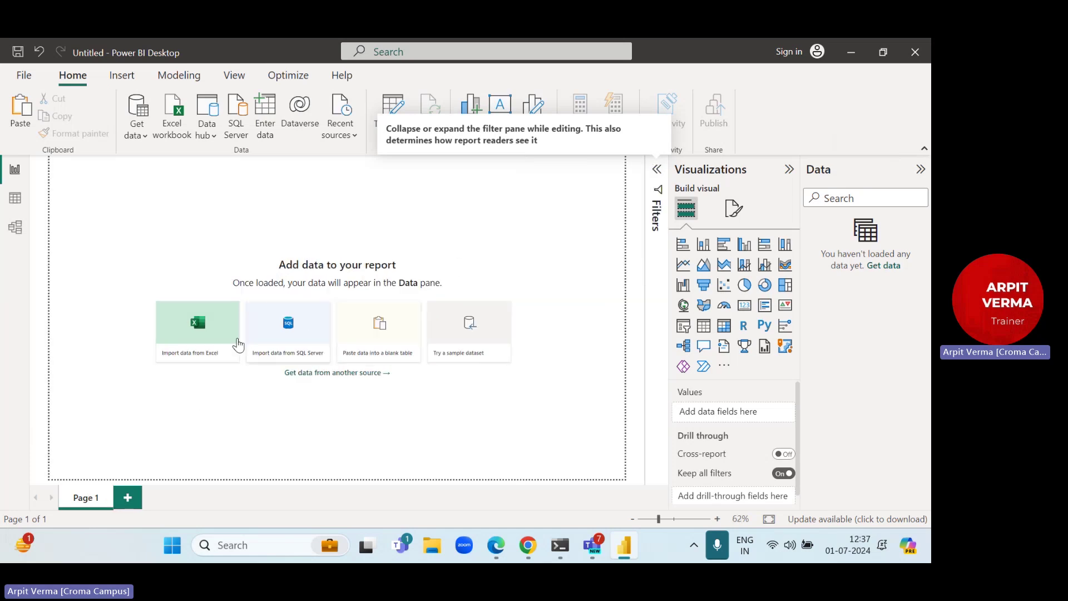
# Step: Add two new pages to the report and delete Page 3
pyautogui.click(128, 498)
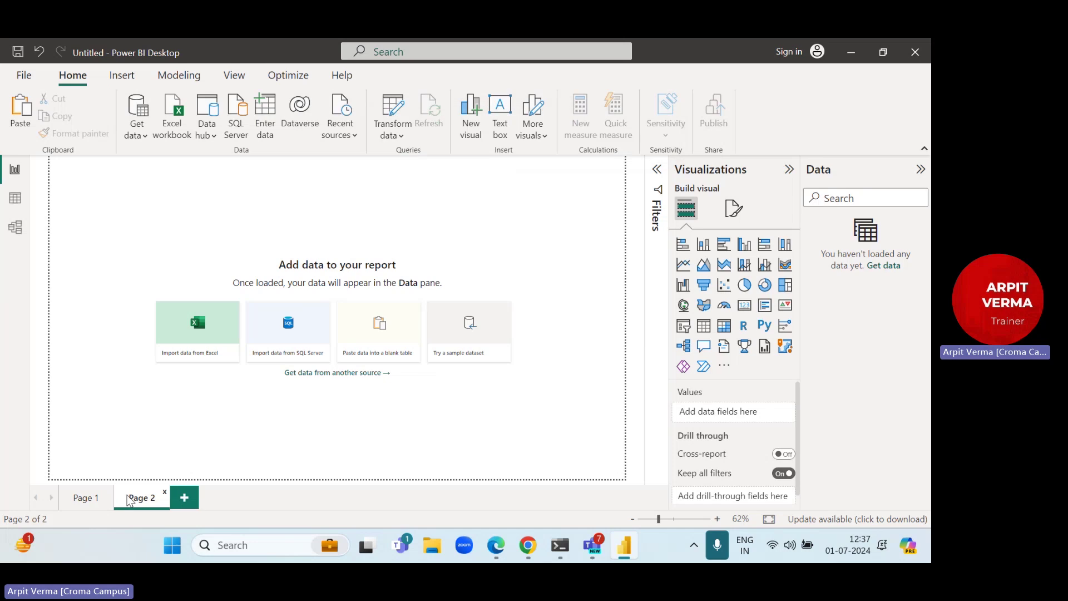
pyautogui.click(187, 498)
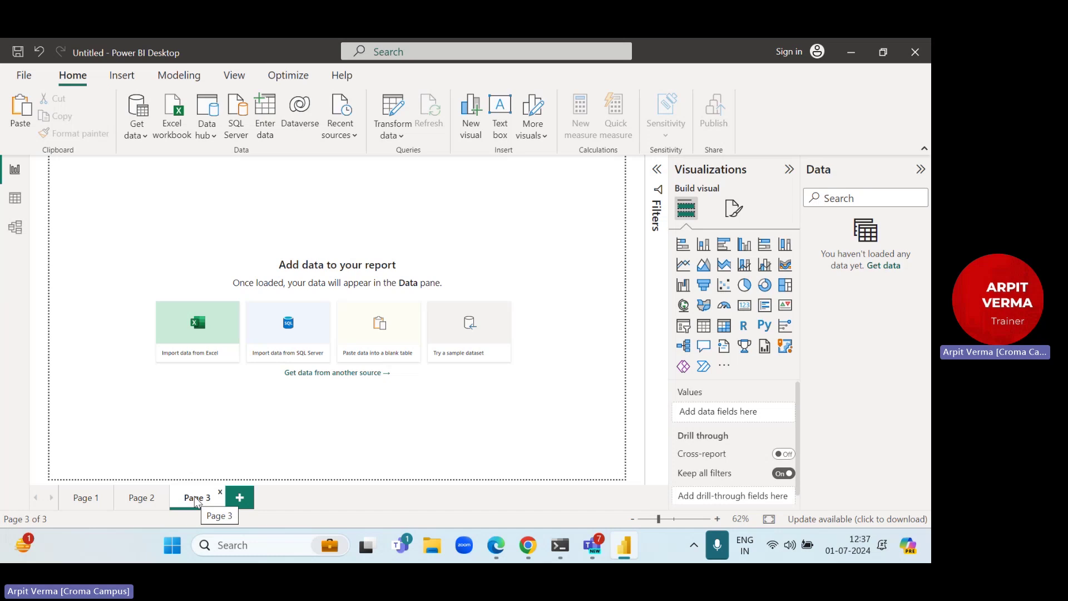
pyautogui.rightClick(196, 500)
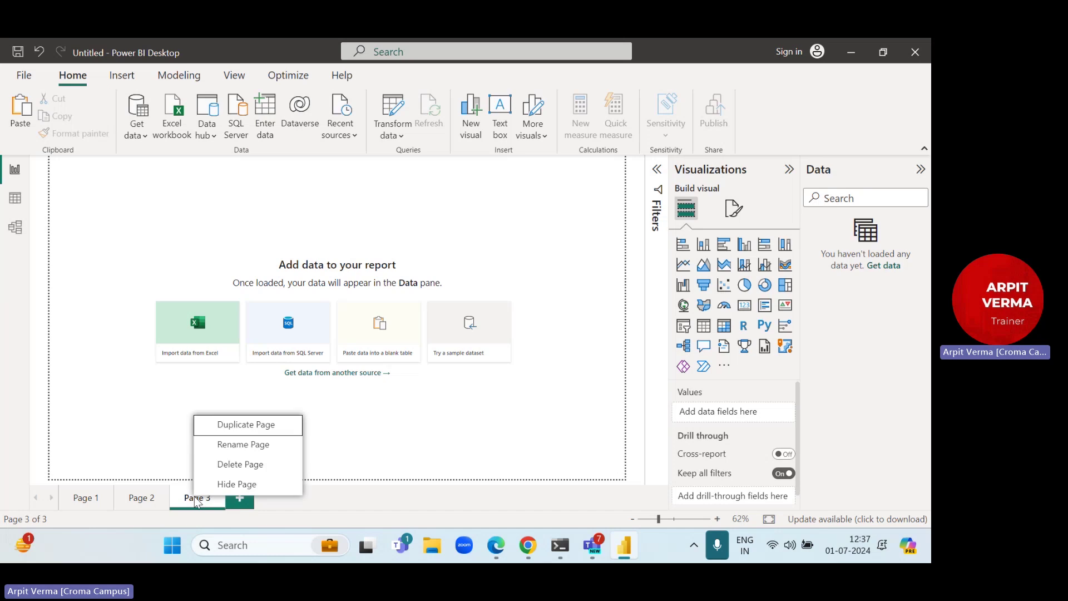
pyautogui.click(240, 465)
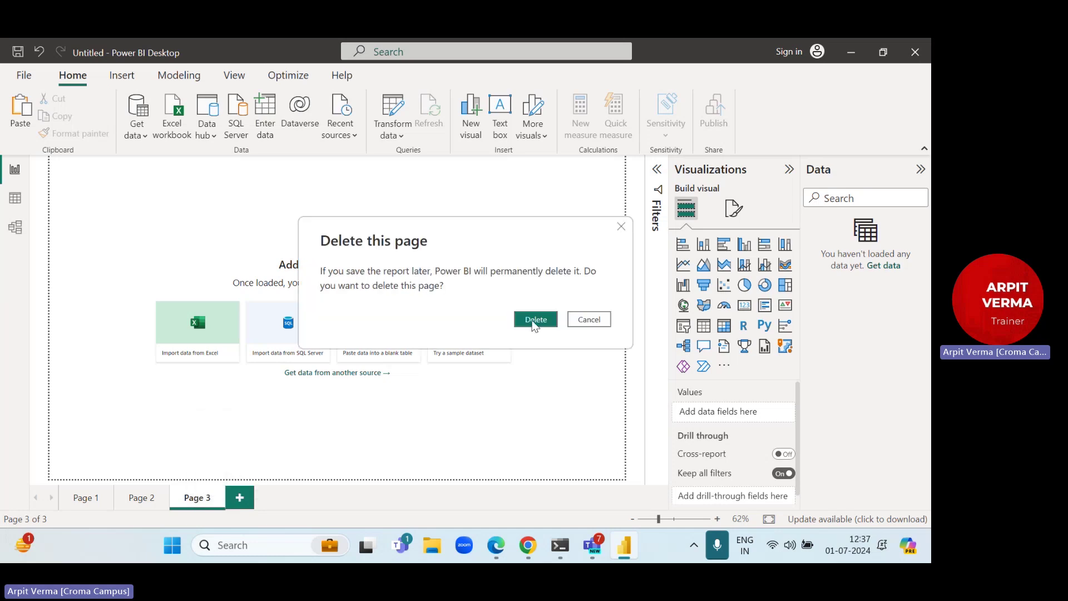
pyautogui.click(534, 323)
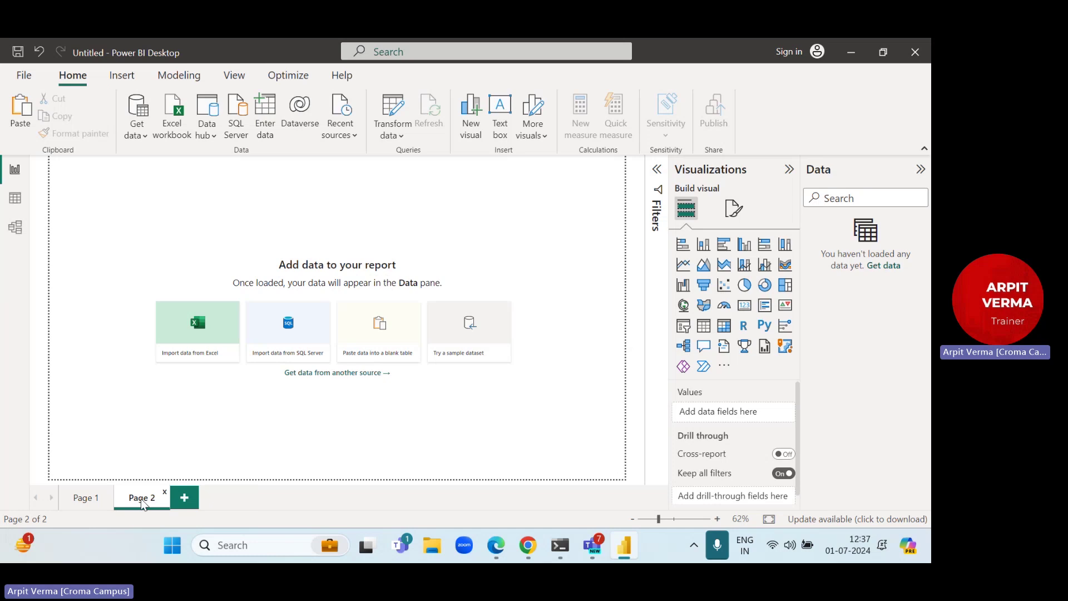
# Step: Rename Page 1 of the report as "sales"
pyautogui.click(85, 498)
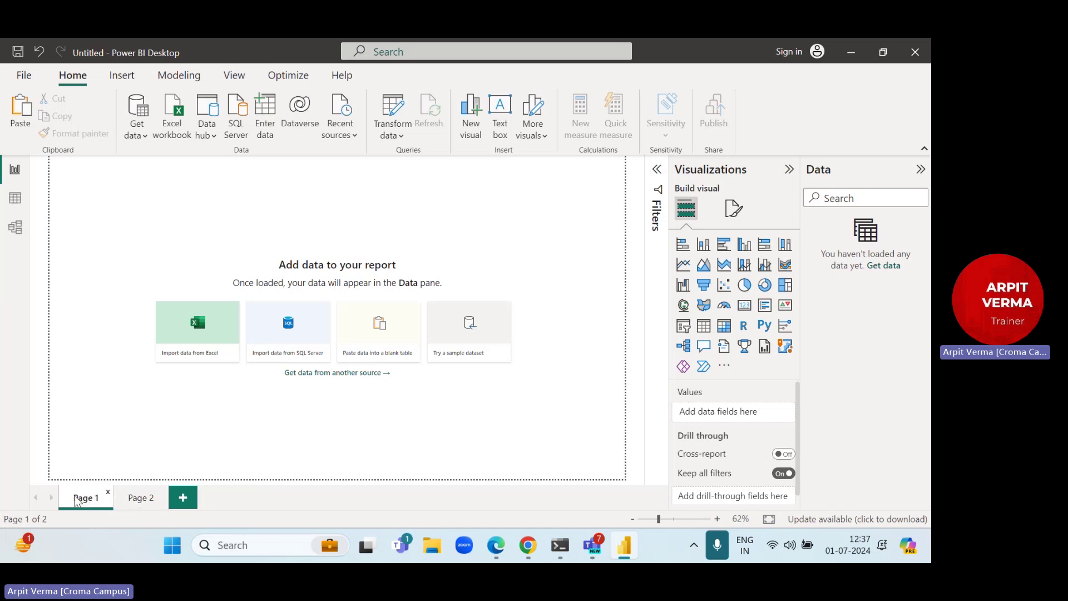
pyautogui.rightClick(85, 502)
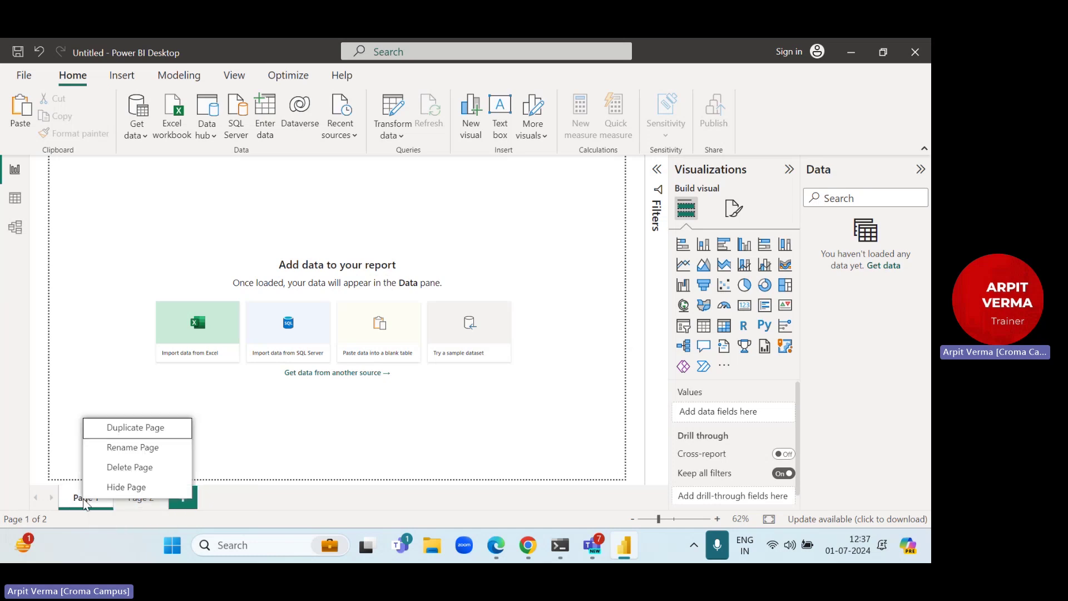
pyautogui.click(136, 448)
pyautogui.write('sales')
pyautogui.press('Return')
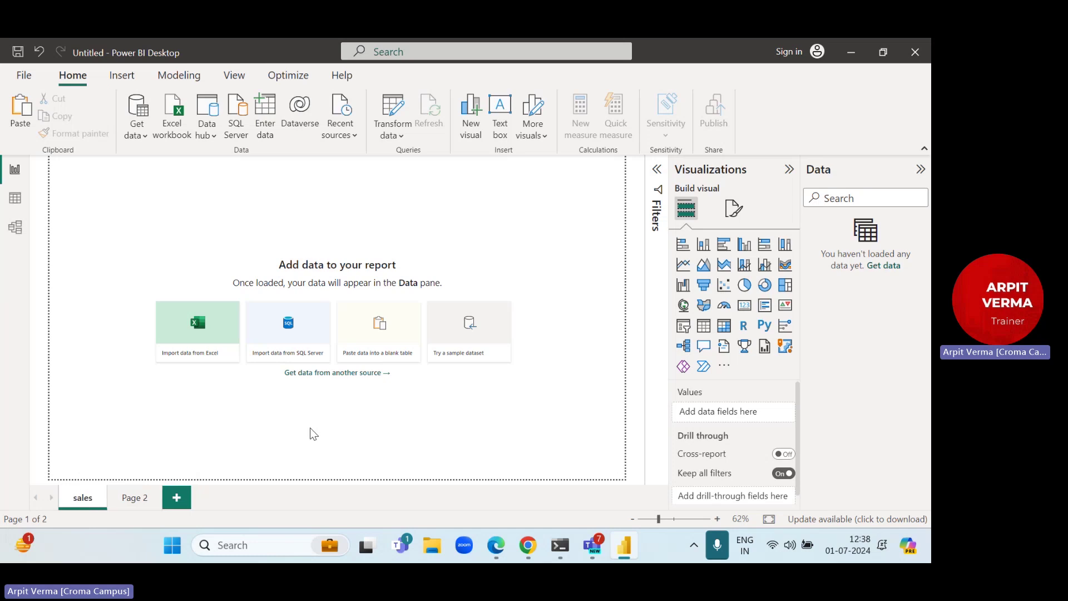
# Step: Add another report page after Page 2 and delete it
pyautogui.click(176, 502)
pyautogui.rightClick(184, 498)
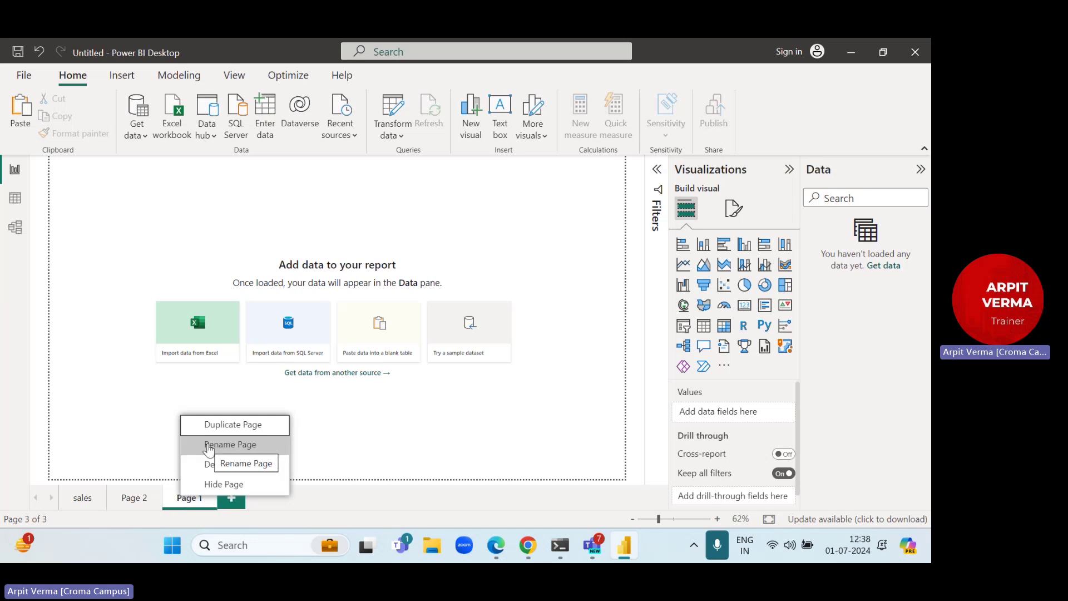
pyautogui.click(209, 466)
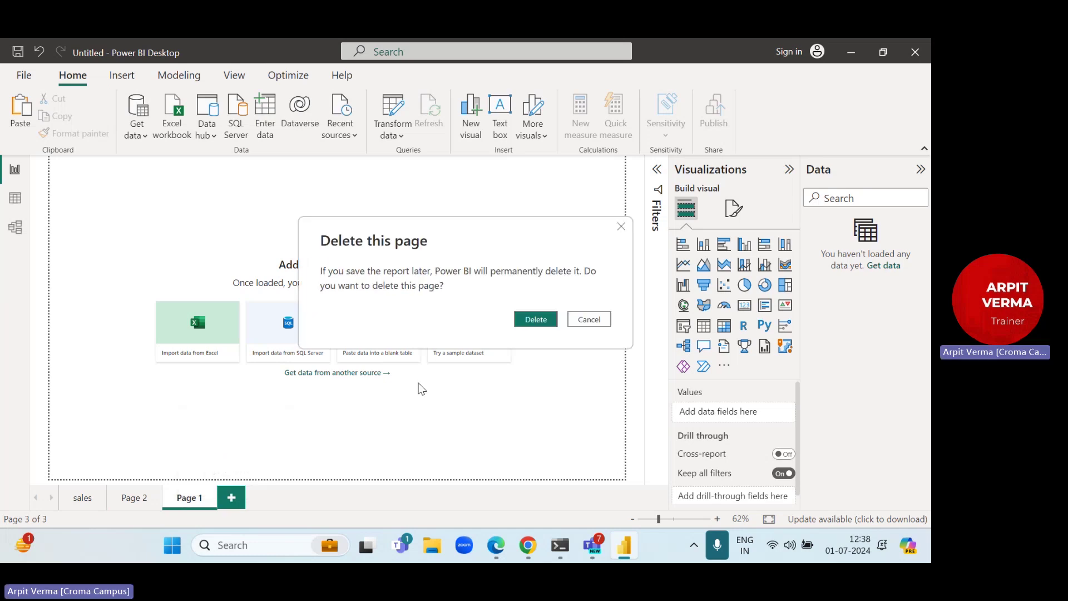
pyautogui.click(544, 319)
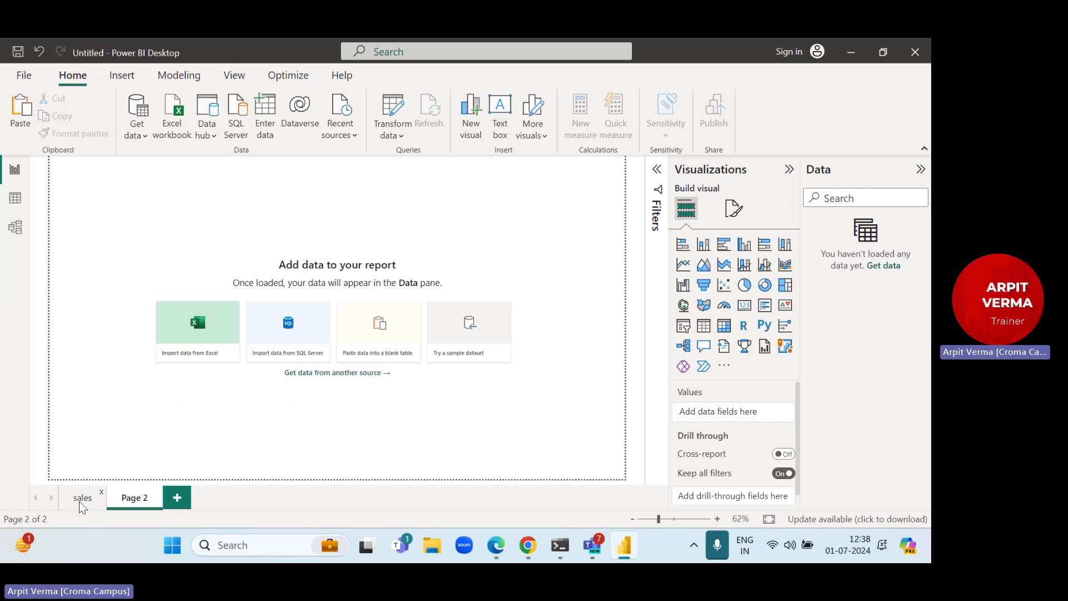
# Step: Delete Page 2 so that only the sales page is left in the report
pyautogui.rightClick(142, 501)
pyautogui.click(182, 470)
pyautogui.click(536, 321)
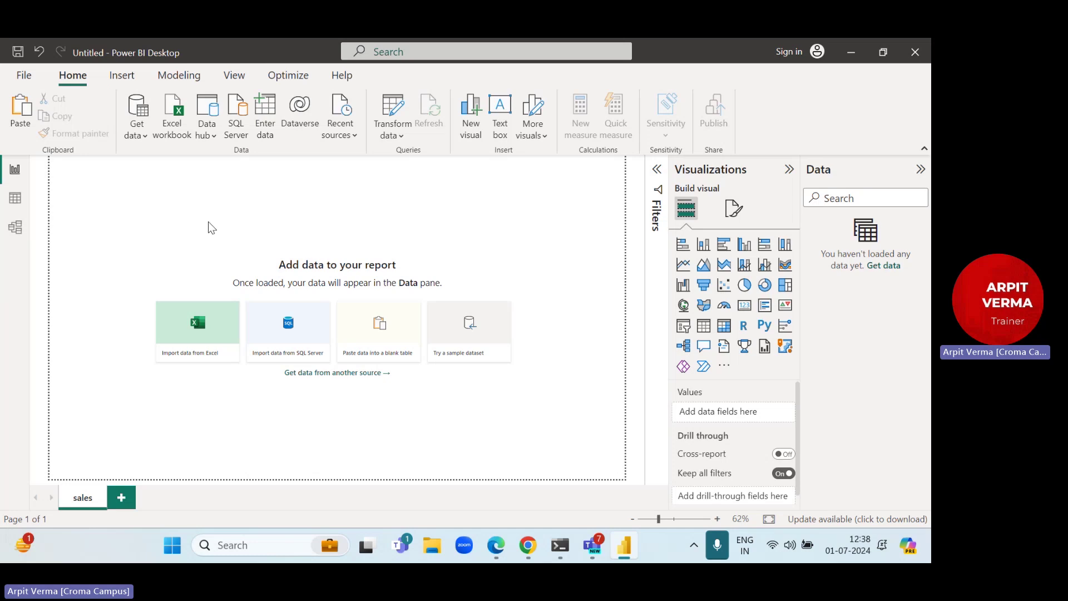
# Step: Connect to the Excel workbook Sample - Superstore.xlsx from the Downloads folder as a data source
pyautogui.click(141, 136)
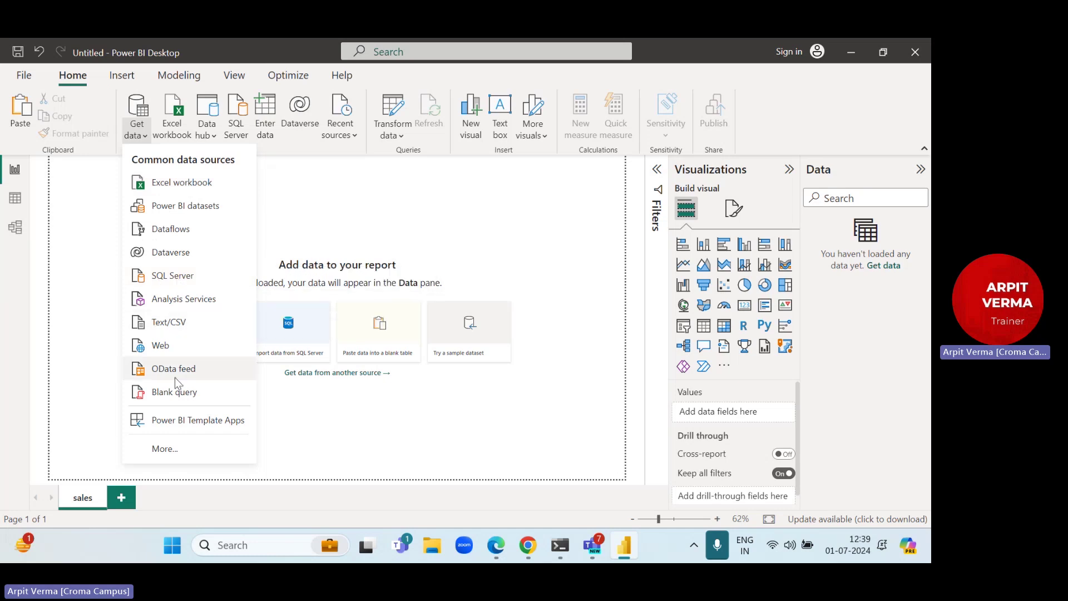
pyautogui.click(178, 190)
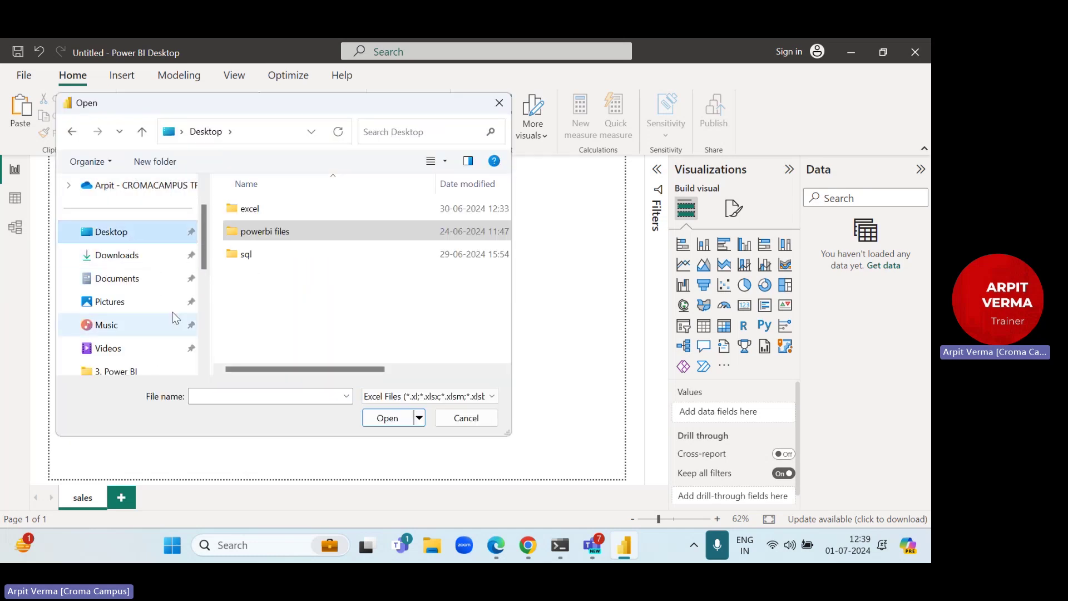
pyautogui.click(123, 255)
pyautogui.write('sampl')
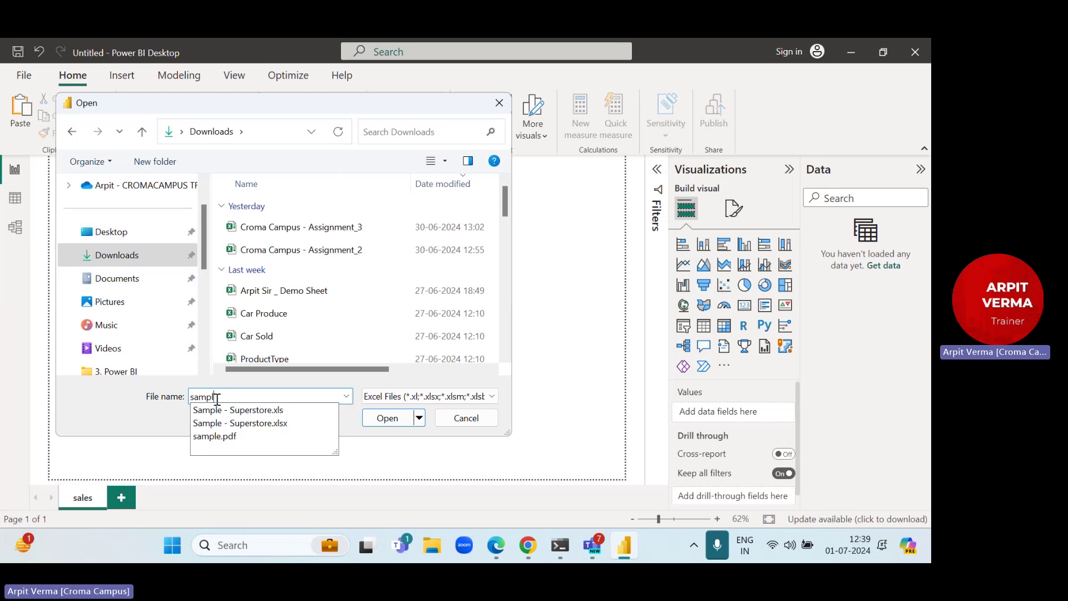
pyautogui.click(254, 426)
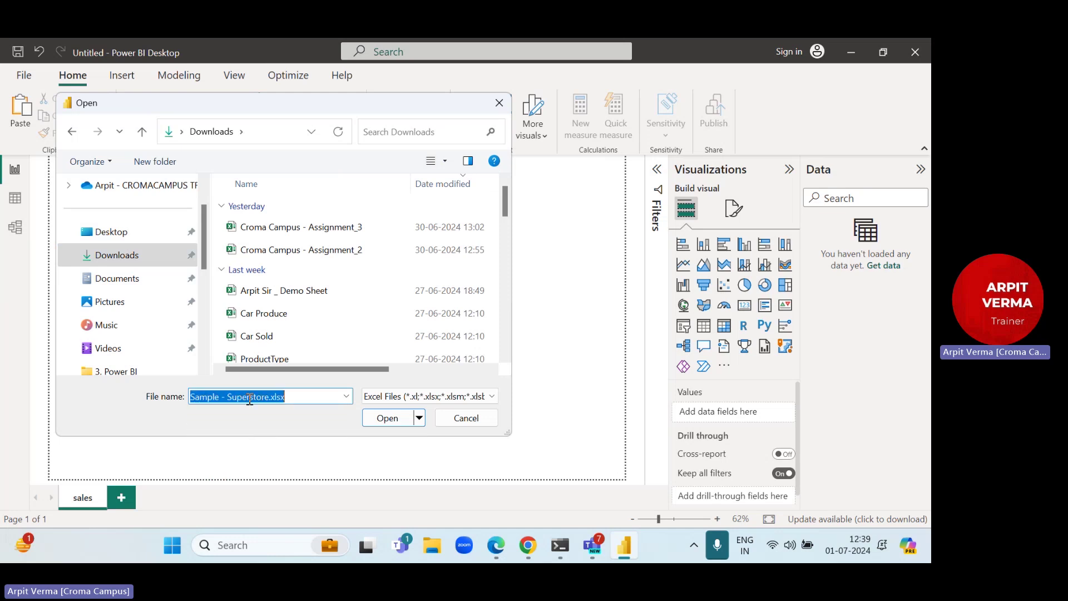
pyautogui.click(386, 418)
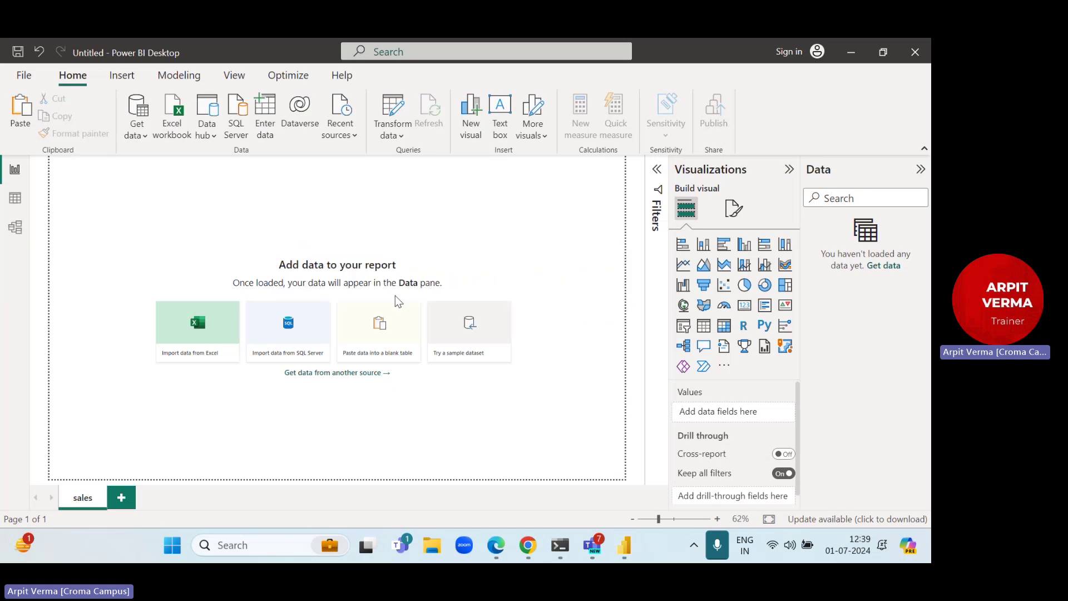
# Step: Select the Orders, People and Returns tables of the Superstore workbook for import
pyautogui.click(190, 160)
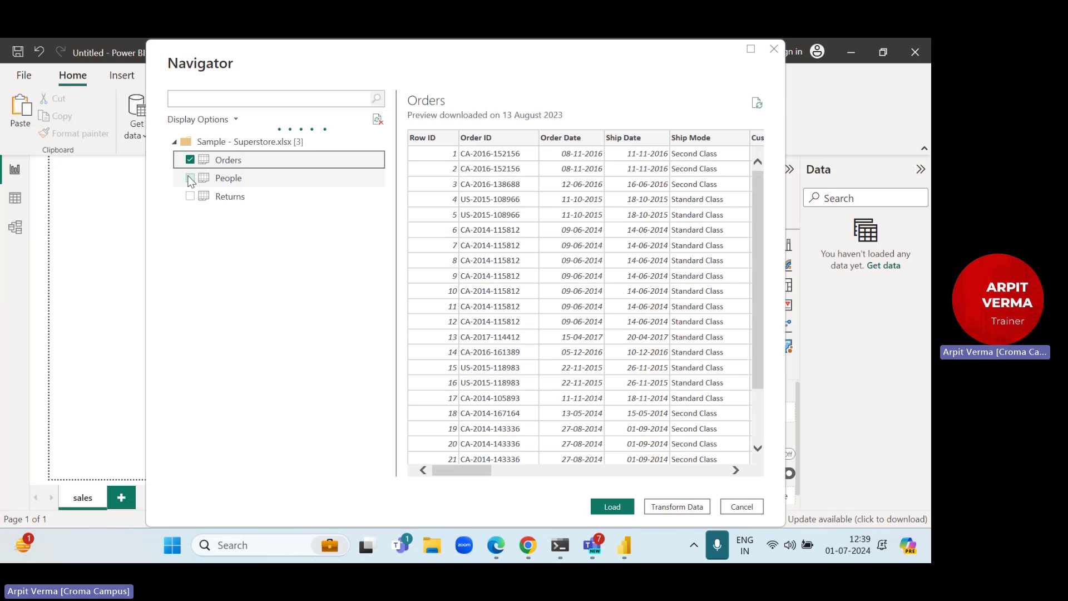
pyautogui.click(190, 178)
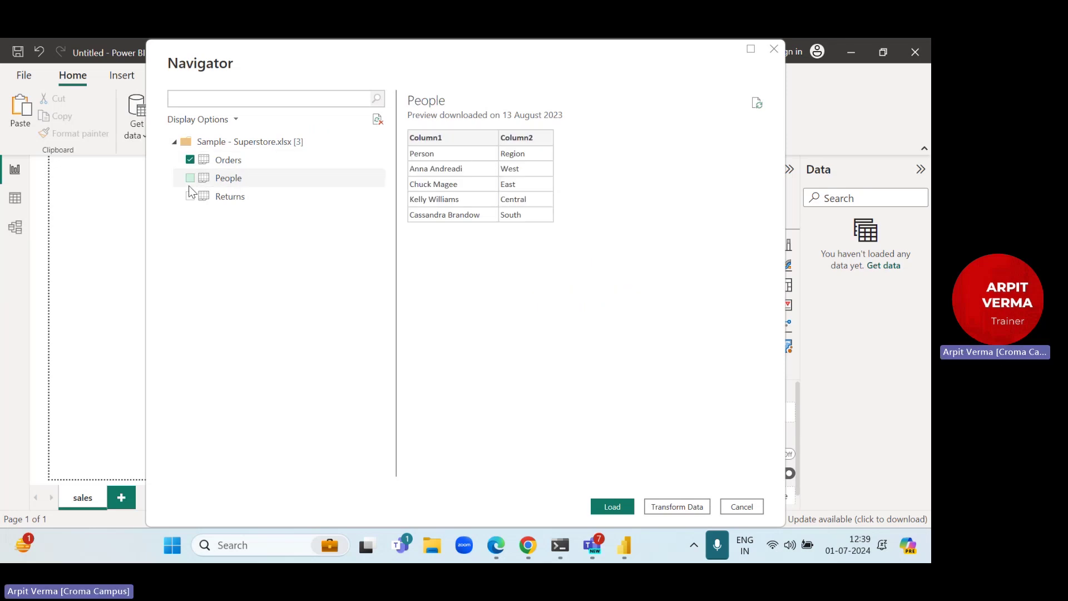
pyautogui.press('Down')
pyautogui.press('space')
# Step: Preview the Orders, People and Returns data and load the three selected tables into the report
pyautogui.click(231, 161)
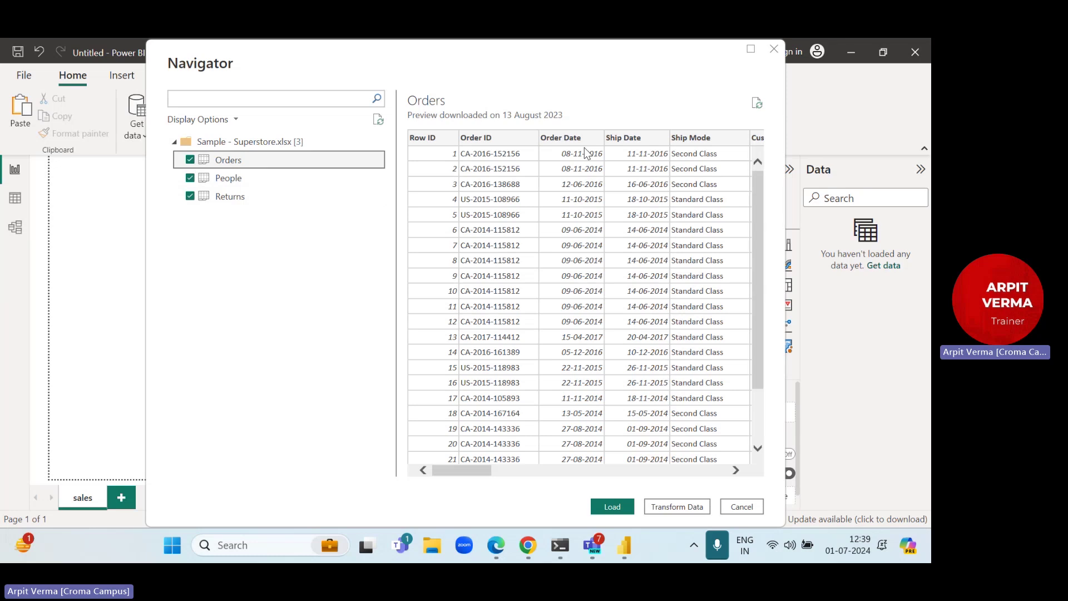
pyautogui.moveTo(479, 472)
pyautogui.mouseDown()
pyautogui.moveTo(634, 474)
pyautogui.moveTo(480, 473)
pyautogui.mouseUp()
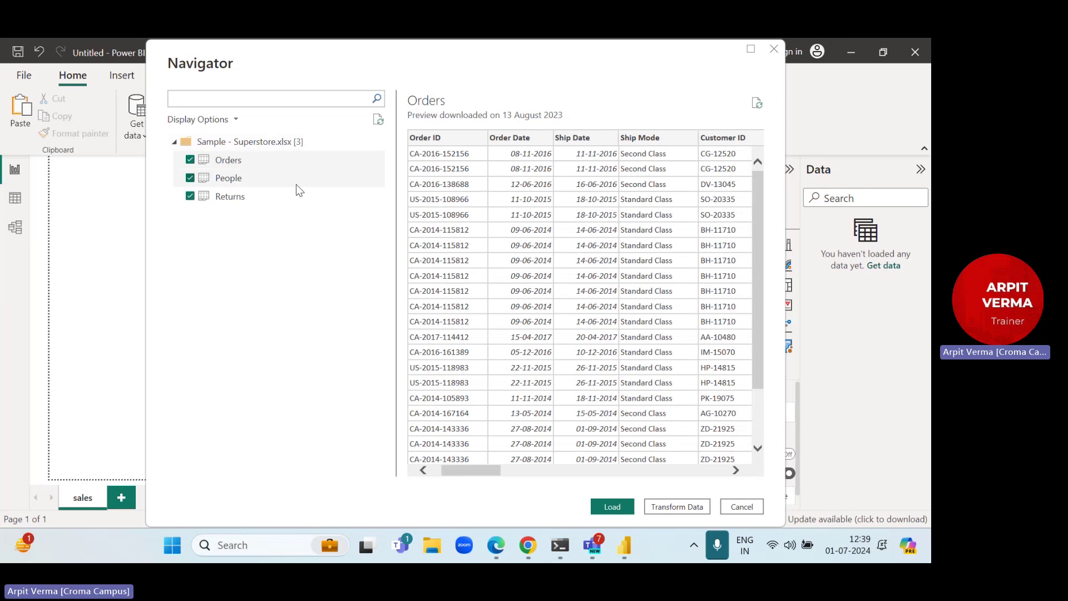
pyautogui.click(278, 181)
pyautogui.click(261, 198)
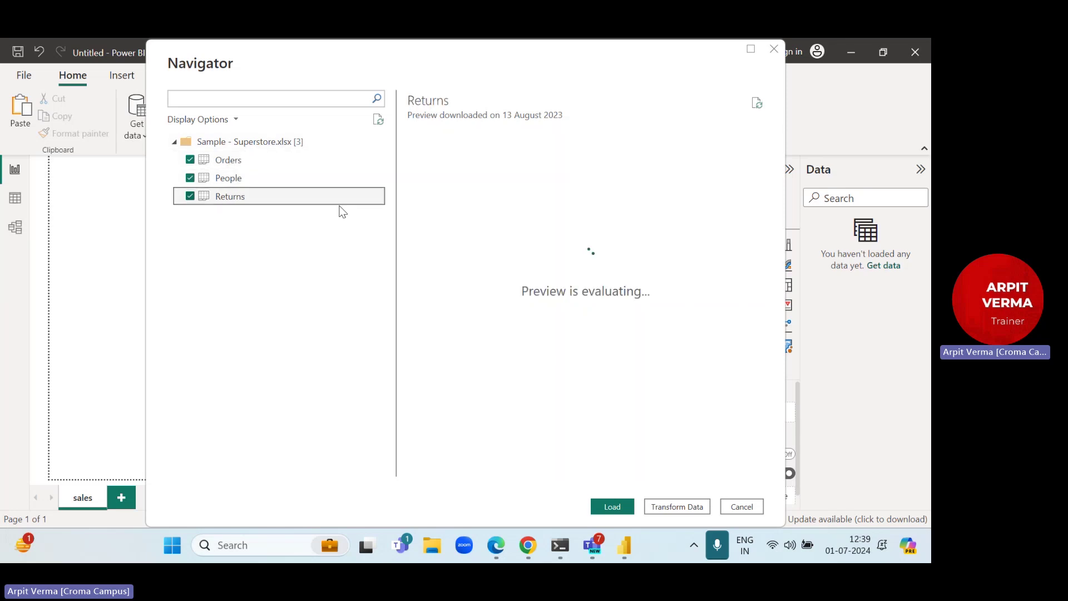
pyautogui.click(244, 166)
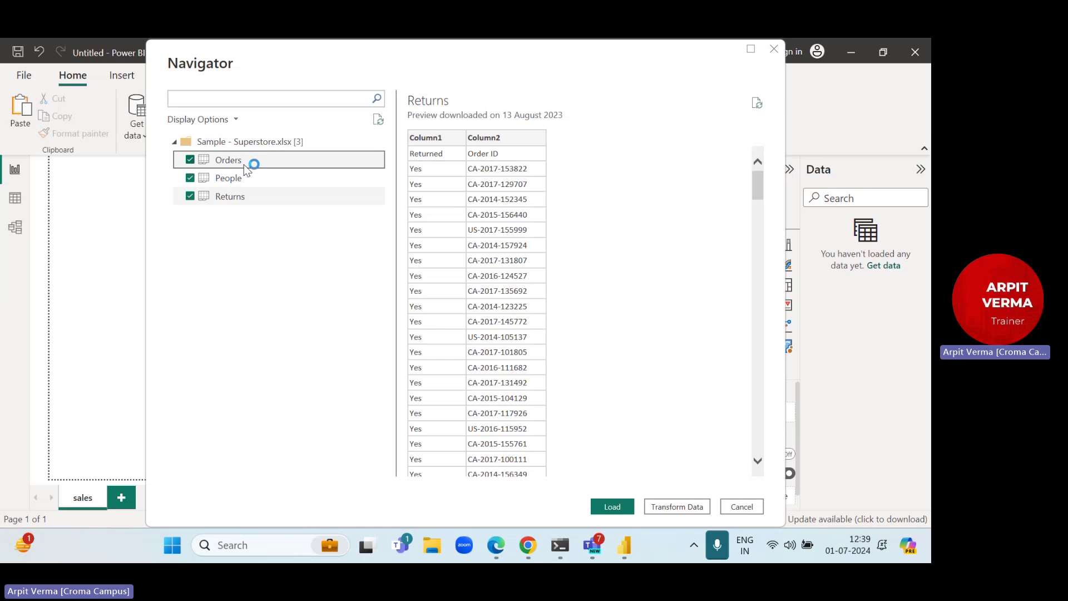
pyautogui.click(612, 507)
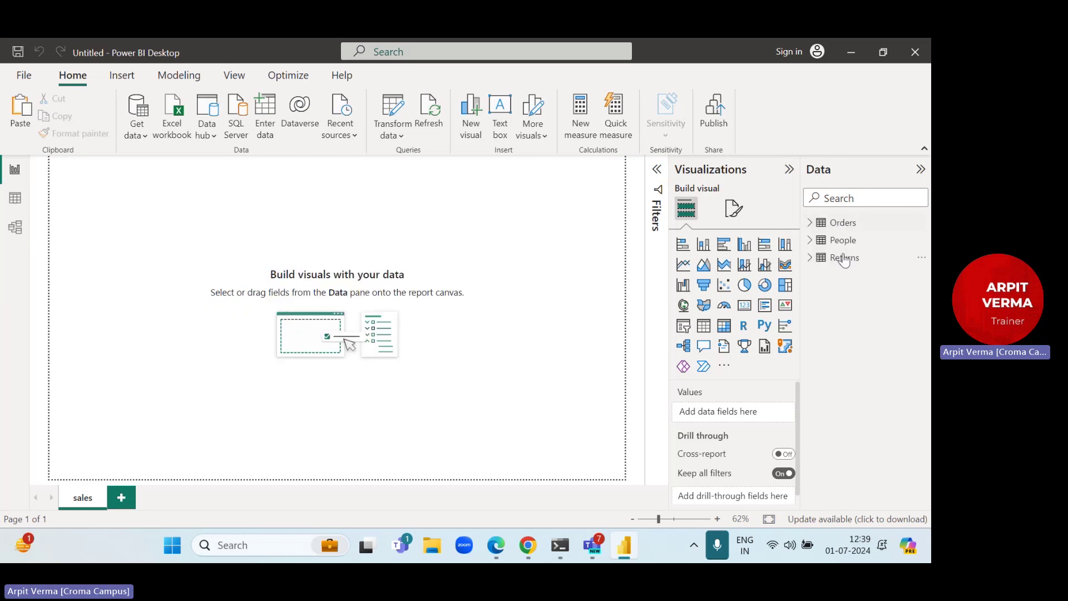
# Step: Examine the fields of the loaded Orders, People and Returns tables by expanding them in the report's data list
pyautogui.click(809, 224)
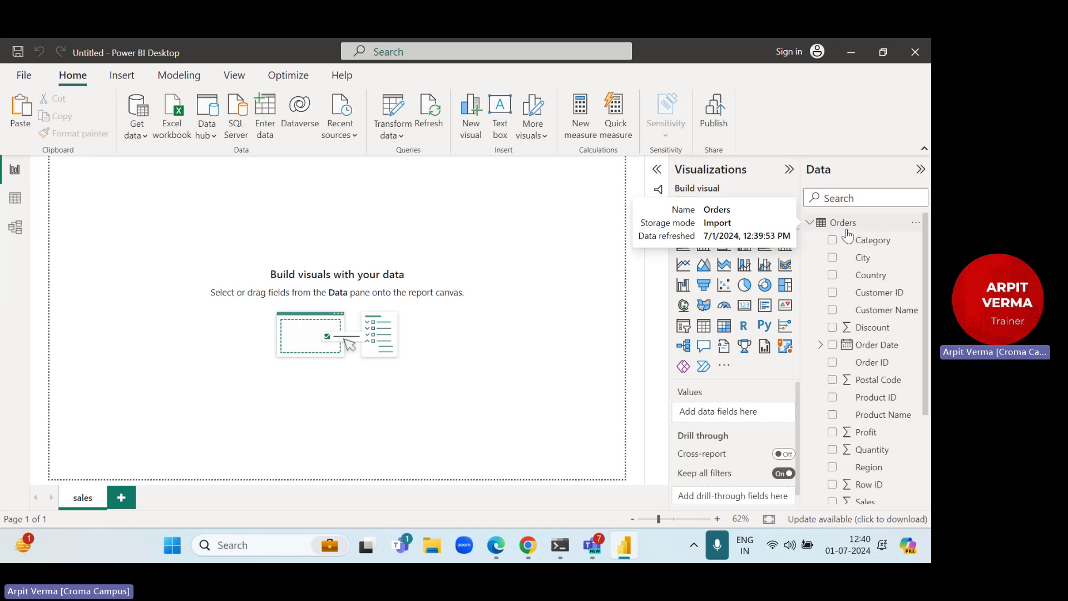
pyautogui.click(833, 225)
pyautogui.scroll(-3, 862, 373)
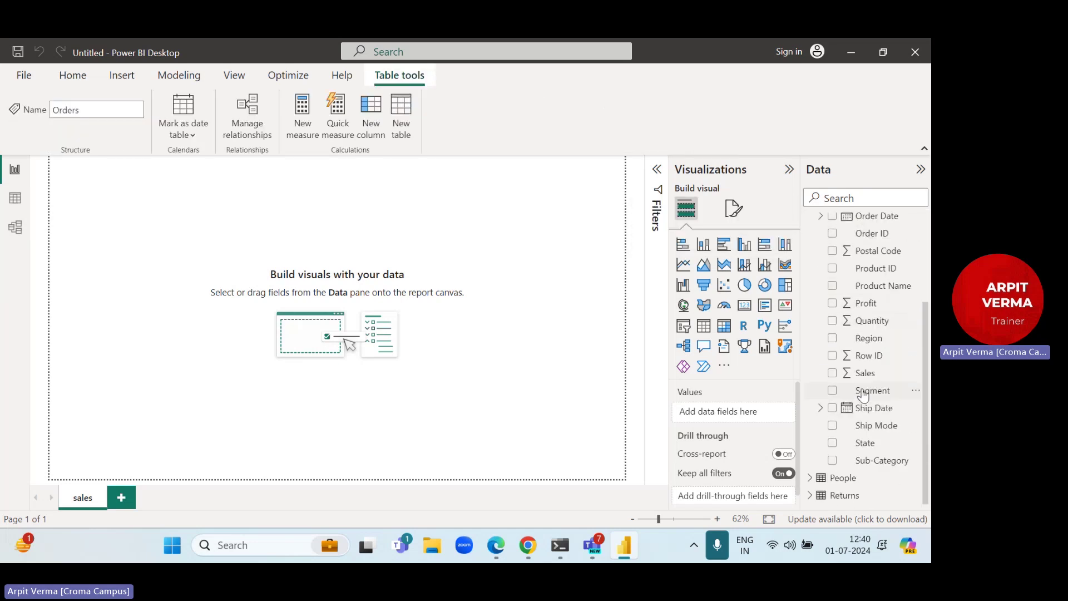
pyautogui.scroll(5, 864, 390)
pyautogui.click(810, 223)
pyautogui.click(840, 245)
pyautogui.click(810, 240)
pyautogui.click(809, 258)
pyautogui.click(809, 258)
pyautogui.click(810, 223)
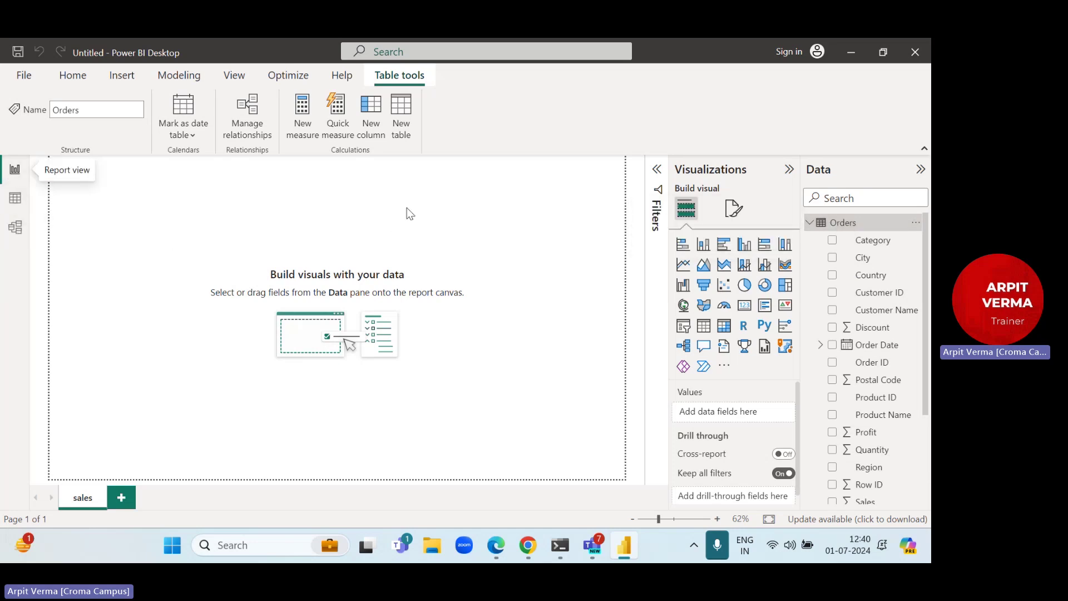
pyautogui.scroll(-2, 866, 409)
pyautogui.scroll(2, 865, 407)
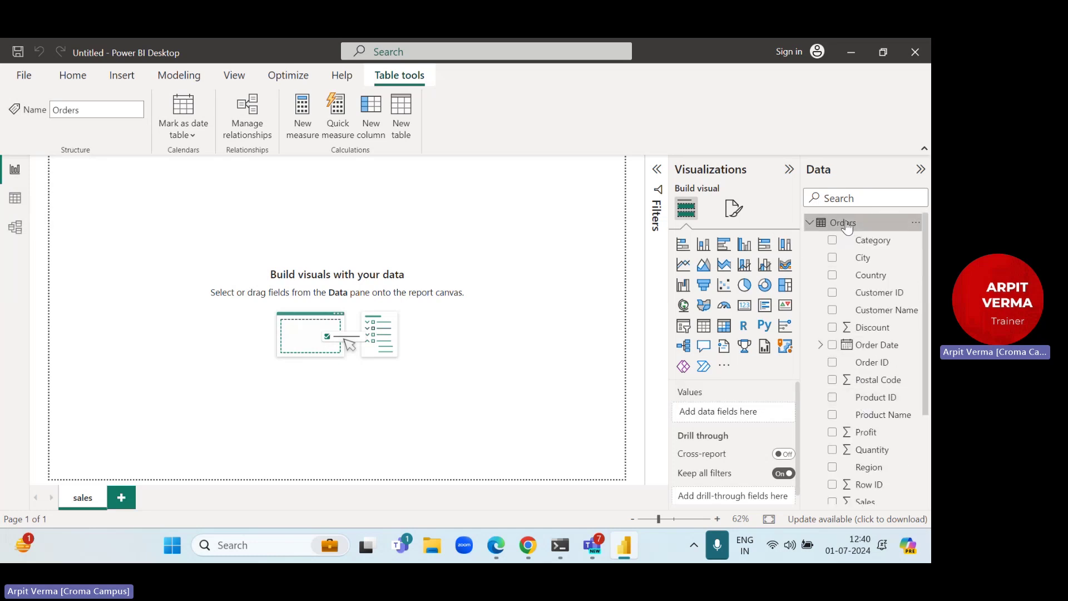
# Step: Open the table view and look through the rows and columns of Orders, People and Returns
pyautogui.click(15, 199)
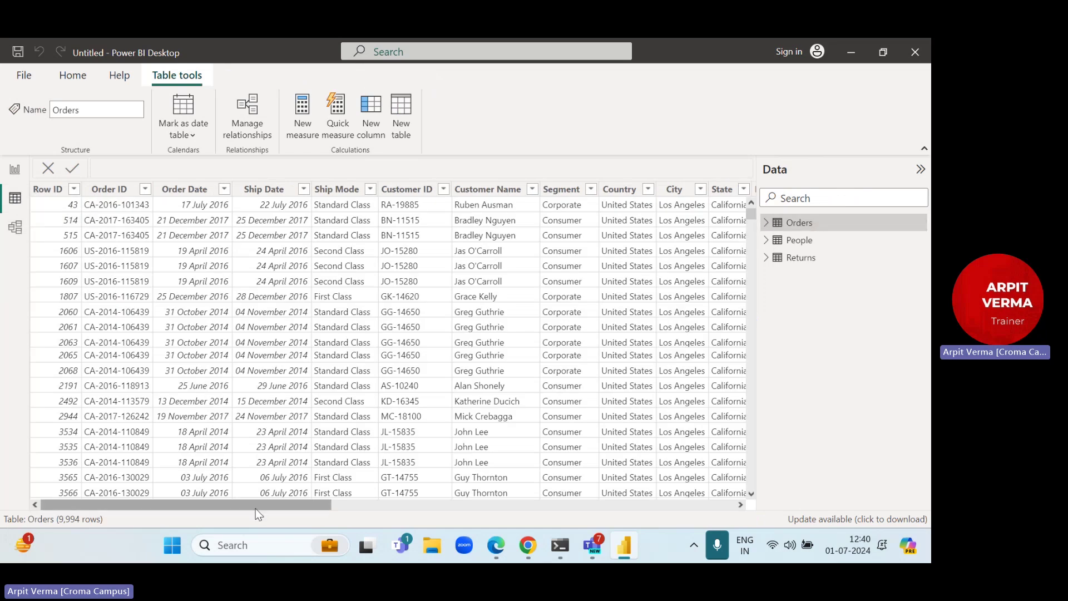
pyautogui.moveTo(308, 511); pyautogui.dragTo(223, 512)
pyautogui.scroll(-5, 640, 327)
pyautogui.scroll(-3, 639, 327)
pyautogui.scroll(8, 640, 327)
pyautogui.click(817, 240)
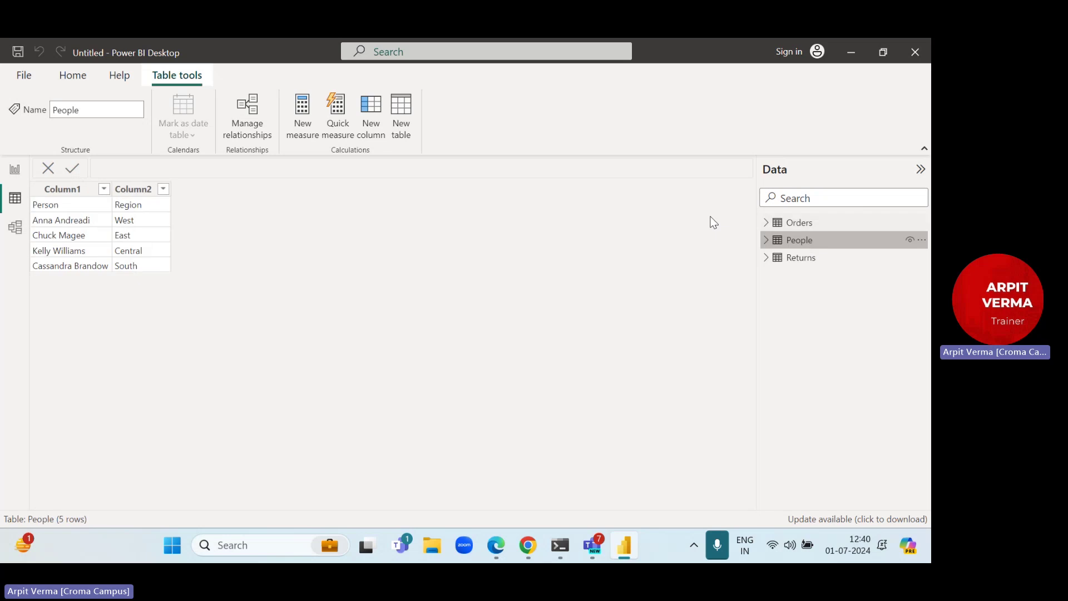
pyautogui.click(785, 258)
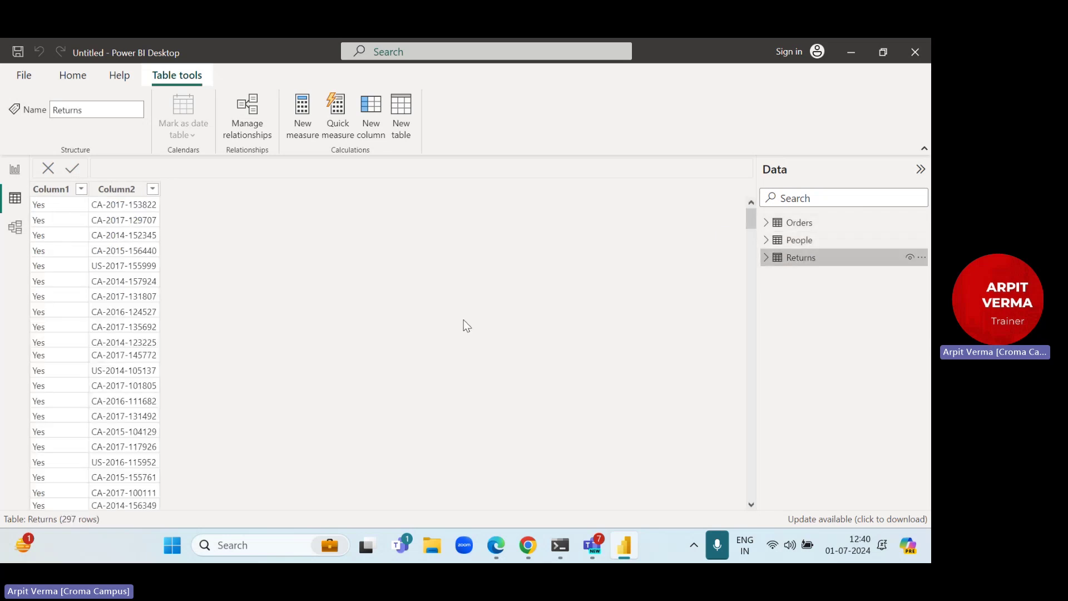
pyautogui.click(824, 228)
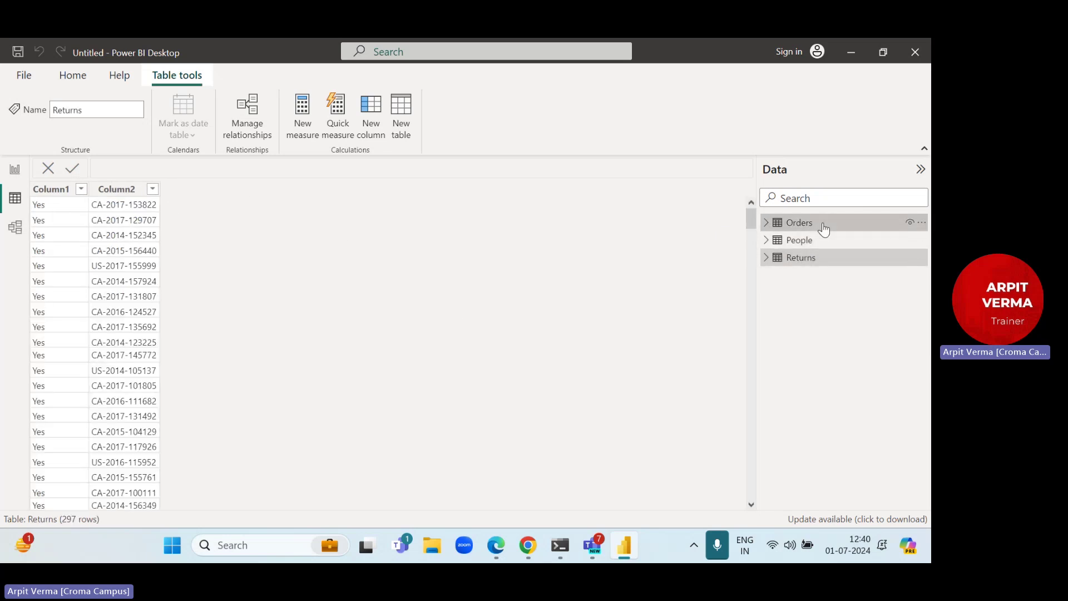
pyautogui.moveTo(303, 507)
pyautogui.mouseDown()
pyautogui.moveTo(424, 508)
pyautogui.moveTo(290, 508)
pyautogui.mouseUp()
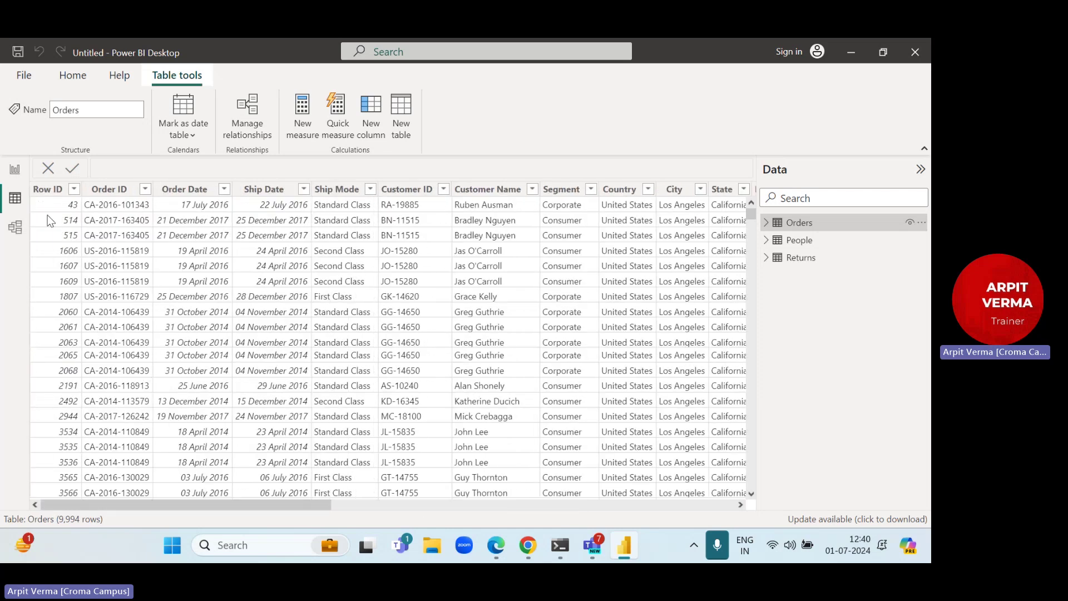
# Step: Compare the Orders field list in the report view with the full set of Orders columns in the table view
pyautogui.click(15, 171)
pyautogui.click(808, 223)
pyautogui.click(809, 223)
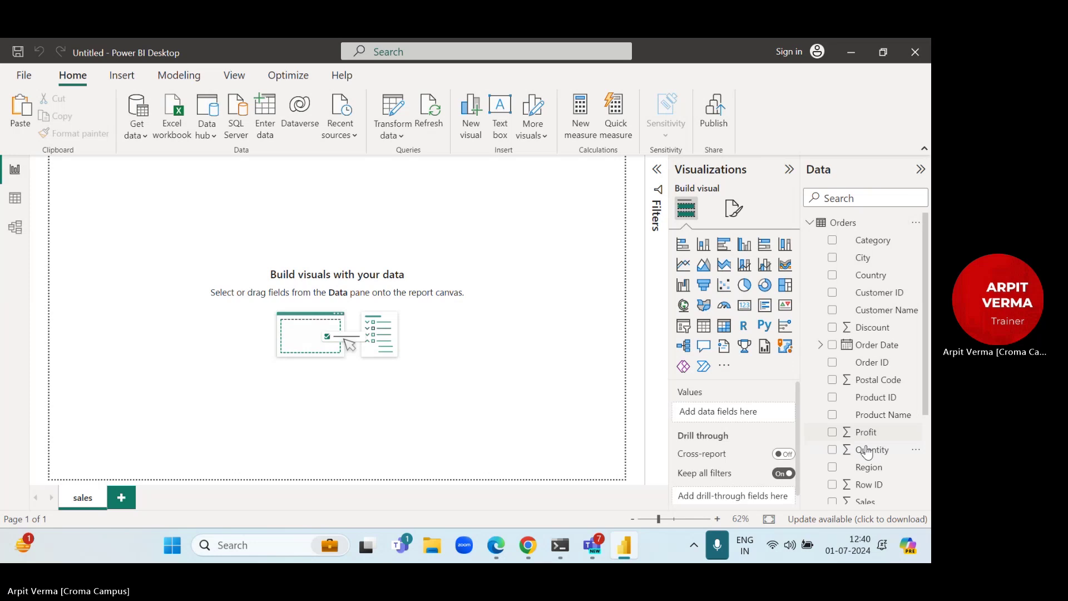
pyautogui.click(11, 202)
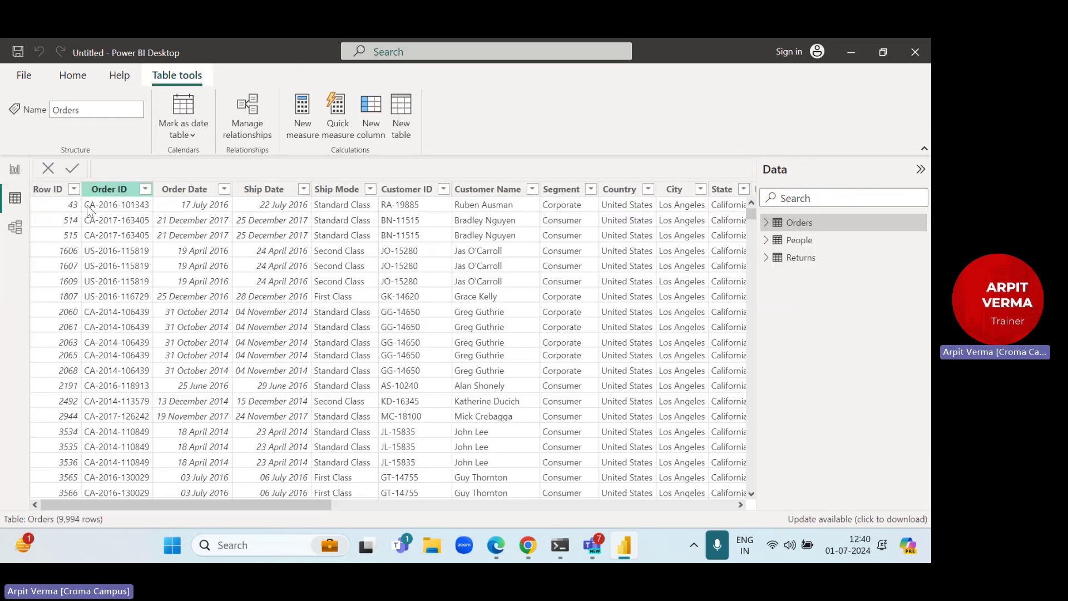
pyautogui.moveTo(302, 506); pyautogui.dragTo(153, 412)
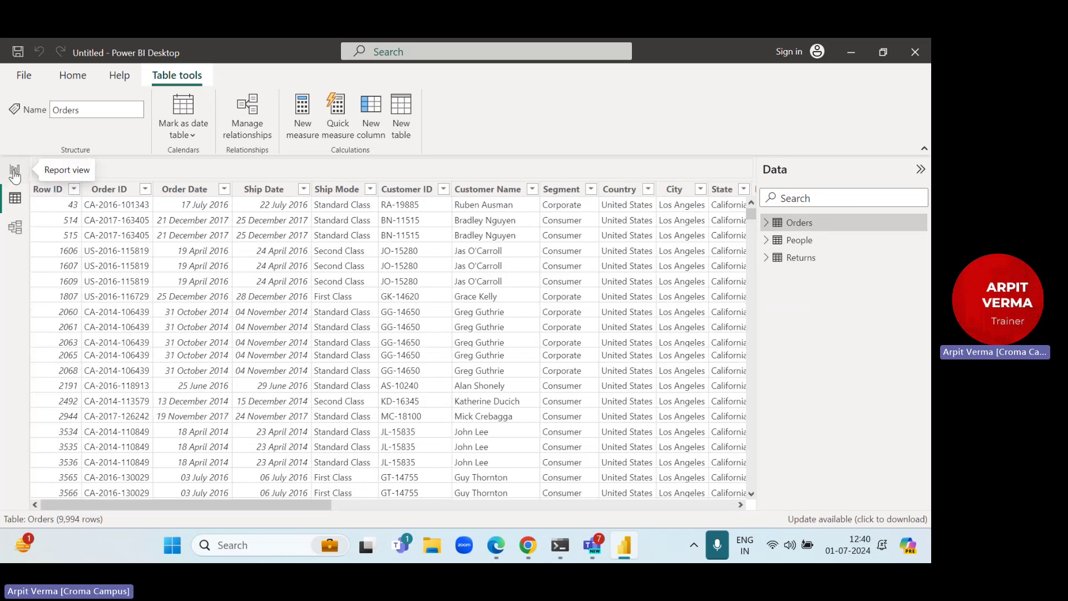
pyautogui.moveTo(327, 505); pyautogui.dragTo(716, 503)
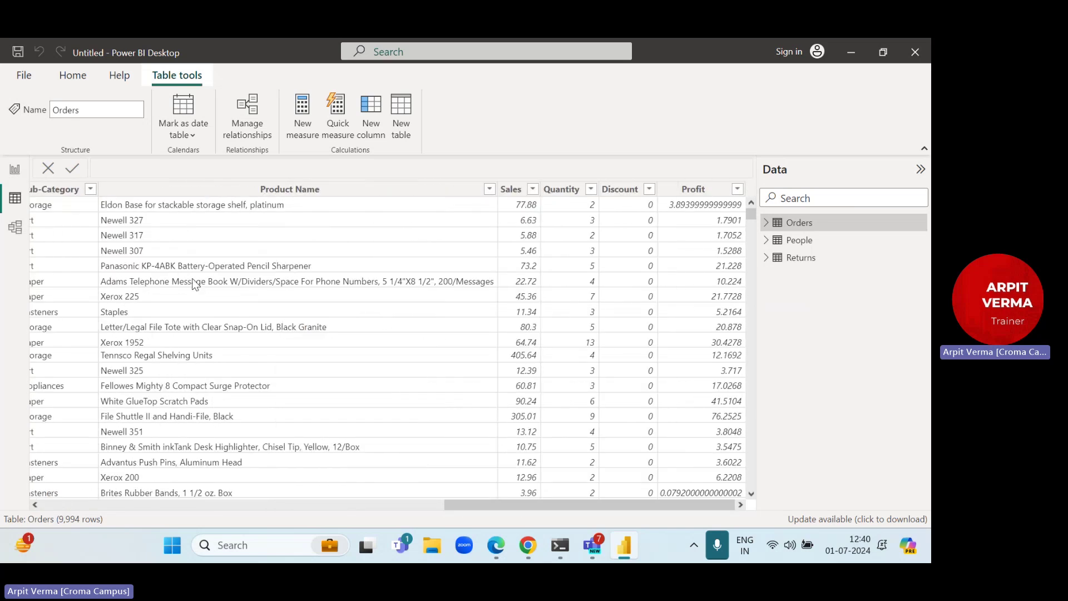
# Step: Check the data types of the Sales, Row ID, Order ID, Order Date, Ship Date and Ship Mode columns in Orders
pyautogui.click(511, 190)
pyautogui.moveTo(579, 500); pyautogui.dragTo(95, 455)
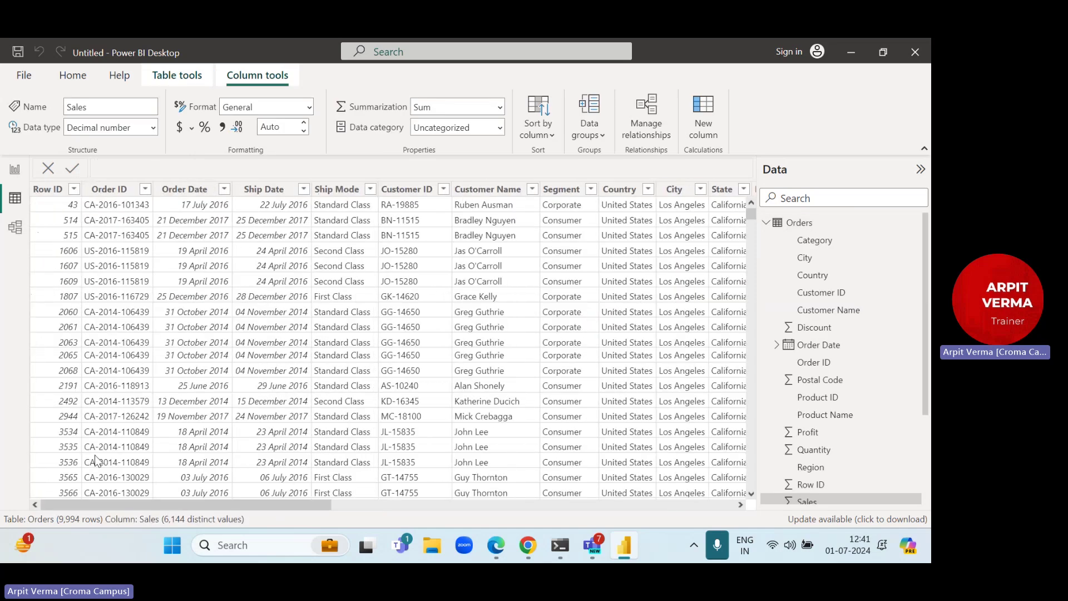
pyautogui.click(63, 207)
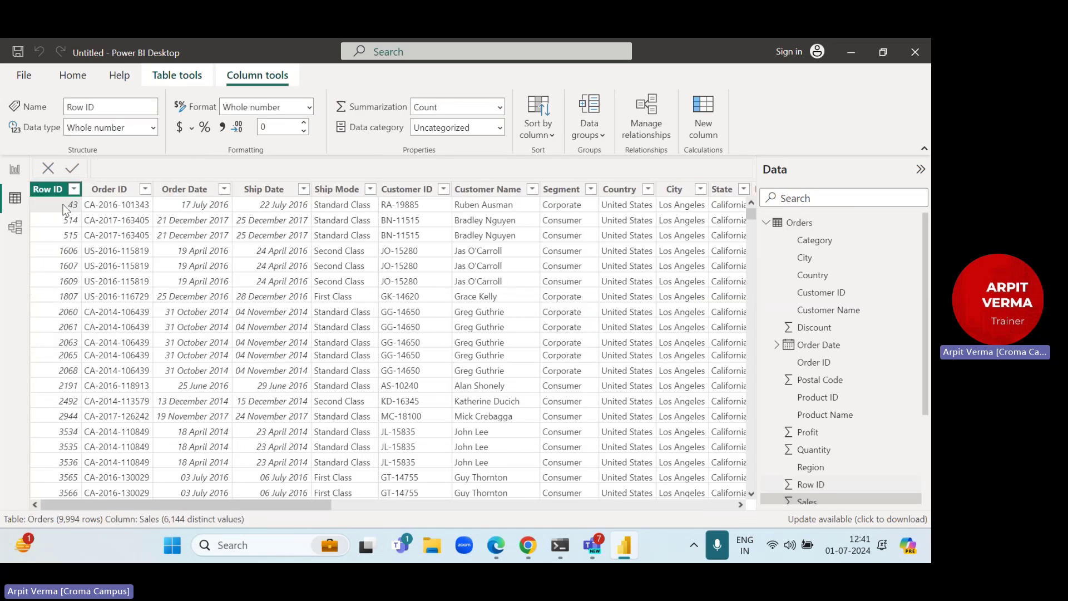
pyautogui.click(115, 210)
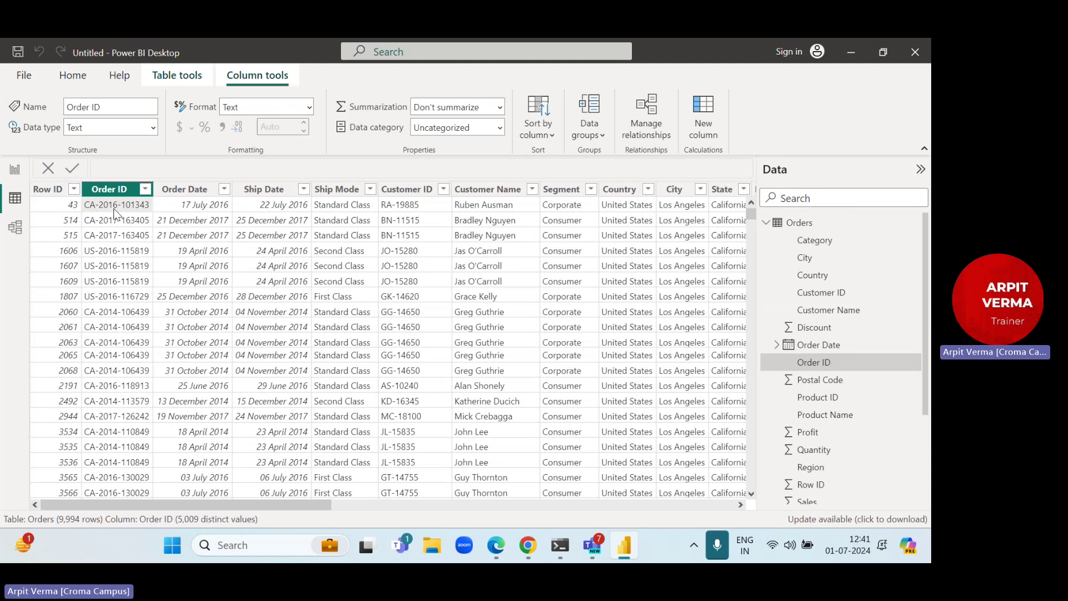
pyautogui.click(195, 211)
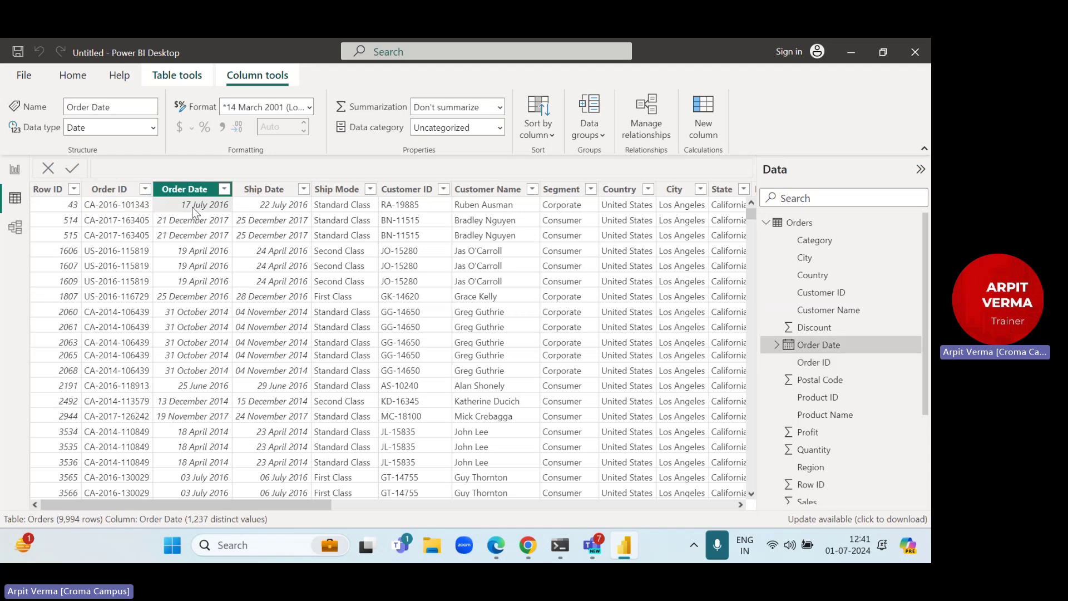
pyautogui.click(282, 211)
pyautogui.click(365, 211)
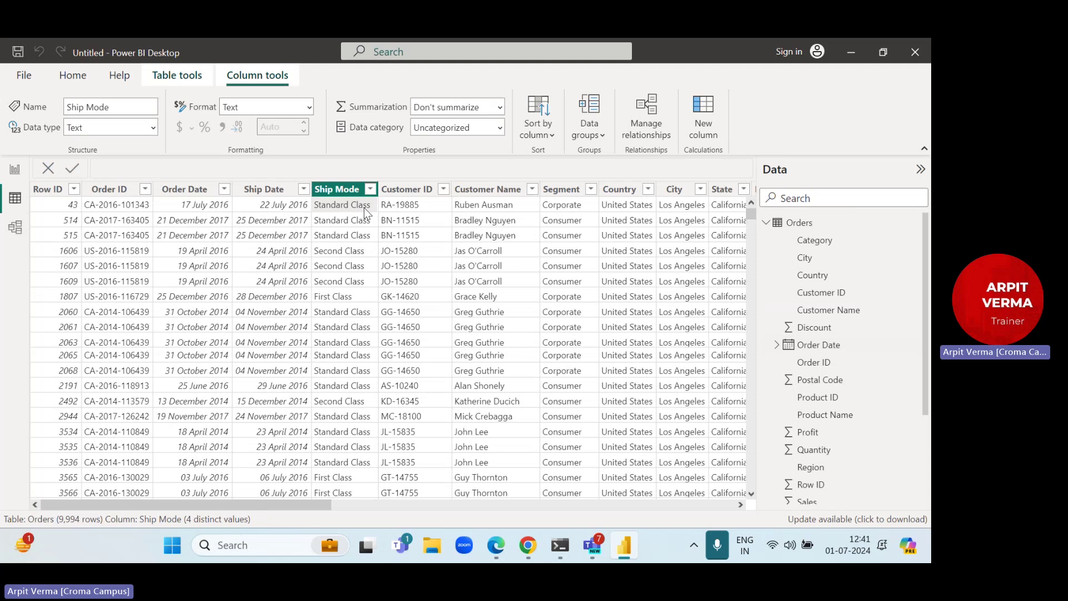
# Step: Check the data types of the Customer ID, Customer Name, Country, City and State columns in Orders
pyautogui.click(415, 213)
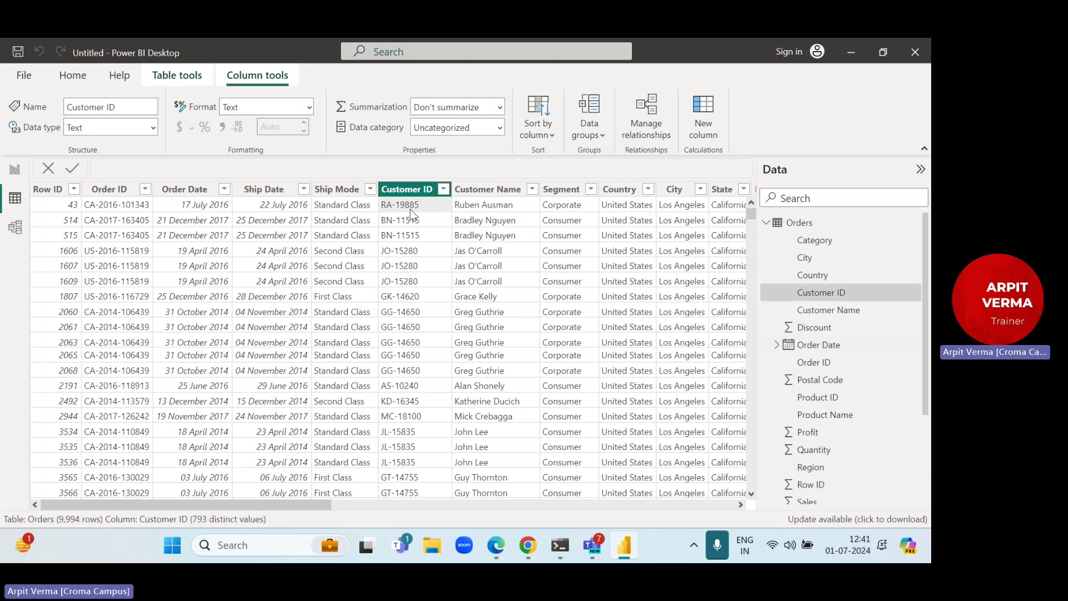
pyautogui.click(486, 205)
pyautogui.click(633, 207)
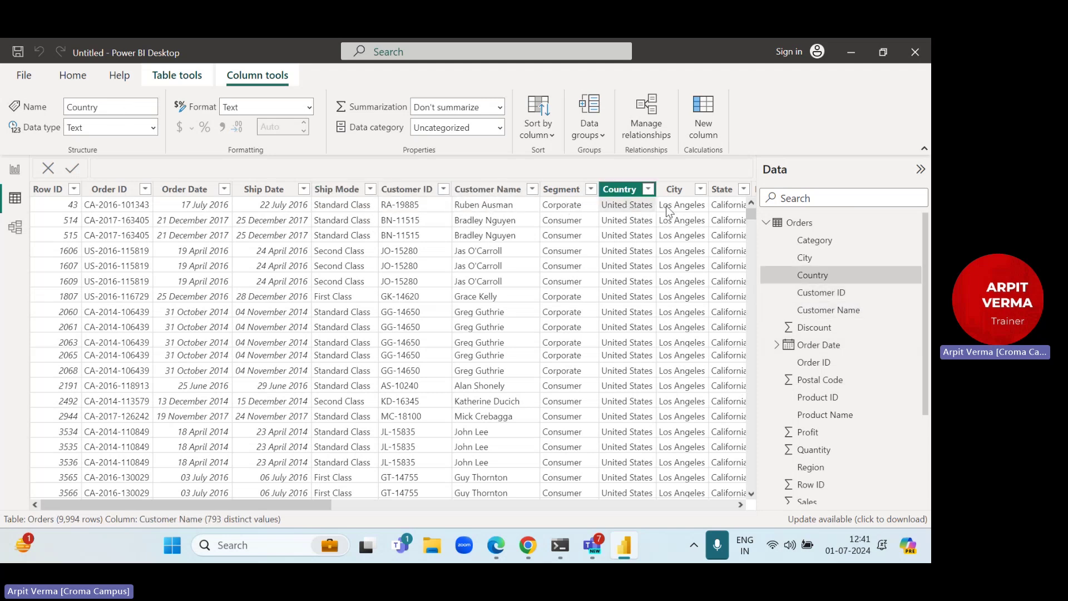
pyautogui.click(685, 205)
pyautogui.click(726, 205)
# Step: Check the data types of the Region, Product ID, Category, Sub-Category and Product Name columns in Orders
pyautogui.moveTo(330, 505); pyautogui.dragTo(498, 503)
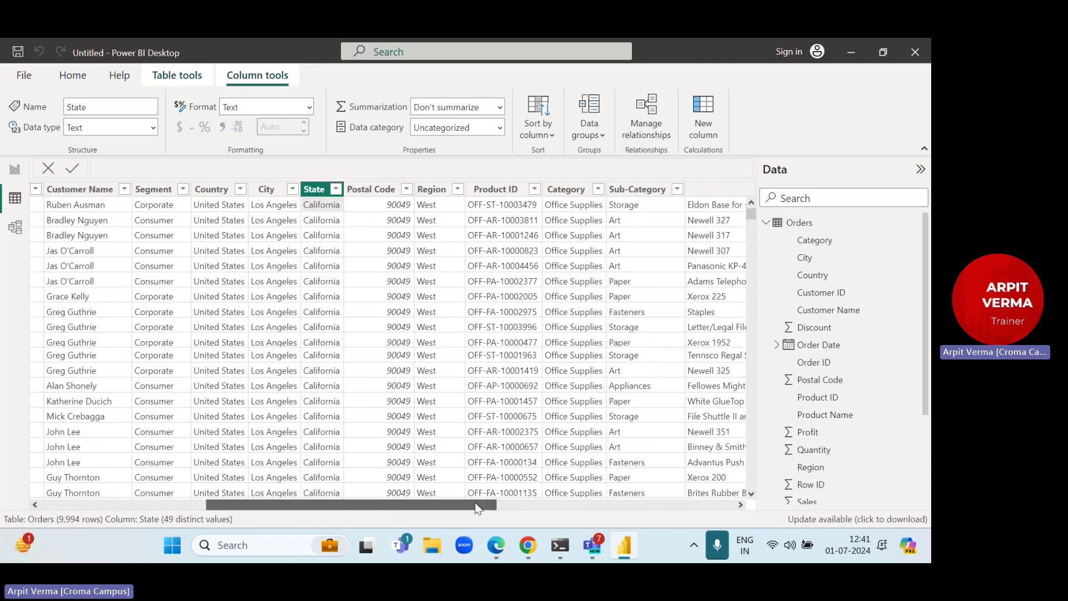
pyautogui.click(435, 205)
pyautogui.click(504, 205)
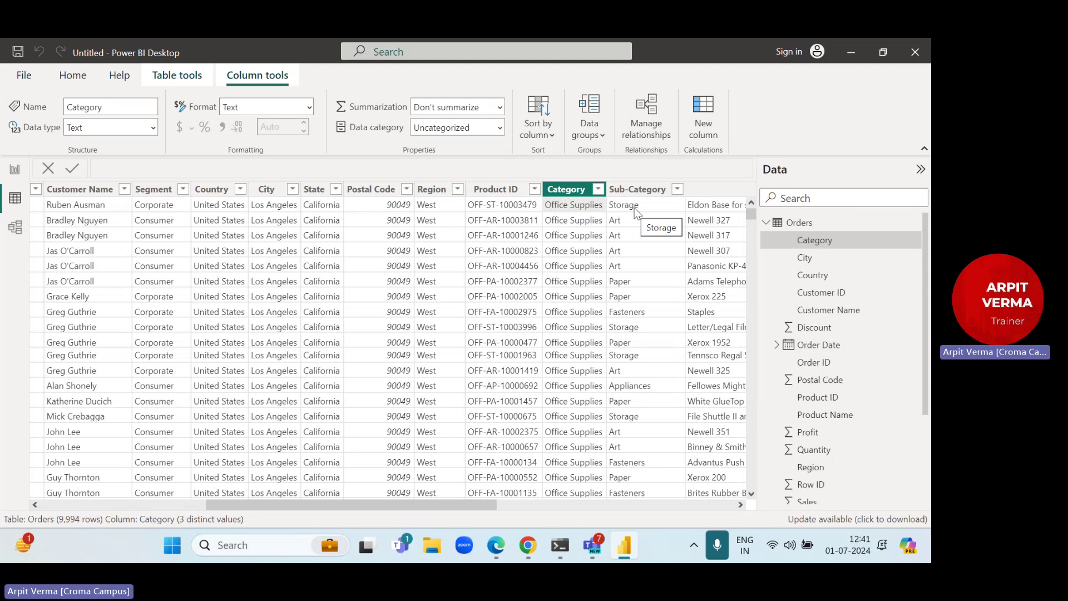
pyautogui.click(637, 189)
pyautogui.moveTo(502, 504); pyautogui.dragTo(565, 499)
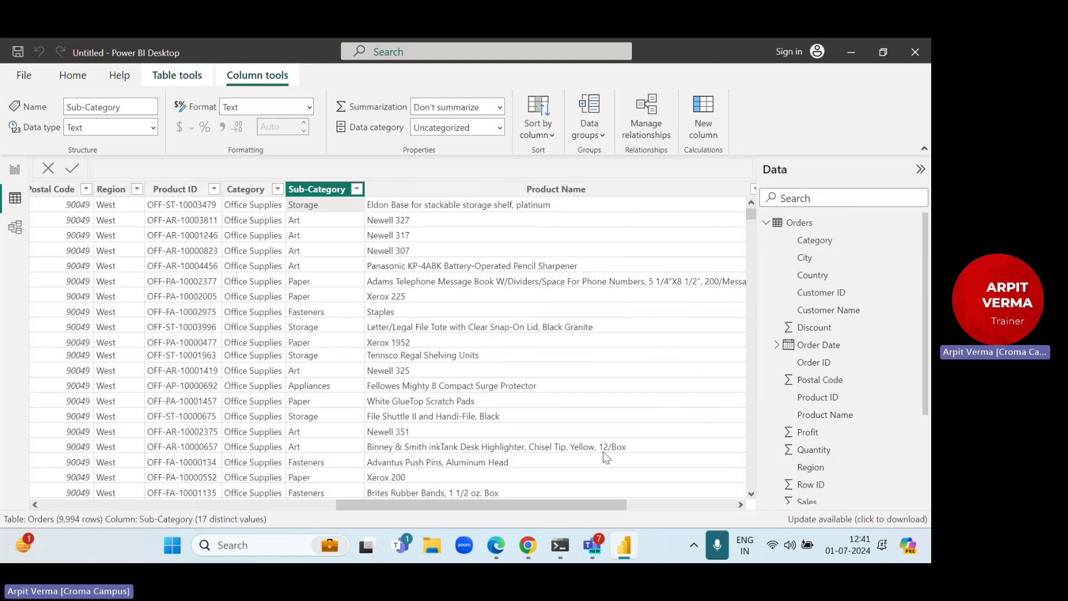
pyautogui.click(523, 206)
pyautogui.click(287, 210)
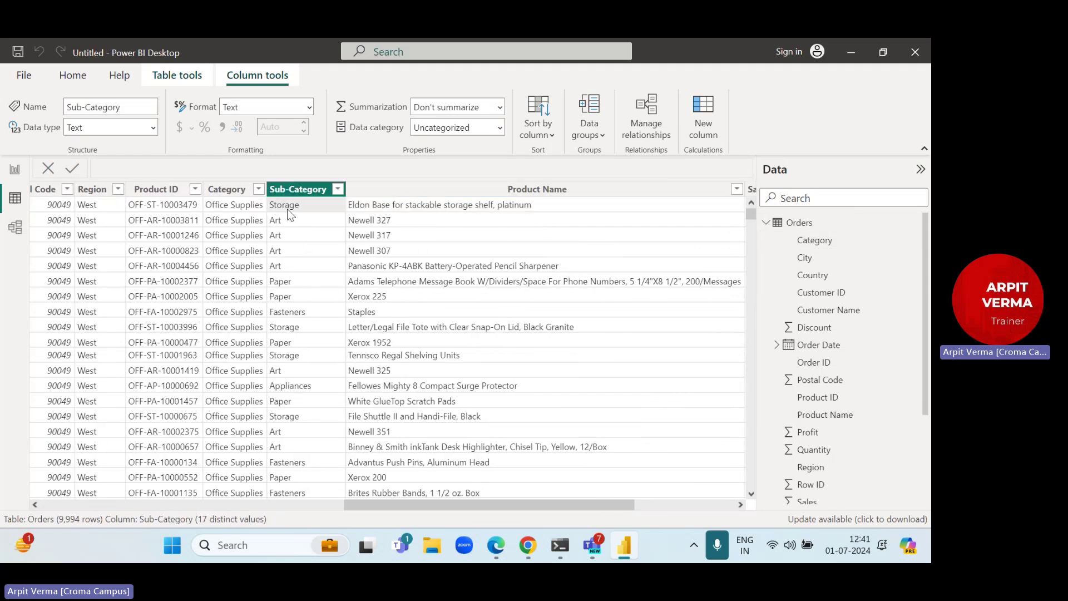
# Step: Check the data types of the Sales, Quantity, Discount and Profit columns in Orders
pyautogui.moveTo(504, 504); pyautogui.dragTo(604, 504)
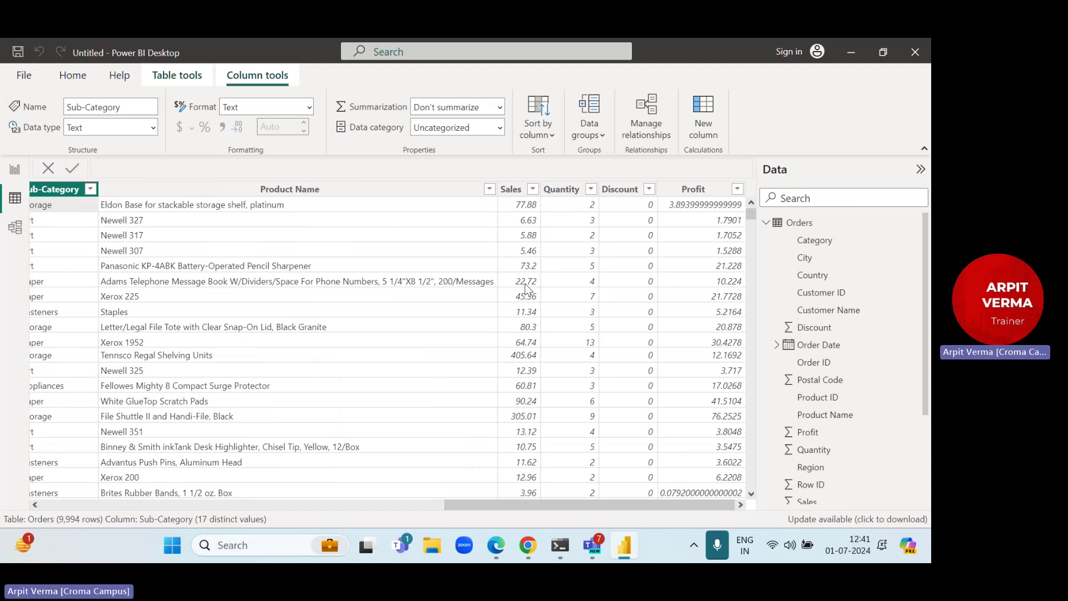
pyautogui.click(520, 210)
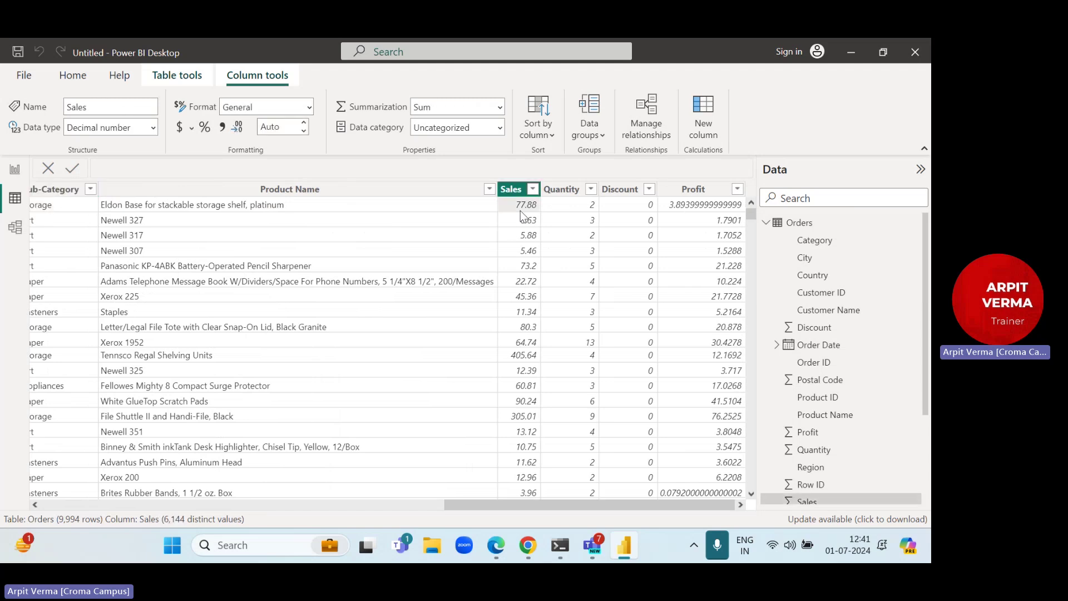
pyautogui.click(573, 207)
pyautogui.click(627, 204)
pyautogui.click(688, 204)
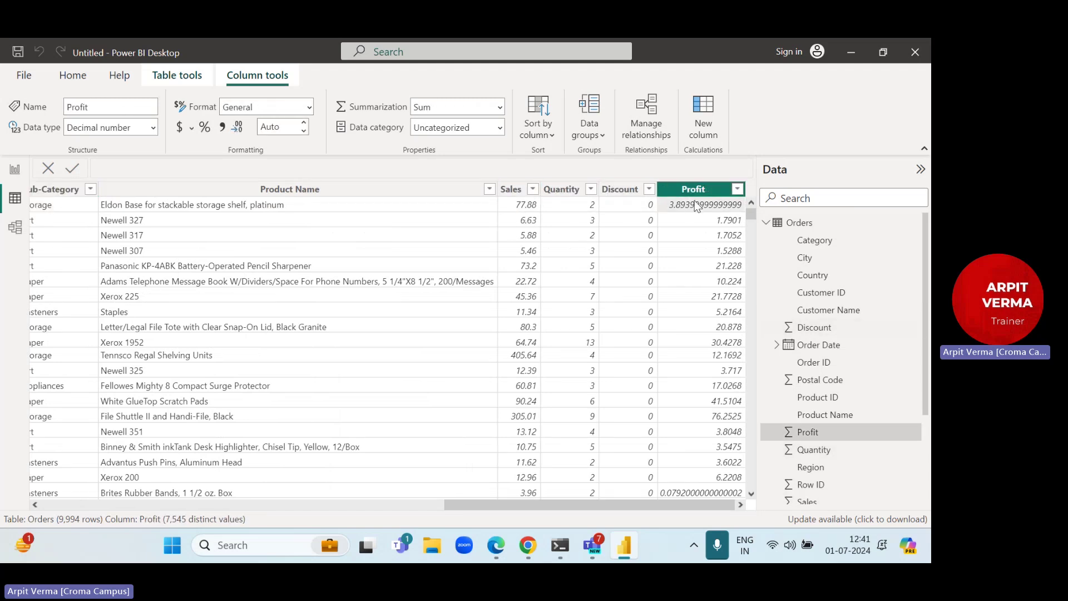
# Step: Look across the Orders table from Row ID to Profit once more and select its Sales column
pyautogui.moveTo(529, 505); pyautogui.dragTo(583, 492)
pyautogui.moveTo(475, 504); pyautogui.dragTo(71, 505)
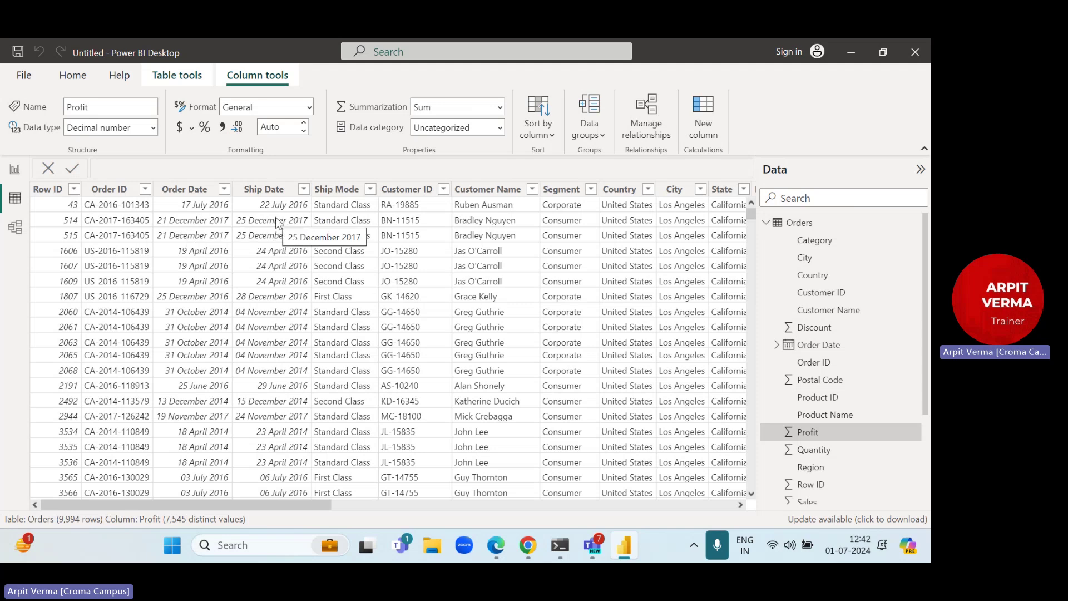
pyautogui.moveTo(316, 505); pyautogui.dragTo(735, 491)
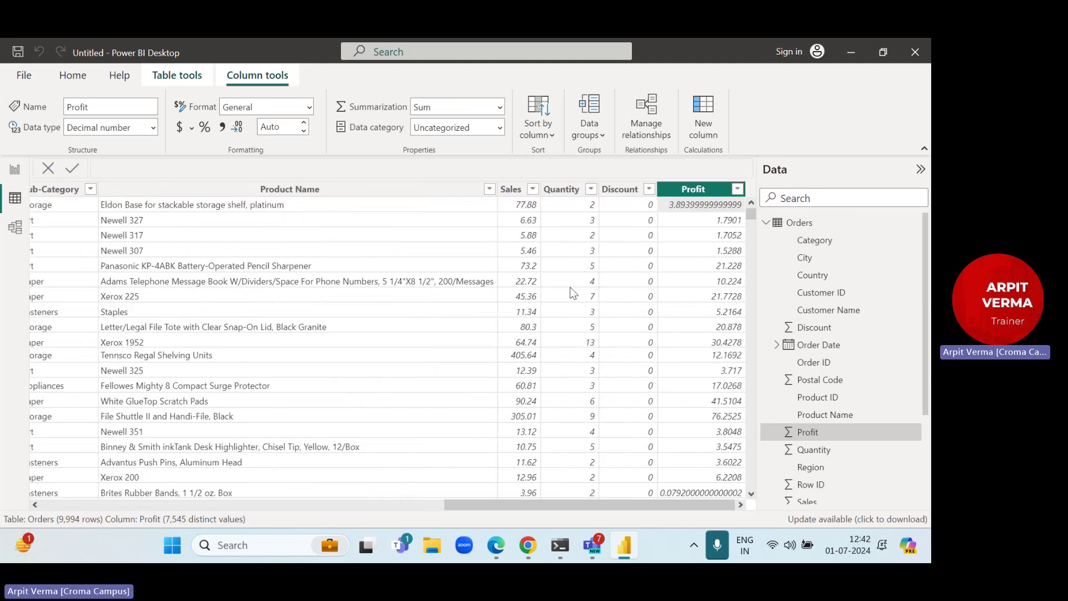
pyautogui.click(515, 204)
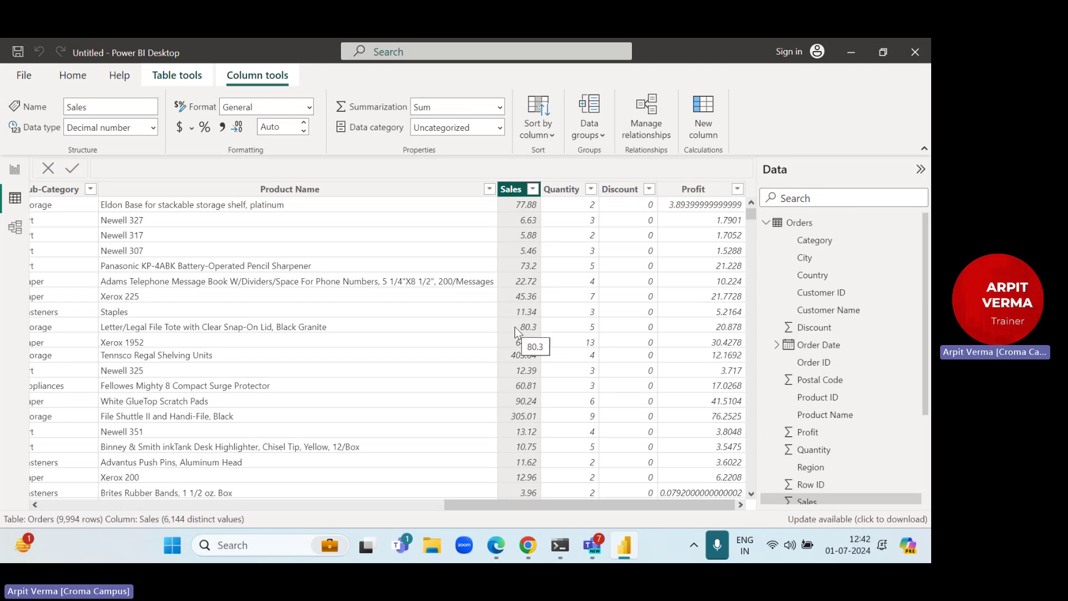
# Step: Add a Card visual to the sales report page and shrink it in the page's upper-left corner
pyautogui.click(15, 170)
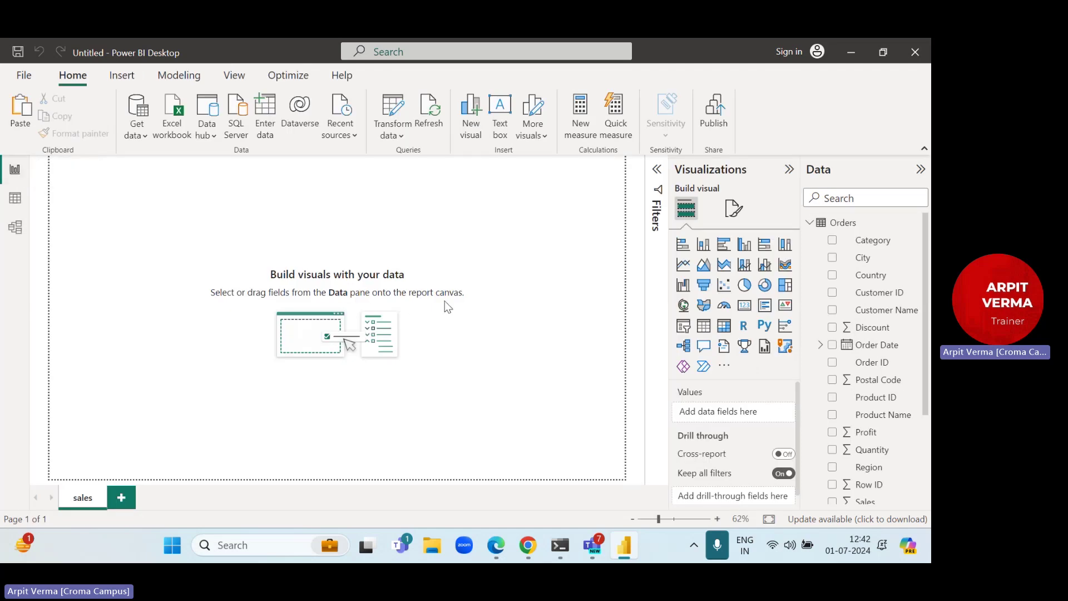
pyautogui.click(744, 311)
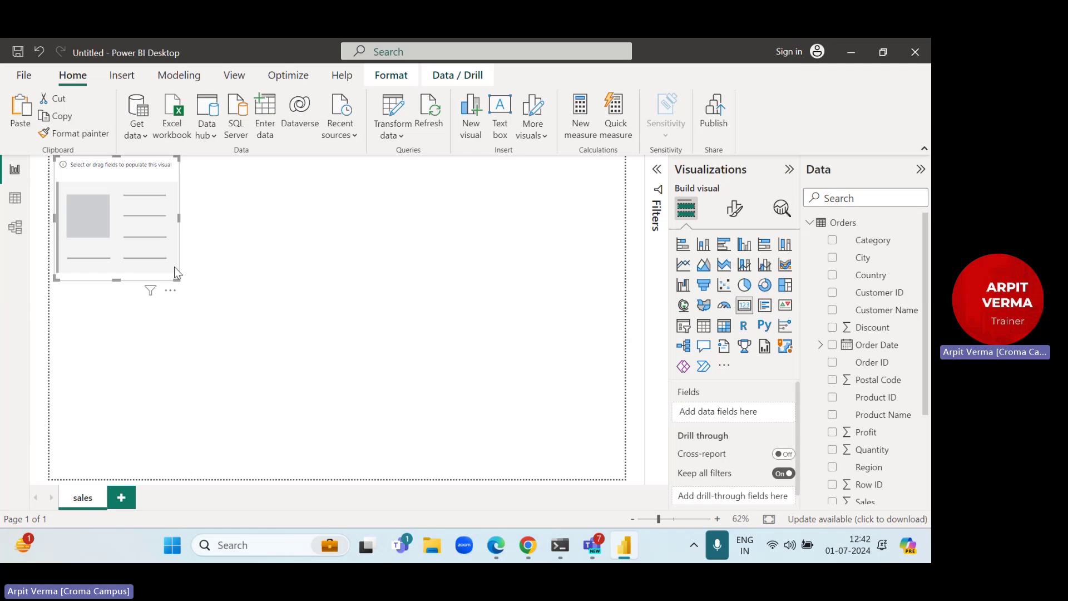
pyautogui.moveTo(156, 246); pyautogui.dragTo(118, 213)
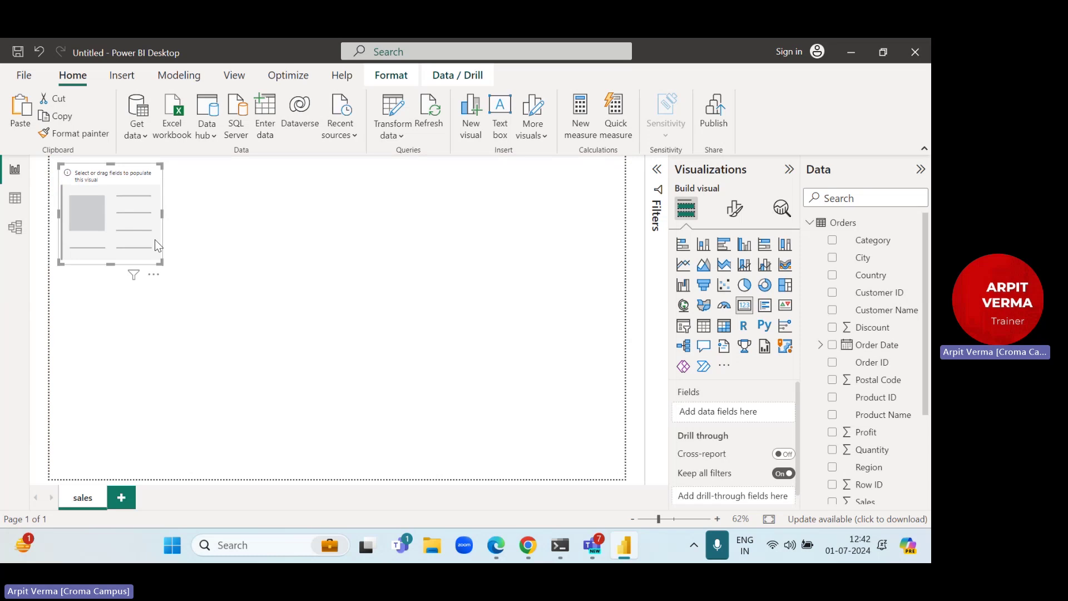
pyautogui.moveTo(162, 262); pyautogui.dragTo(165, 232)
# Step: Assign the Sales field from Orders to the card's Fields
pyautogui.scroll(-2, 851, 352)
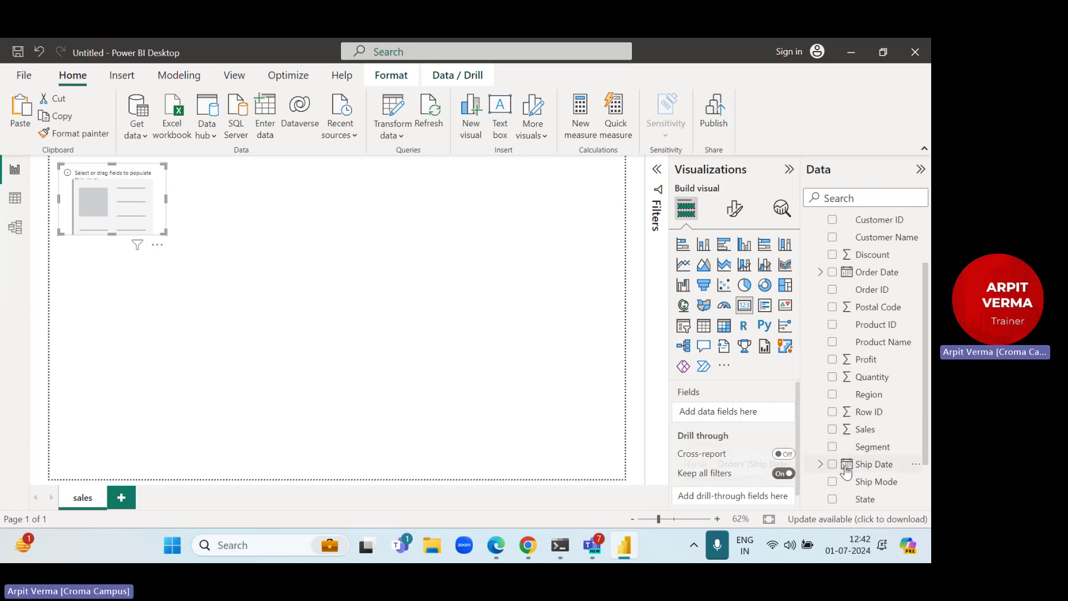
pyautogui.scroll(2, 846, 356)
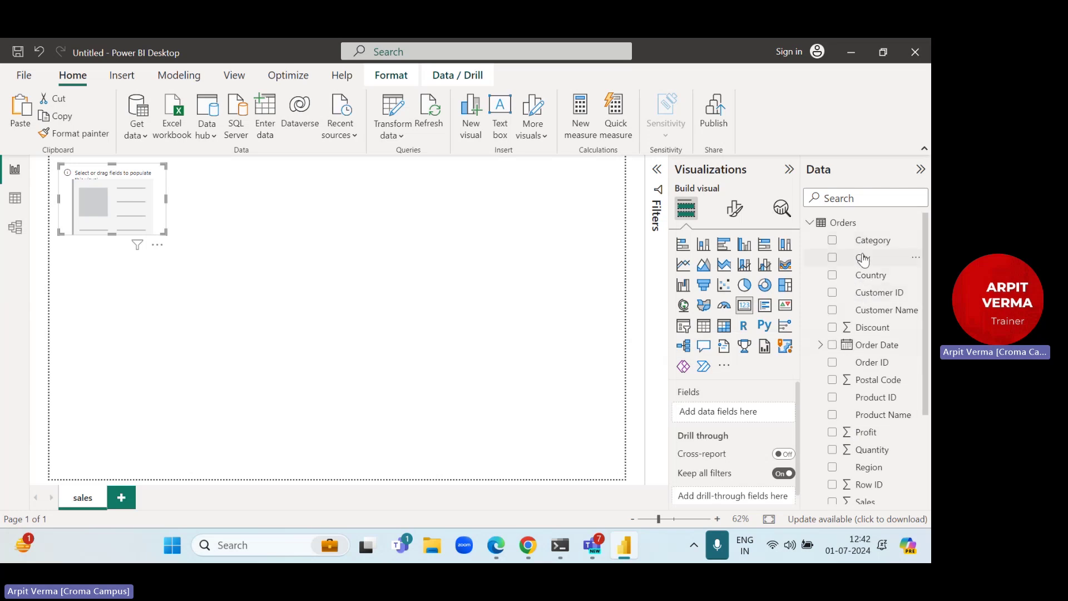
pyautogui.scroll(-3, 862, 259)
pyautogui.moveTo(851, 378); pyautogui.dragTo(722, 412)
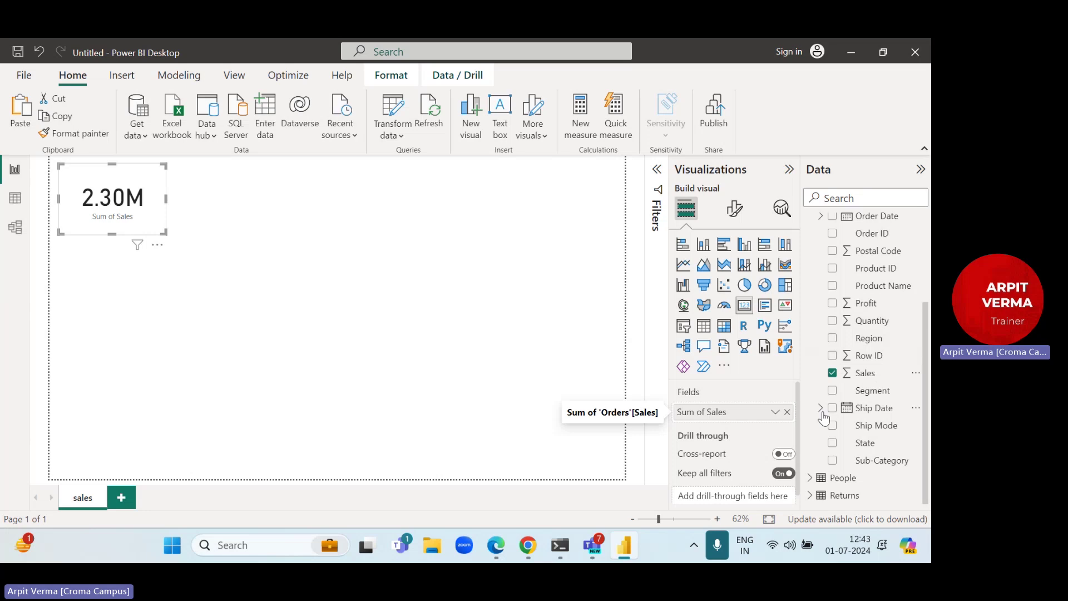
# Step: Review the aggregation options for the card's Sales field and compare the card with the Sales column in the table view
pyautogui.click(774, 412)
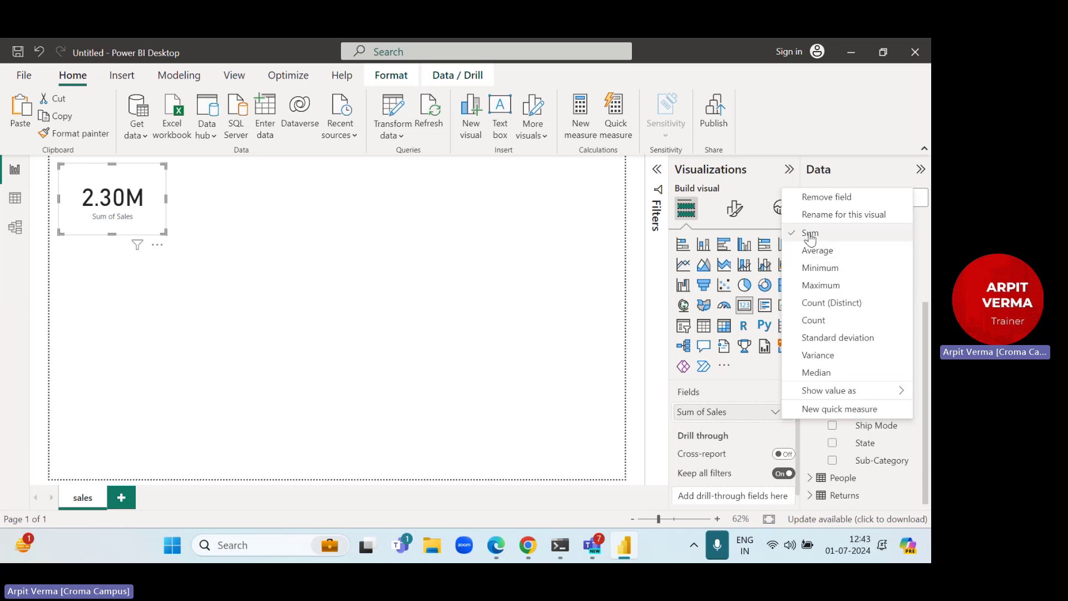
pyautogui.click(15, 197)
pyautogui.click(15, 197)
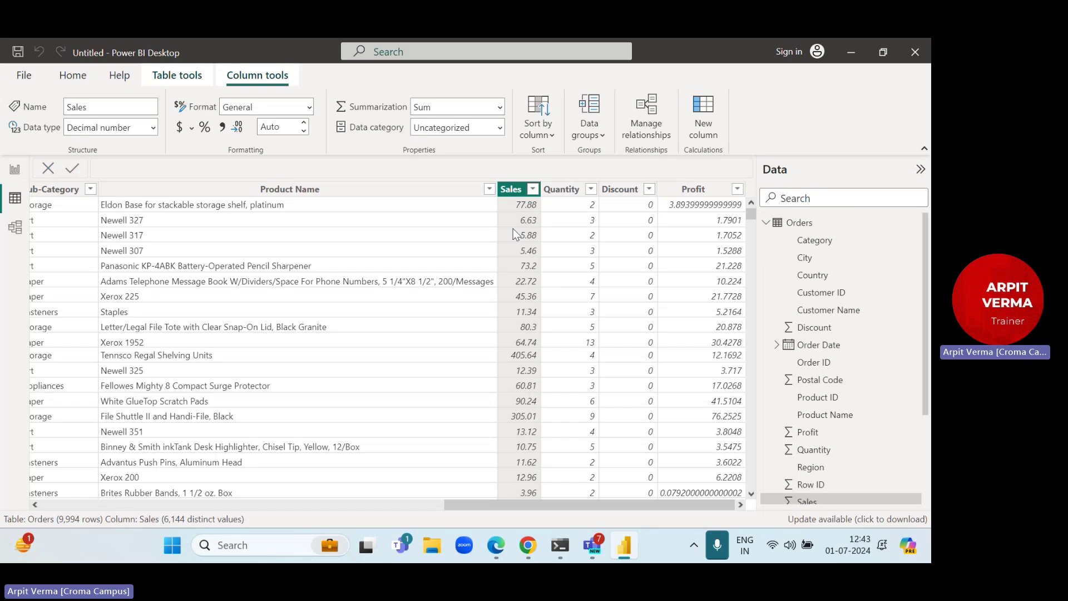
pyautogui.click(13, 170)
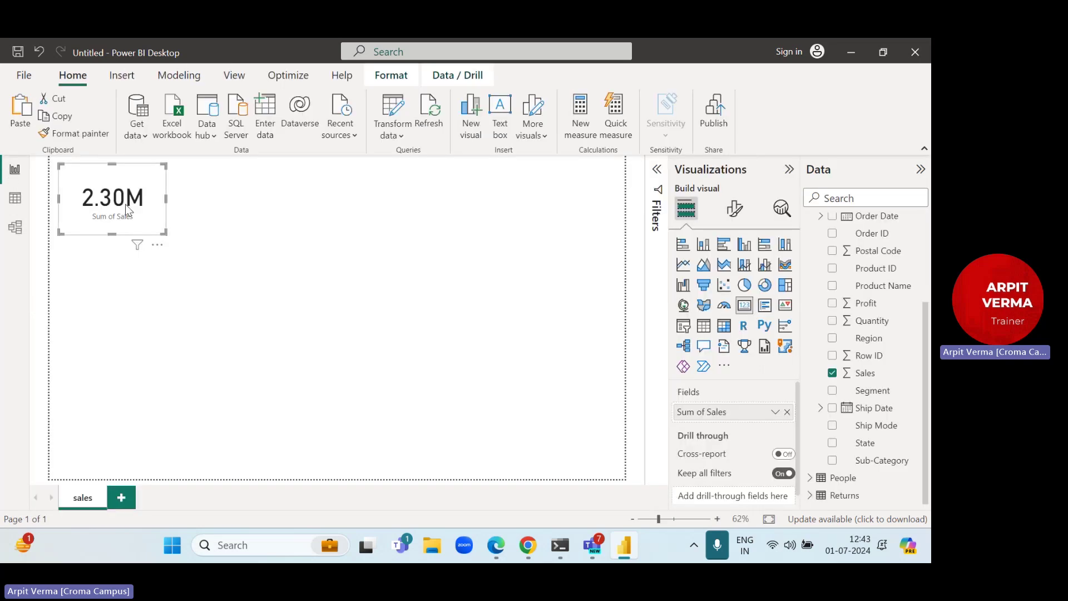
pyautogui.click(15, 198)
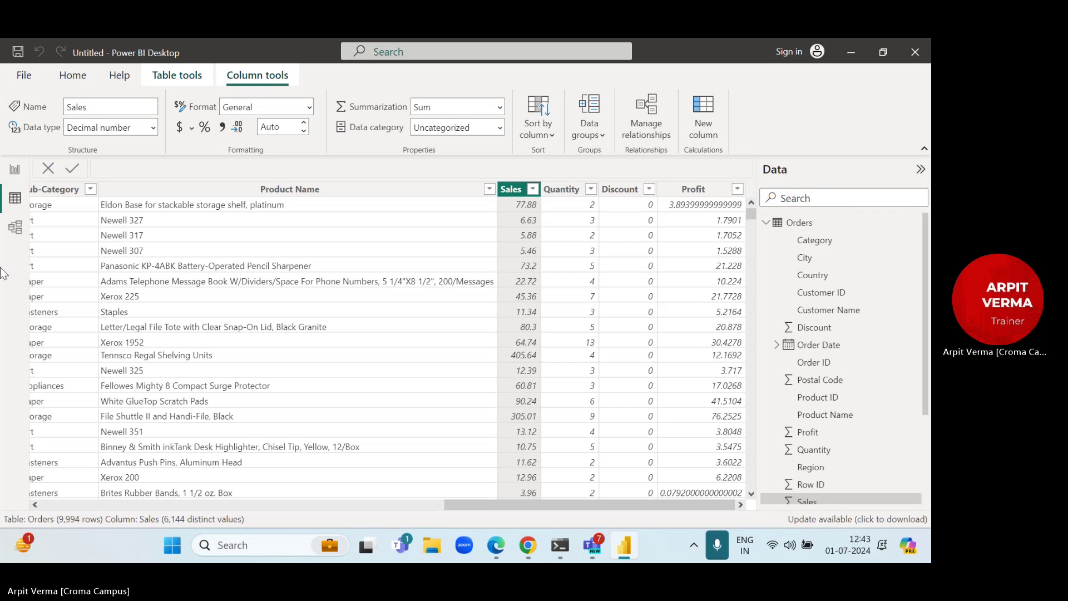
pyautogui.click(11, 174)
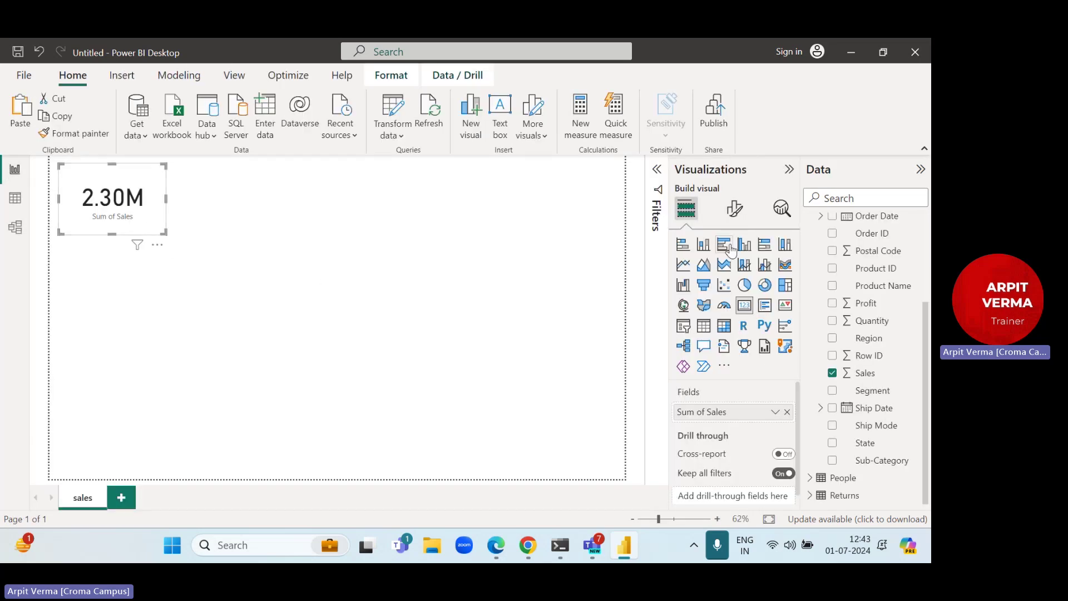
# Step: Turn off the category label in the Sales card's visual formatting
pyautogui.click(733, 211)
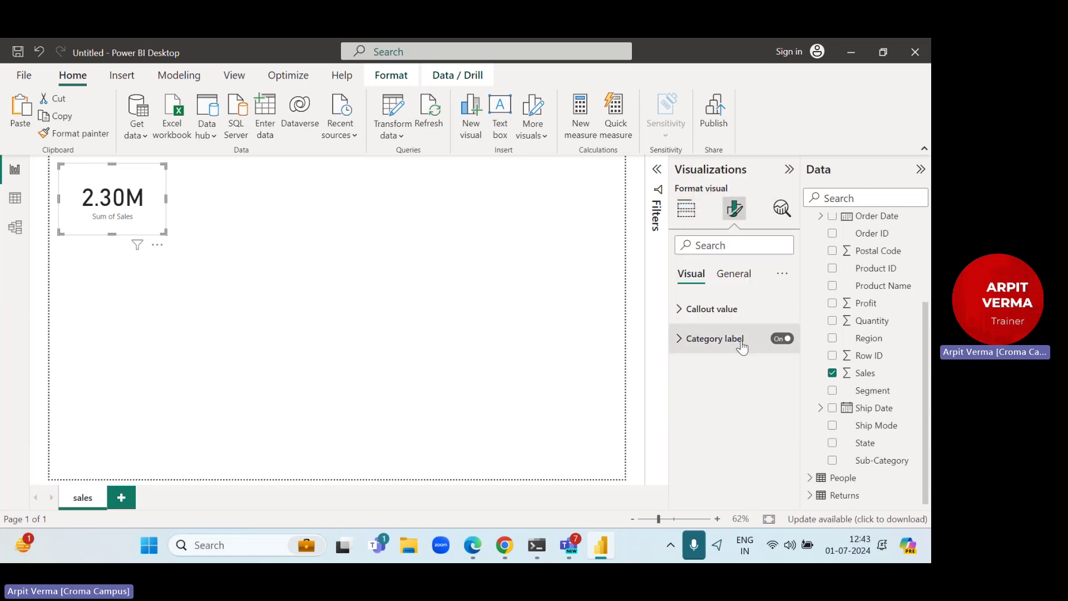
pyautogui.click(781, 339)
pyautogui.click(783, 339)
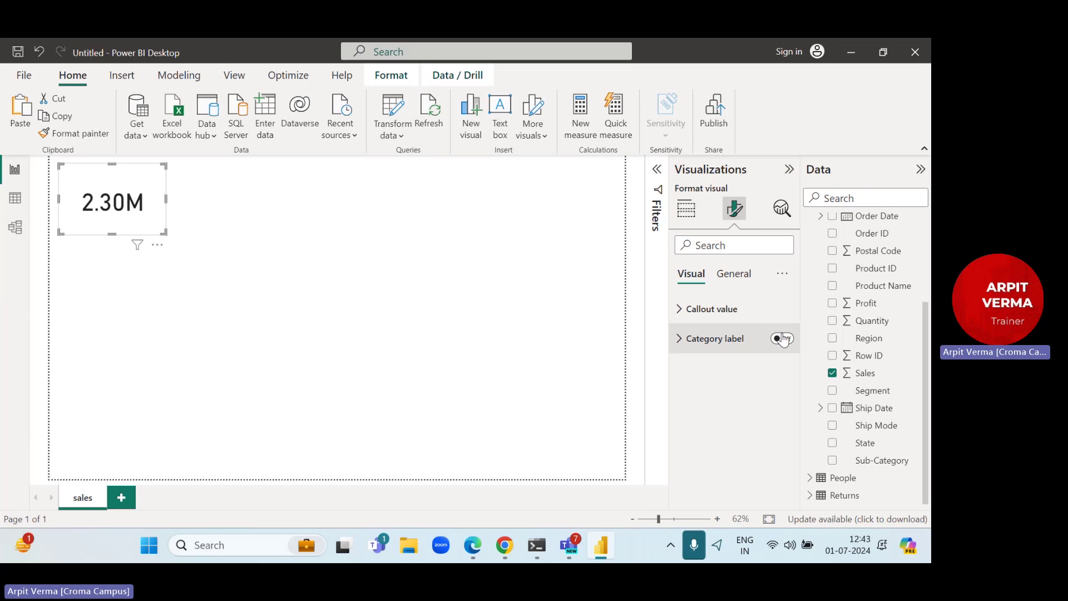
# Step: Set the card's callout value to display units of Thousands with 0 decimal places
pyautogui.click(680, 309)
pyautogui.scroll(-3, 732, 336)
pyautogui.click(701, 351)
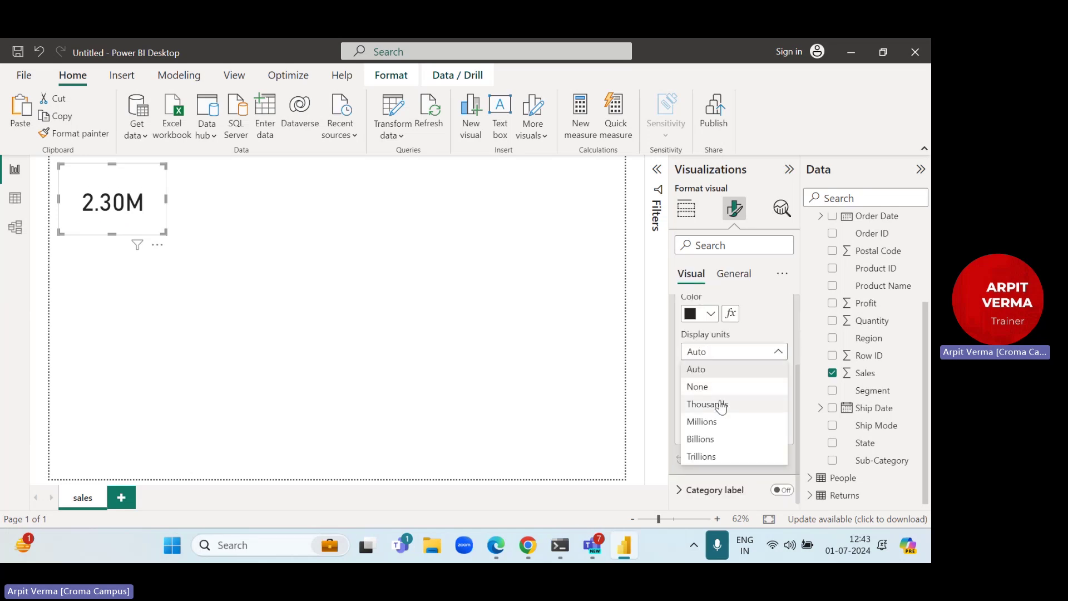
pyautogui.click(722, 404)
pyautogui.click(728, 393)
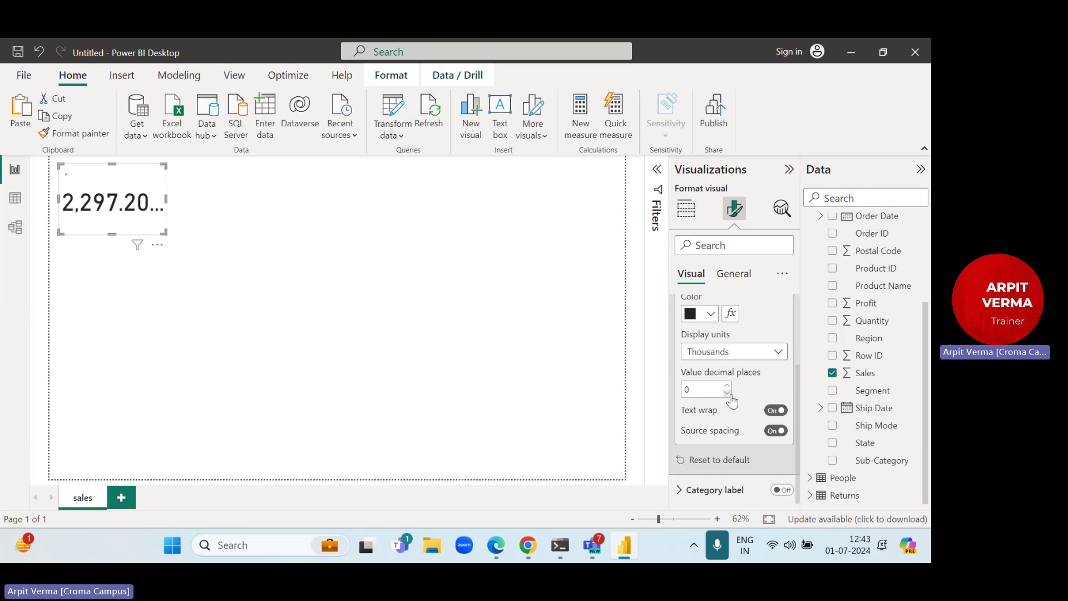
# Step: Turn on the card's title and set its text to "Total Sales"
pyautogui.scroll(2, 733, 325)
pyautogui.click(734, 274)
pyautogui.click(779, 340)
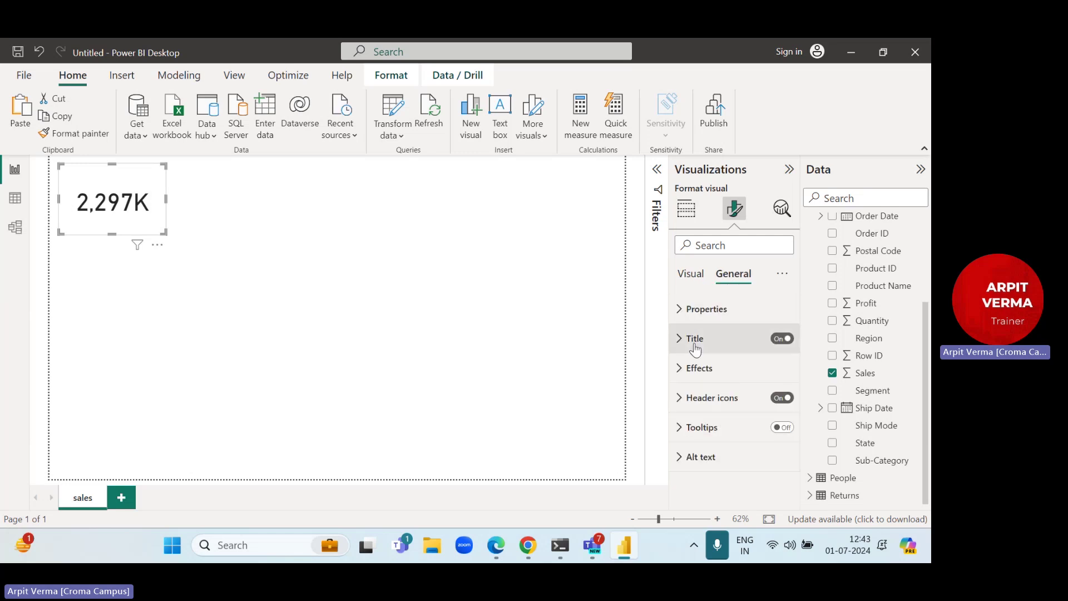
pyautogui.click(749, 342)
pyautogui.write('Total Sales')
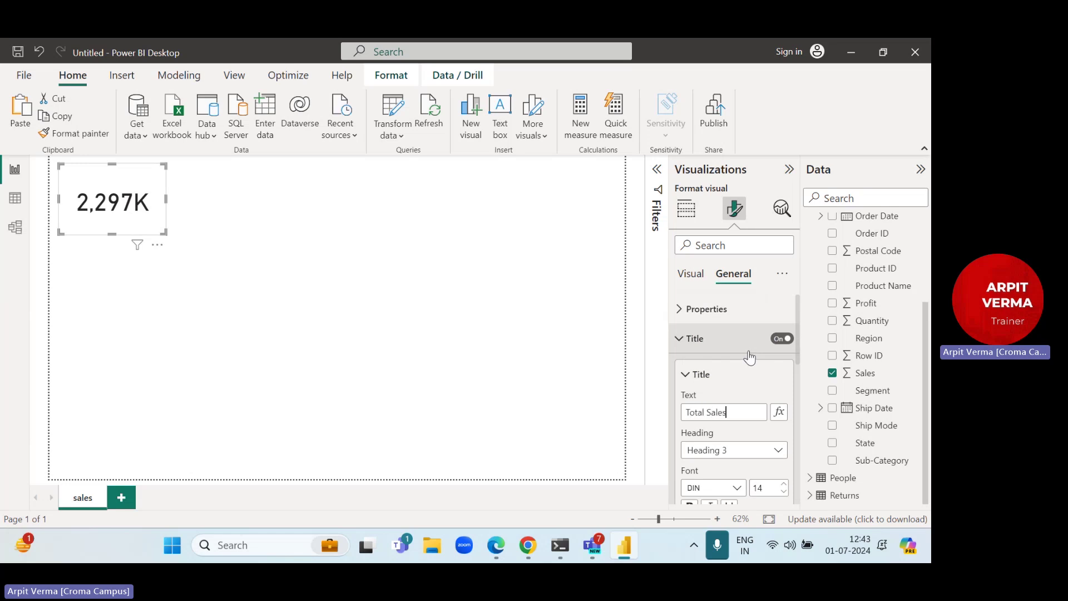
# Step: Set the card title's font size to 30 and make it bold
pyautogui.scroll(-2, 748, 356)
pyautogui.click(783, 412)
pyautogui.click(783, 413)
pyautogui.click(783, 412)
pyautogui.click(783, 413)
pyautogui.click(782, 412)
pyautogui.click(783, 412)
pyautogui.click(689, 435)
# Step: Set the card title's text color to the custom red #FF093A
pyautogui.click(715, 478)
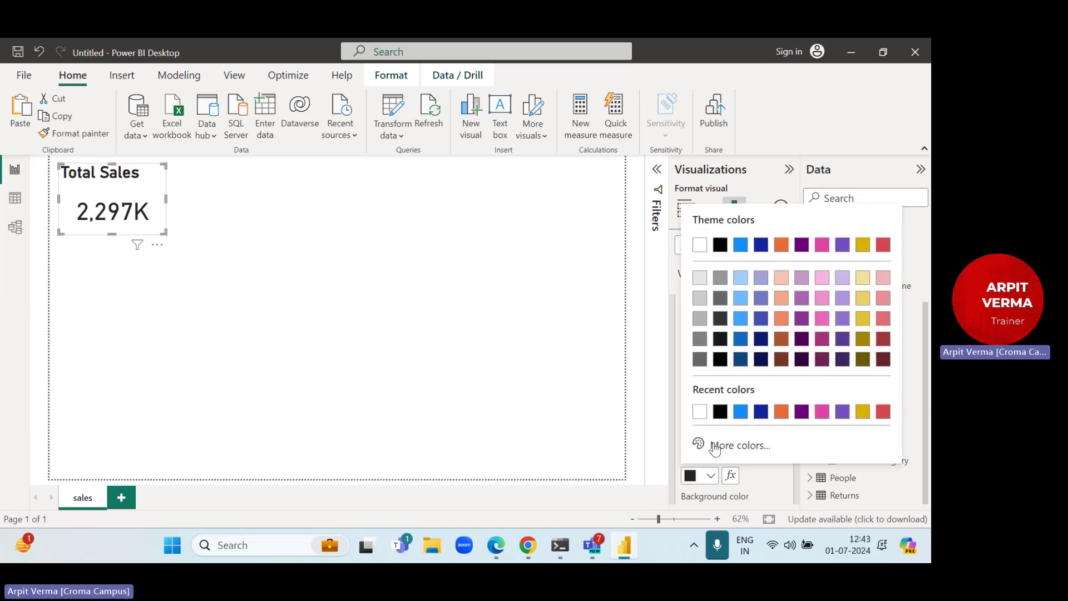
pyautogui.click(723, 444)
pyautogui.click(856, 234)
pyautogui.moveTo(868, 393); pyautogui.dragTo(880, 393)
pyautogui.click(876, 222)
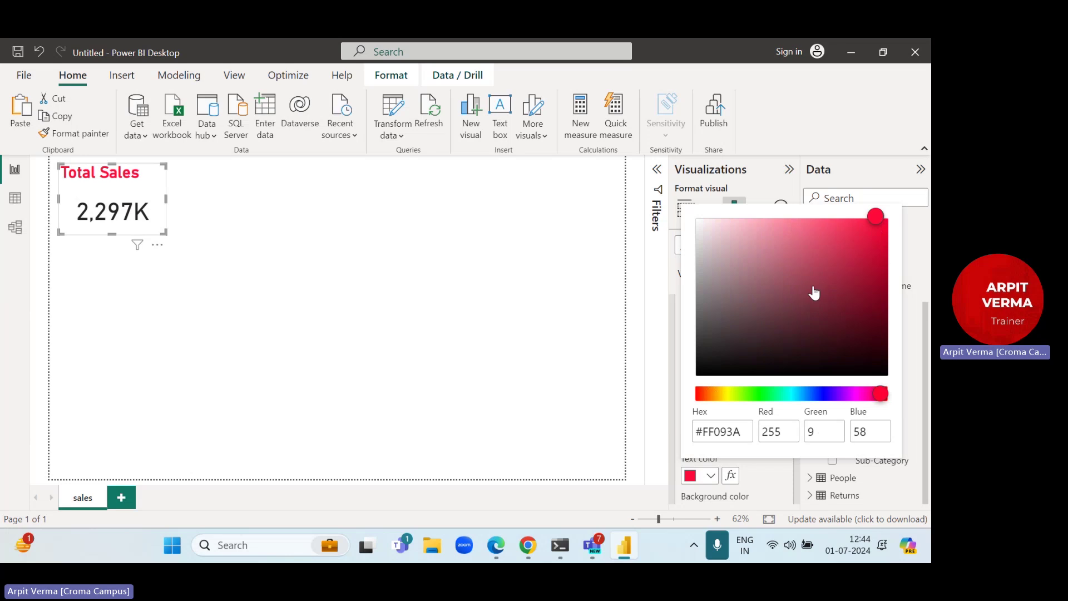
pyautogui.click(767, 456)
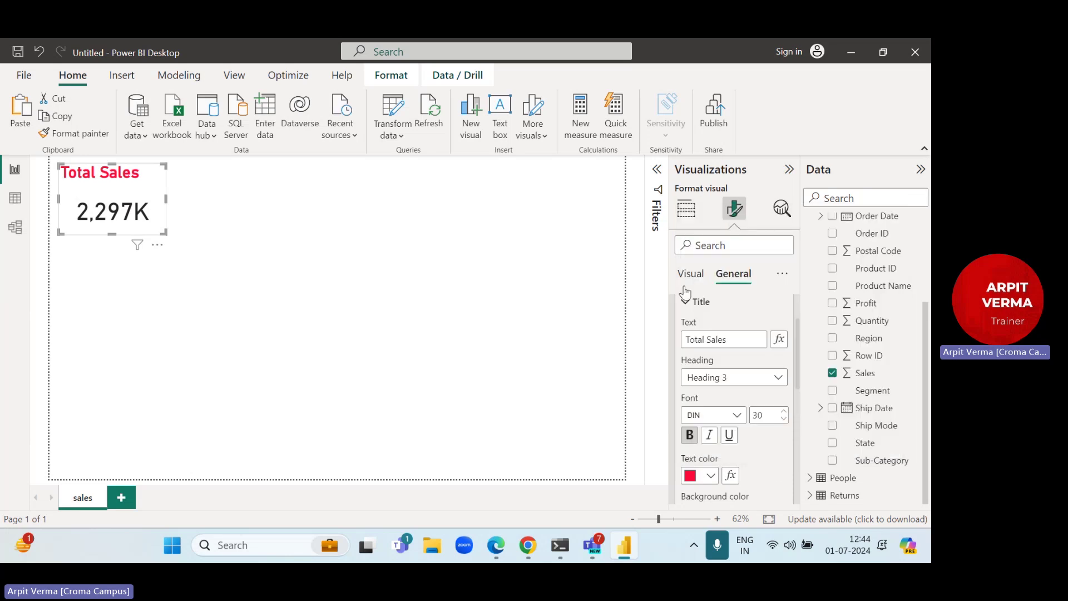
# Step: Center the card title horizontally, reduce the card's height slightly and deselect the card
pyautogui.scroll(1, 693, 309)
pyautogui.scroll(-3, 694, 309)
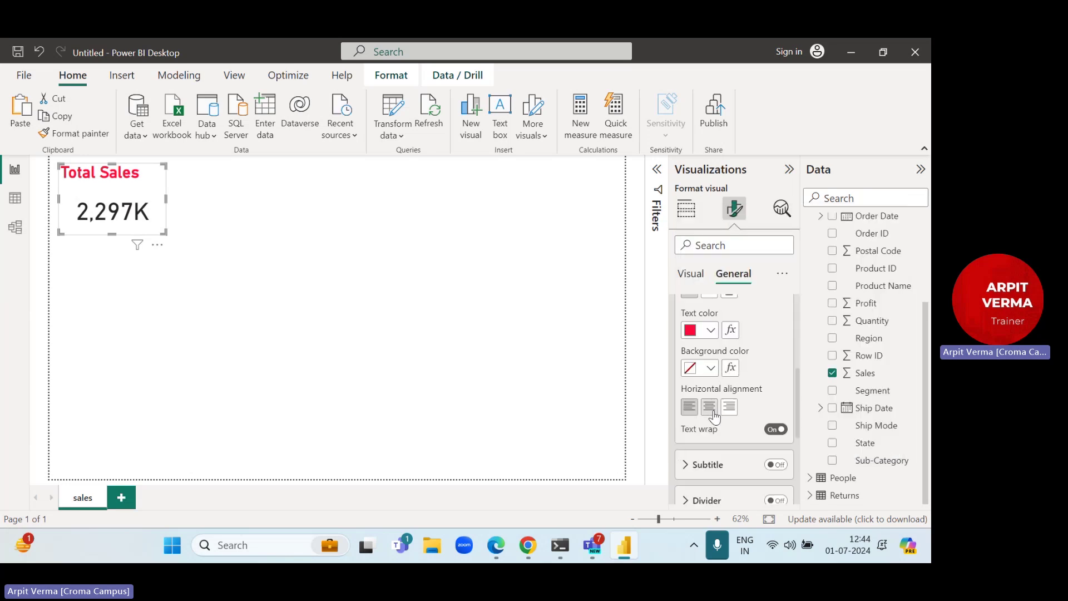
pyautogui.click(709, 407)
pyautogui.moveTo(162, 230); pyautogui.dragTo(165, 219)
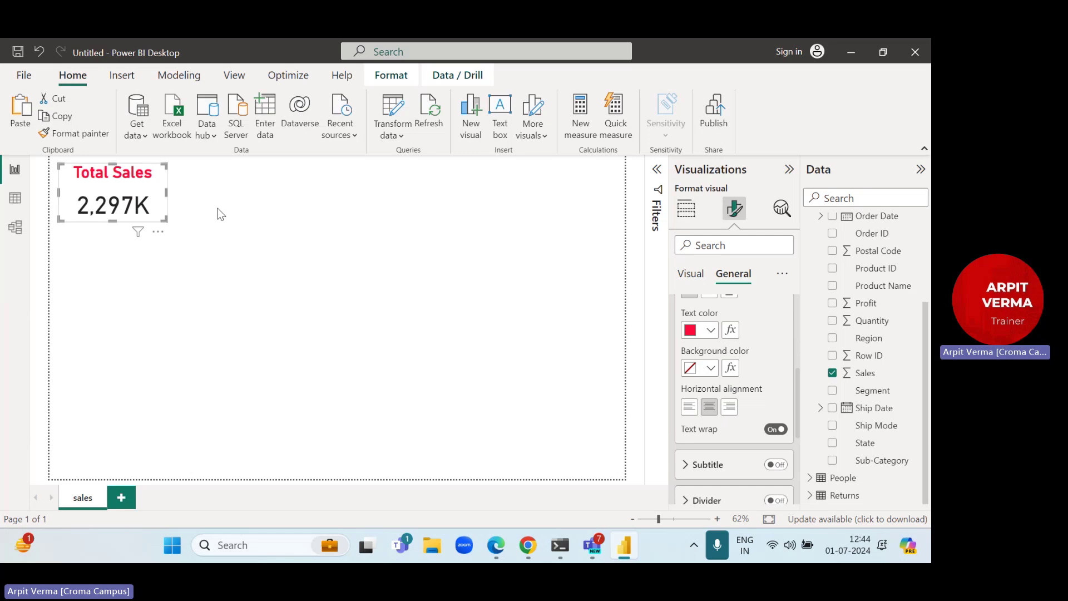
pyautogui.click(229, 196)
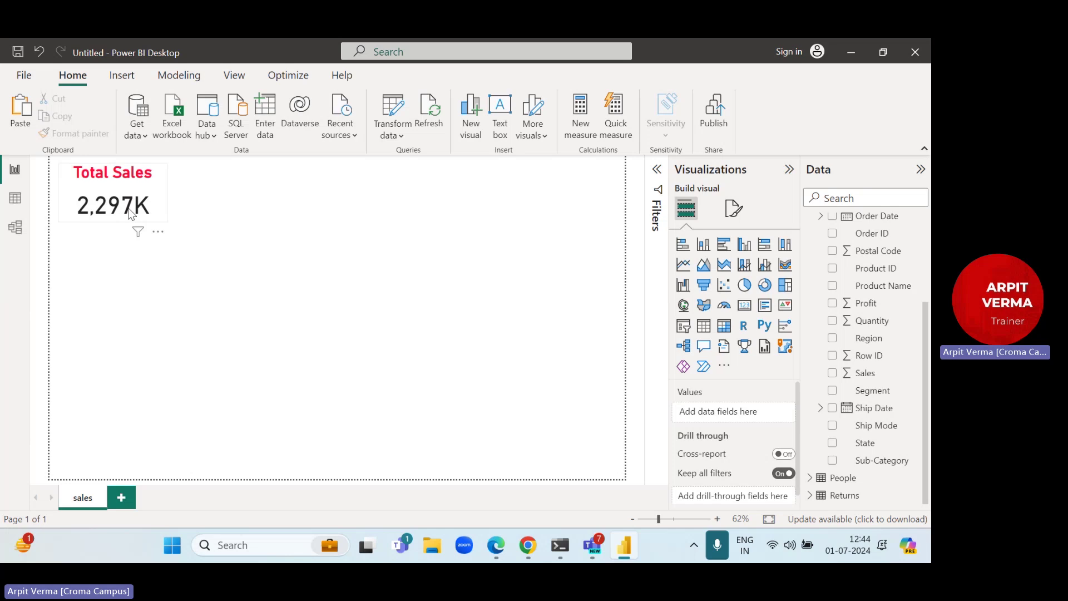
# Step: Inspect the Sales and Quantity columns of Orders in the table view
pyautogui.click(15, 198)
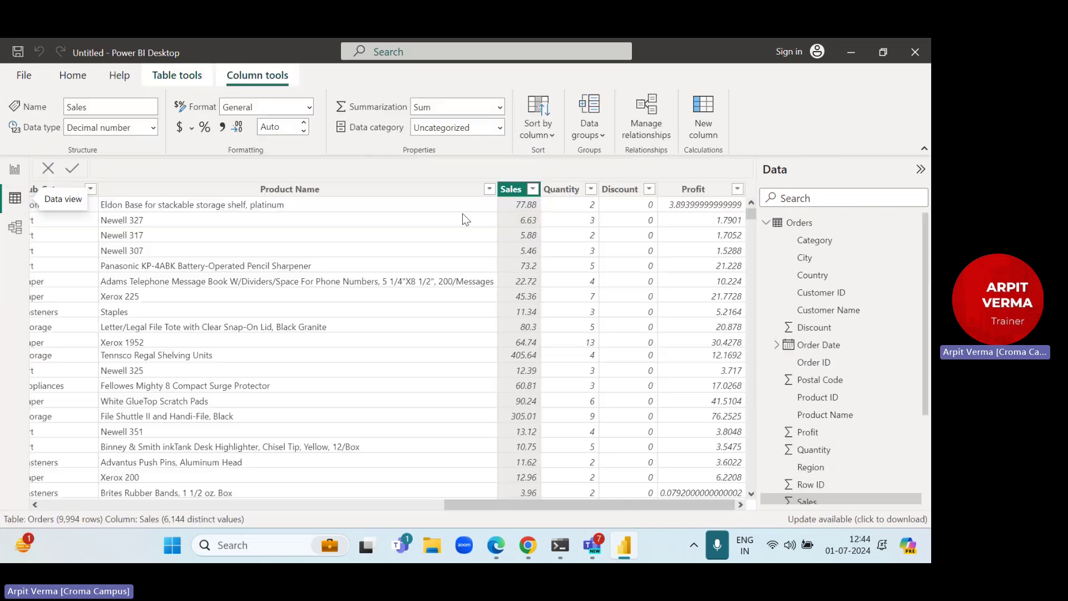
pyautogui.click(585, 206)
pyautogui.click(529, 223)
pyautogui.click(580, 221)
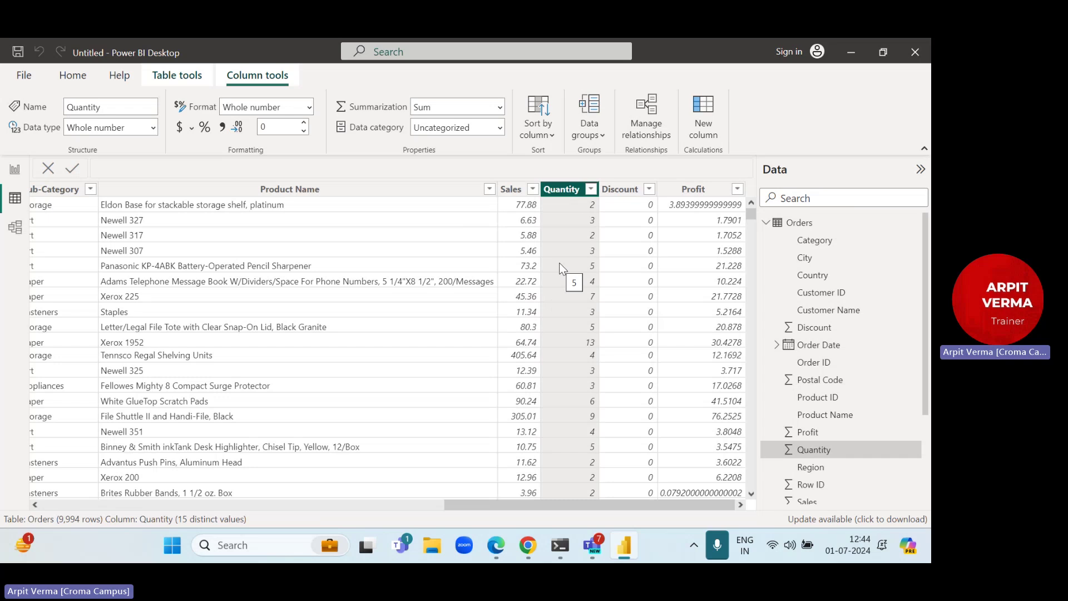
# Step: Return to the report and add a card showing the sum of Quantity beside the Total Sales card
pyautogui.click(15, 170)
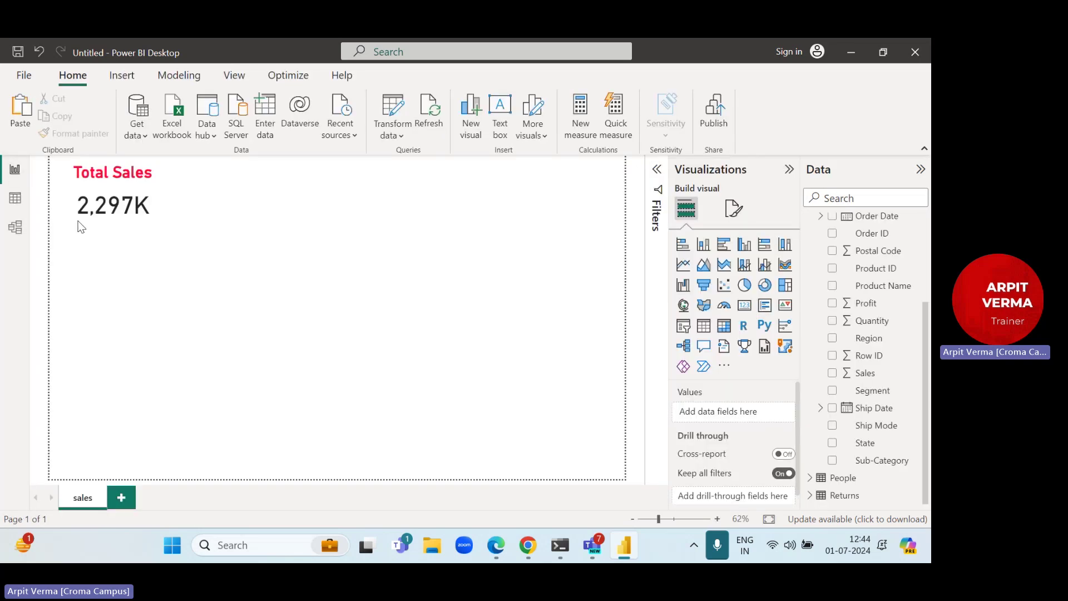
pyautogui.click(748, 311)
pyautogui.moveTo(147, 304); pyautogui.dragTo(235, 224)
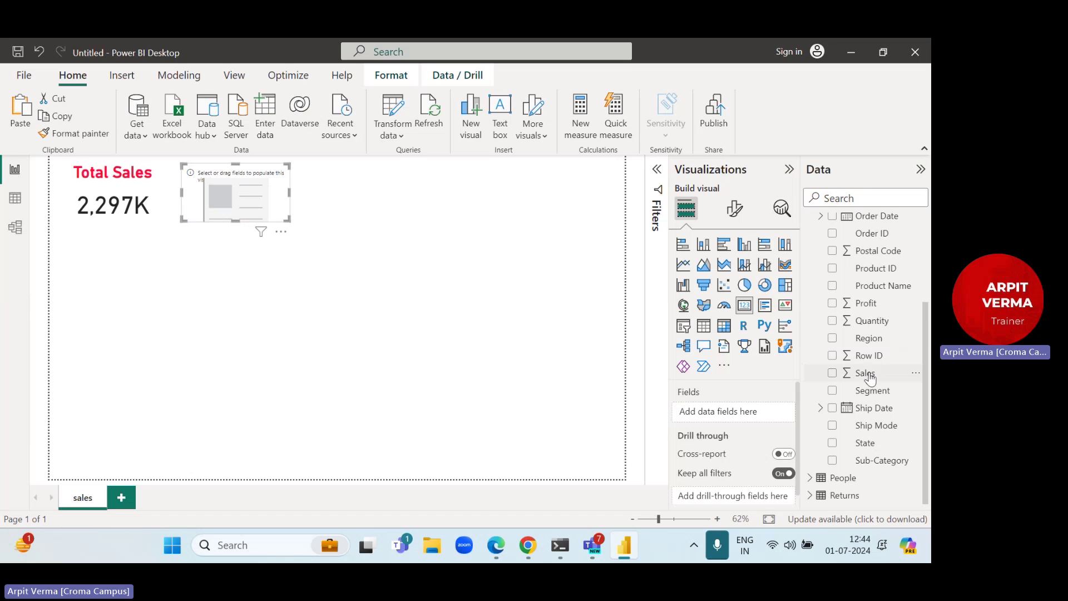
pyautogui.moveTo(867, 321); pyautogui.dragTo(715, 418)
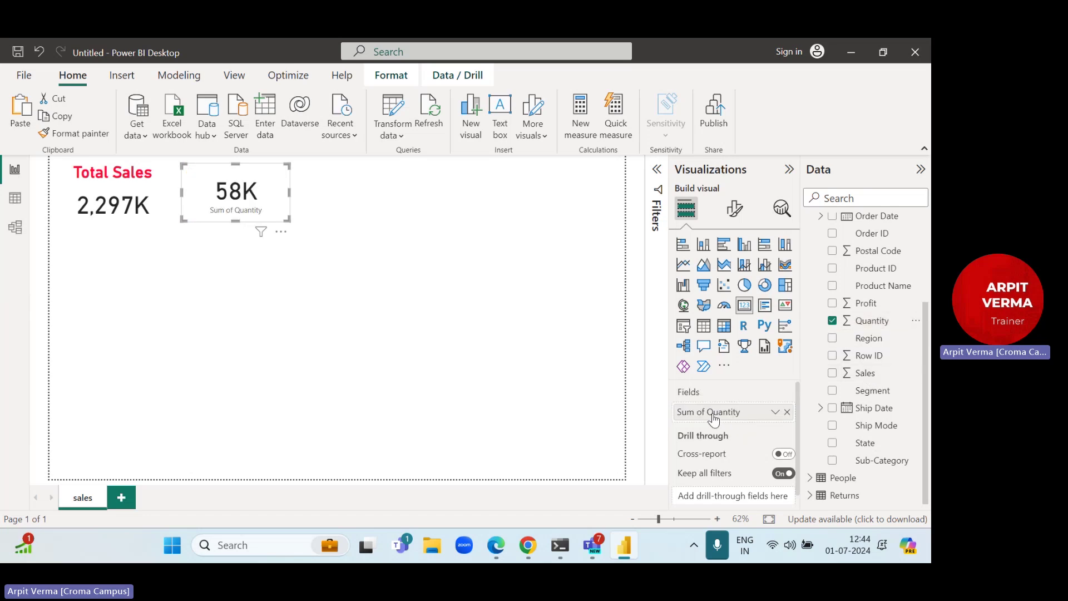
pyautogui.click(774, 413)
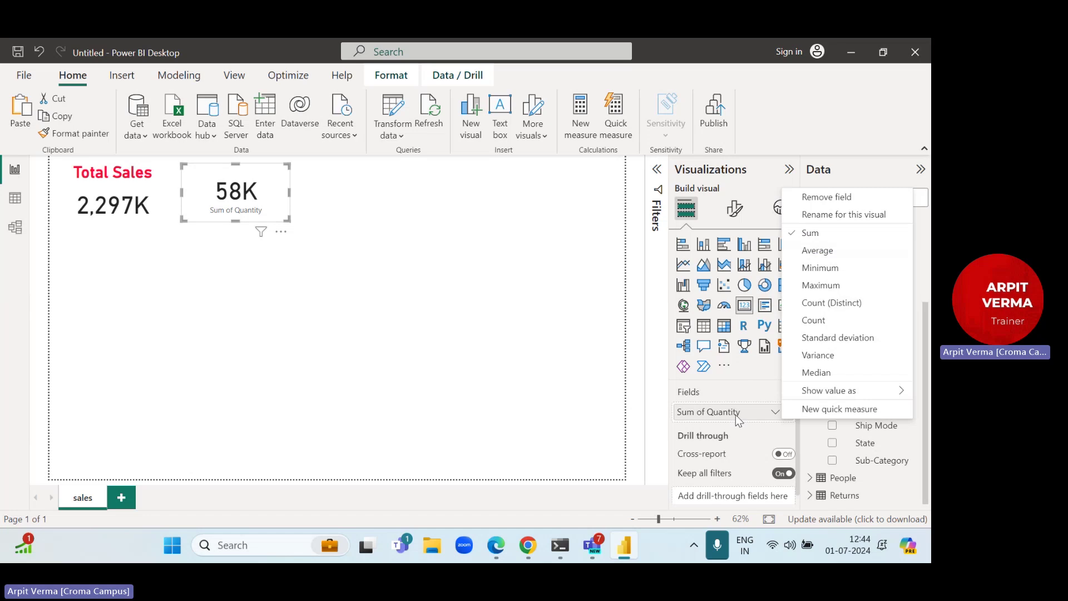
pyautogui.click(689, 415)
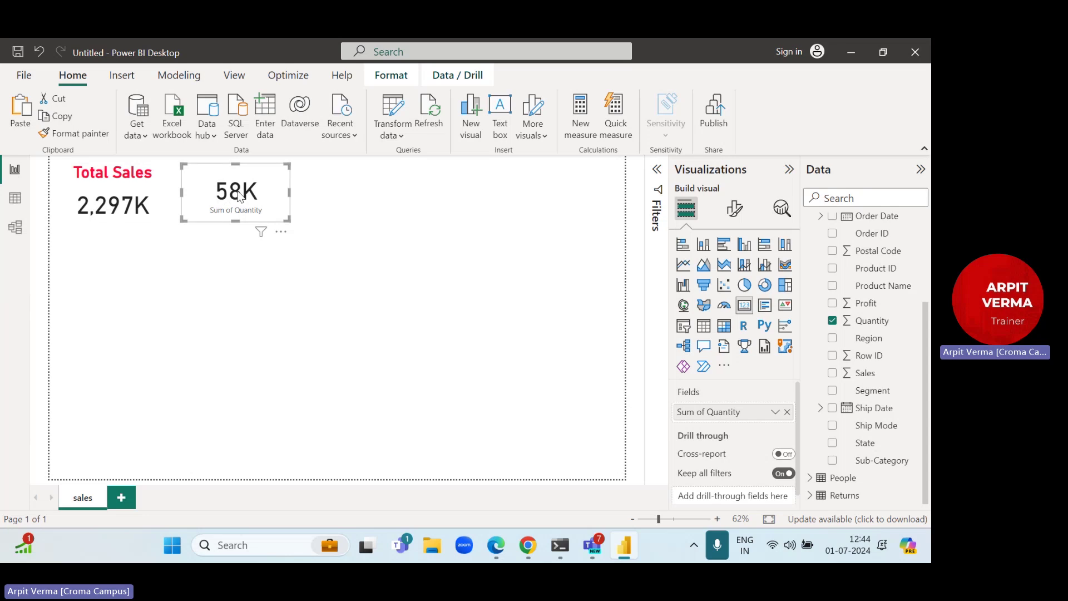
# Step: Copy the Total Sales card's formatting onto the Quantity card with Format painter
pyautogui.click(735, 208)
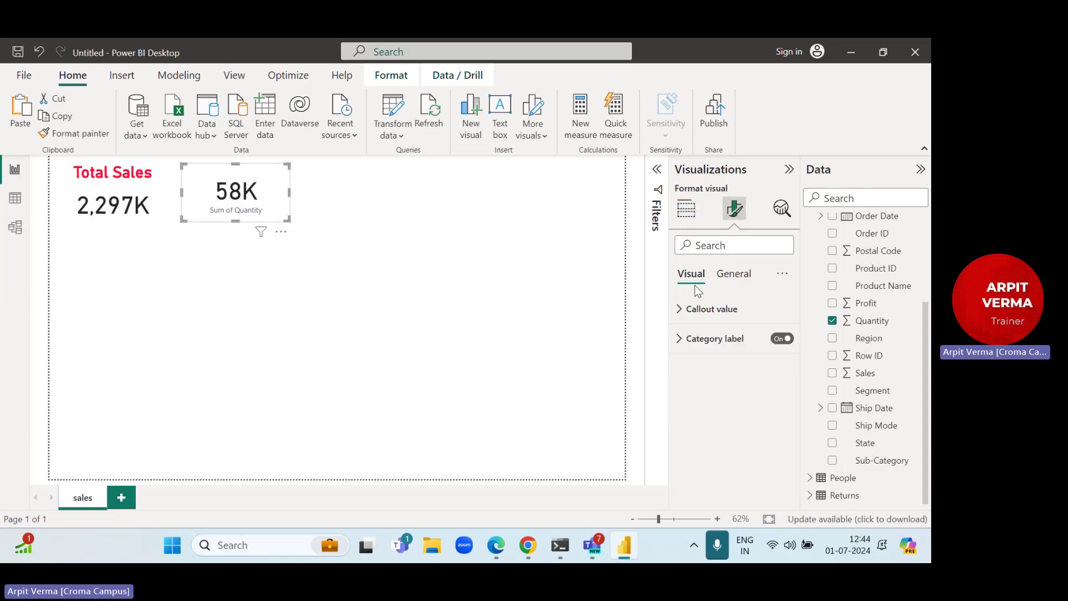
pyautogui.click(686, 208)
pyautogui.click(127, 198)
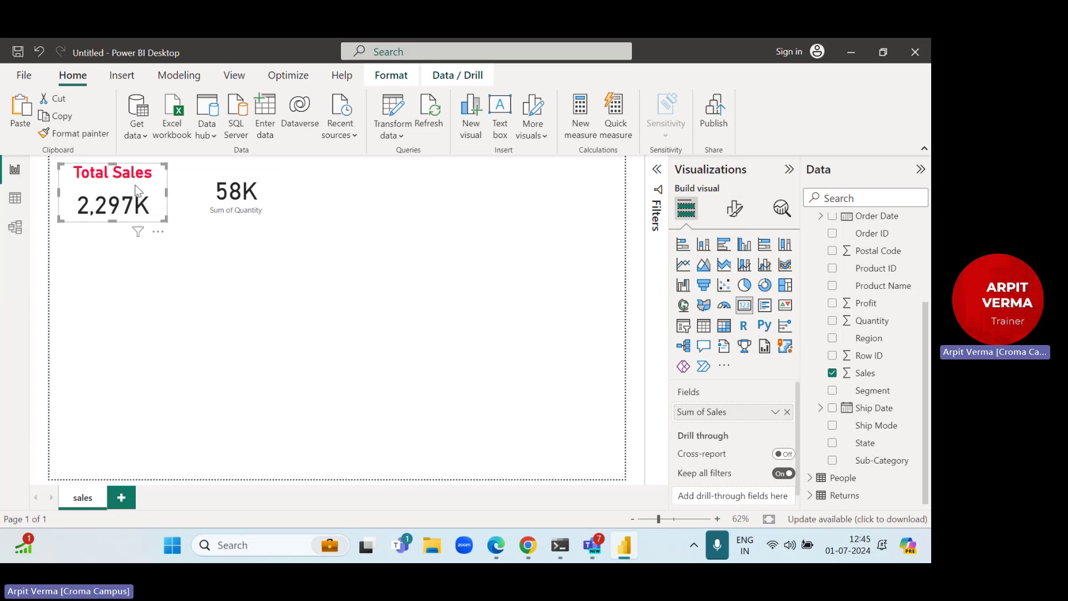
pyautogui.click(73, 136)
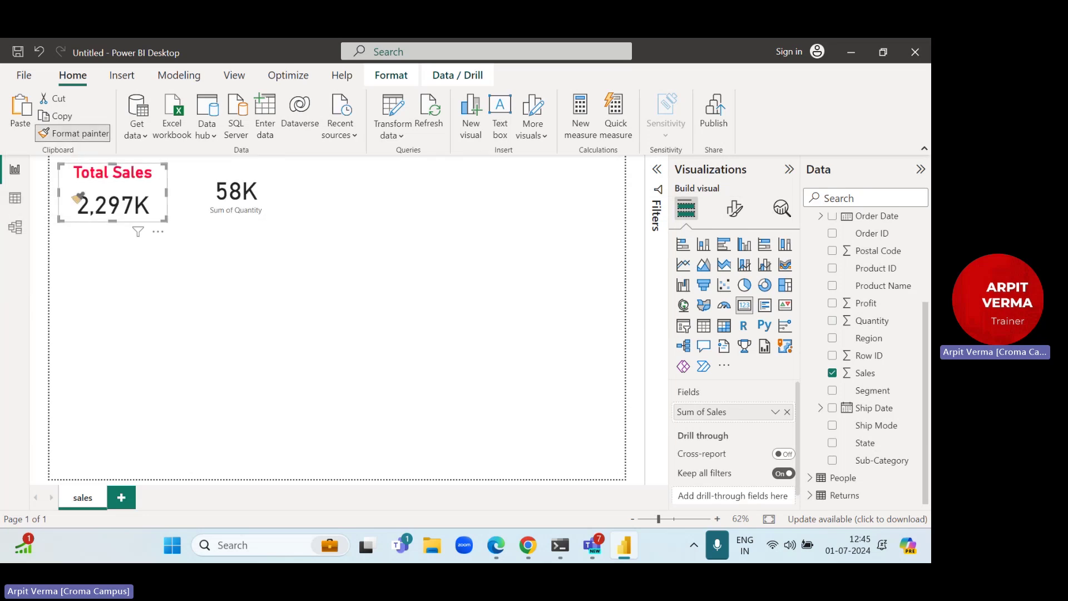
pyautogui.click(255, 193)
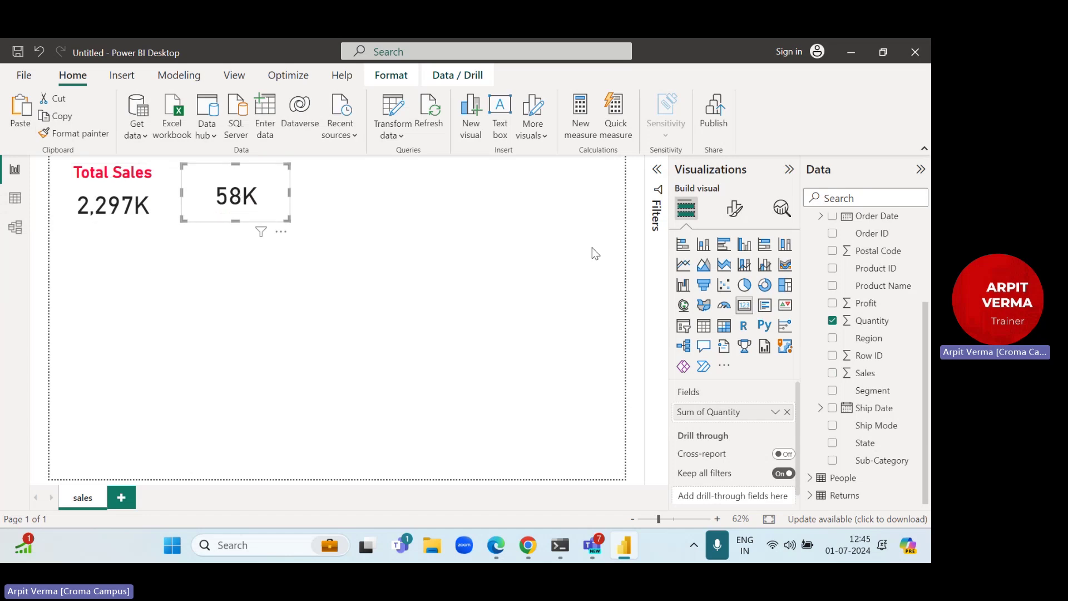
# Step: Set the Quantity card's title text to "Total Quantity" and deselect the card
pyautogui.click(735, 211)
pyautogui.click(733, 273)
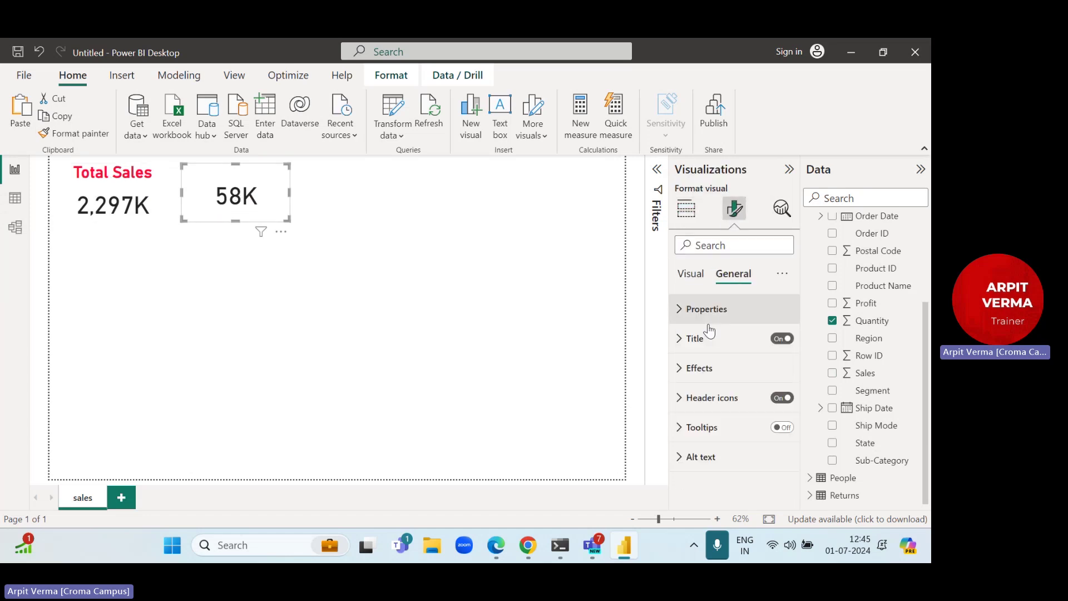
pyautogui.click(680, 339)
pyautogui.click(715, 412)
pyautogui.write('Total Quan')
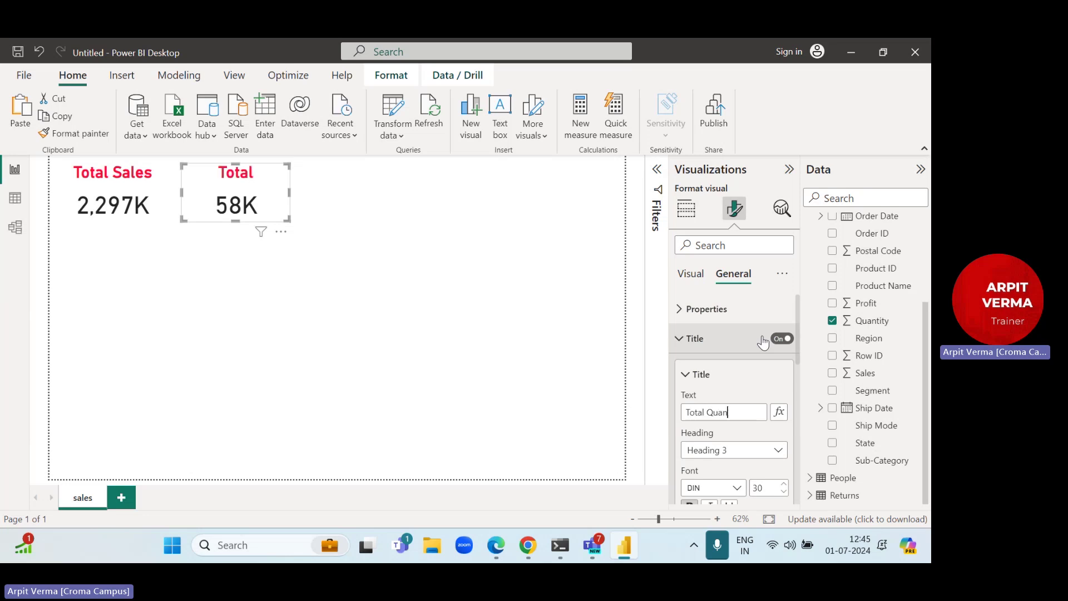
pyautogui.write('tity')
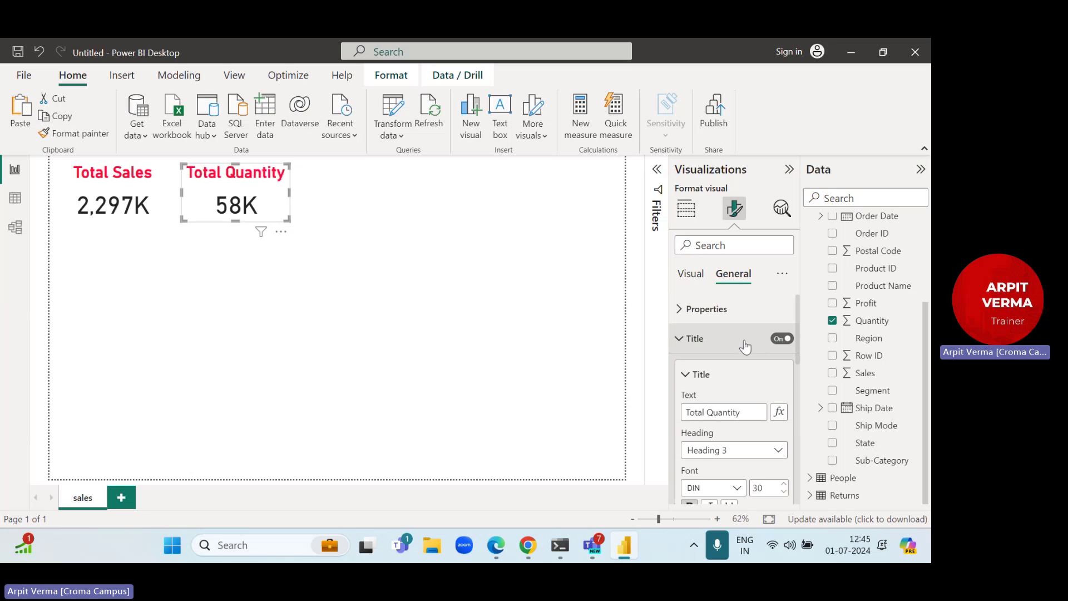
pyautogui.click(83, 174)
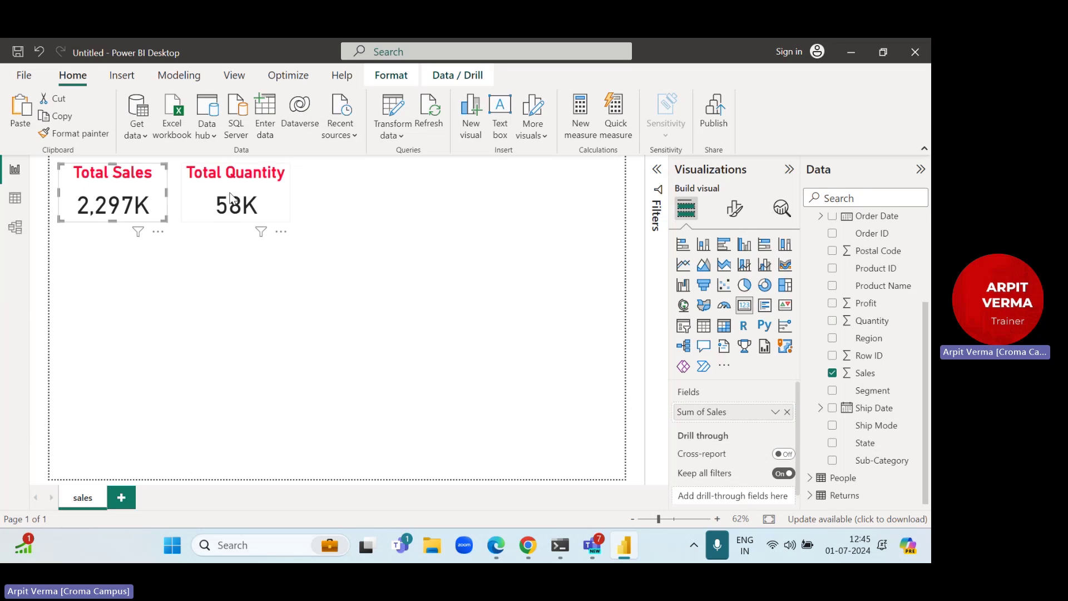
pyautogui.click(250, 214)
pyautogui.click(343, 245)
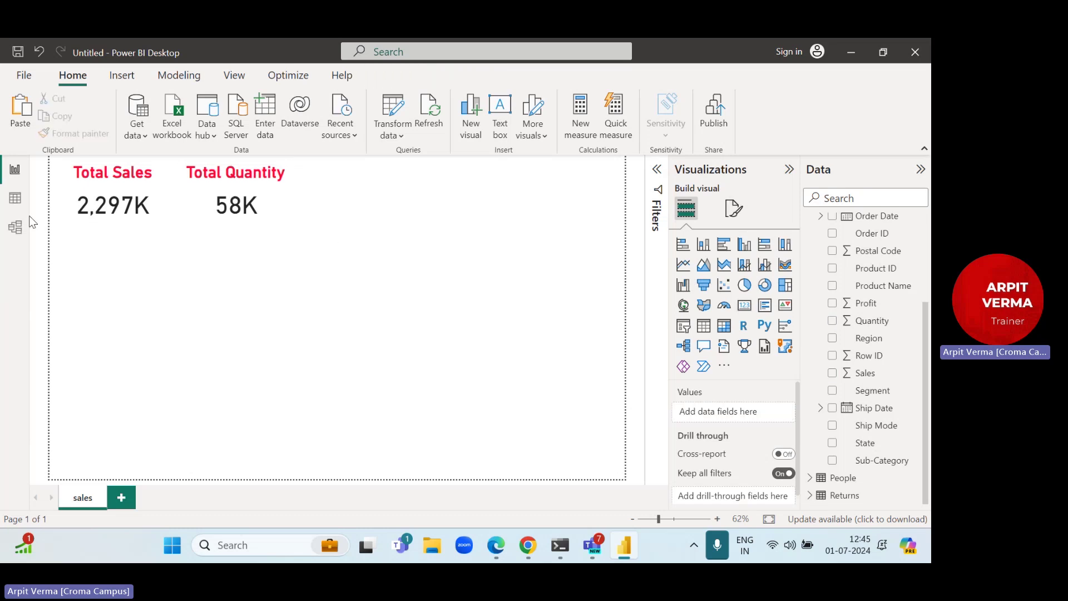
# Step: Check the Profit column of Orders in the table view and add a sum of Profit card beside the Total Quantity card
pyautogui.click(15, 198)
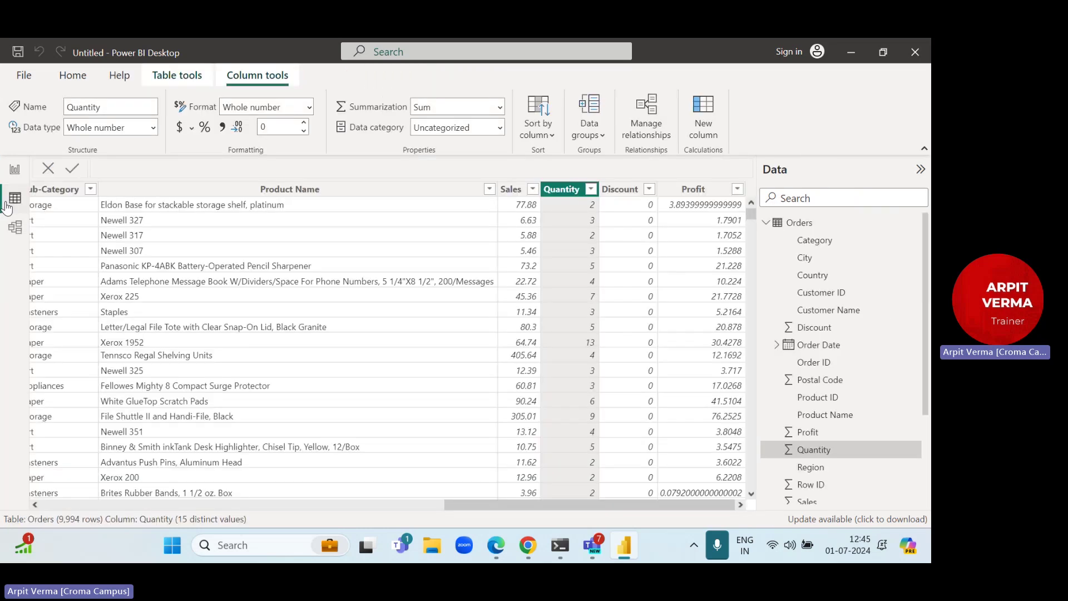
pyautogui.click(708, 200)
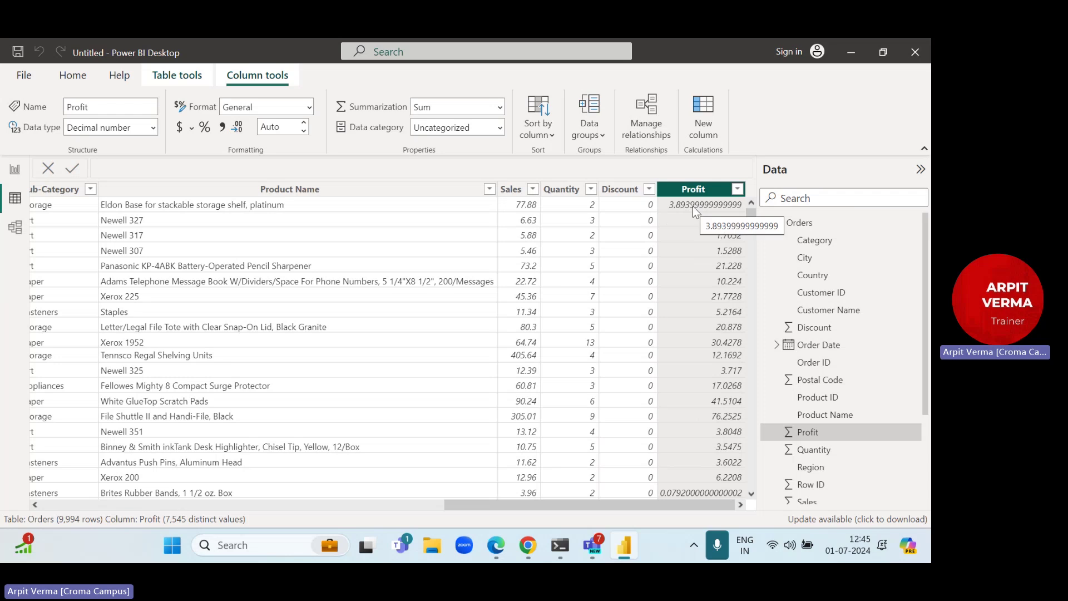
pyautogui.click(15, 174)
pyautogui.click(744, 305)
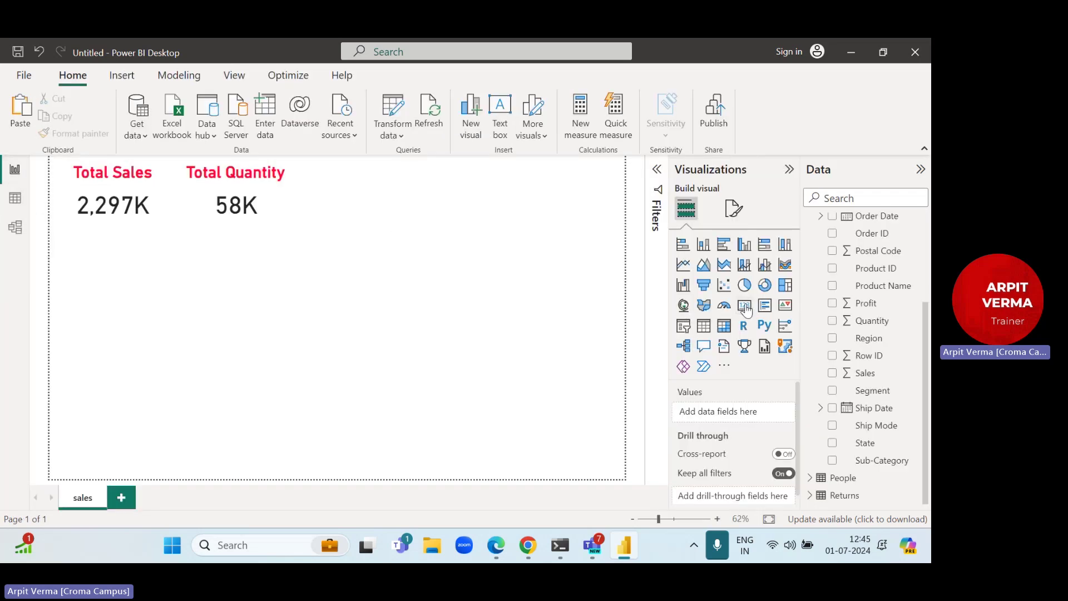
pyautogui.moveTo(118, 292); pyautogui.dragTo(372, 202)
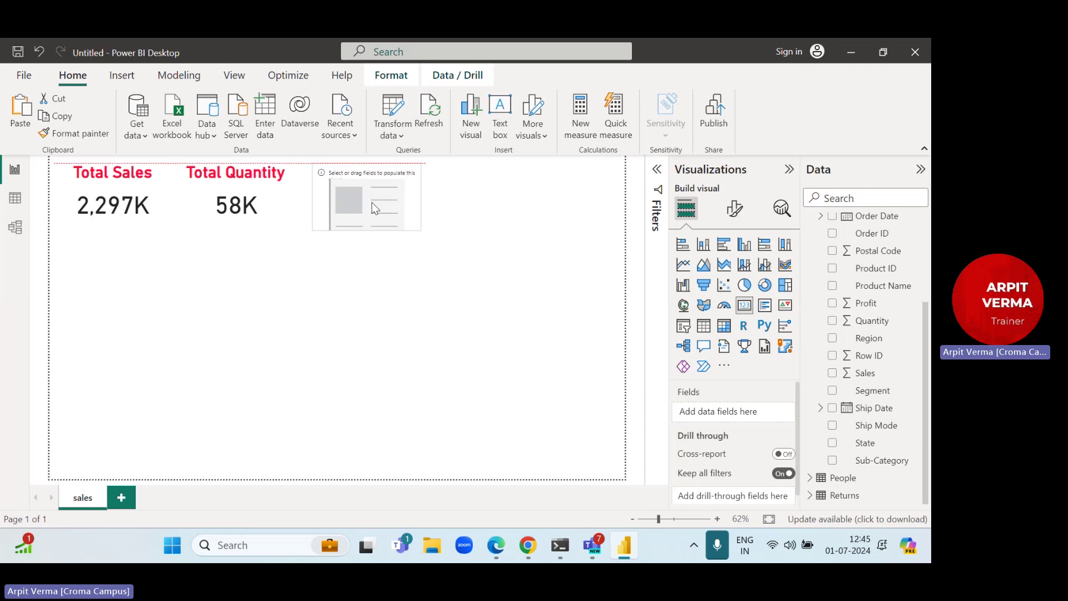
pyautogui.moveTo(418, 228); pyautogui.dragTo(416, 222)
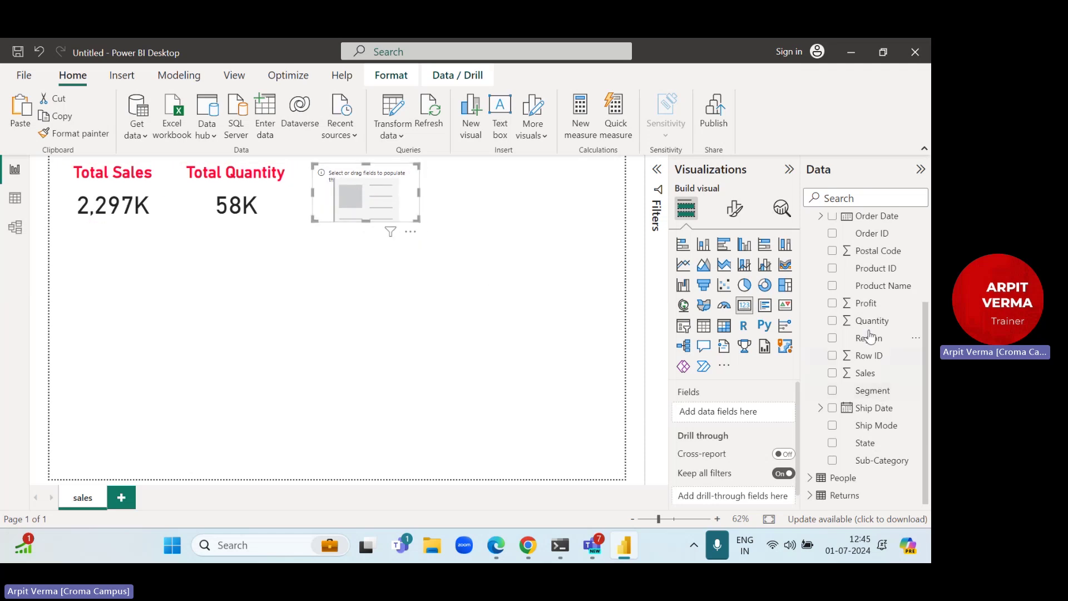
pyautogui.moveTo(867, 303); pyautogui.dragTo(732, 418)
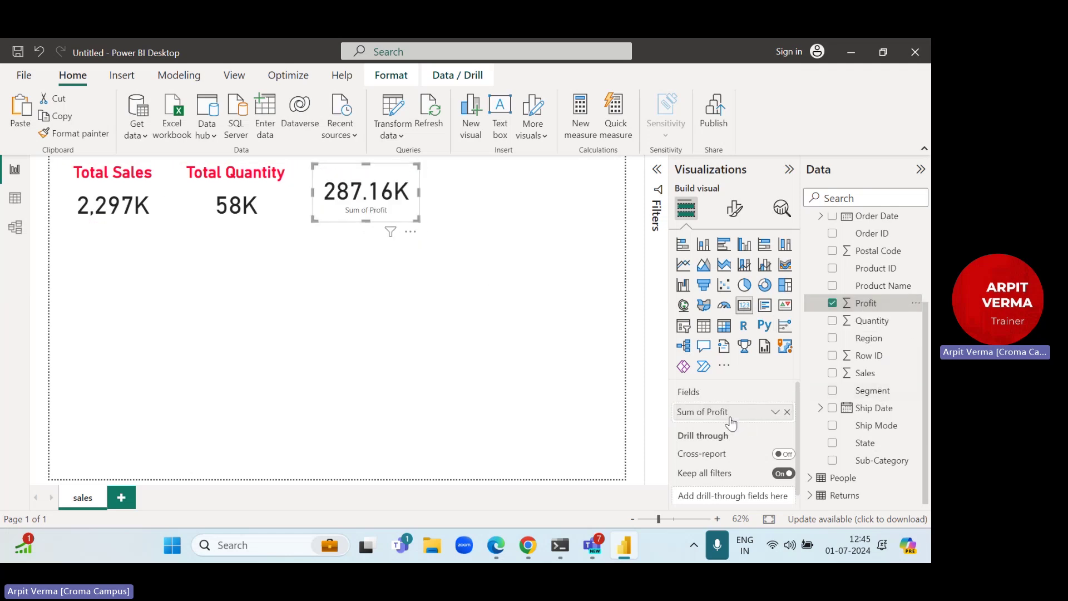
pyautogui.click(774, 412)
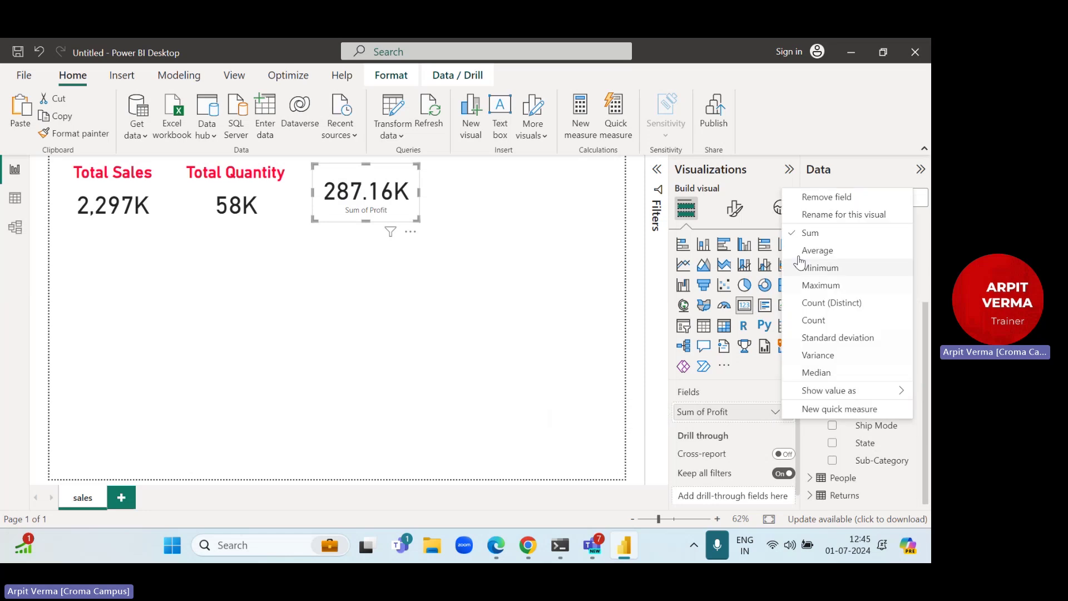
pyautogui.click(749, 396)
# Step: Copy the Total Quantity card's formatting onto the Profit card with Format painter
pyautogui.click(240, 194)
pyautogui.click(79, 138)
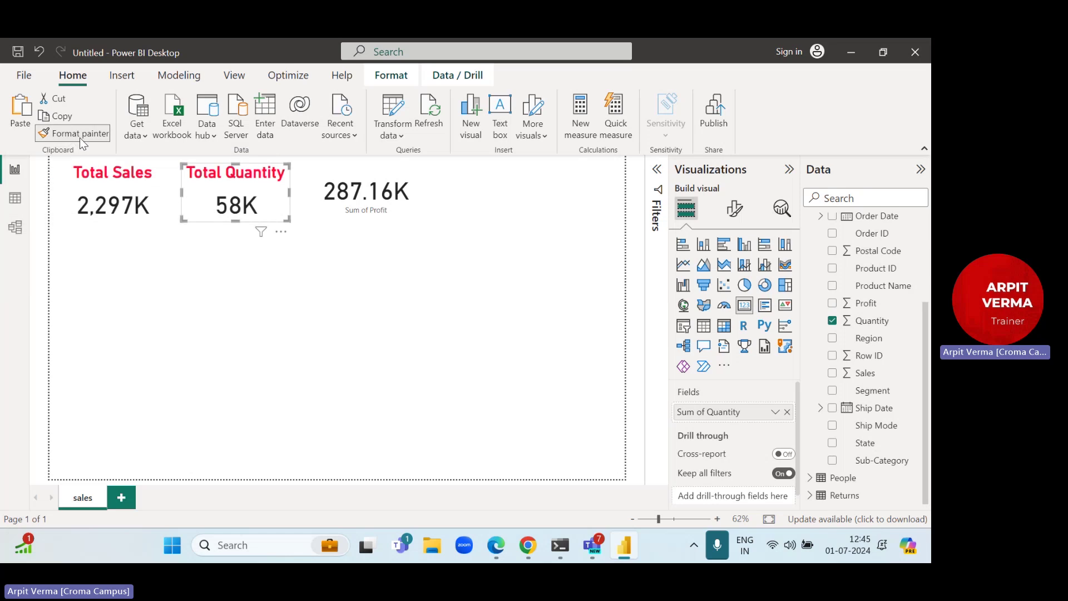
pyautogui.click(369, 194)
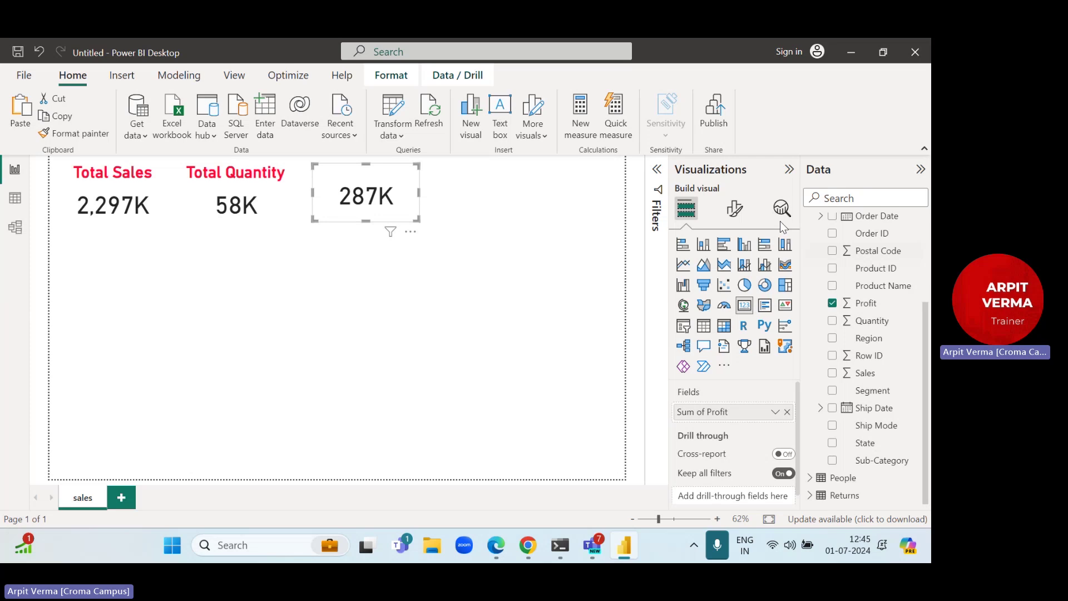
# Step: Set the Profit card's title text to "Total Profit" and deselect the card
pyautogui.click(733, 215)
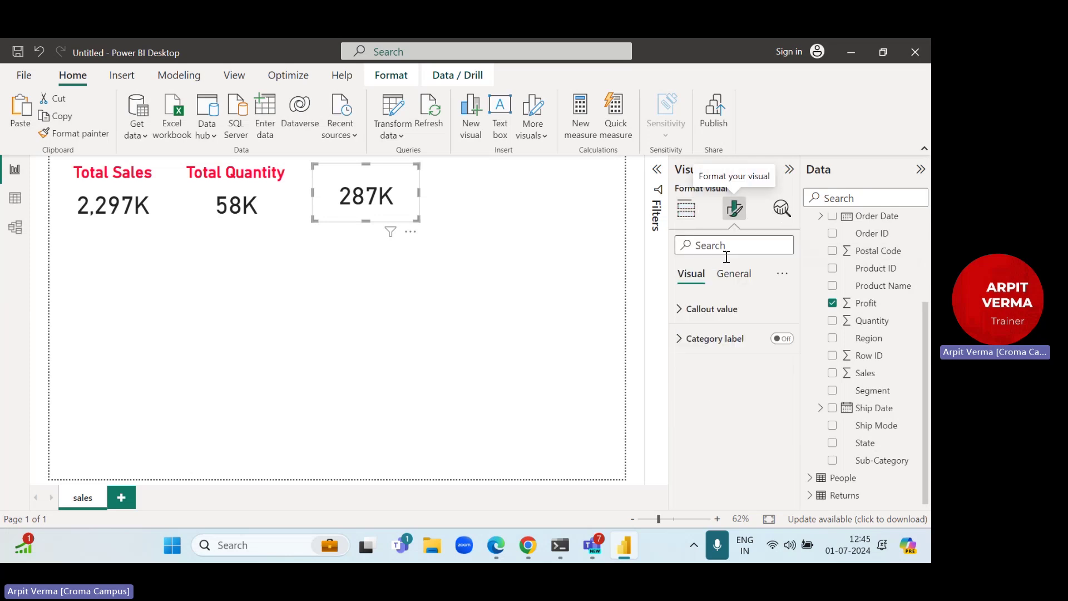
pyautogui.click(682, 310)
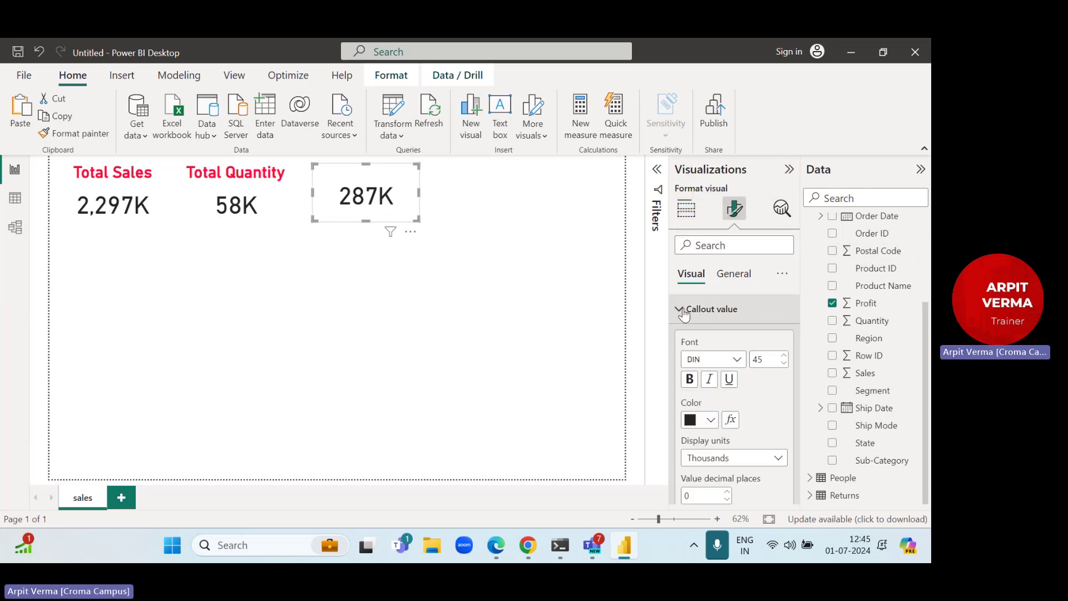
pyautogui.click(735, 274)
pyautogui.click(740, 339)
pyautogui.write('Total Pr')
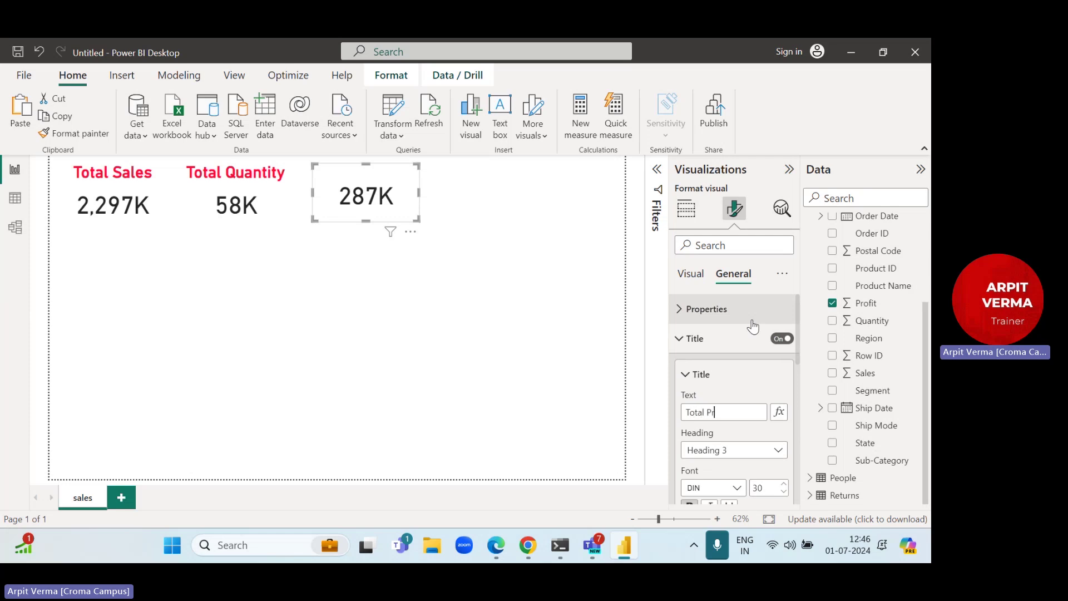
pyautogui.write('ofit')
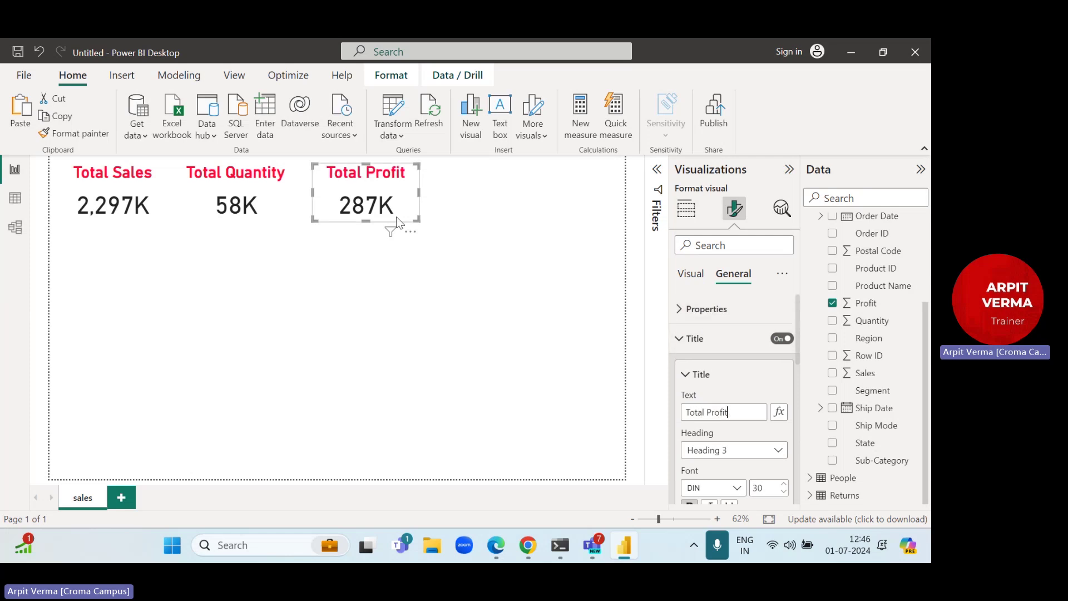
pyautogui.click(240, 236)
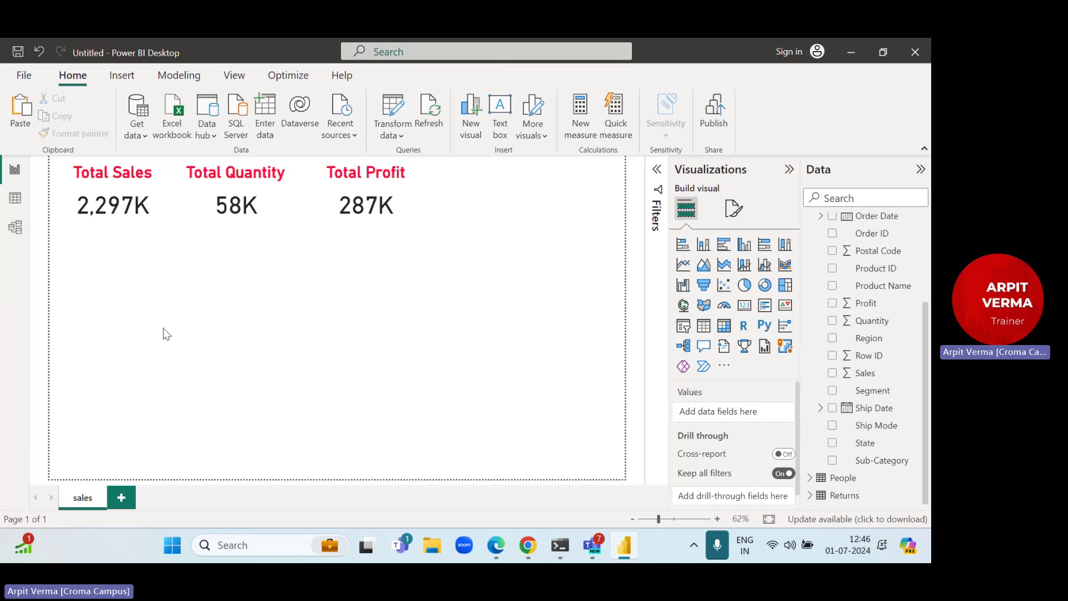
# Step: Add a stacked column chart below the cards, filling the lower-left half of the report page
pyautogui.click(703, 244)
pyautogui.moveTo(165, 322); pyautogui.dragTo(364, 477)
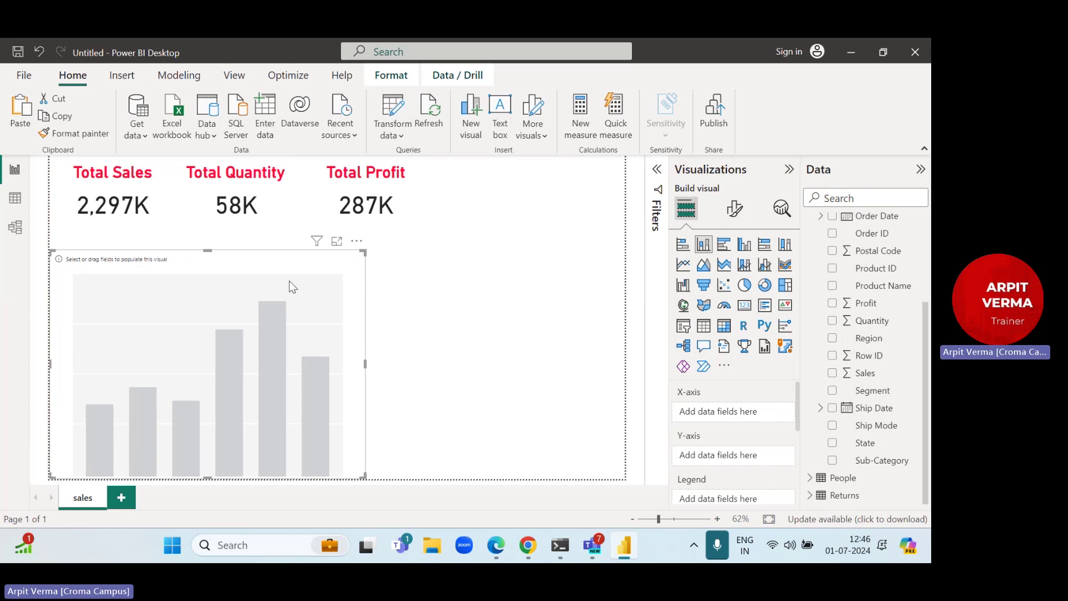
pyautogui.moveTo(359, 252); pyautogui.dragTo(360, 256)
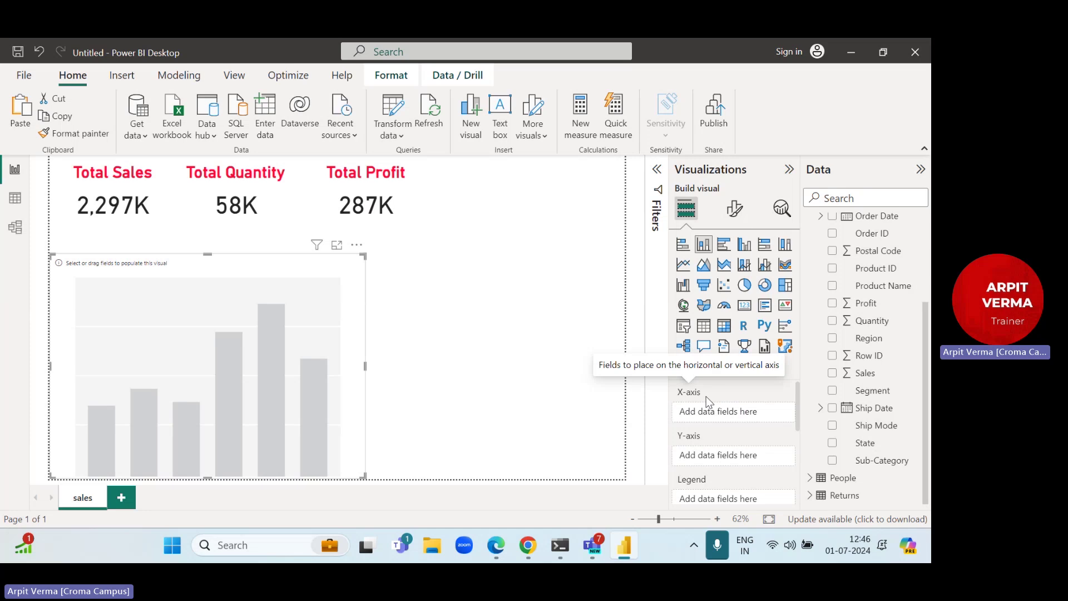
# Step: Plot the sum of Sales on the chart's Y-axis against Category on its X-axis
pyautogui.moveTo(865, 374); pyautogui.dragTo(723, 456)
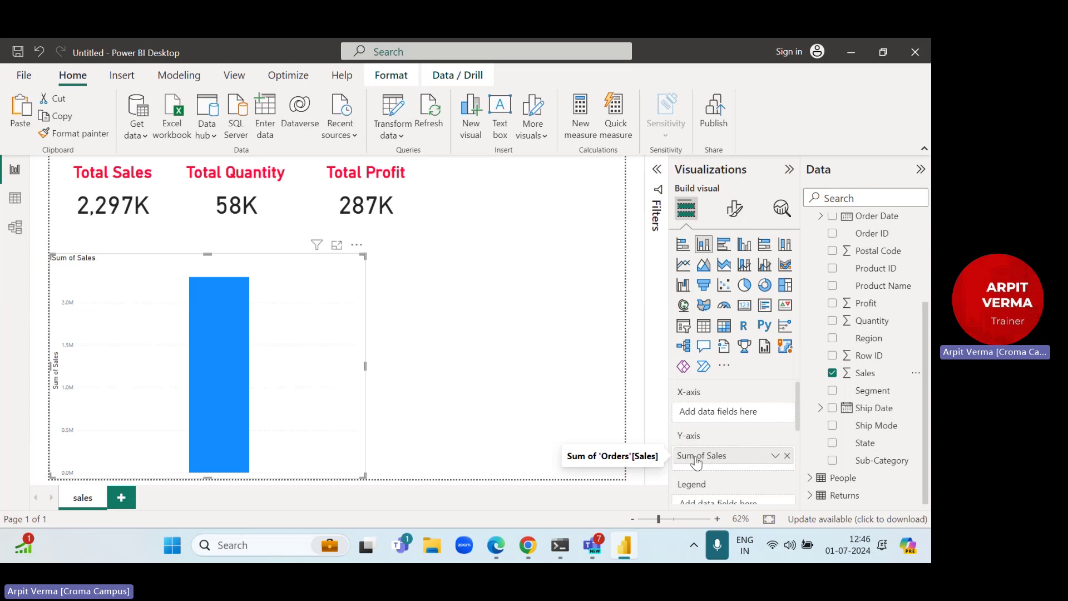
pyautogui.click(775, 456)
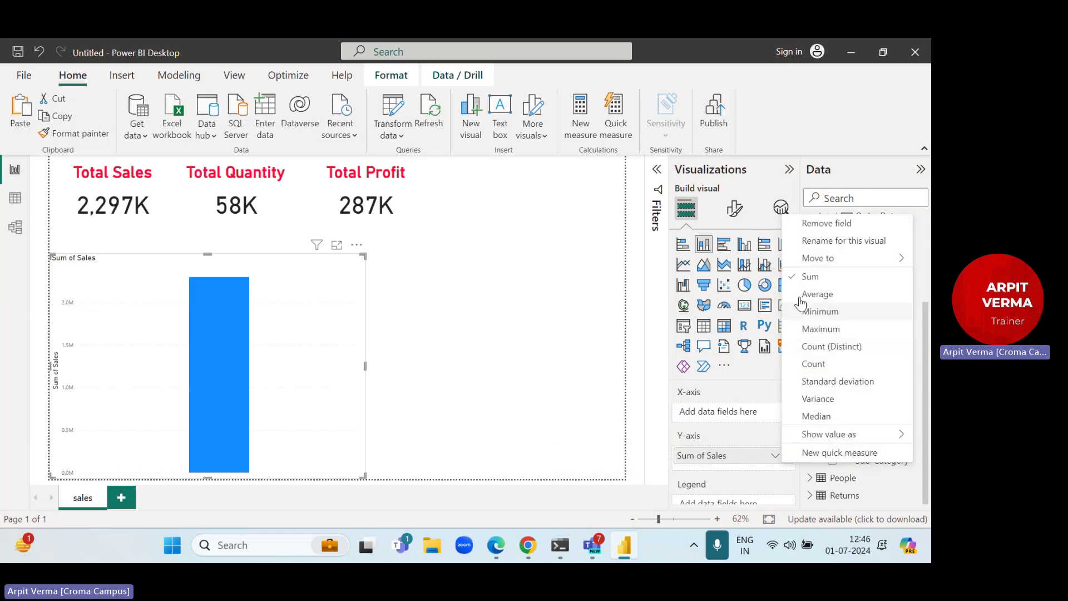
pyautogui.click(741, 444)
pyautogui.scroll(4, 868, 334)
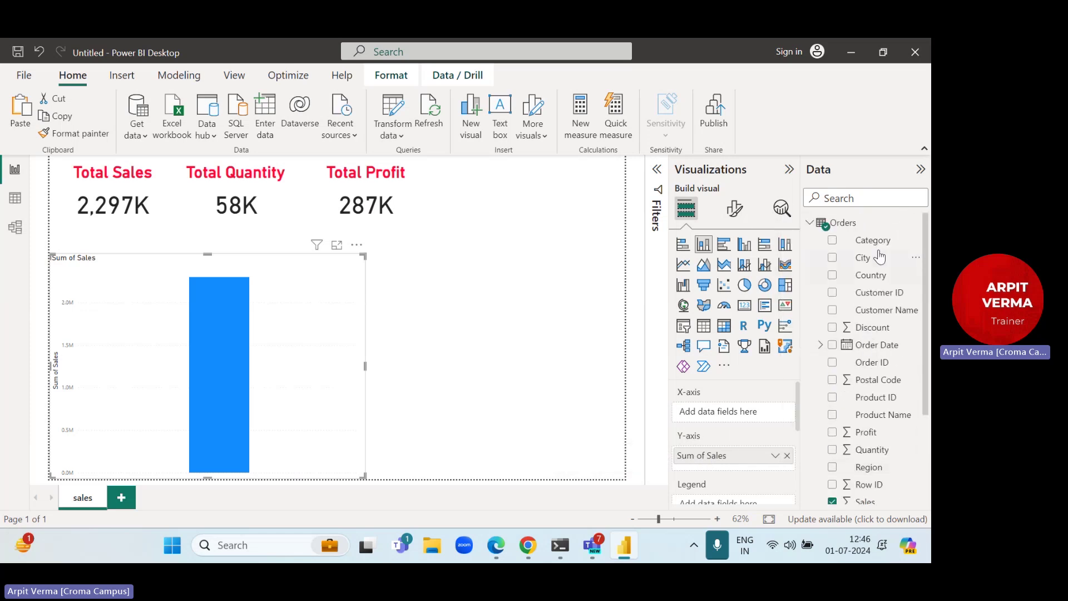
pyautogui.moveTo(876, 240); pyautogui.dragTo(731, 418)
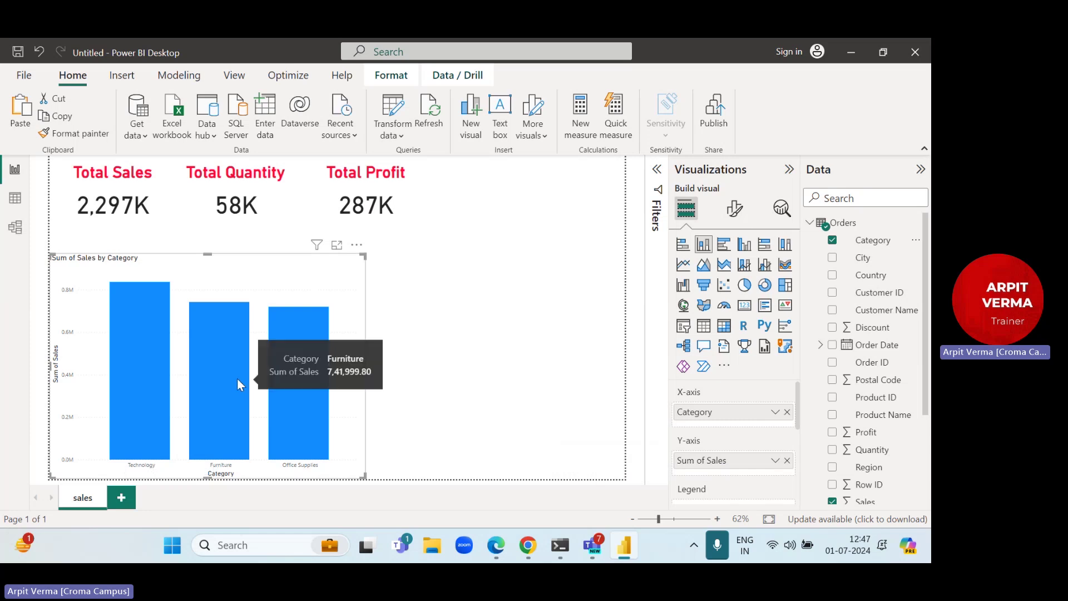
pyautogui.moveTo(131, 331)
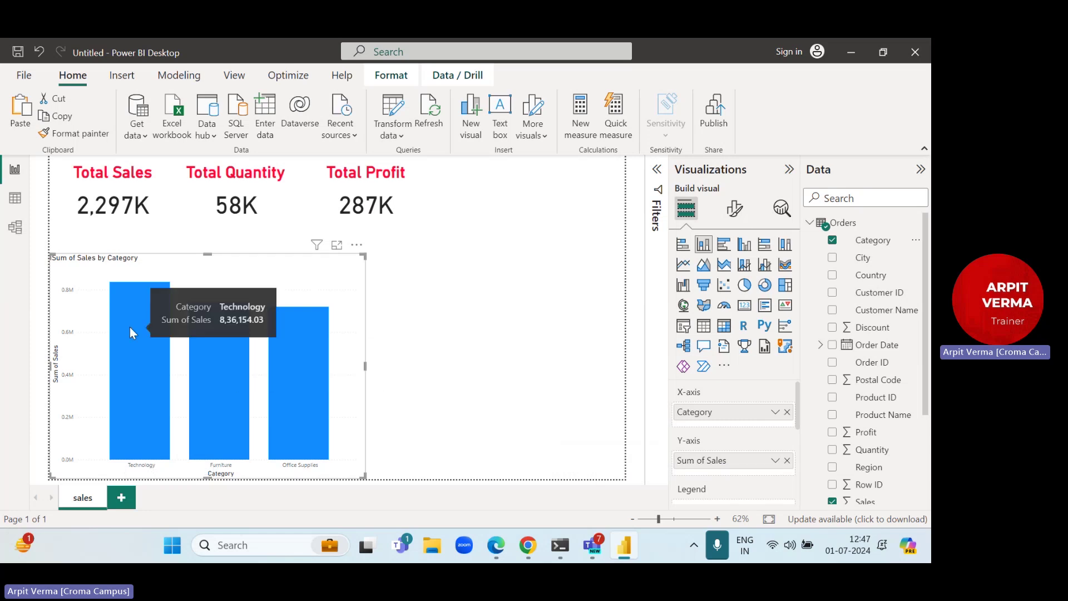
# Step: Examine the sales value of each category in the chart and the Category and Sales columns in the Orders table, and return to the report
pyautogui.moveTo(243, 337)
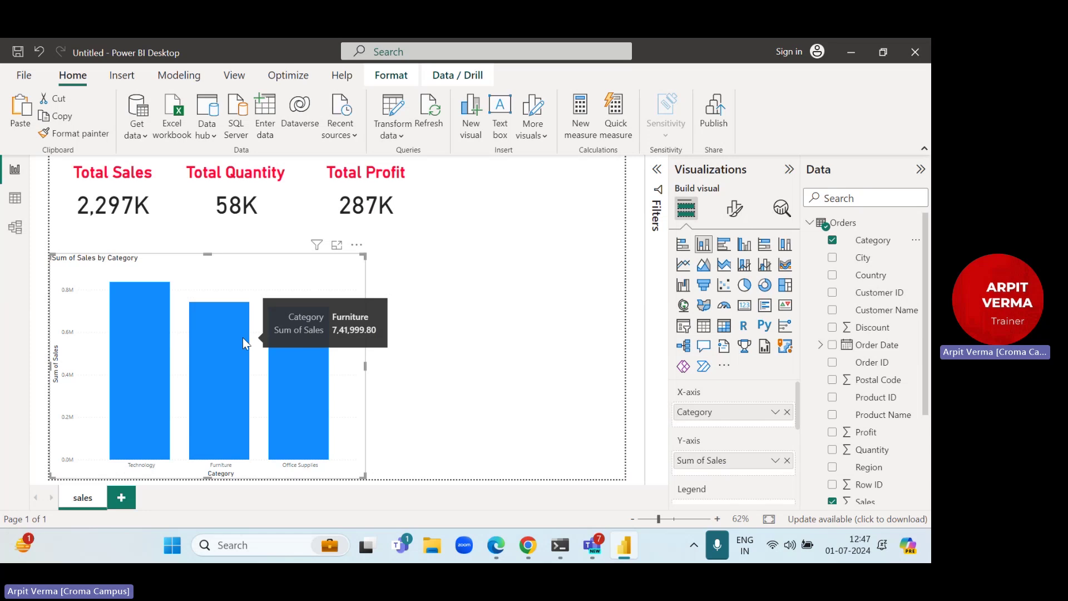
pyautogui.moveTo(325, 337)
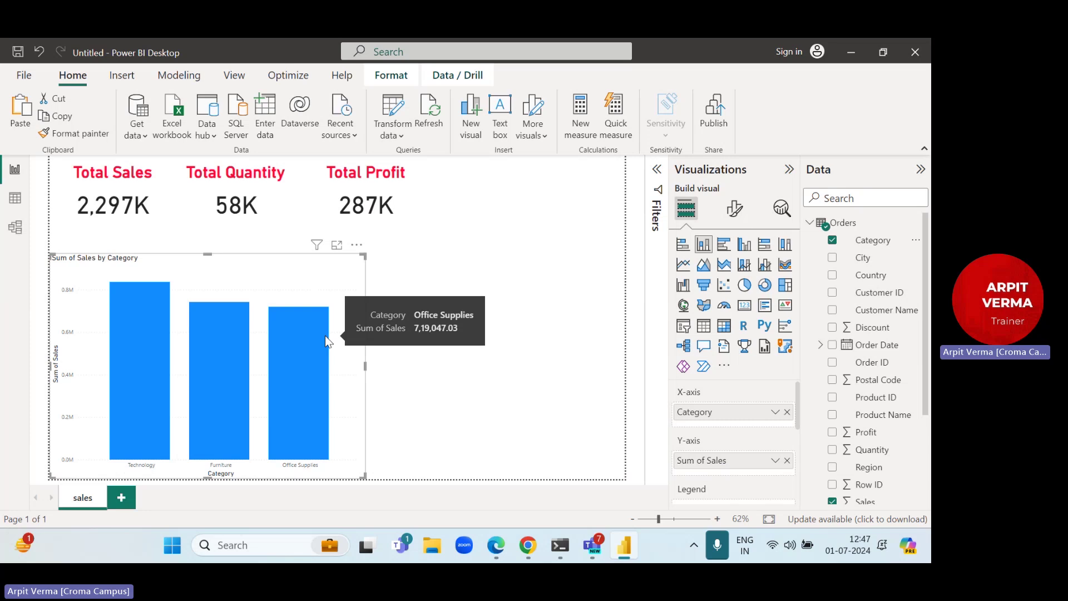
pyautogui.click(18, 204)
pyautogui.moveTo(528, 505); pyautogui.dragTo(455, 513)
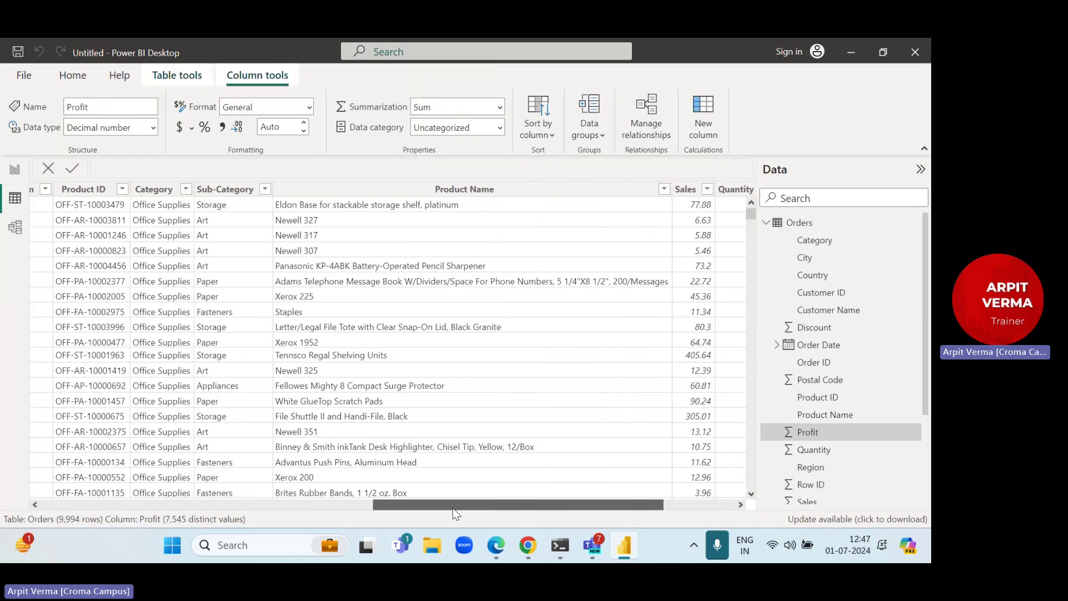
pyautogui.click(186, 190)
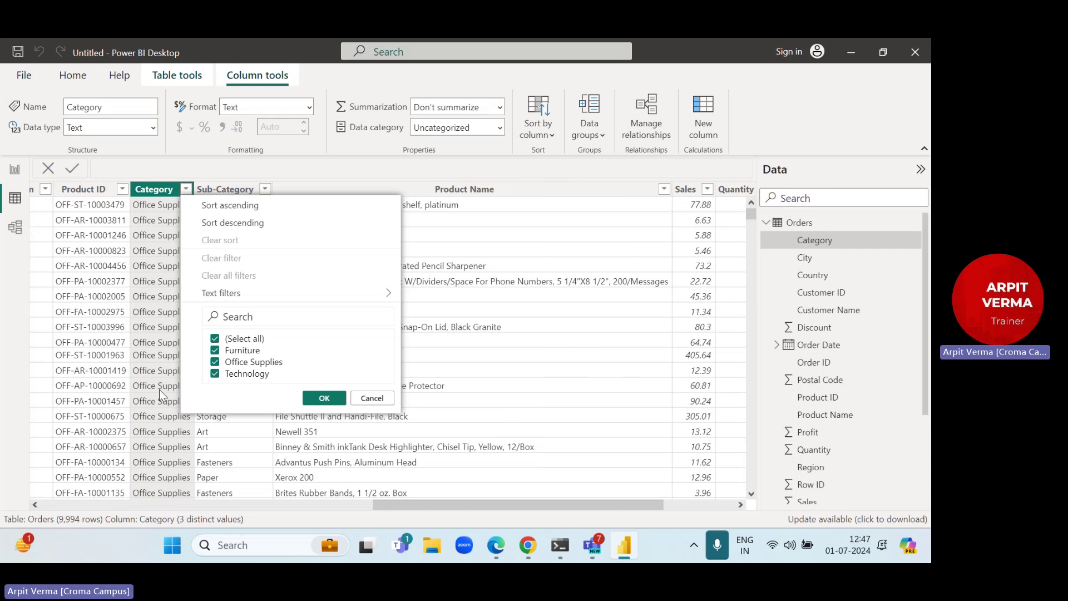
pyautogui.click(168, 316)
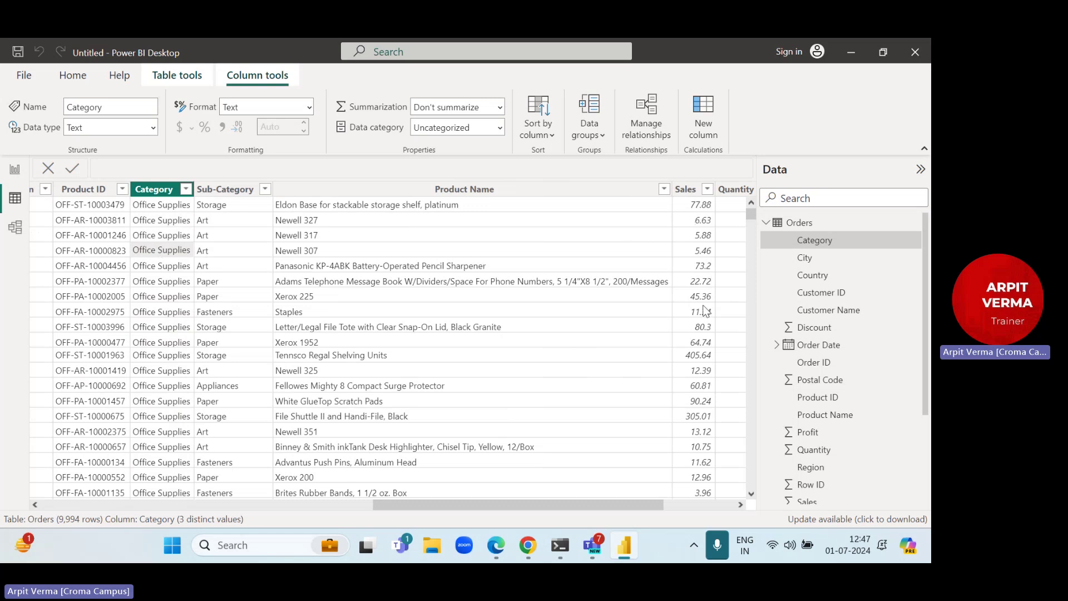
pyautogui.scroll(-20, 160, 321)
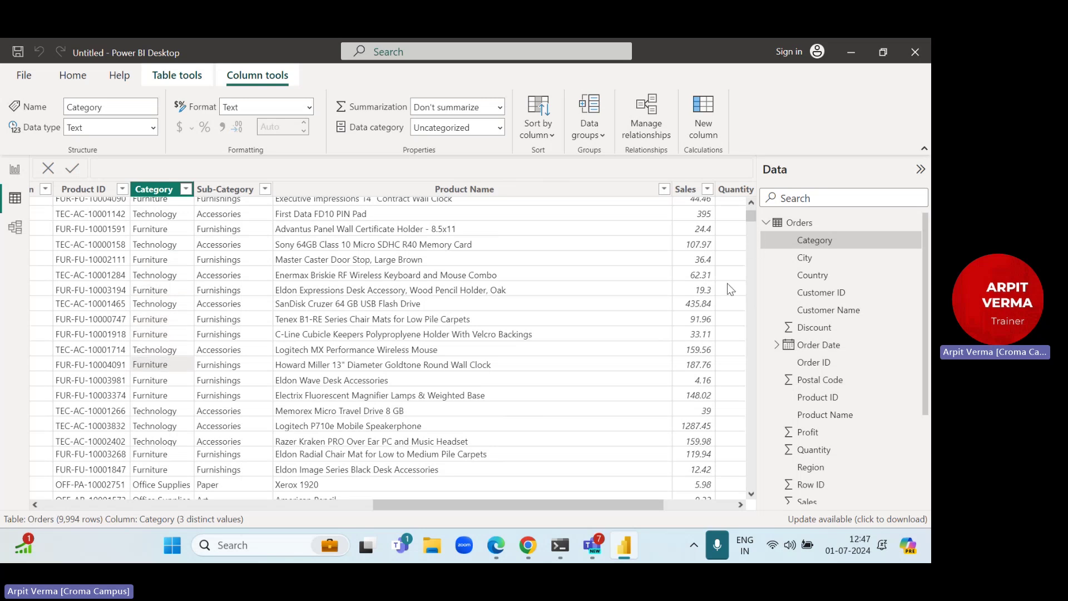
pyautogui.click(15, 172)
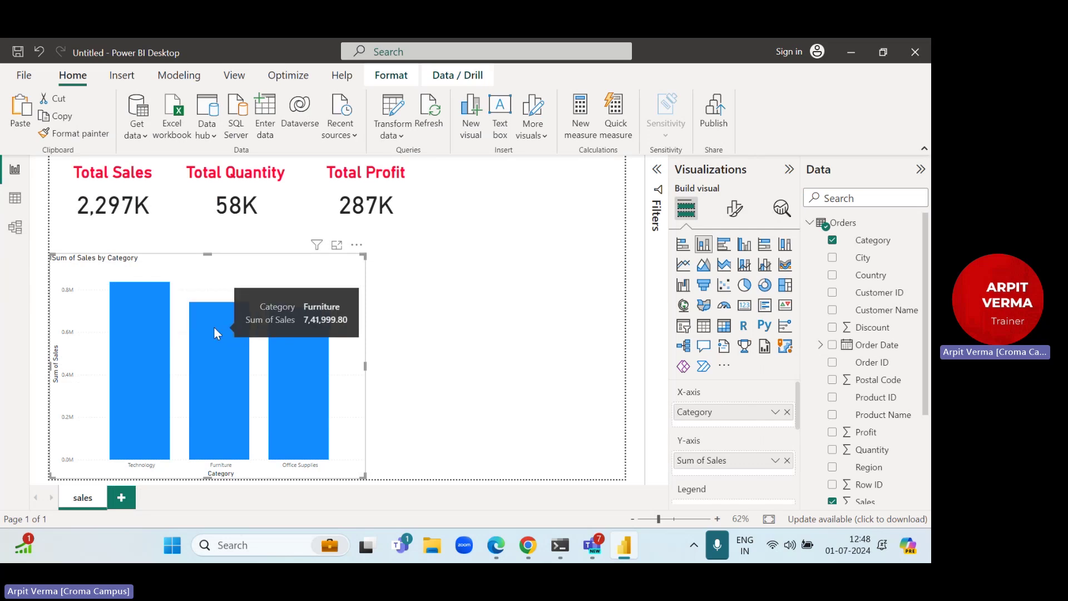
pyautogui.moveTo(291, 338)
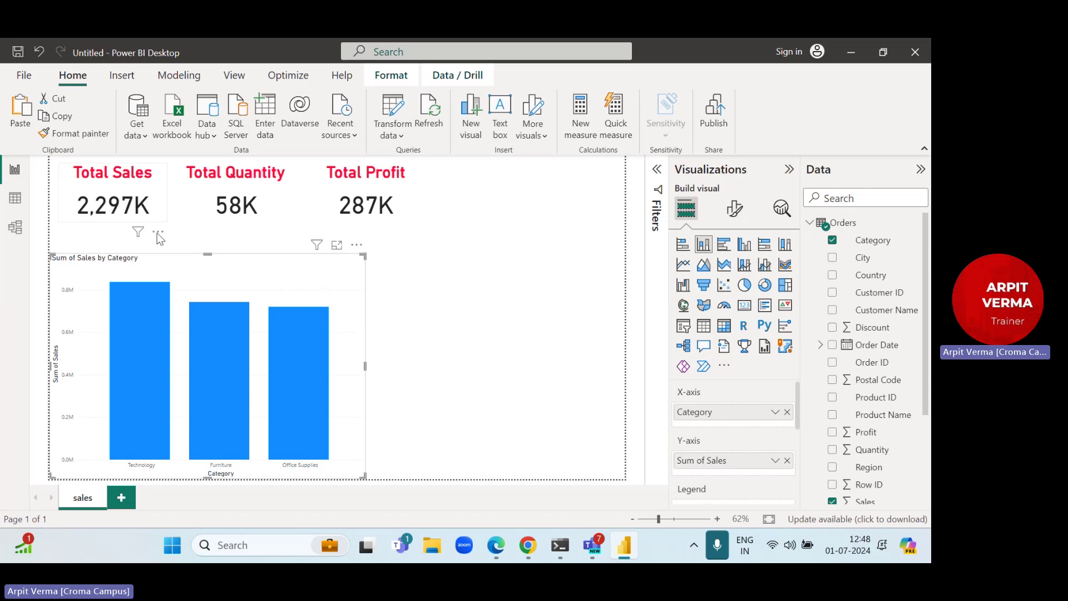
# Step: Format the column chart's X-axis category labels as size 14, bold and black
pyautogui.click(737, 210)
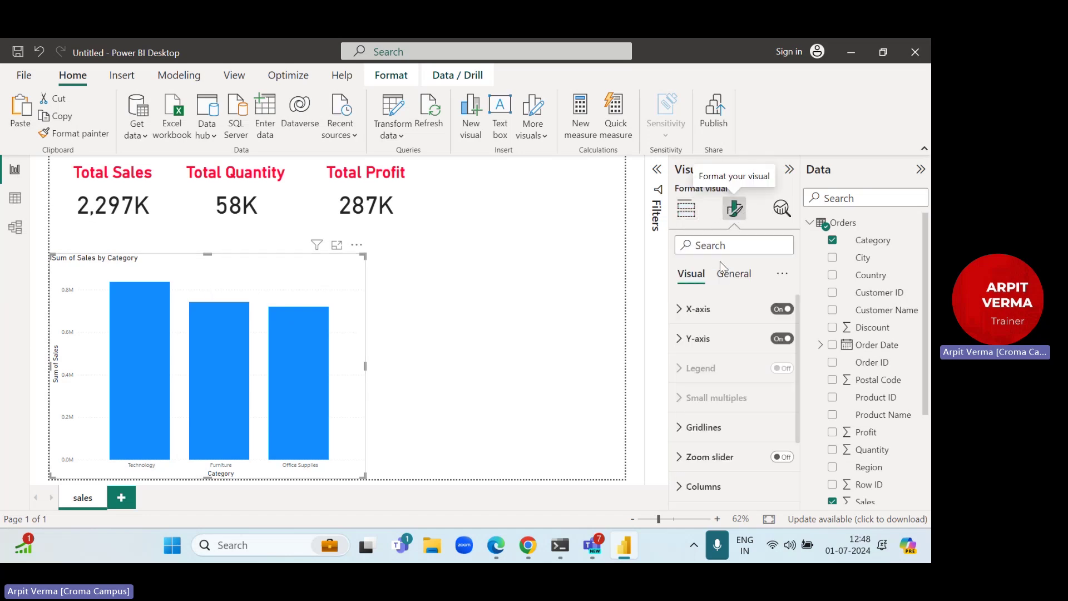
pyautogui.click(680, 312)
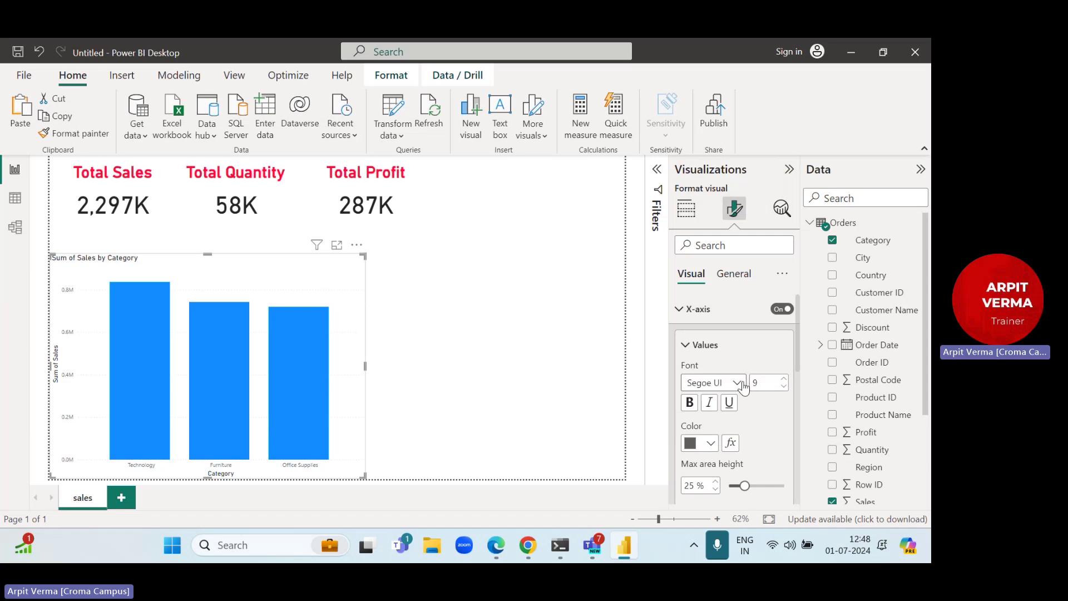
pyautogui.click(679, 316)
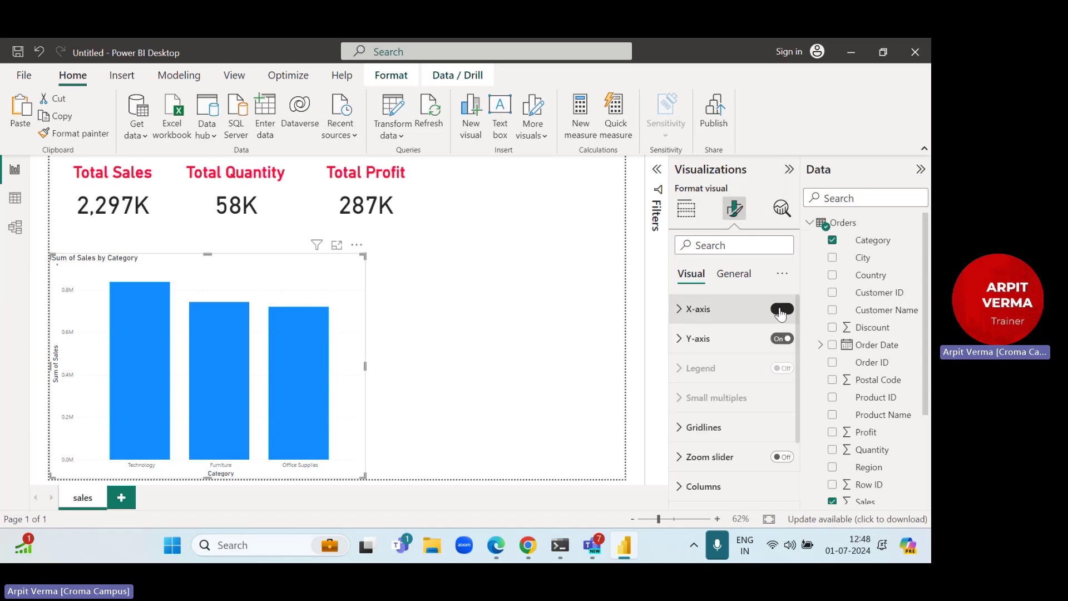
pyautogui.click(680, 309)
pyautogui.click(783, 379)
pyautogui.click(783, 379)
pyautogui.click(784, 379)
pyautogui.click(690, 402)
pyautogui.click(710, 443)
pyautogui.click(739, 383)
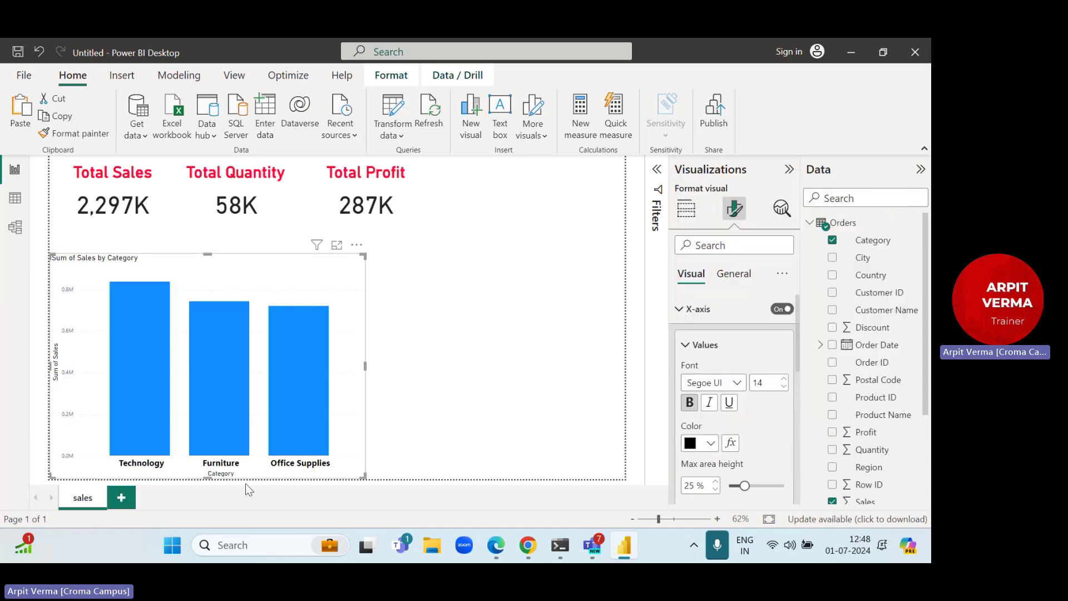
# Step: Hide the column chart's X-axis title and close the X-axis settings
pyautogui.scroll(-3, 695, 417)
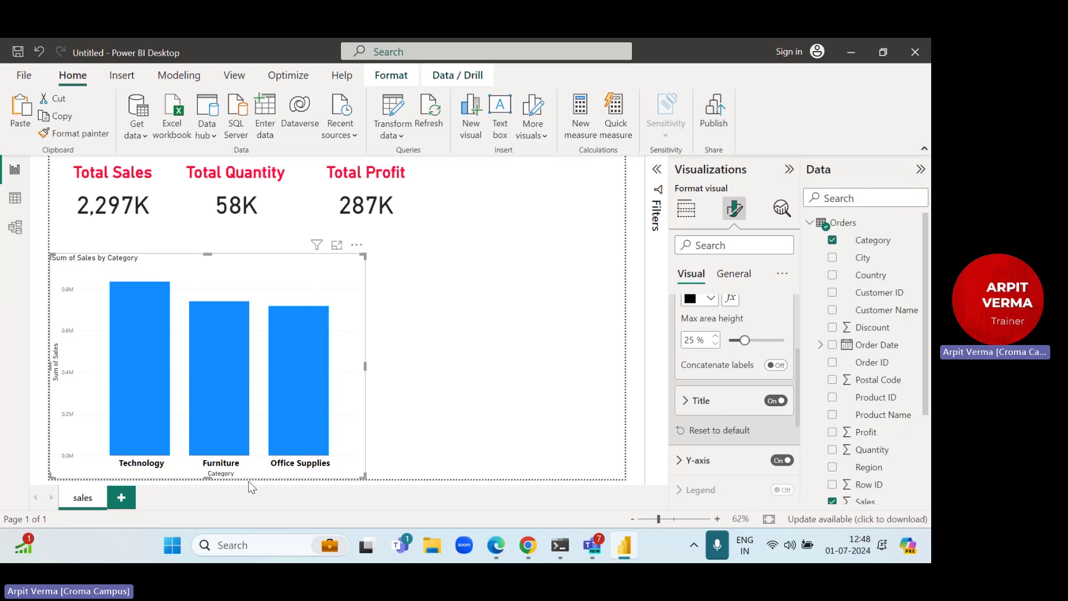
pyautogui.click(777, 401)
pyautogui.click(776, 401)
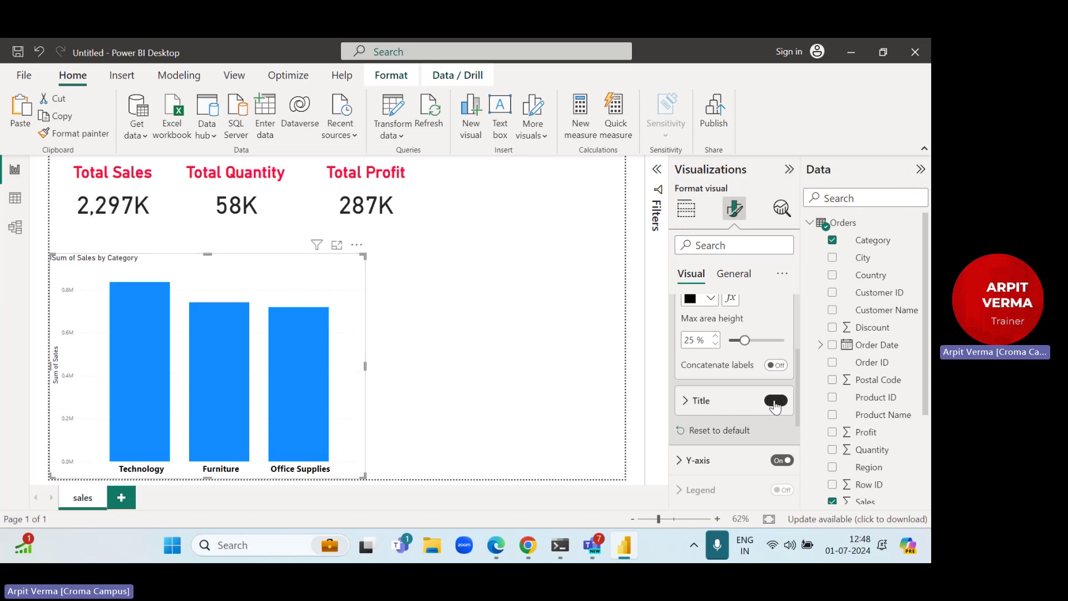
pyautogui.click(777, 401)
pyautogui.scroll(3, 723, 356)
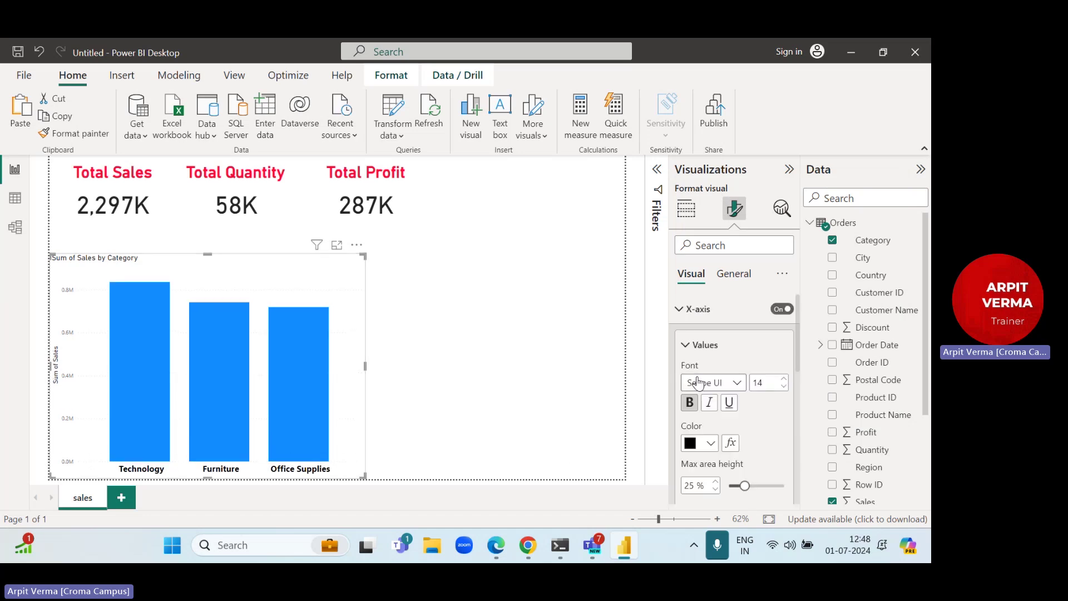
pyautogui.click(680, 309)
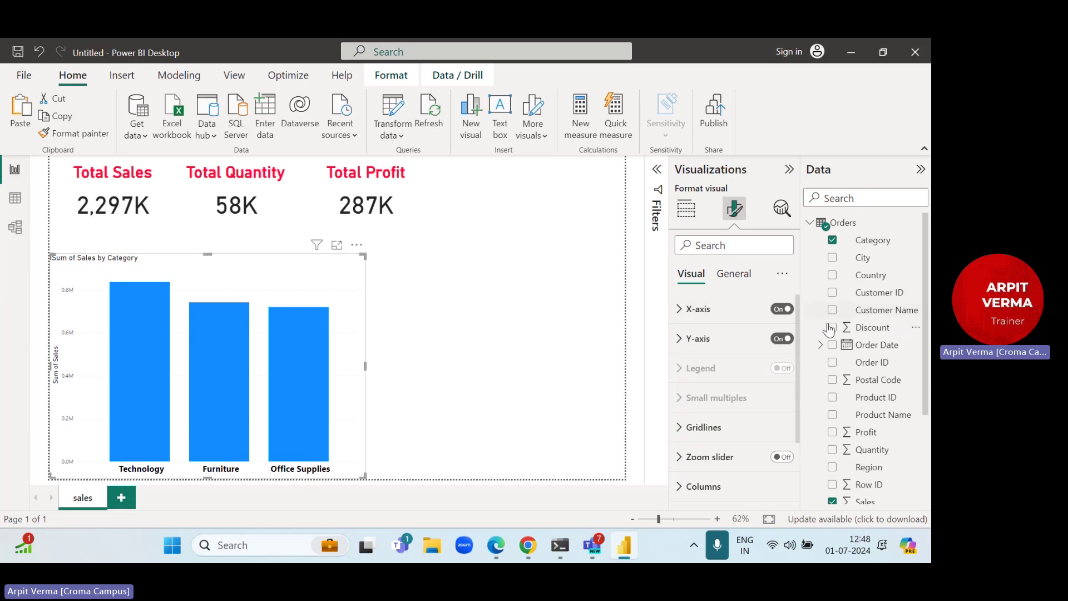
# Step: Keep the column chart's Y-axis displayed but hide its title
pyautogui.click(783, 339)
pyautogui.click(783, 339)
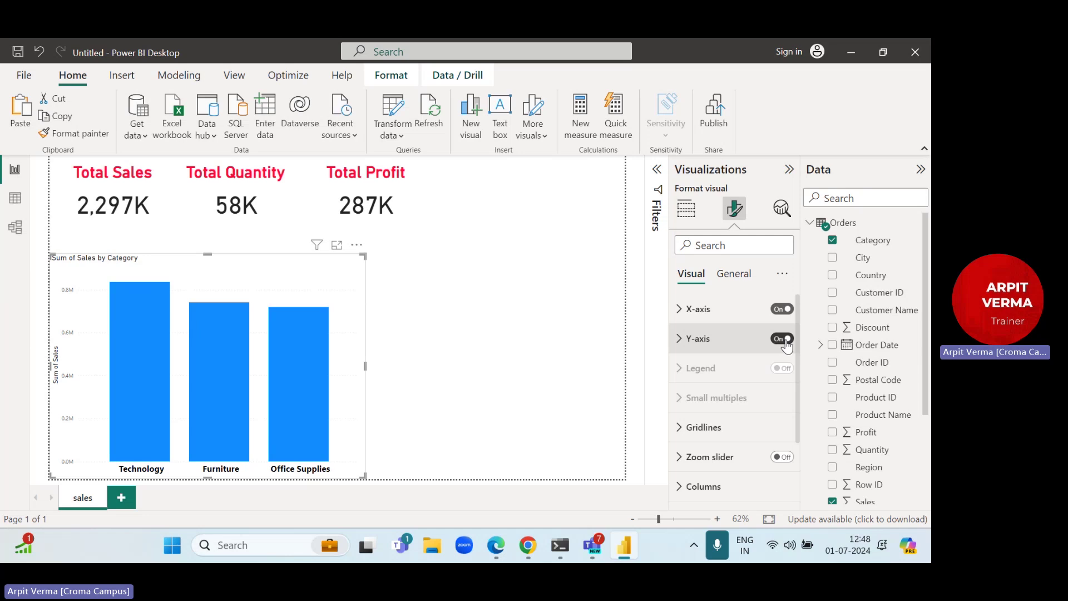
pyautogui.click(680, 341)
pyautogui.scroll(-3, 684, 341)
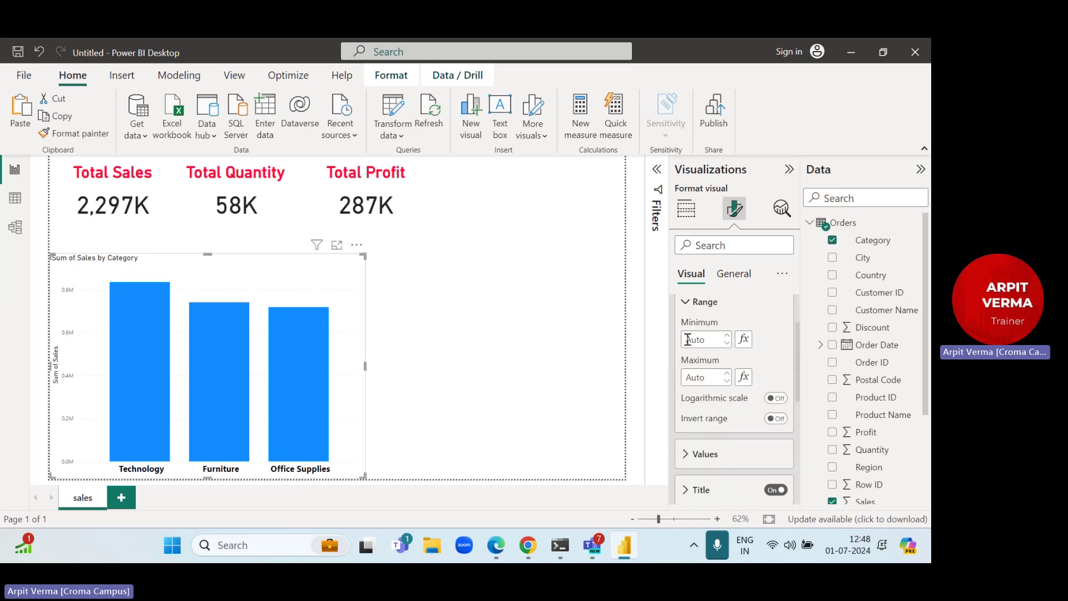
pyautogui.click(776, 418)
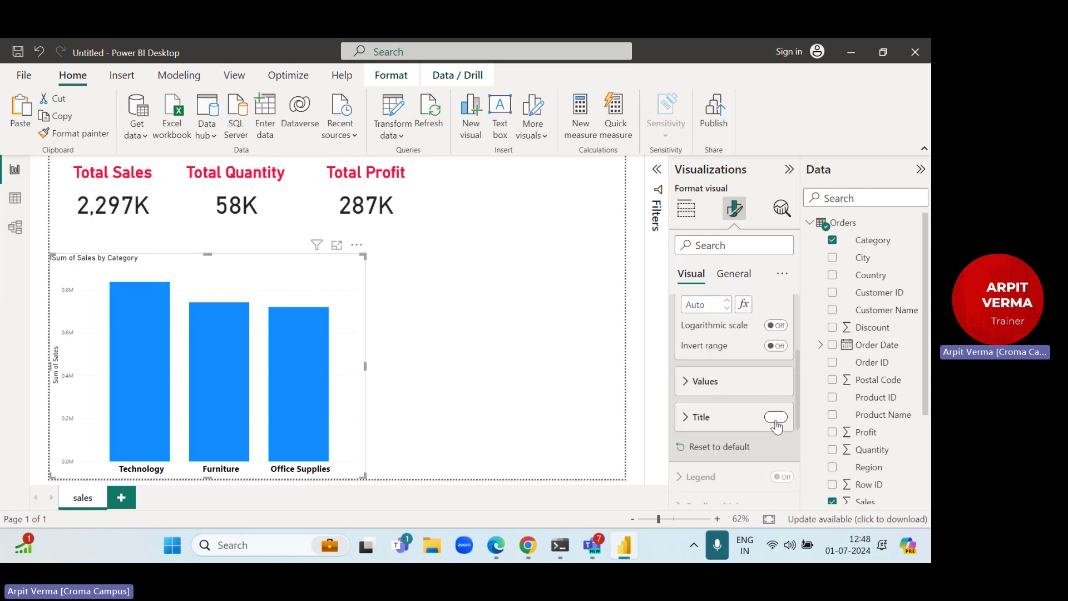
# Step: Enlarge the column chart's Y-axis values and make them bold and black
pyautogui.click(692, 384)
pyautogui.click(784, 415)
pyautogui.click(784, 415)
pyautogui.click(783, 415)
pyautogui.click(783, 415)
pyautogui.click(783, 415)
pyautogui.click(784, 415)
pyautogui.click(689, 439)
pyautogui.click(711, 479)
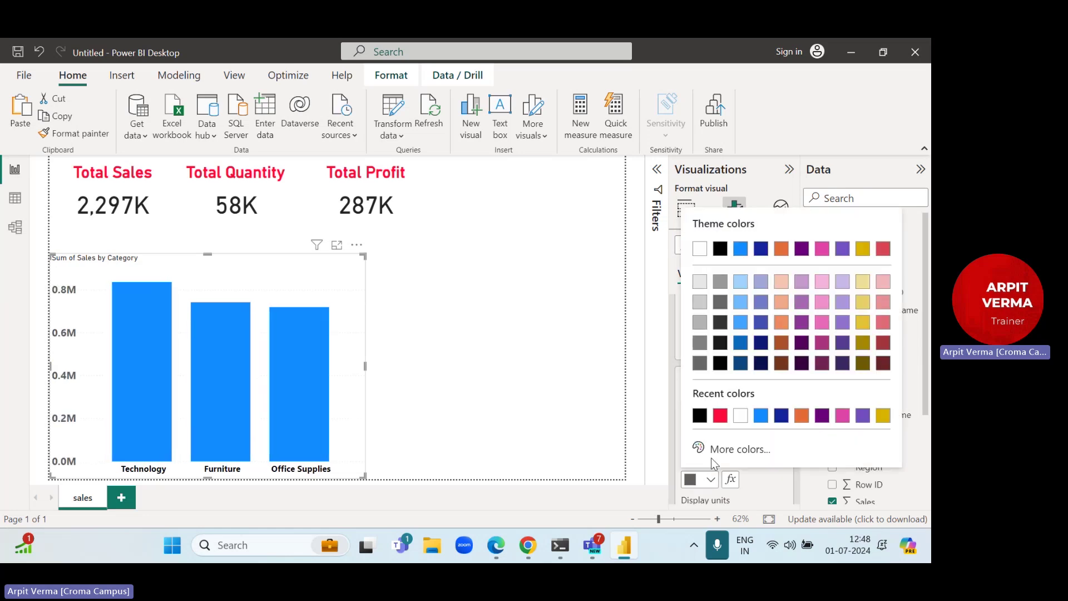
pyautogui.click(702, 422)
# Step: Set the display units of the chart's Y-axis values to Thousands and close the Y-axis settings
pyautogui.scroll(-3, 710, 416)
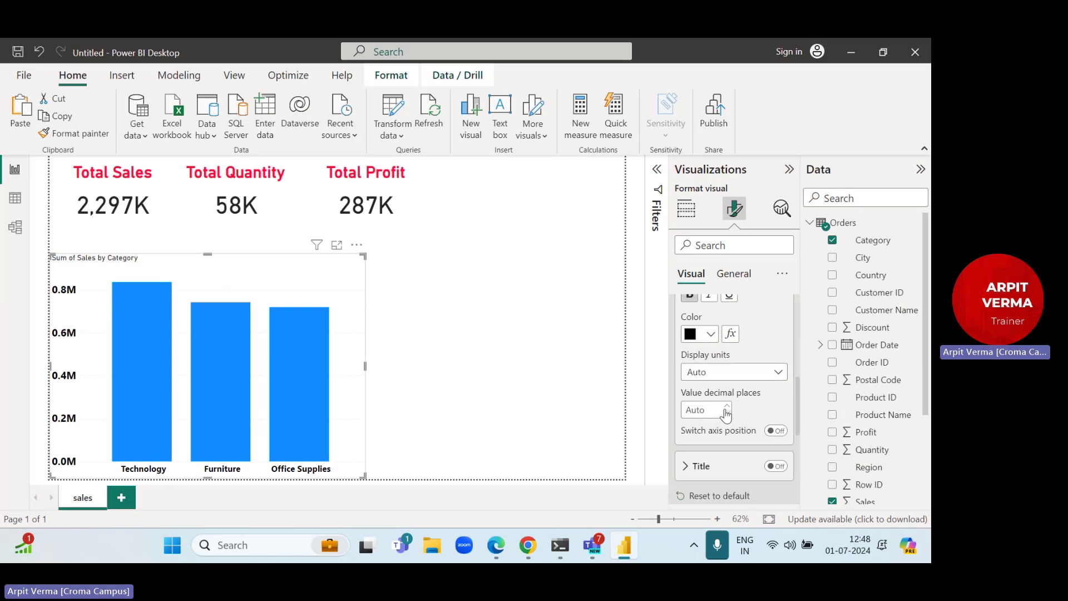
pyautogui.click(712, 380)
pyautogui.click(713, 425)
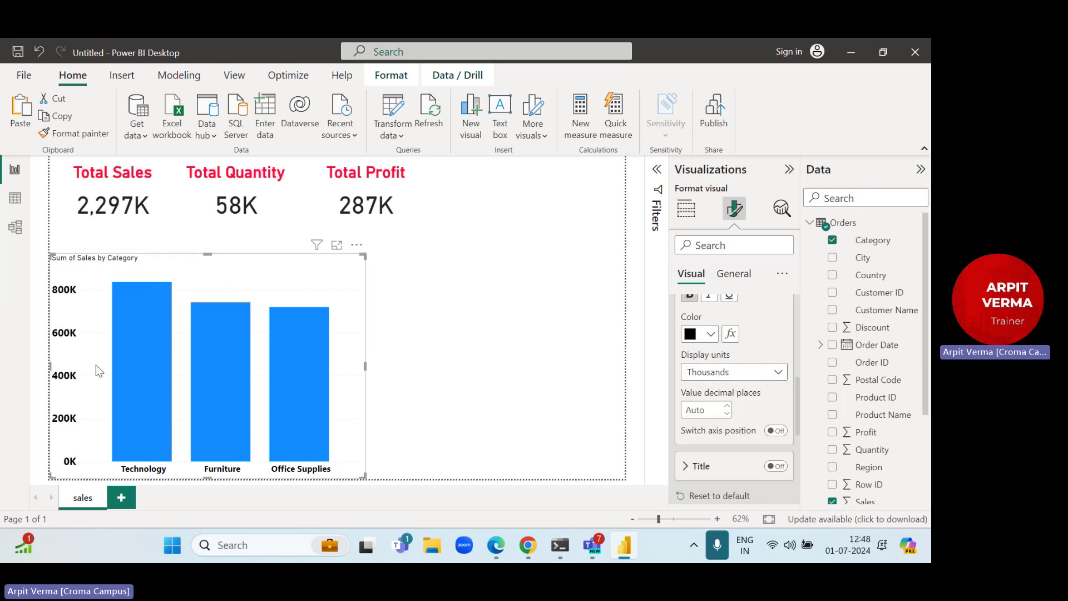
pyautogui.scroll(5, 718, 378)
pyautogui.click(695, 340)
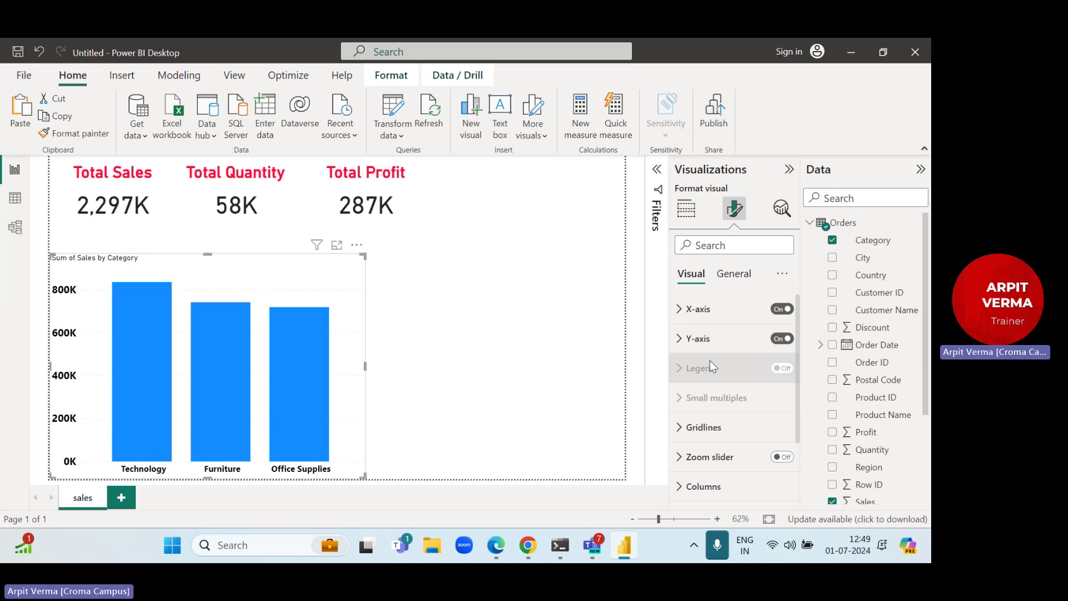
# Step: Turn on data labels for the sales by category column chart
pyautogui.scroll(-2, 708, 390)
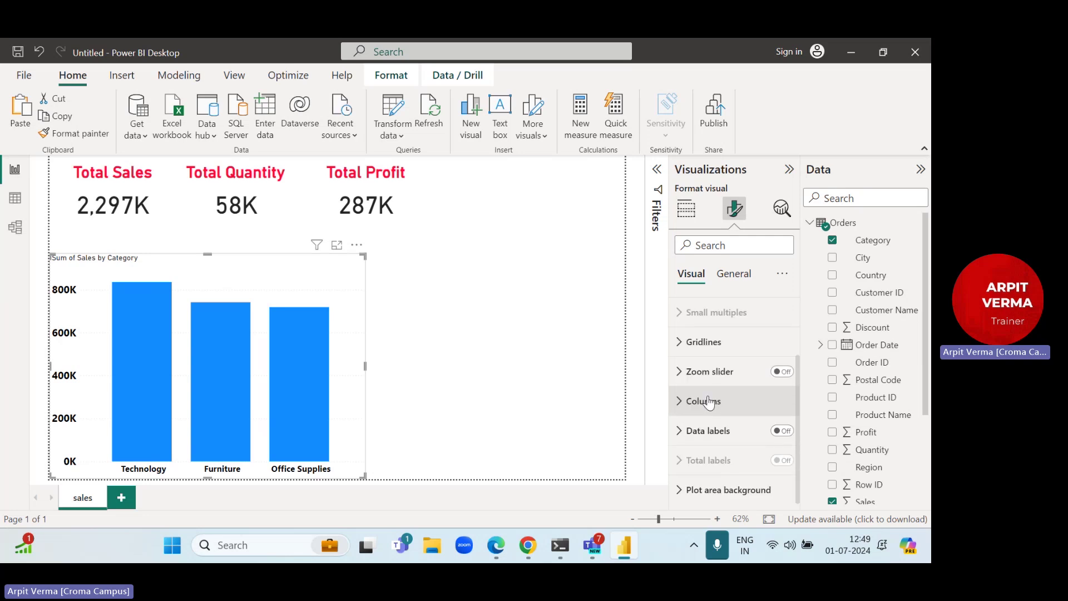
pyautogui.click(785, 432)
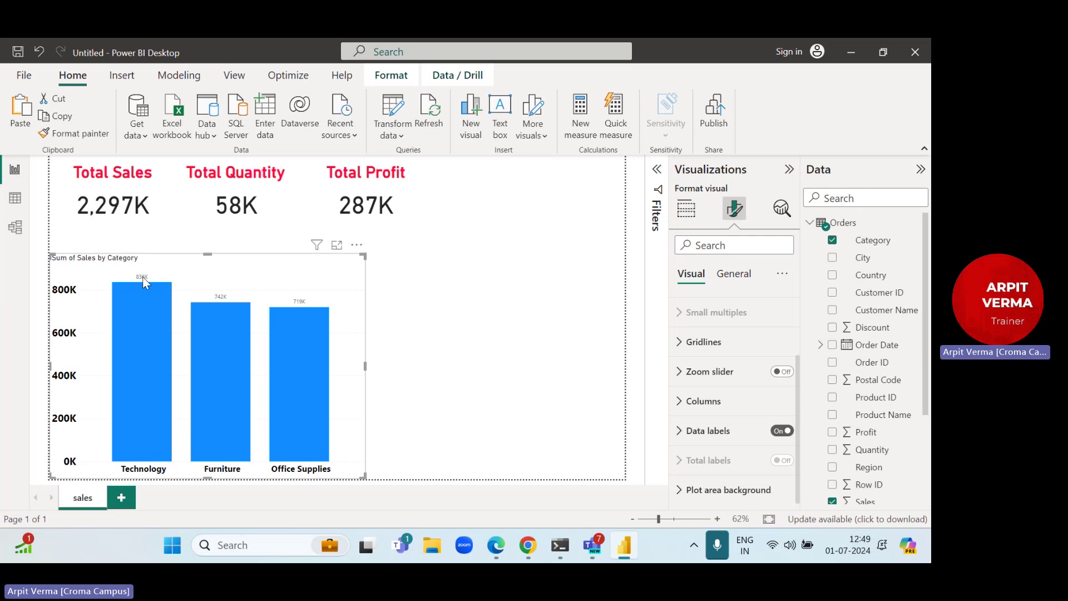
pyautogui.click(783, 431)
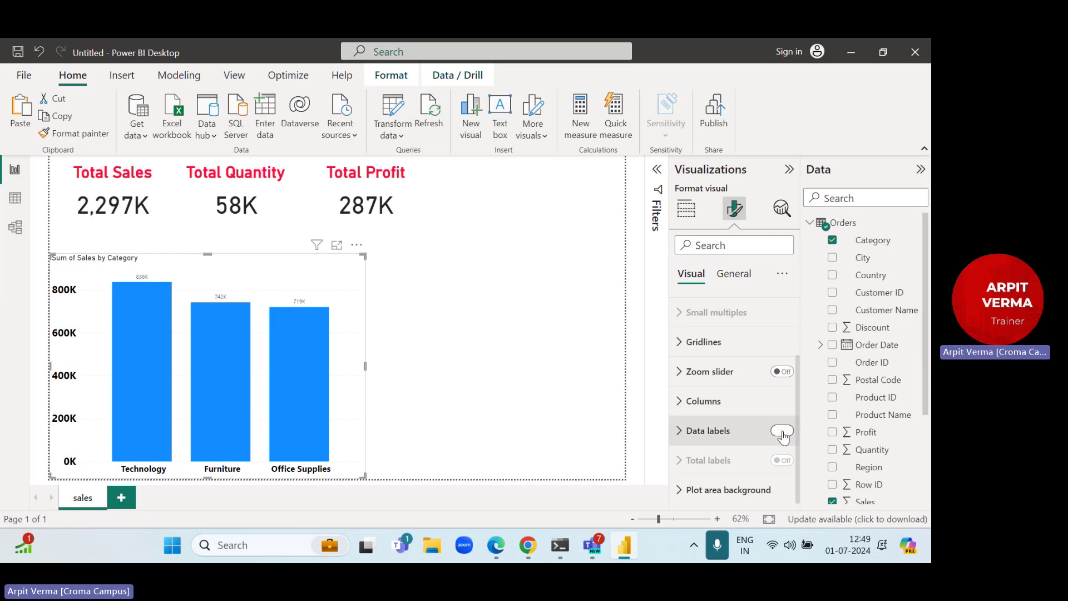
pyautogui.click(783, 431)
# Step: Format the chart's data label values as size 16, bold and black
pyautogui.click(723, 434)
pyautogui.scroll(-3, 723, 412)
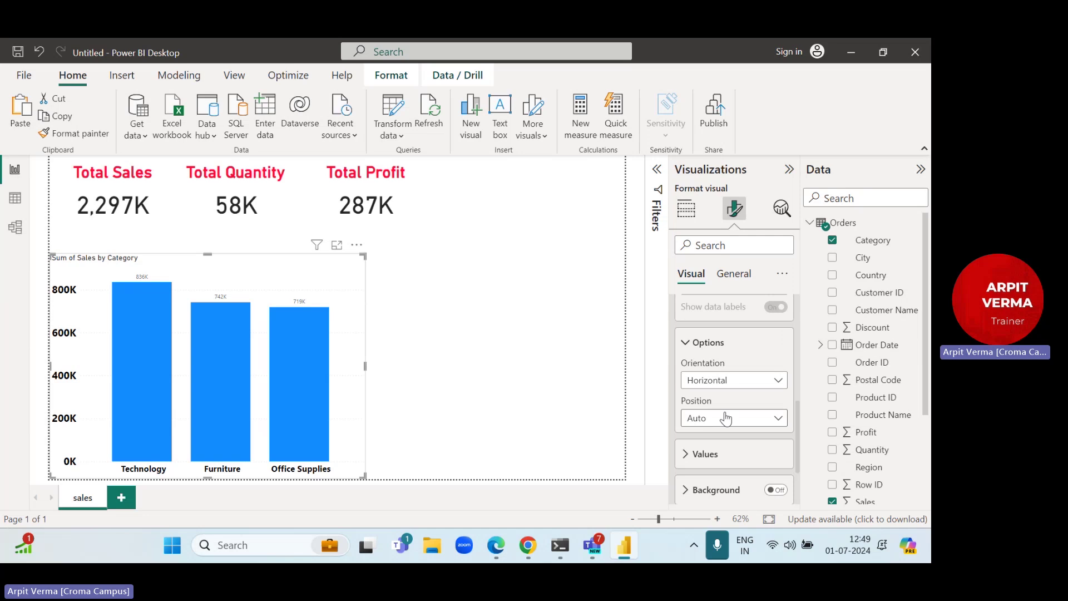
pyautogui.click(697, 455)
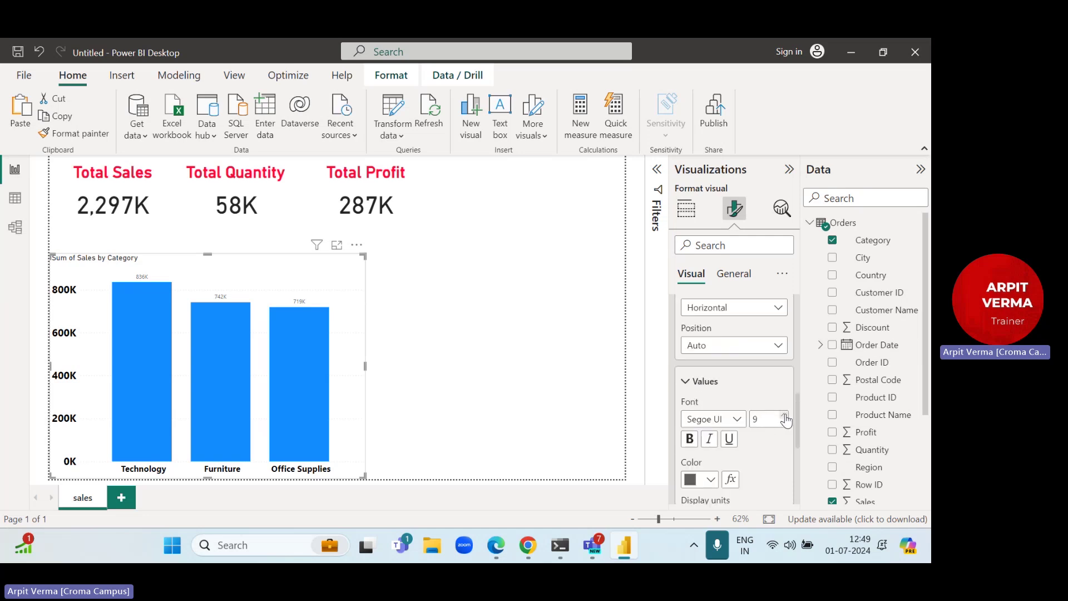
pyautogui.click(689, 439)
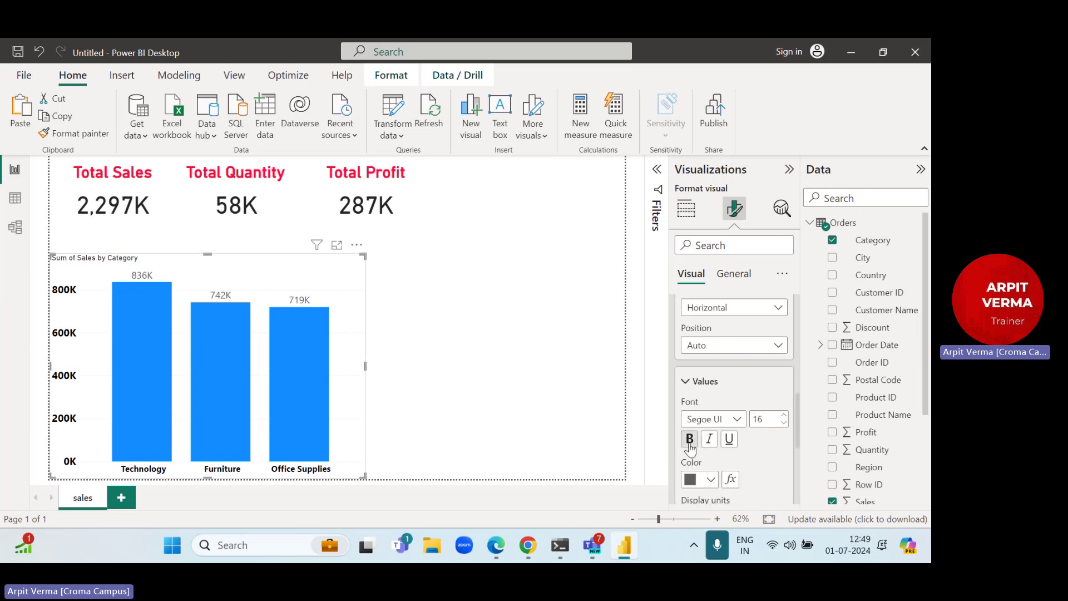
pyautogui.click(709, 479)
pyautogui.click(700, 415)
pyautogui.scroll(-2, 701, 421)
pyautogui.scroll(4, 713, 448)
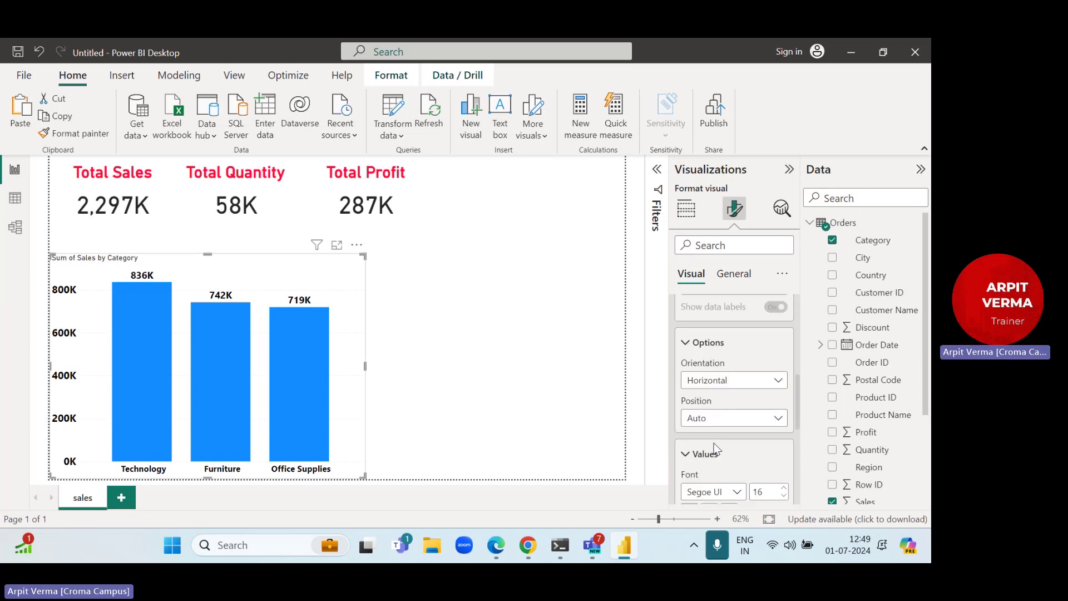
# Step: Try another orientation for the chart's data labels, restore Horizontal, and try the Inside end position
pyautogui.click(716, 382)
pyautogui.click(709, 398)
pyautogui.click(712, 386)
pyautogui.click(709, 415)
pyautogui.click(714, 420)
pyautogui.click(713, 450)
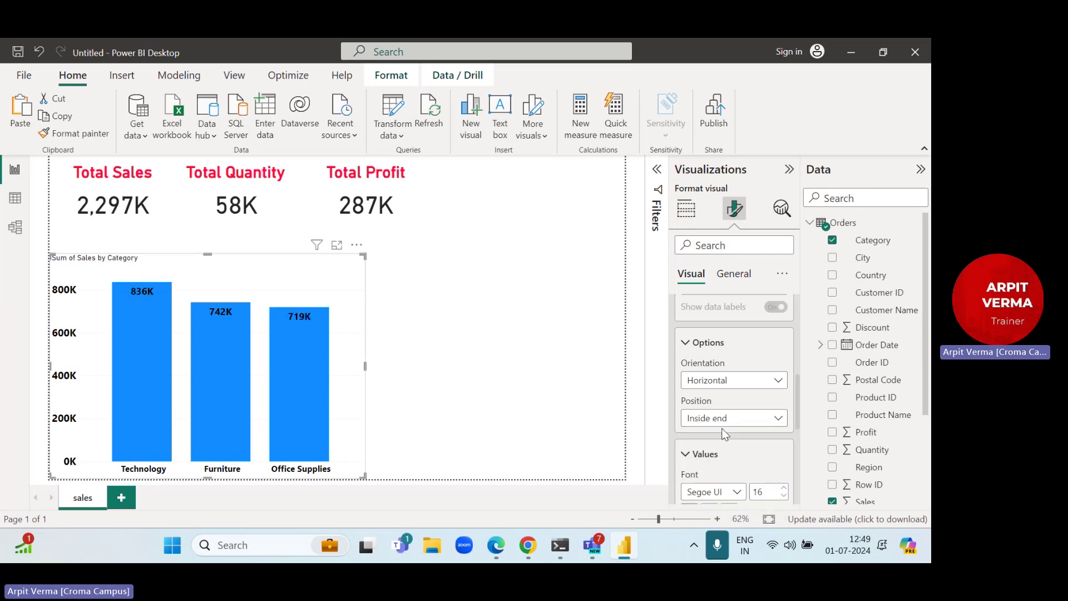
pyautogui.click(722, 426)
pyautogui.click(709, 452)
# Step: Set the data labels' position to Outside end and close the data label settings
pyautogui.click(711, 418)
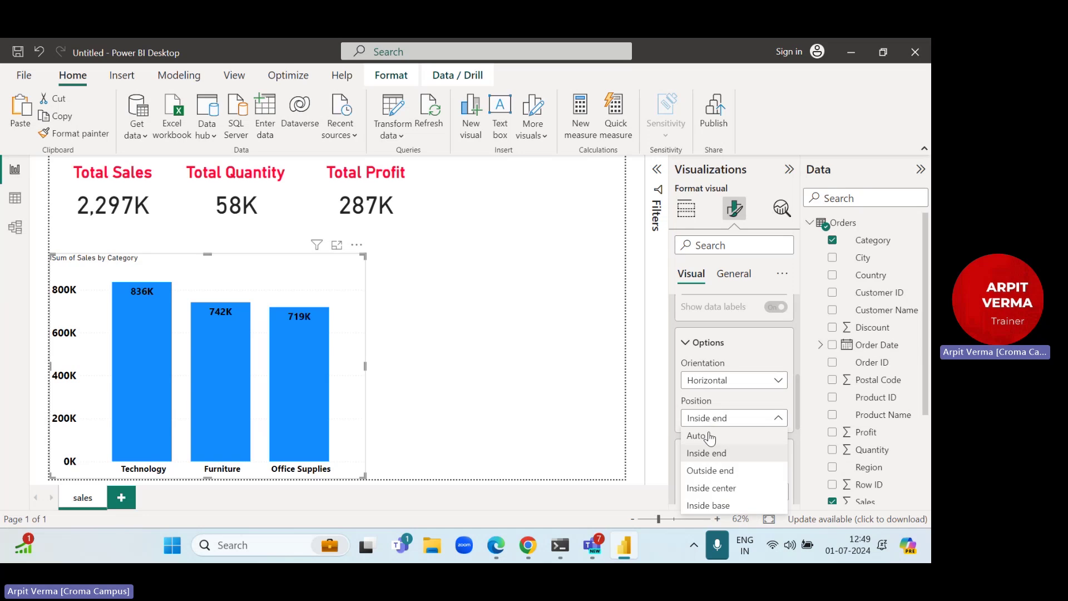
pyautogui.click(711, 471)
pyautogui.scroll(3, 713, 432)
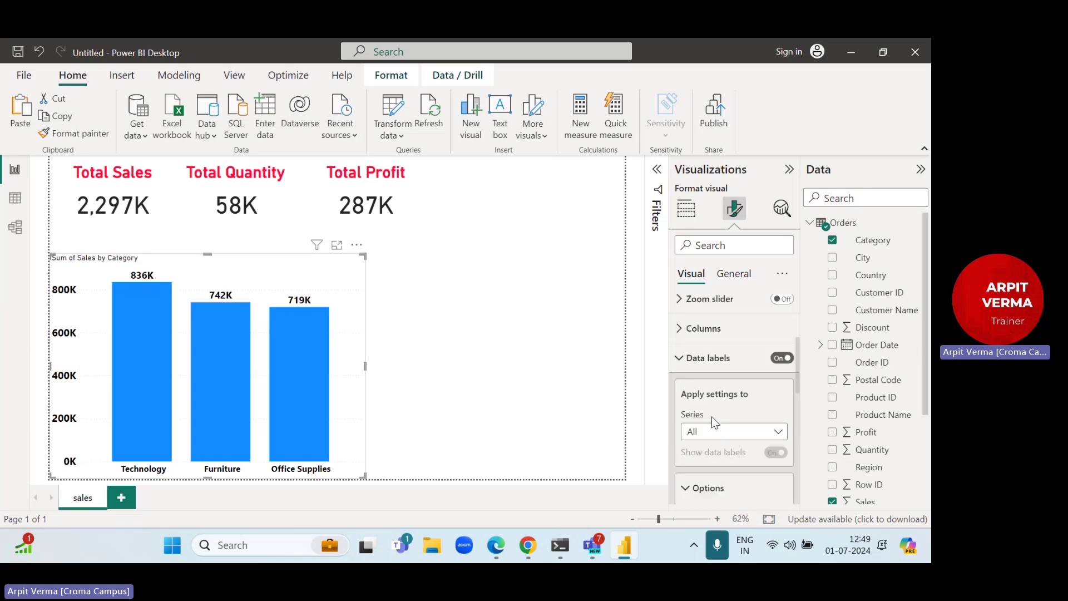
pyautogui.click(699, 359)
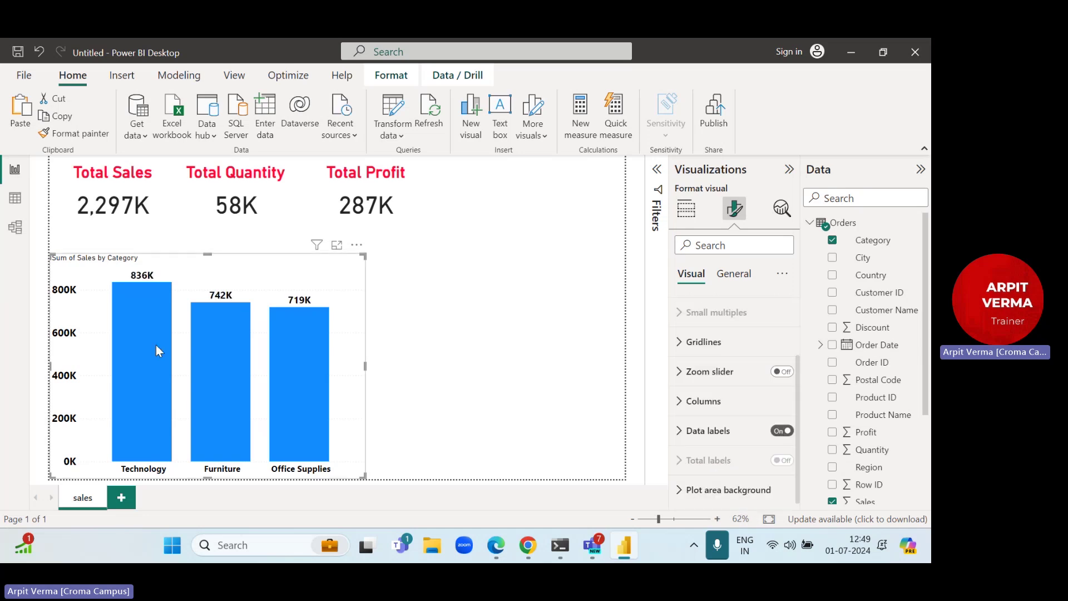
# Step: Set the column chart's default column color to red and turn on separate color settings for all categories
pyautogui.click(704, 400)
pyautogui.scroll(-2, 714, 407)
pyautogui.click(712, 402)
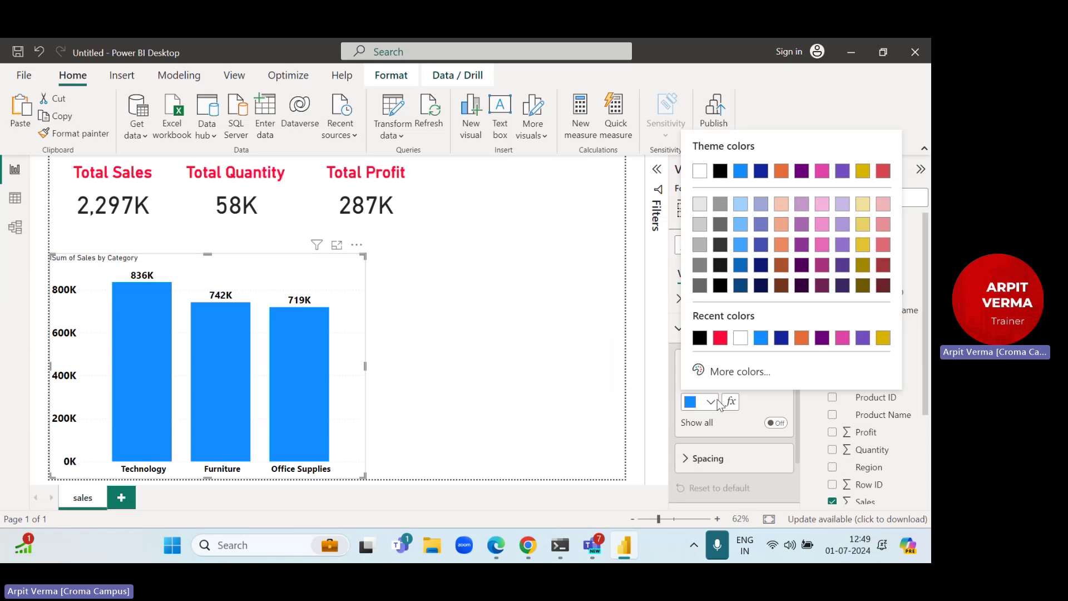
pyautogui.click(718, 344)
pyautogui.click(771, 423)
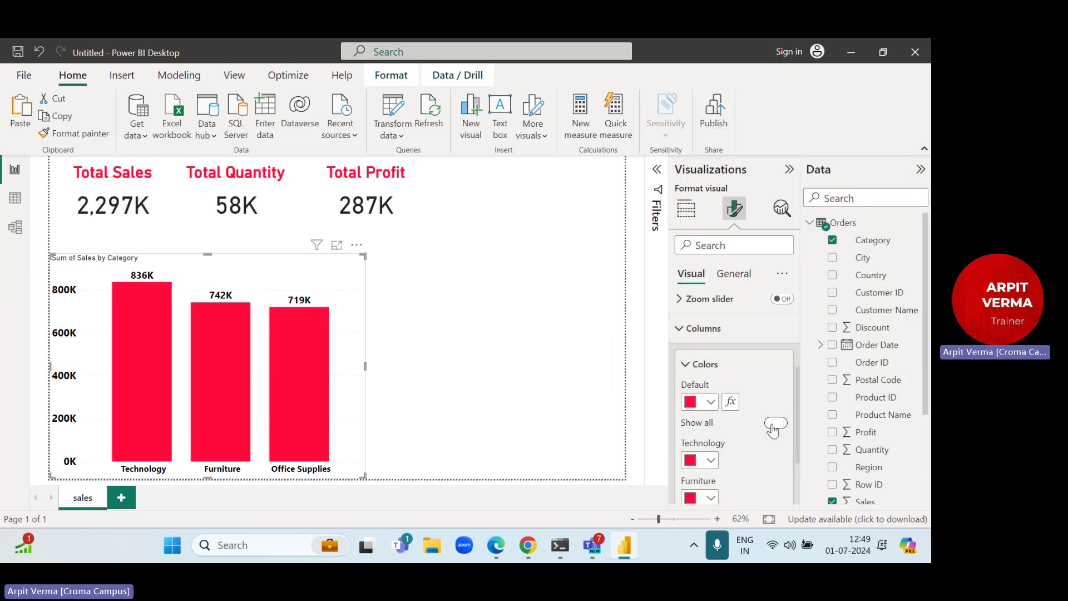
pyautogui.scroll(-1, 732, 426)
pyautogui.click(775, 351)
pyautogui.click(775, 350)
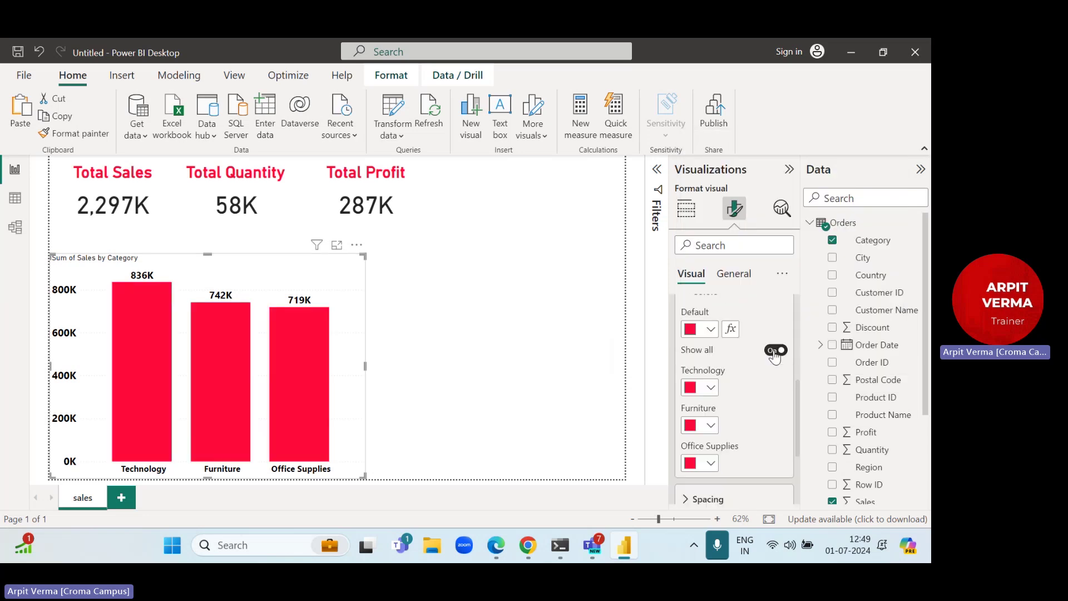
# Step: Color the Technology column pink, the Furniture column dark magenta and the Office Supplies column light purple
pyautogui.click(711, 387)
pyautogui.click(761, 323)
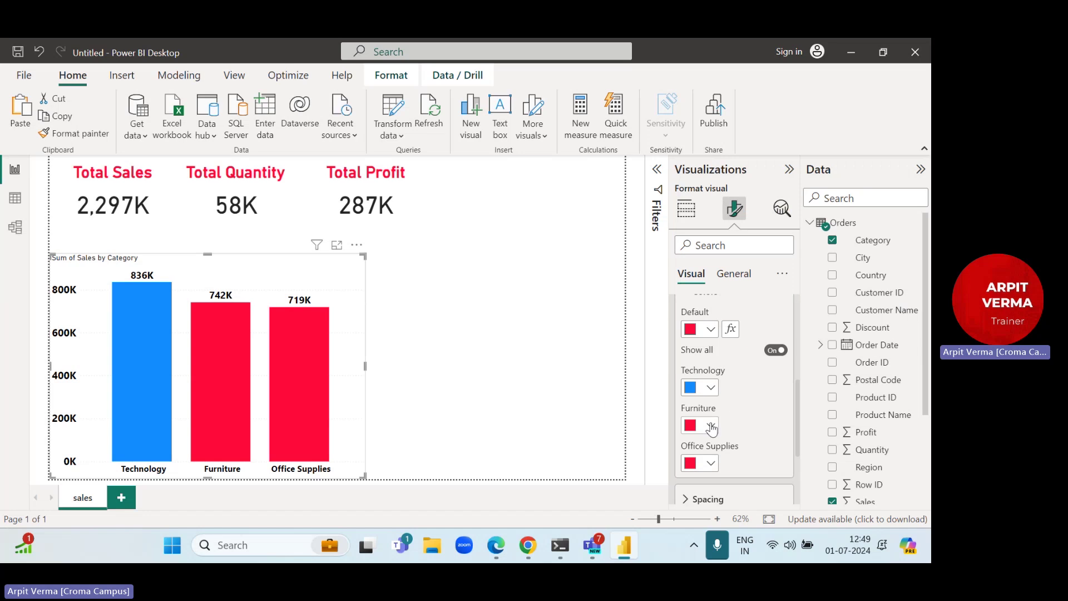
pyautogui.click(711, 425)
pyautogui.click(822, 288)
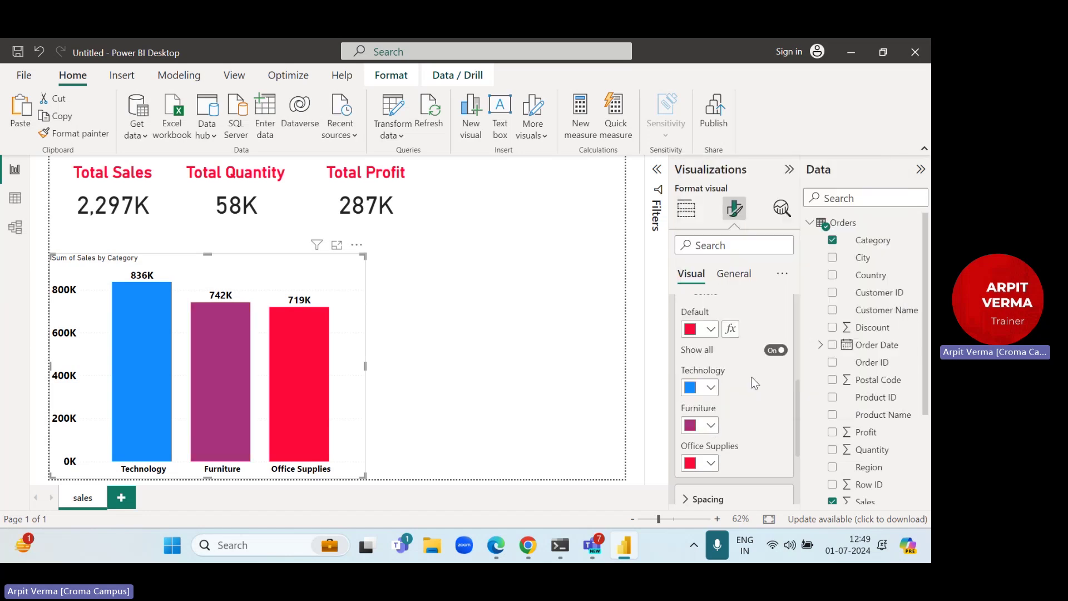
pyautogui.click(711, 387)
pyautogui.click(863, 325)
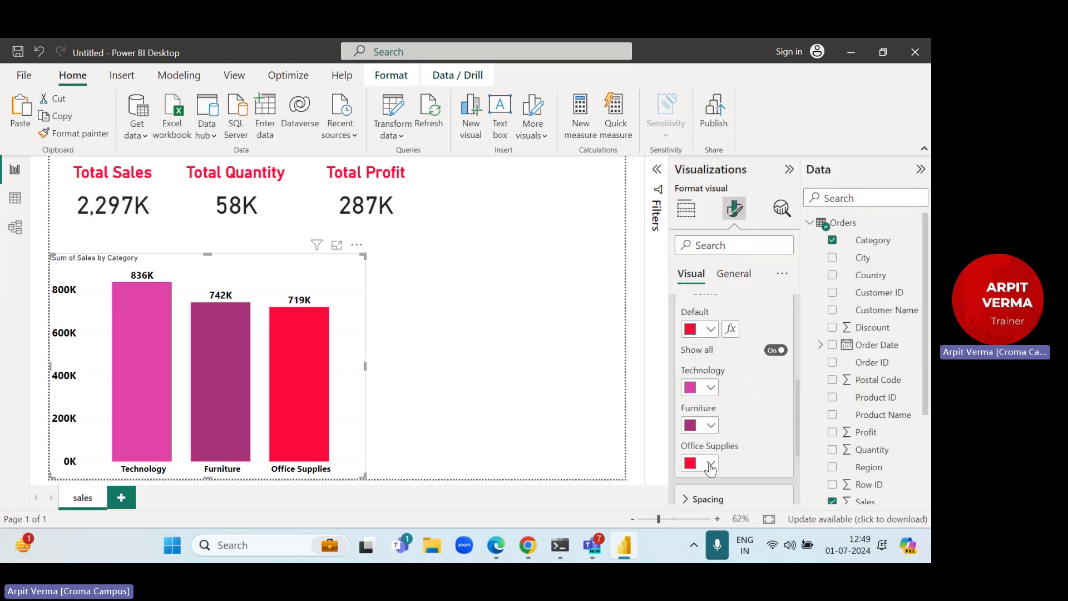
pyautogui.click(711, 463)
pyautogui.click(843, 294)
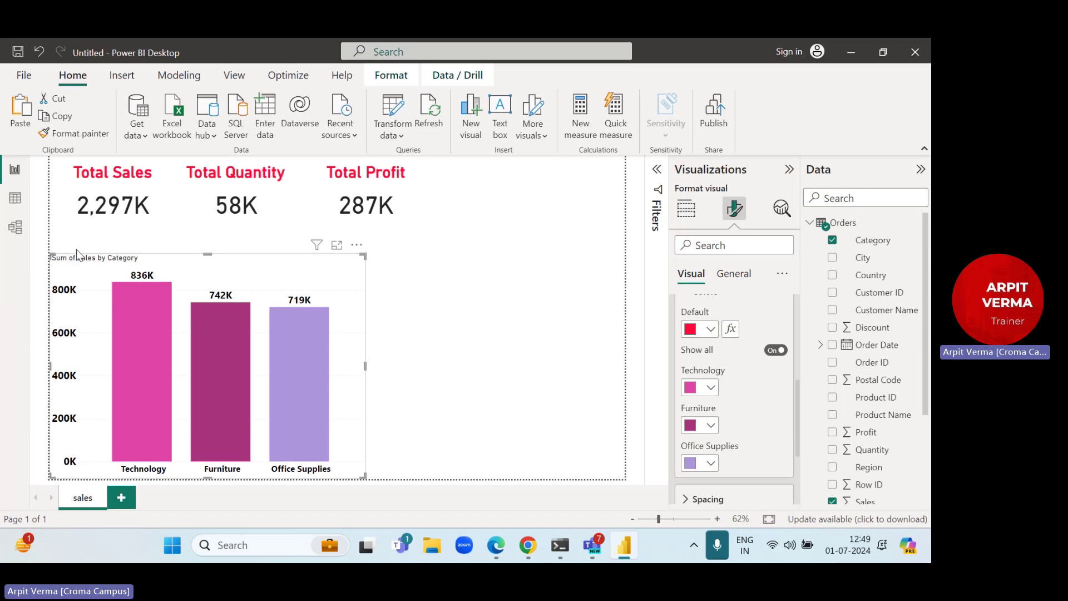
# Step: Change the column chart's title text to "Category Wise Sale"
pyautogui.click(733, 274)
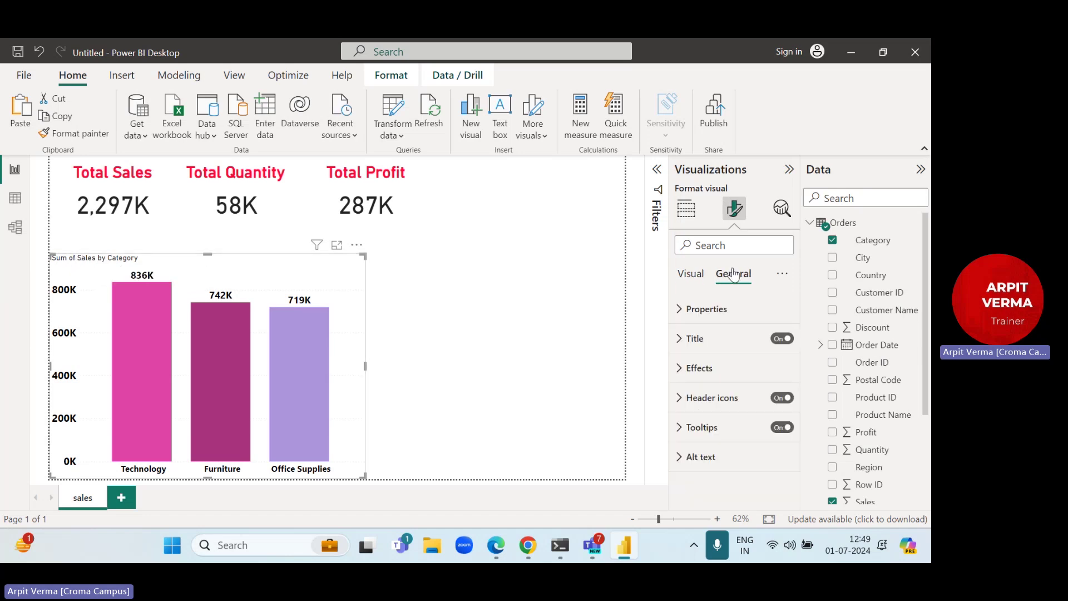
pyautogui.click(702, 339)
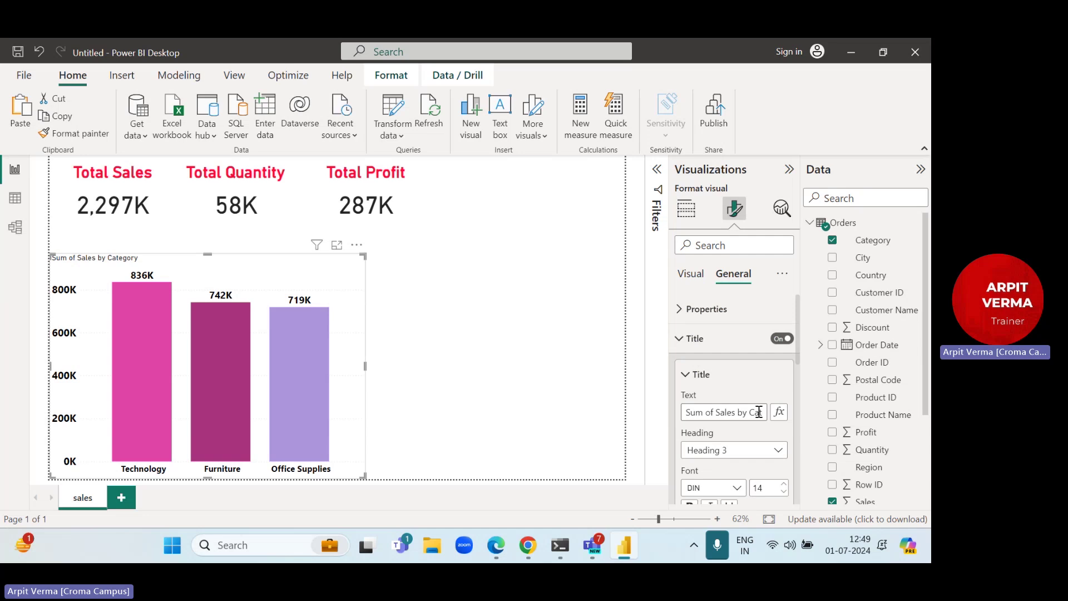
pyautogui.click(759, 412)
pyautogui.press('BackSpace')
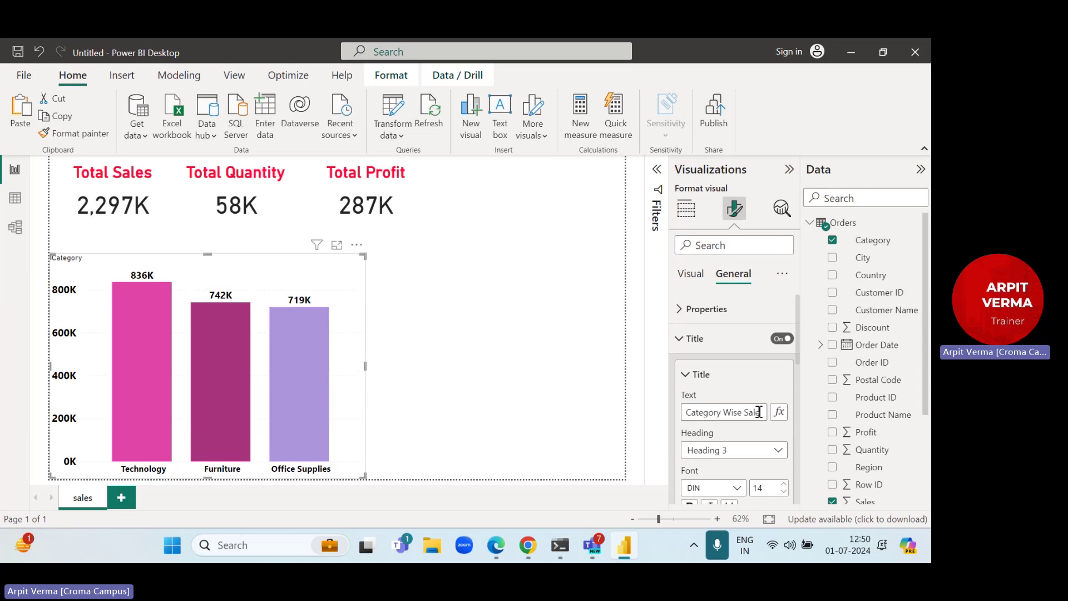
# Step: Format the column chart's title as size 25, bold and red, and center it
pyautogui.scroll(-3, 759, 412)
pyautogui.click(783, 338)
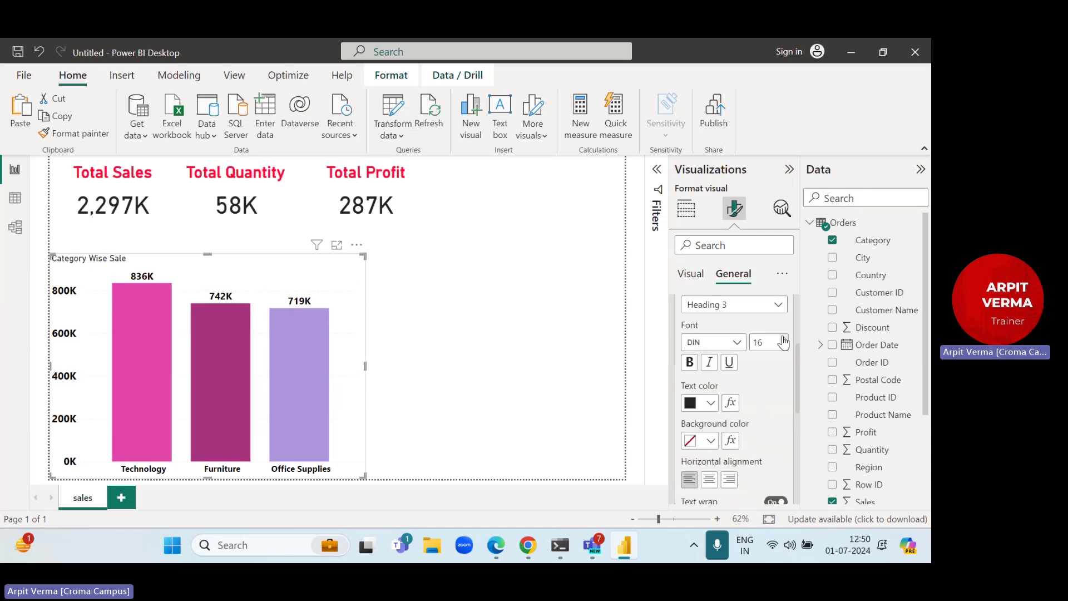
pyautogui.click(690, 362)
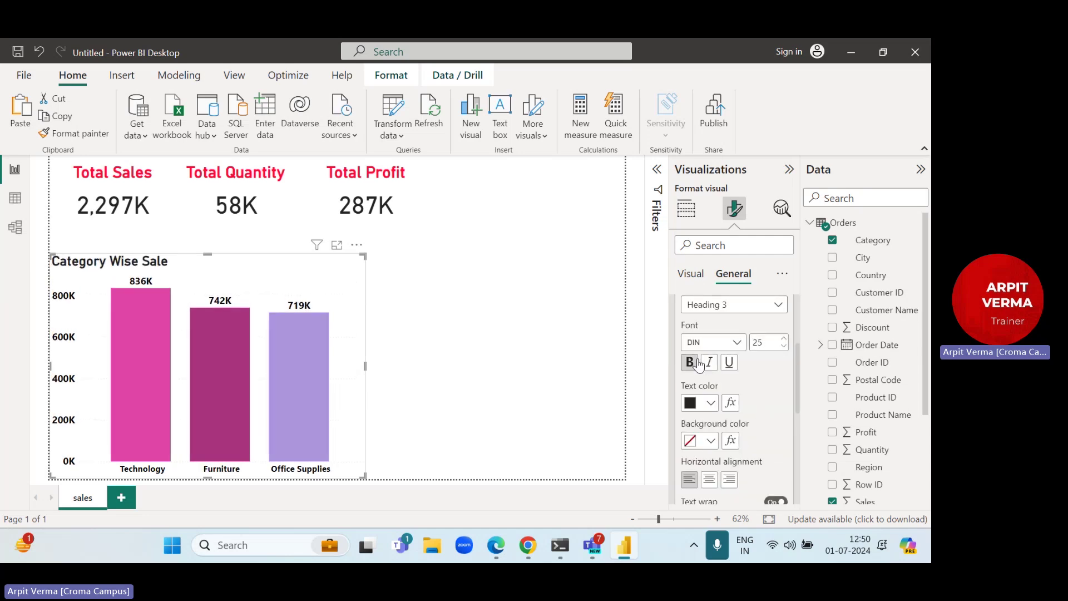
pyautogui.click(709, 403)
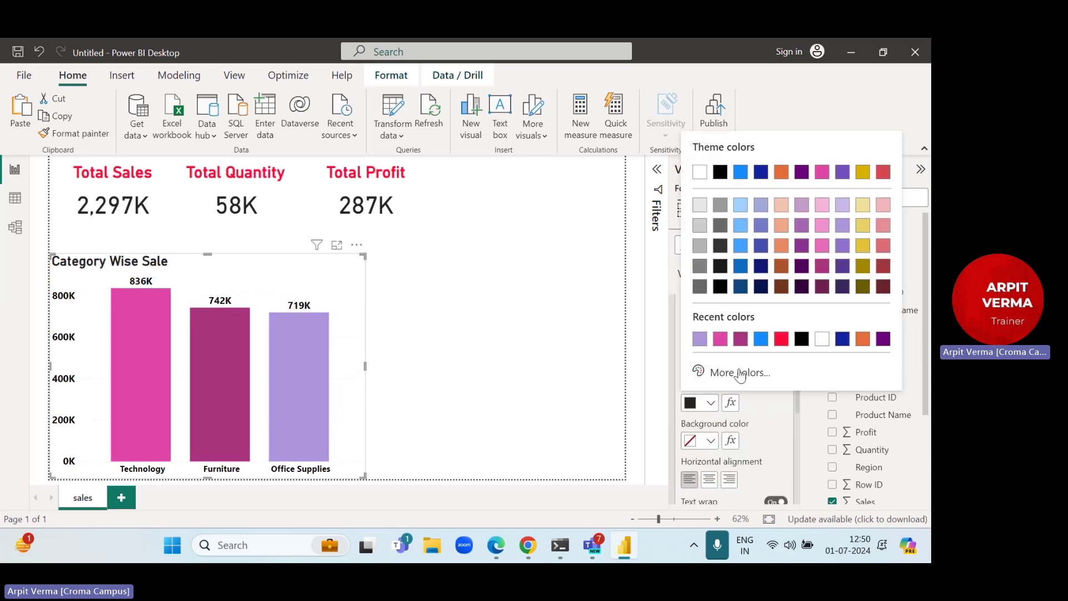
pyautogui.click(781, 339)
pyautogui.click(709, 479)
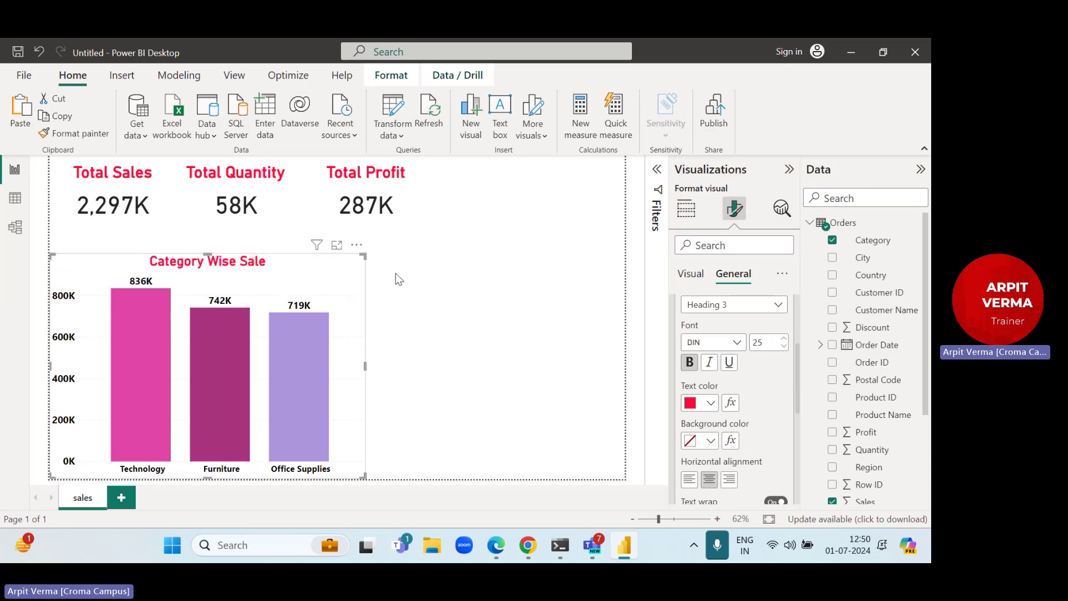
# Step: Make the column chart slightly narrower and shorter, and deselect it
pyautogui.moveTo(360, 255); pyautogui.dragTo(336, 259)
pyautogui.click(389, 290)
pyautogui.moveTo(141, 370)
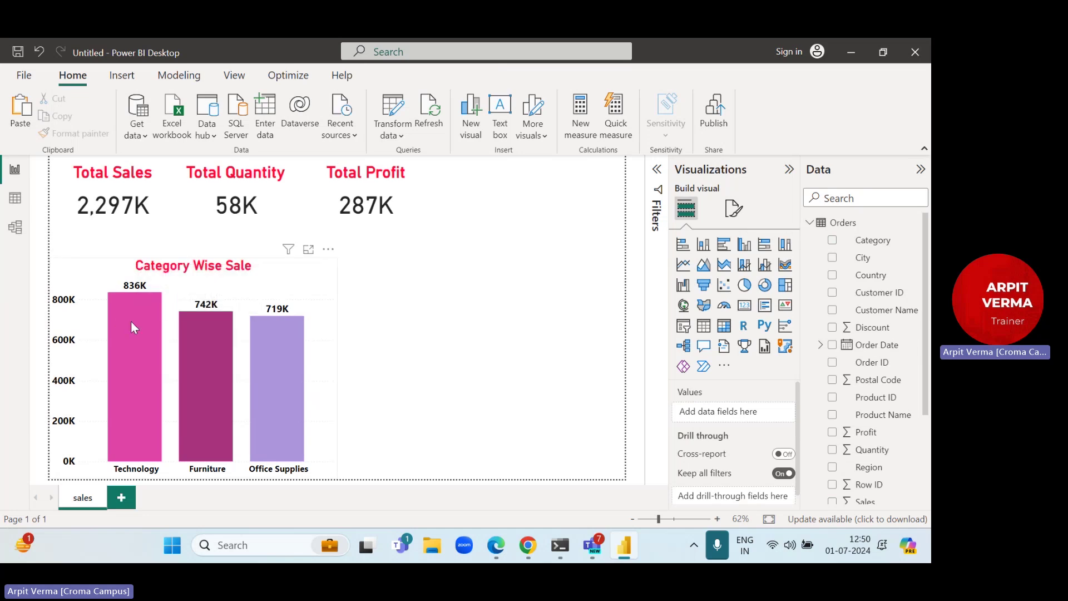
pyautogui.moveTo(188, 332)
pyautogui.moveTo(292, 340)
# Step: Add a pie chart beside the column chart, size it to the free space, and use Sales as values and Region as legend
pyautogui.click(745, 286)
pyautogui.moveTo(421, 368); pyautogui.dragTo(617, 368)
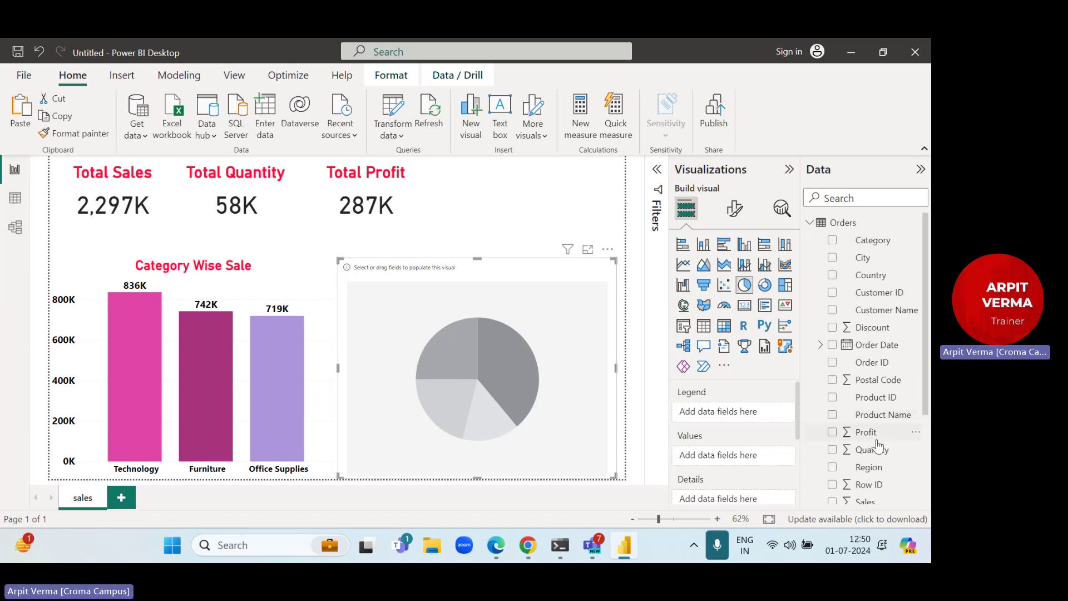
pyautogui.scroll(-3, 878, 445)
pyautogui.moveTo(866, 373); pyautogui.dragTo(743, 457)
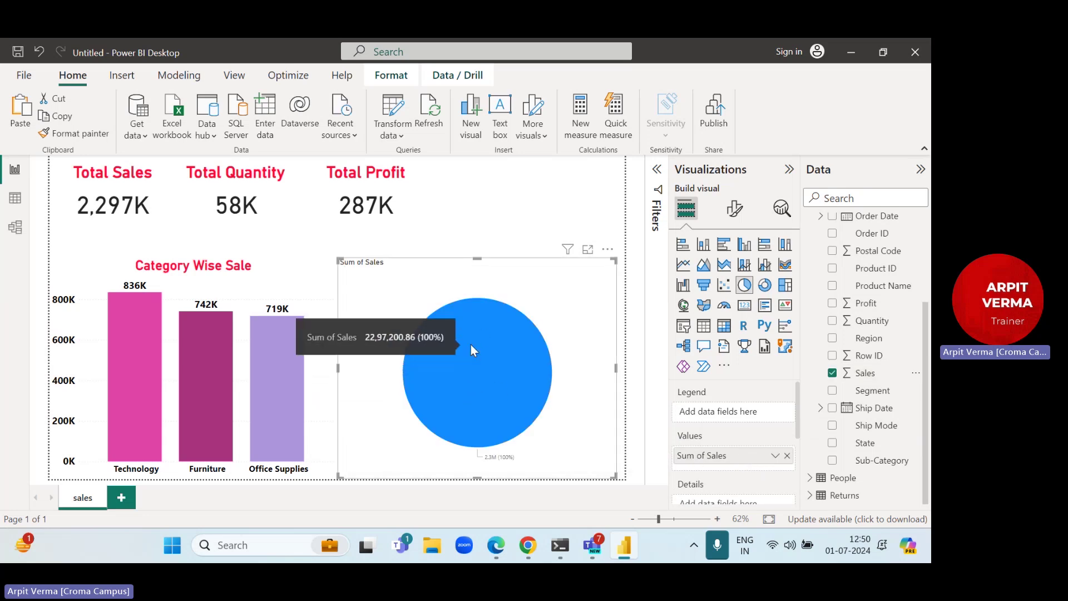
pyautogui.scroll(3, 869, 325)
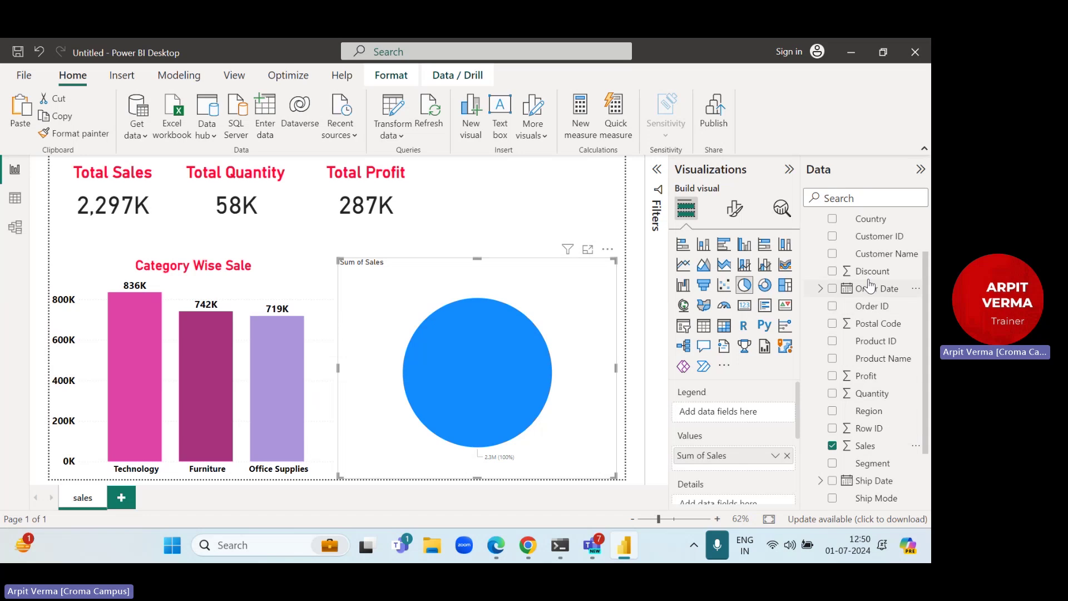
pyautogui.moveTo(871, 411); pyautogui.dragTo(731, 410)
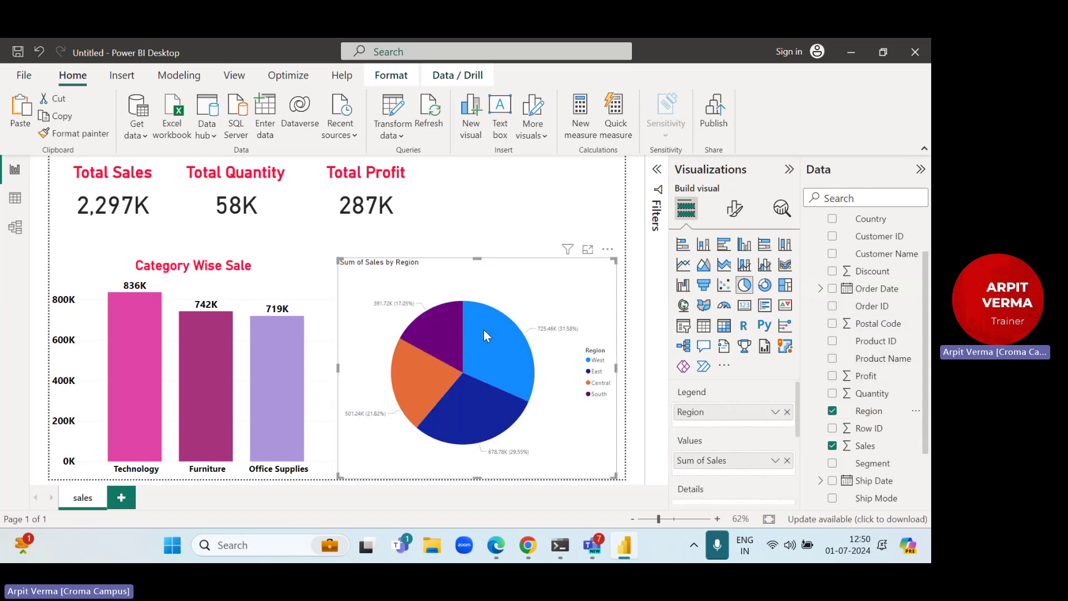
# Step: Examine the pie chart's slices and the Region column's values in the Orders table, and return to the report
pyautogui.moveTo(484, 332)
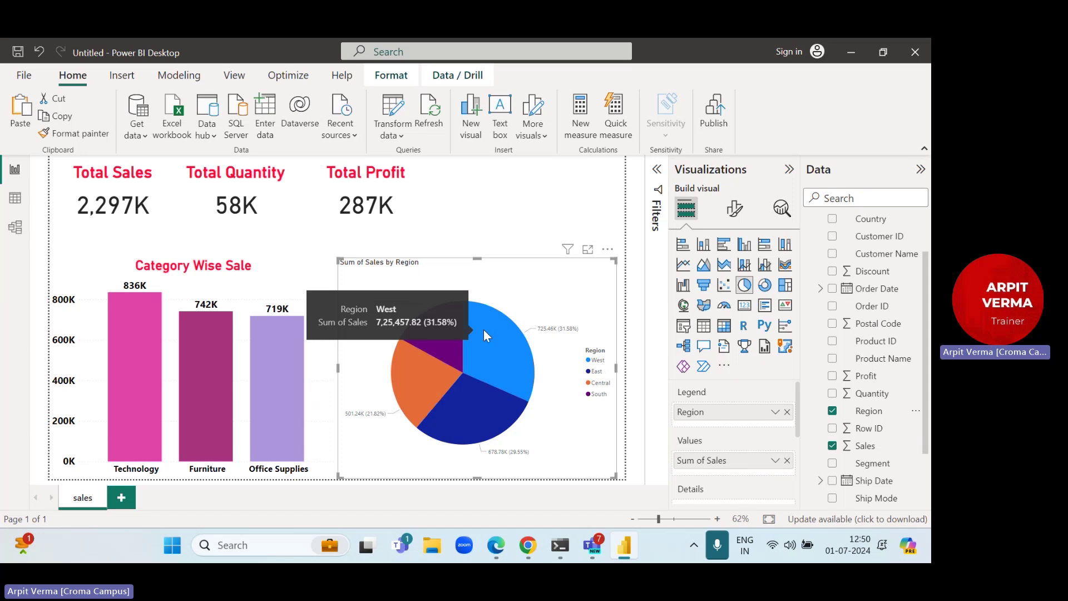
pyautogui.moveTo(480, 418)
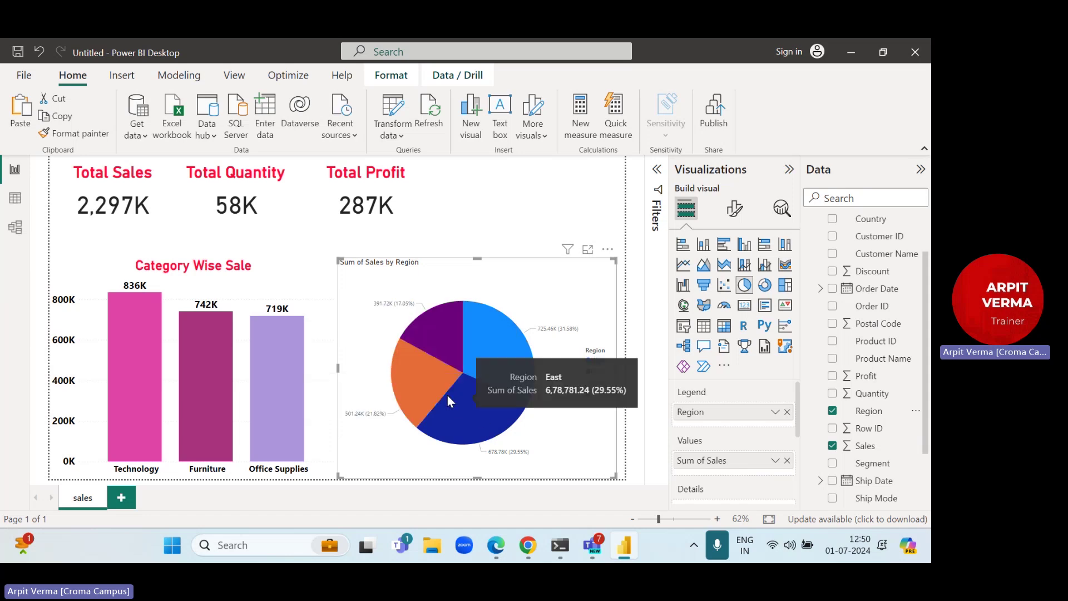
pyautogui.moveTo(418, 387)
pyautogui.moveTo(448, 334)
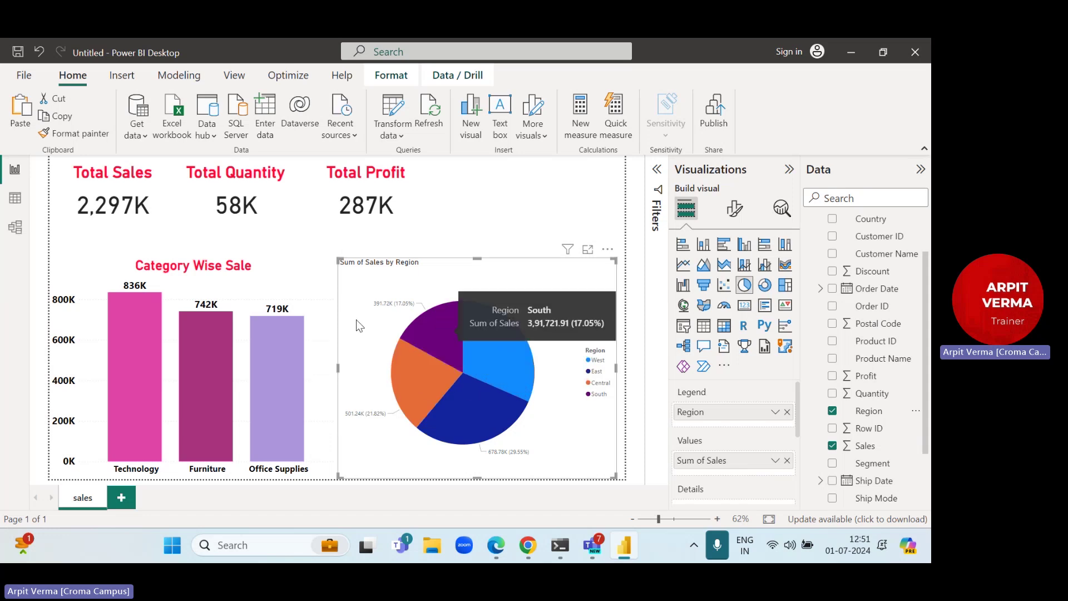
pyautogui.click(23, 209)
pyautogui.moveTo(432, 506); pyautogui.dragTo(467, 504)
pyautogui.scroll(6, 342, 425)
pyautogui.click(58, 206)
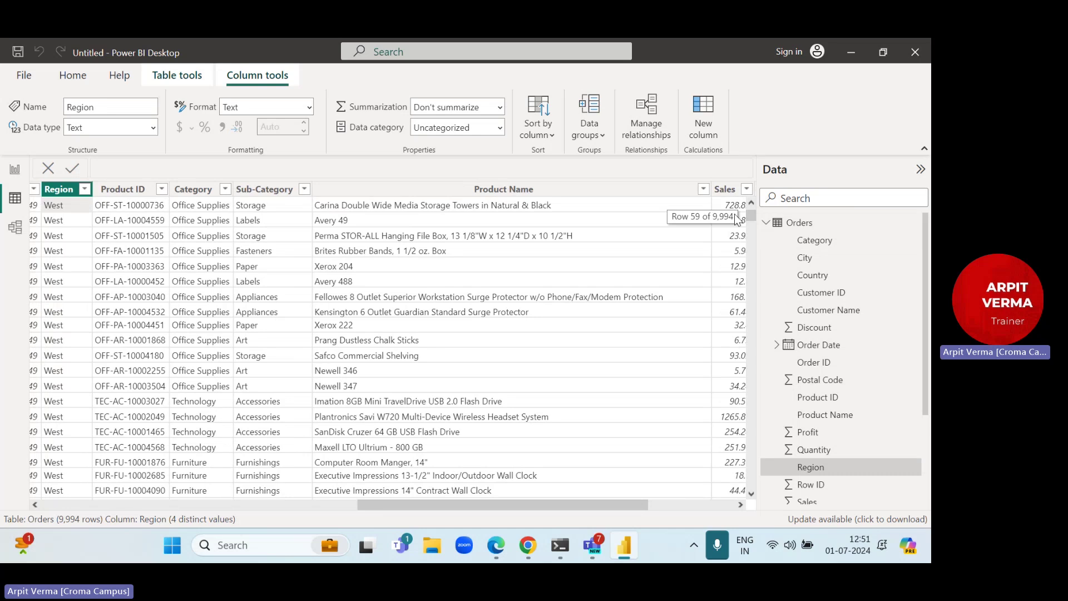
pyautogui.click(84, 189)
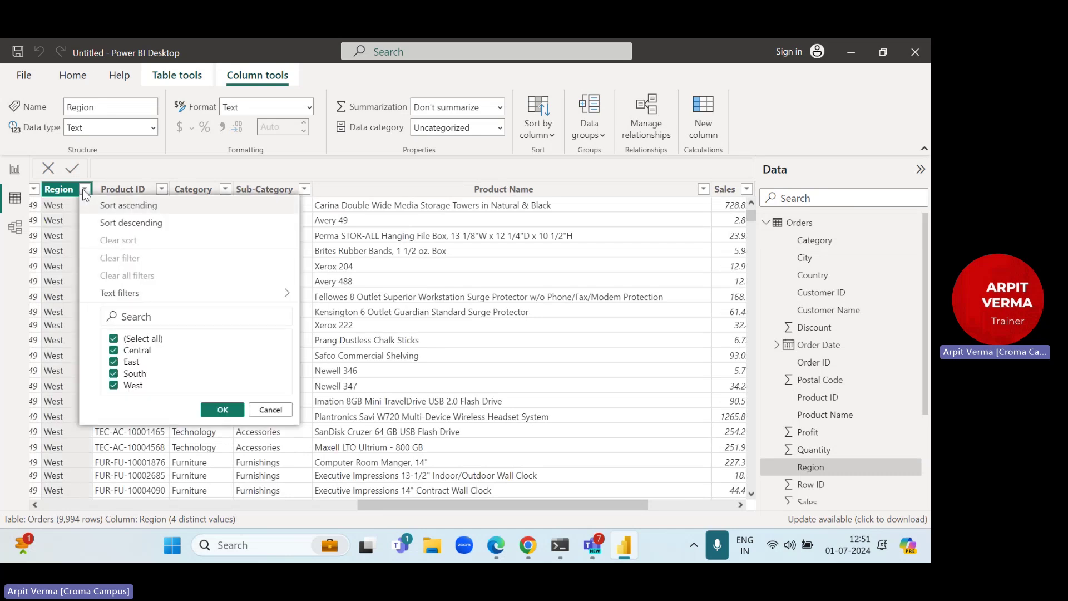
pyautogui.click(61, 275)
pyautogui.scroll(-10, 65, 280)
pyautogui.scroll(-20, 64, 293)
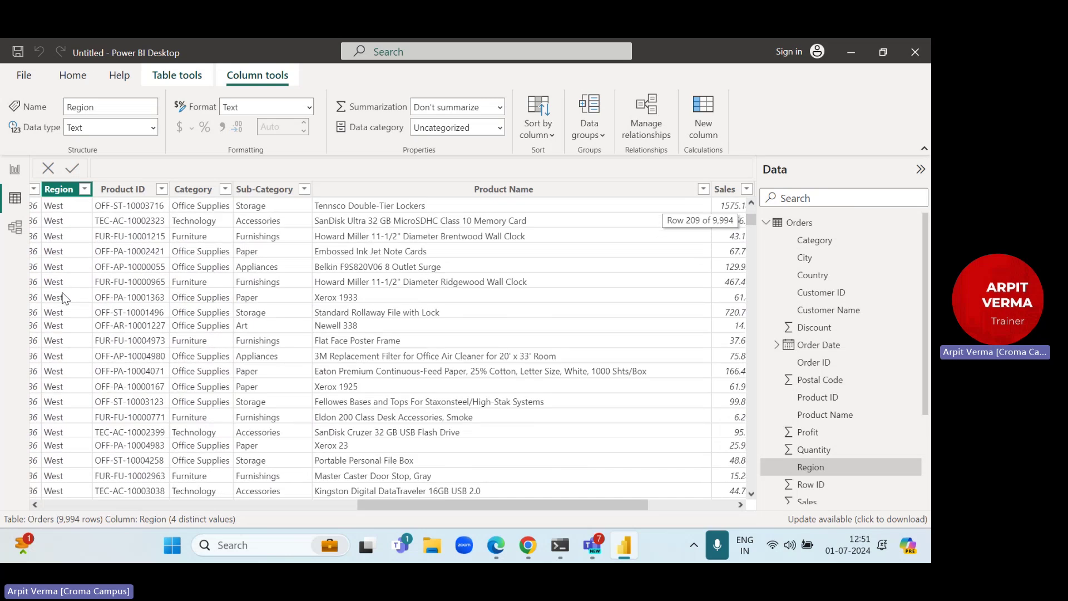
pyautogui.moveTo(750, 223); pyautogui.dragTo(752, 276)
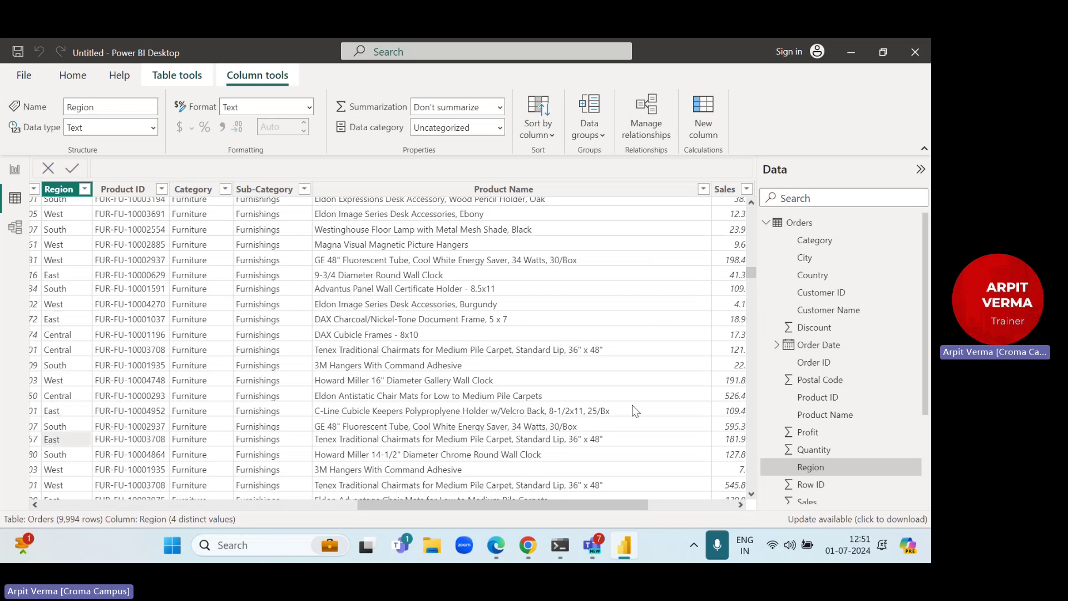
pyautogui.click(16, 169)
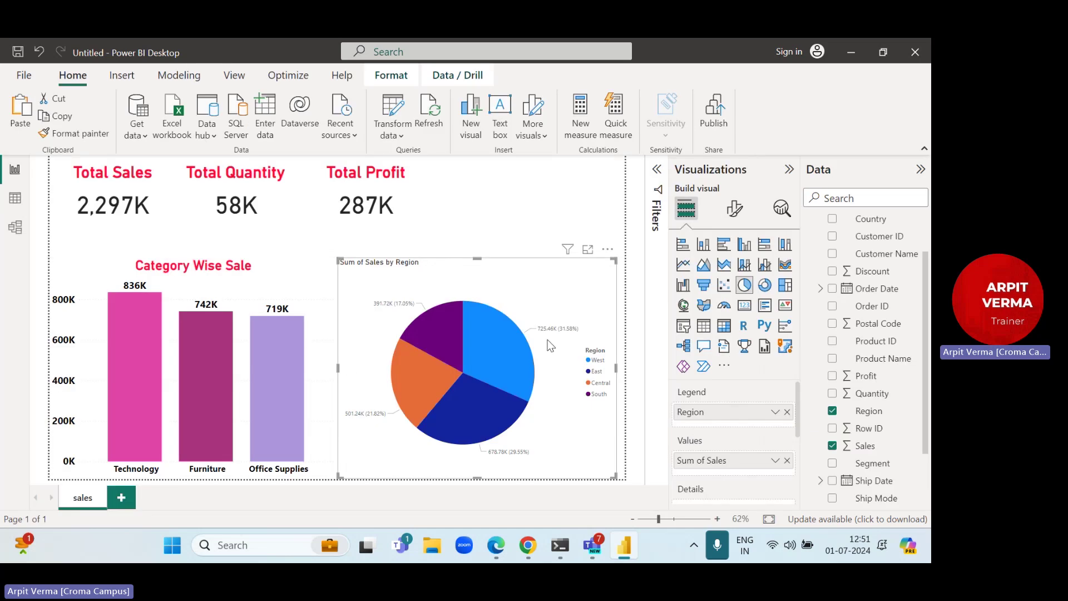
# Step: Toggle the pie chart's detail labels off and on, and try the Inside position for them
pyautogui.click(737, 216)
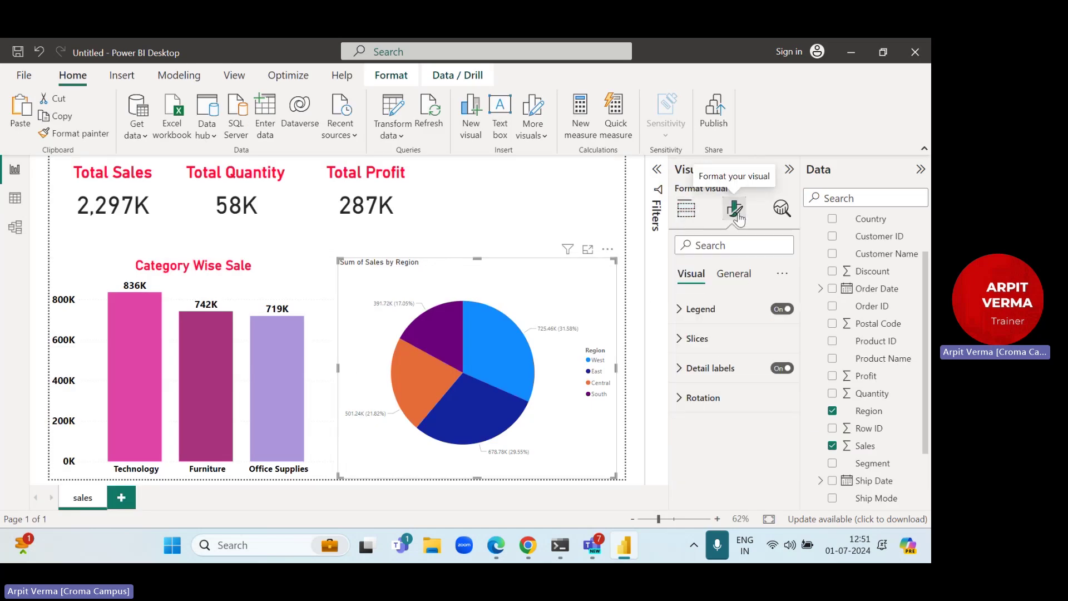
pyautogui.click(783, 369)
pyautogui.click(783, 368)
pyautogui.click(783, 368)
pyautogui.click(783, 368)
pyautogui.click(683, 371)
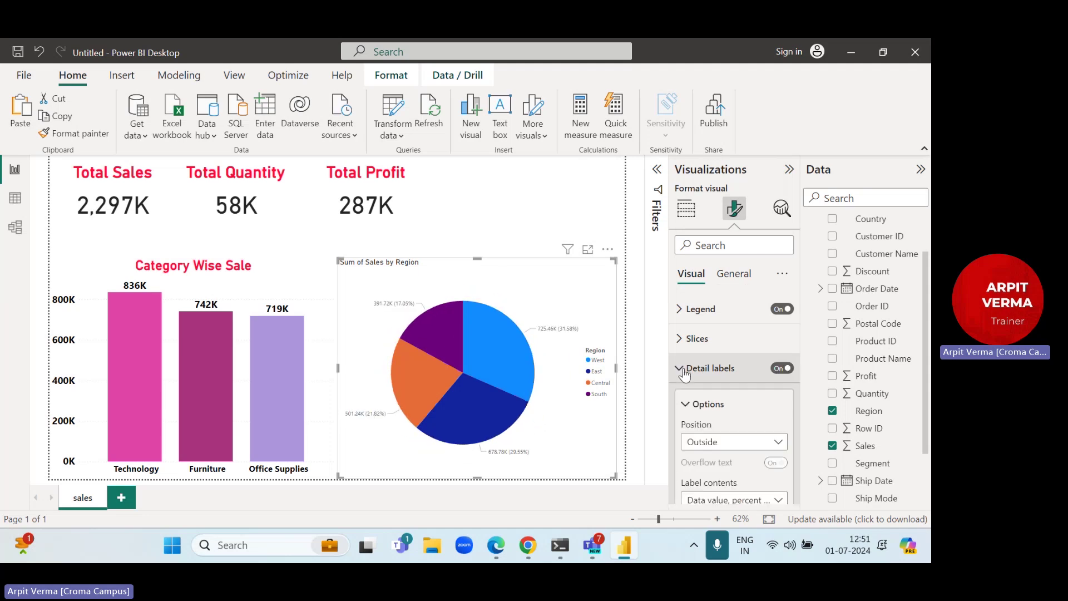
pyautogui.scroll(-2, 722, 374)
pyautogui.click(723, 336)
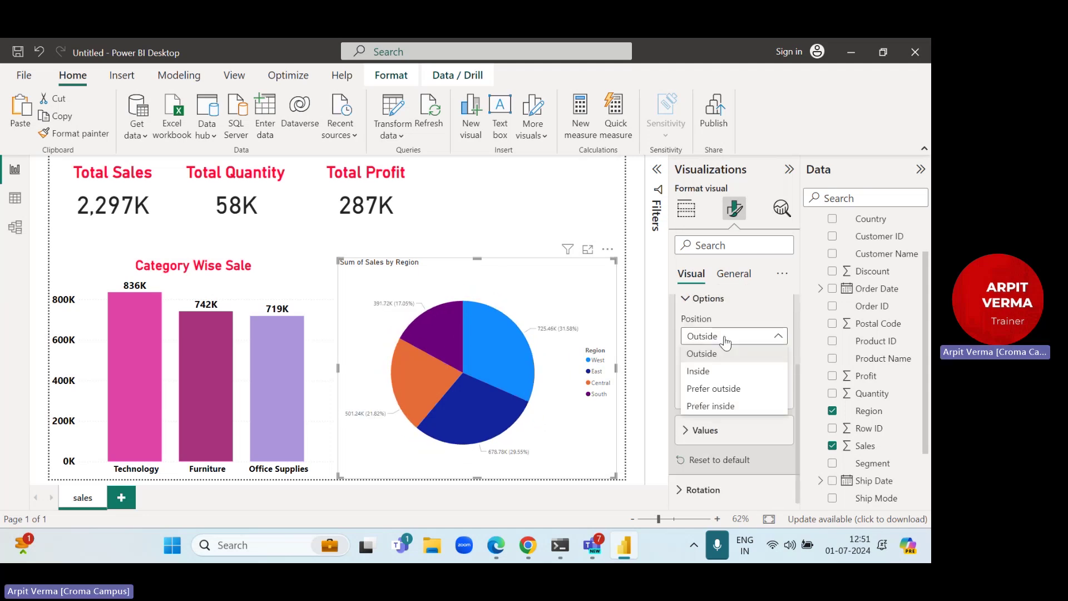
pyautogui.click(717, 370)
# Step: Format the pie chart's detail label values as size 15 and bold
pyautogui.click(723, 439)
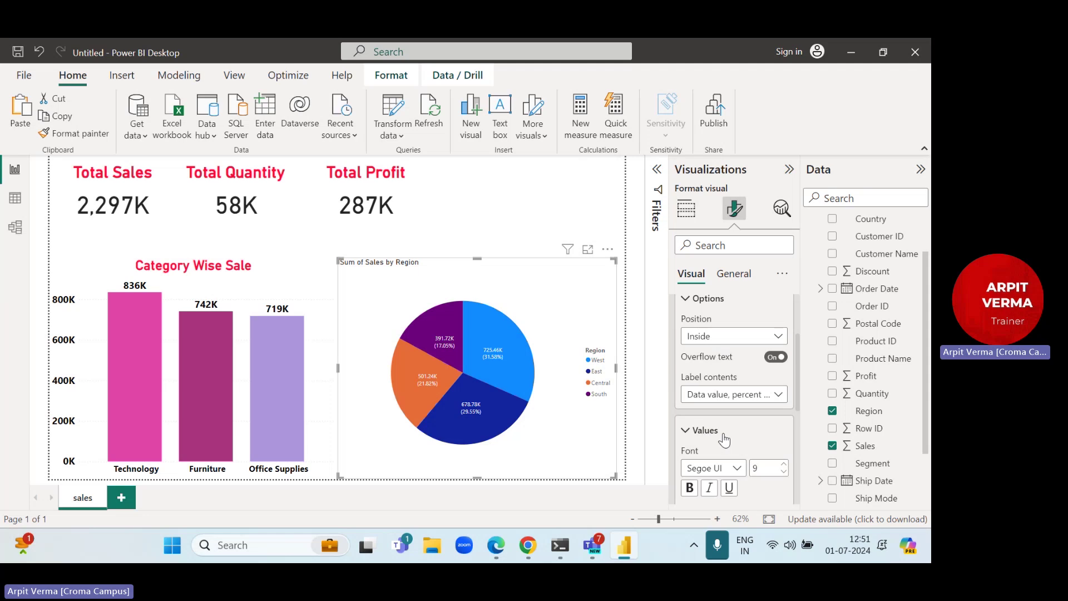
pyautogui.scroll(-3, 723, 440)
pyautogui.click(784, 319)
pyautogui.click(784, 320)
pyautogui.click(784, 319)
pyautogui.click(784, 319)
pyautogui.click(784, 320)
pyautogui.click(783, 319)
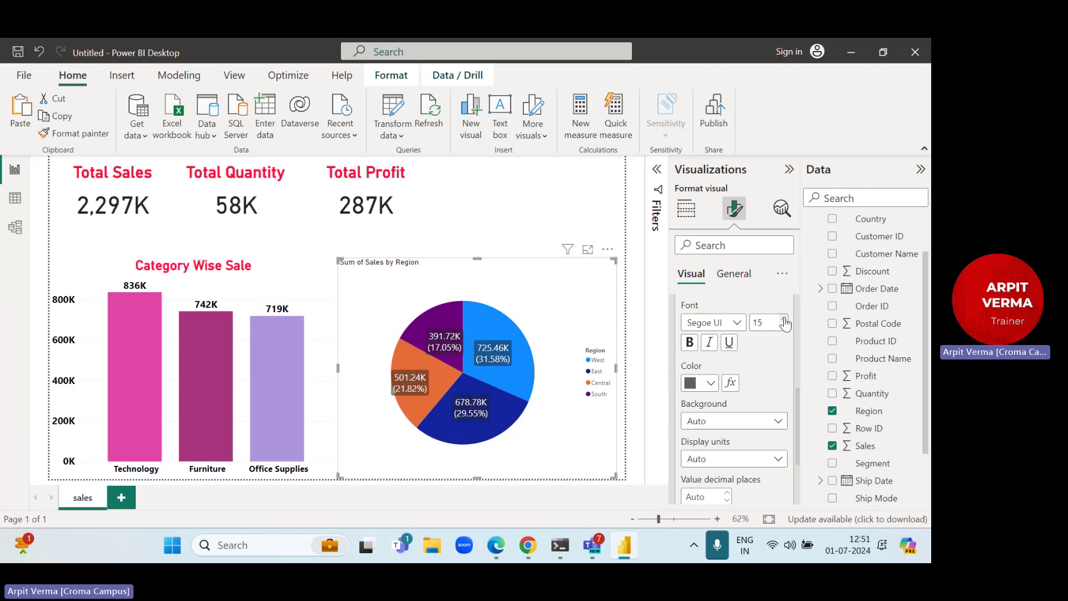
pyautogui.click(689, 342)
# Step: Compare the Outside and Inside positions for the pie chart's detail labels and settle on Outside
pyautogui.scroll(3, 723, 356)
pyautogui.click(718, 336)
pyautogui.click(709, 354)
pyautogui.click(709, 336)
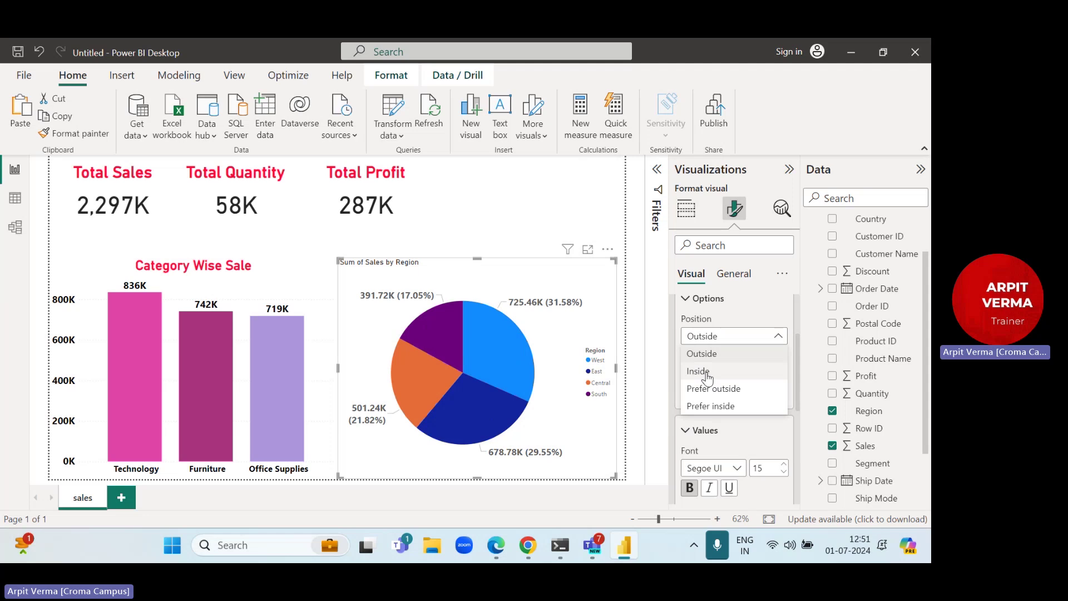
pyautogui.click(698, 371)
pyautogui.click(709, 336)
pyautogui.click(709, 353)
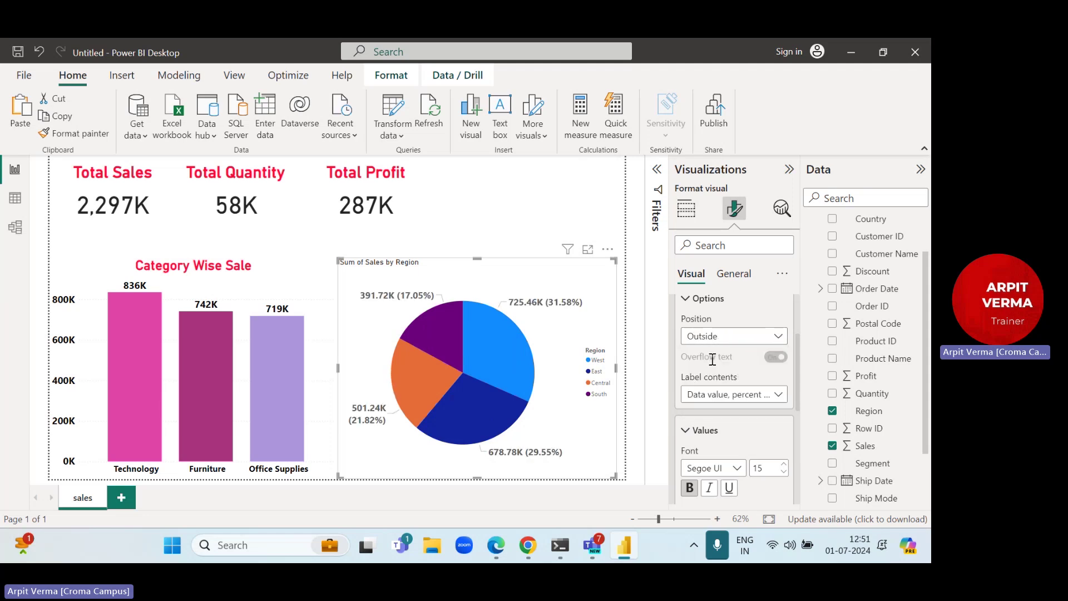
# Step: Compare the Category, Data value, Percent of total and Category, data value contents for the pie chart's detail labels, and settle on Data value
pyautogui.click(704, 401)
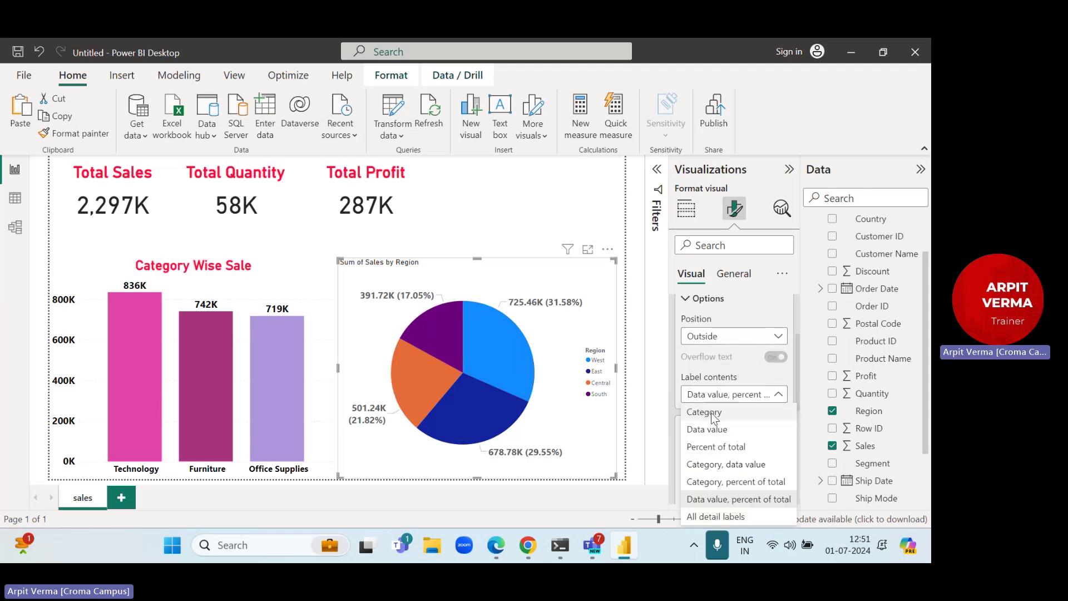
pyautogui.click(704, 412)
pyautogui.click(718, 394)
pyautogui.click(707, 429)
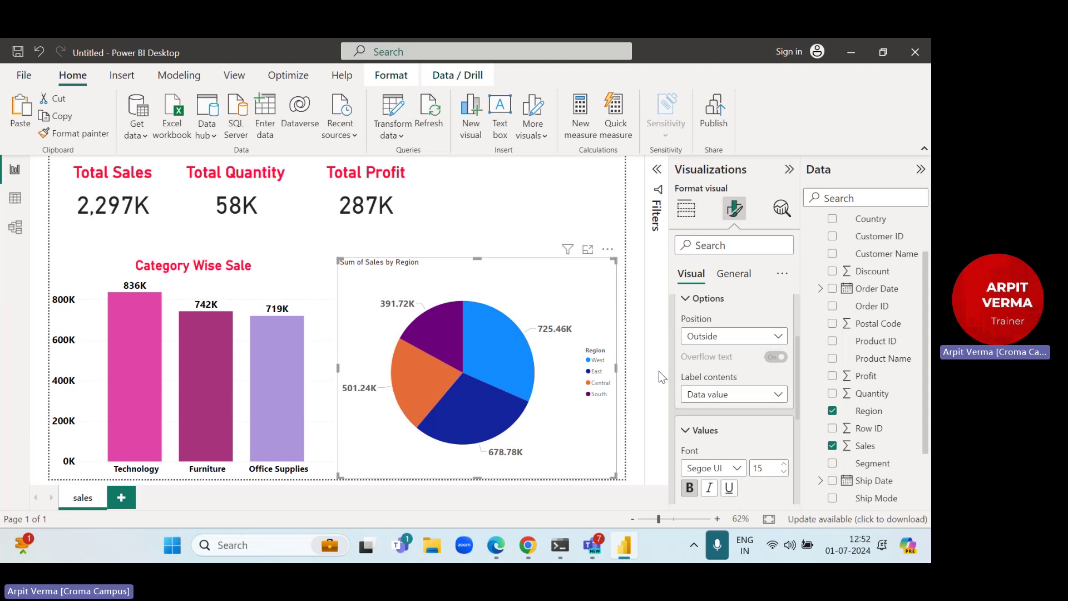
pyautogui.click(723, 394)
pyautogui.click(718, 446)
pyautogui.click(721, 402)
pyautogui.click(726, 464)
pyautogui.click(723, 394)
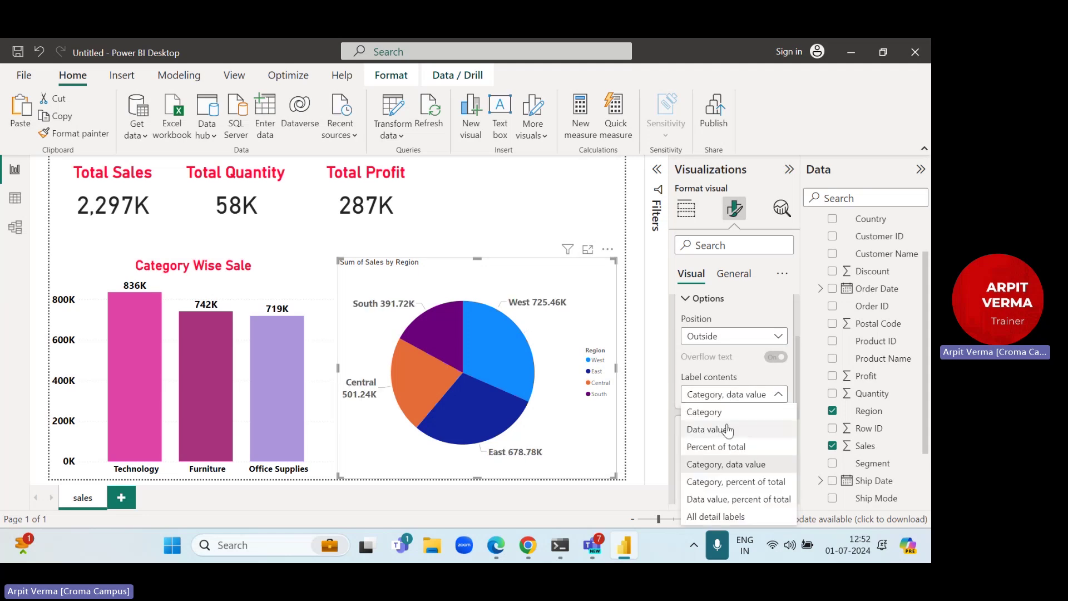
pyautogui.click(727, 430)
# Step: Show the pie chart's detail label values with 0 decimal places and display units of Thousands
pyautogui.scroll(-2, 743, 409)
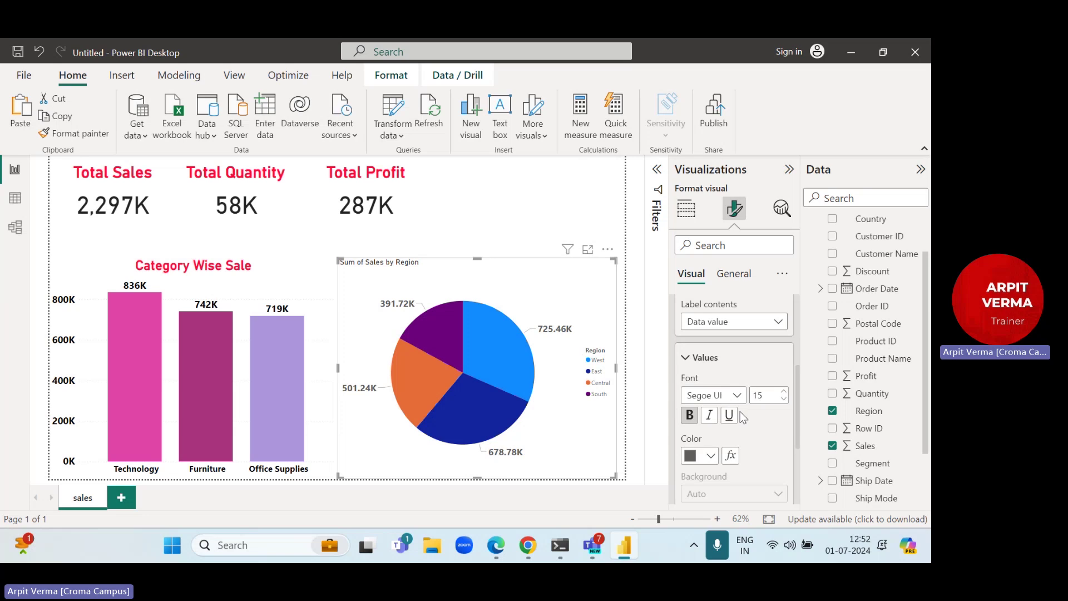
pyautogui.scroll(-3, 729, 429)
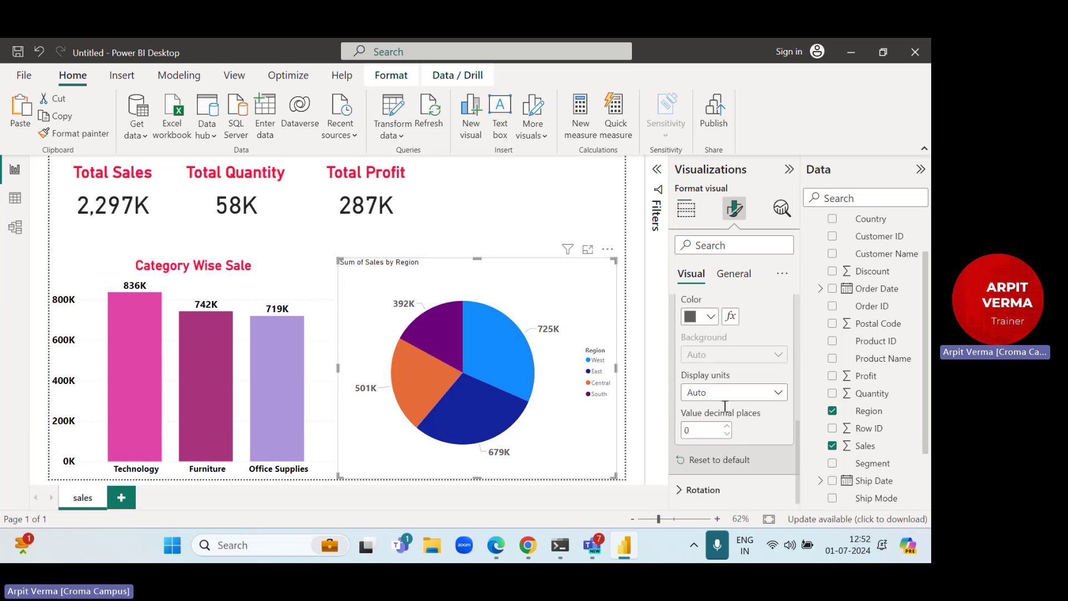
pyautogui.click(722, 397)
pyautogui.click(708, 445)
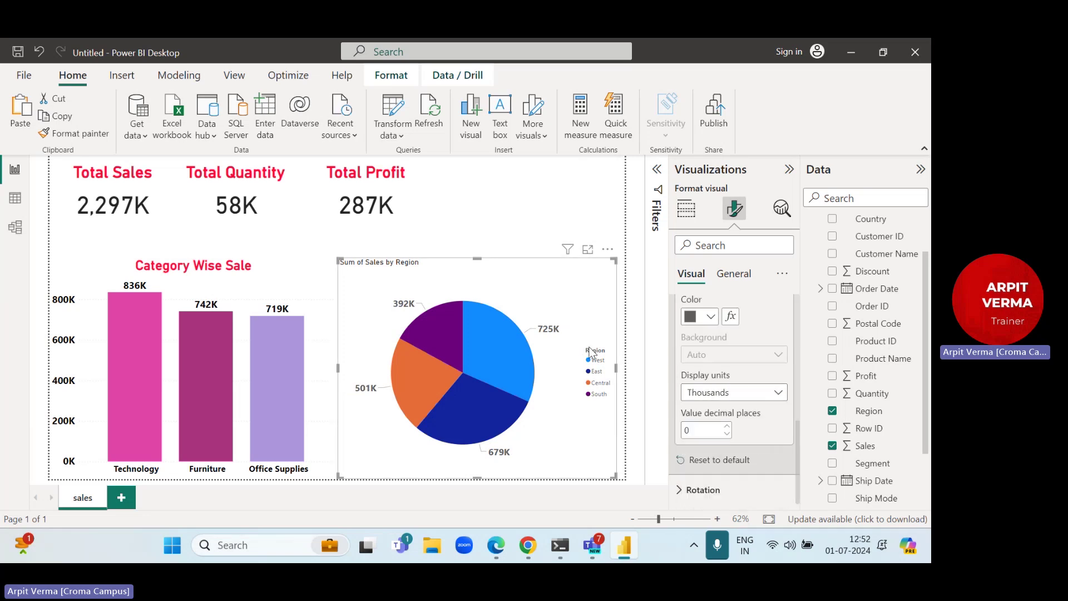
pyautogui.scroll(5, 726, 410)
pyautogui.click(723, 361)
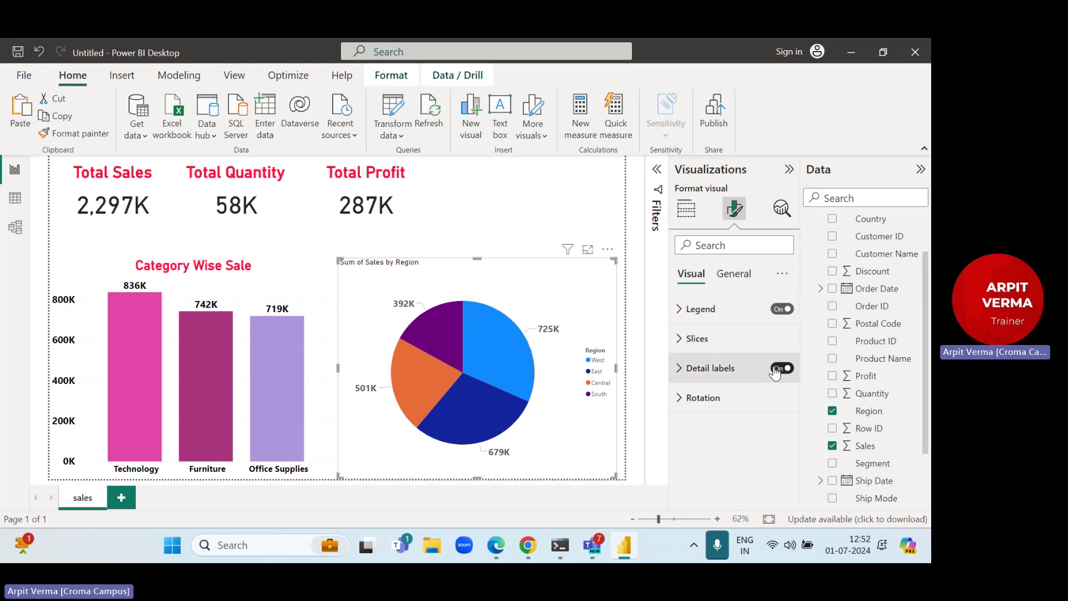
# Step: Toggle the pie chart's legend off and on, and turn off the legend's title
pyautogui.click(782, 309)
pyautogui.click(782, 309)
pyautogui.click(680, 312)
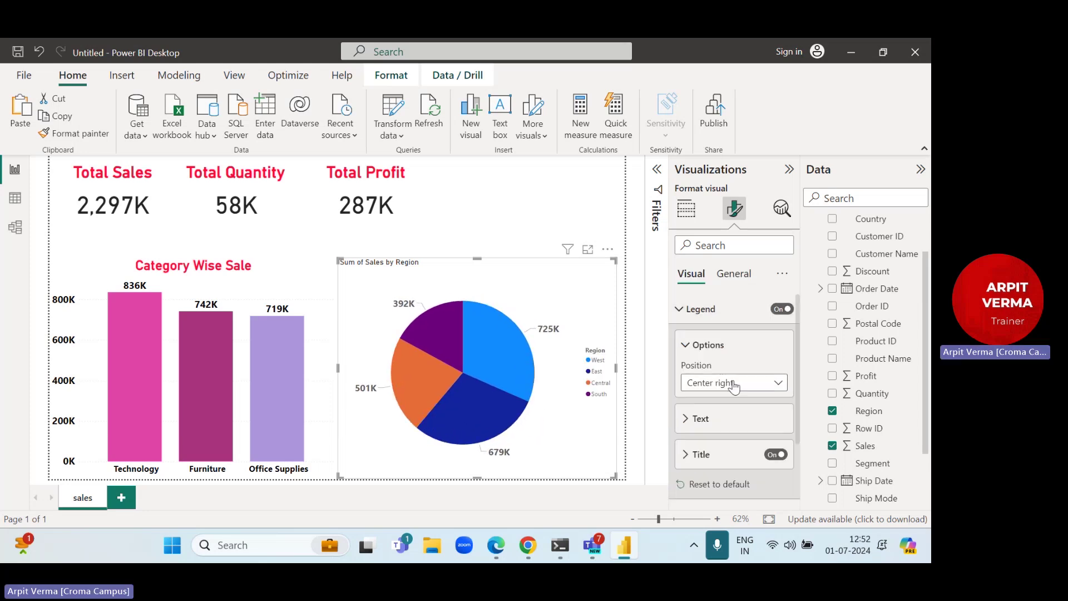
pyautogui.click(777, 454)
pyautogui.click(778, 454)
pyautogui.click(777, 454)
# Step: Format the pie chart's legend text as size 17 and bold
pyautogui.click(718, 419)
pyautogui.click(784, 453)
pyautogui.click(784, 452)
pyautogui.click(783, 452)
pyautogui.click(784, 452)
pyautogui.click(784, 452)
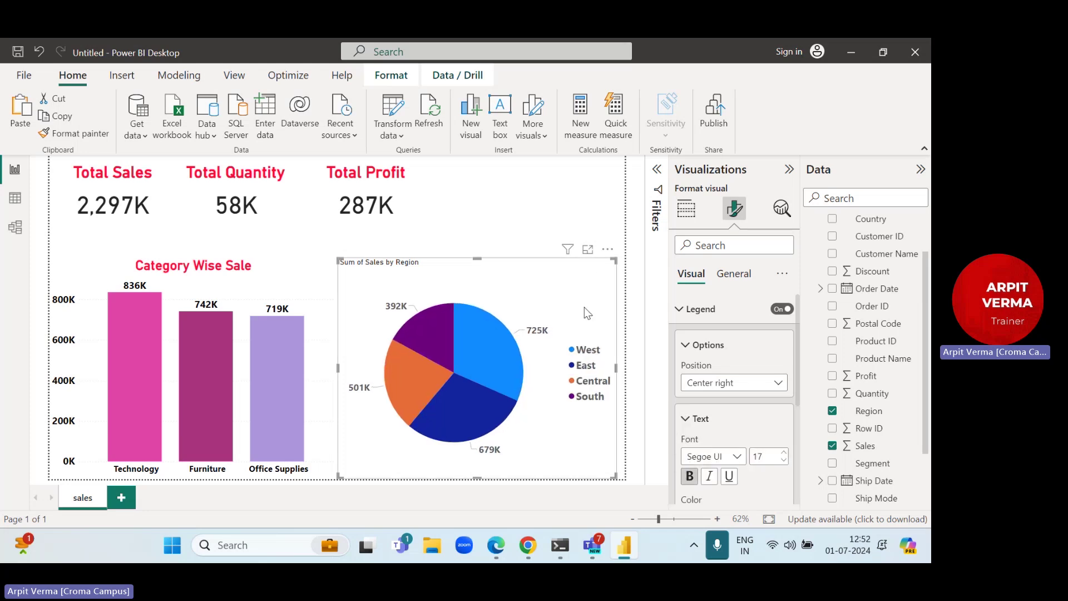
# Step: Compare the Top right, Top center and Top left positions for the pie chart's legend, and settle on Top right
pyautogui.click(736, 383)
pyautogui.click(709, 242)
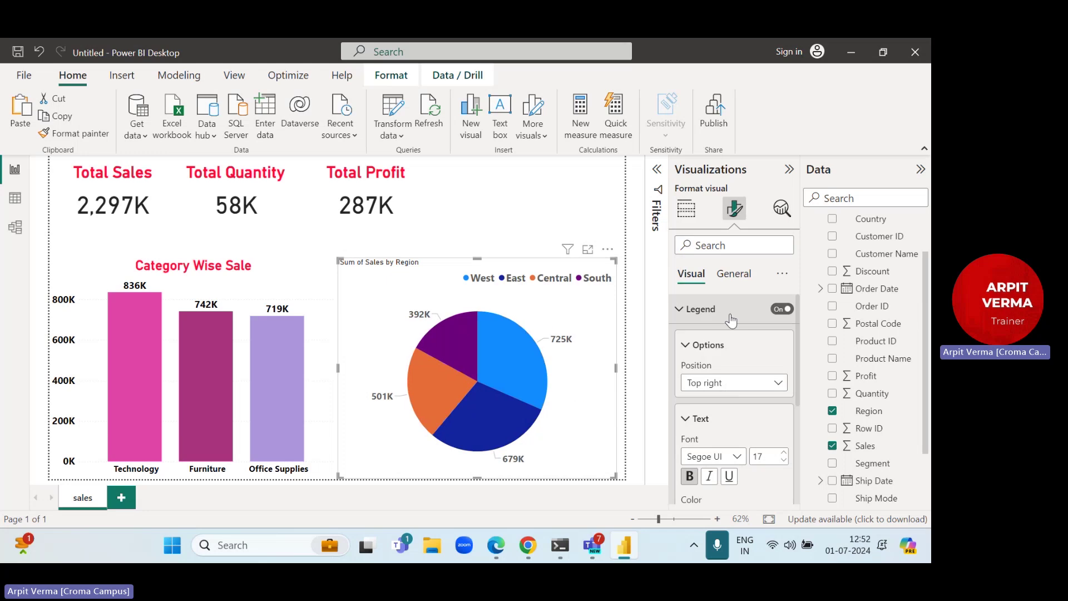
pyautogui.click(730, 384)
pyautogui.click(704, 233)
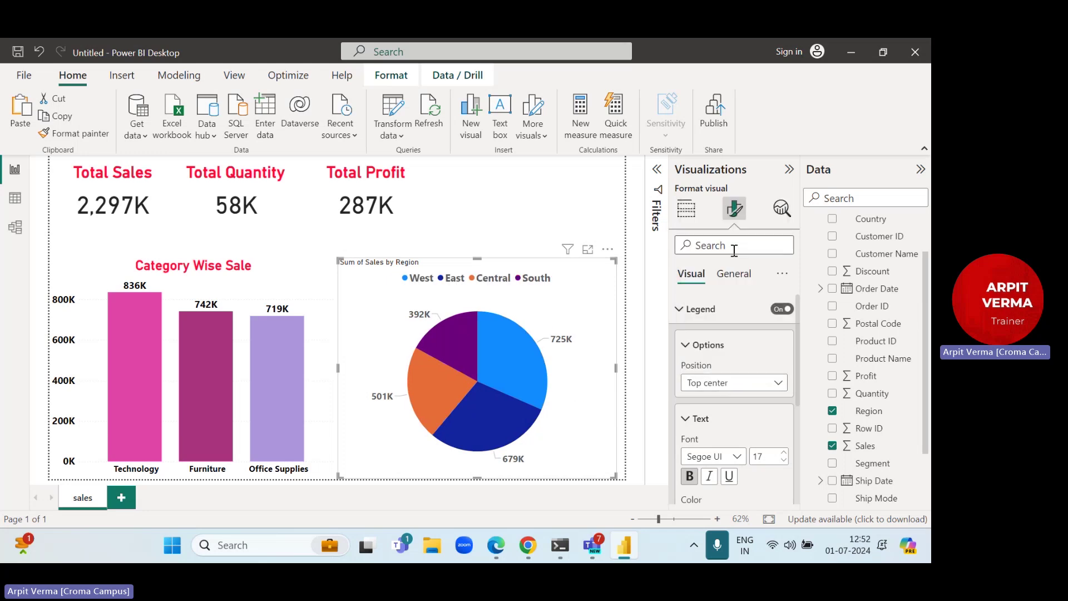
pyautogui.click(749, 381)
pyautogui.click(702, 208)
pyautogui.click(743, 381)
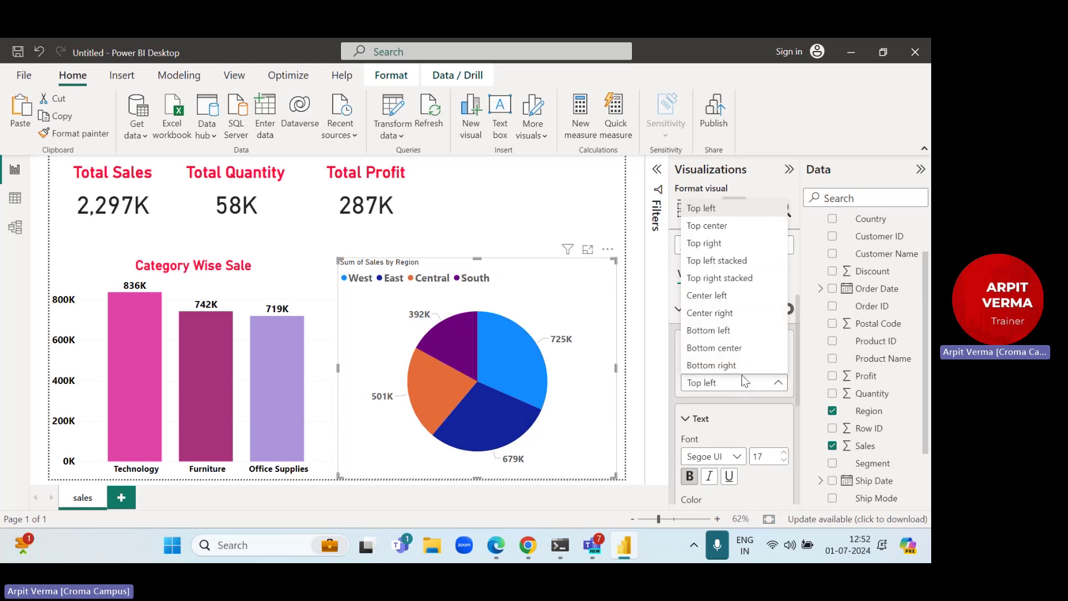
pyautogui.click(709, 243)
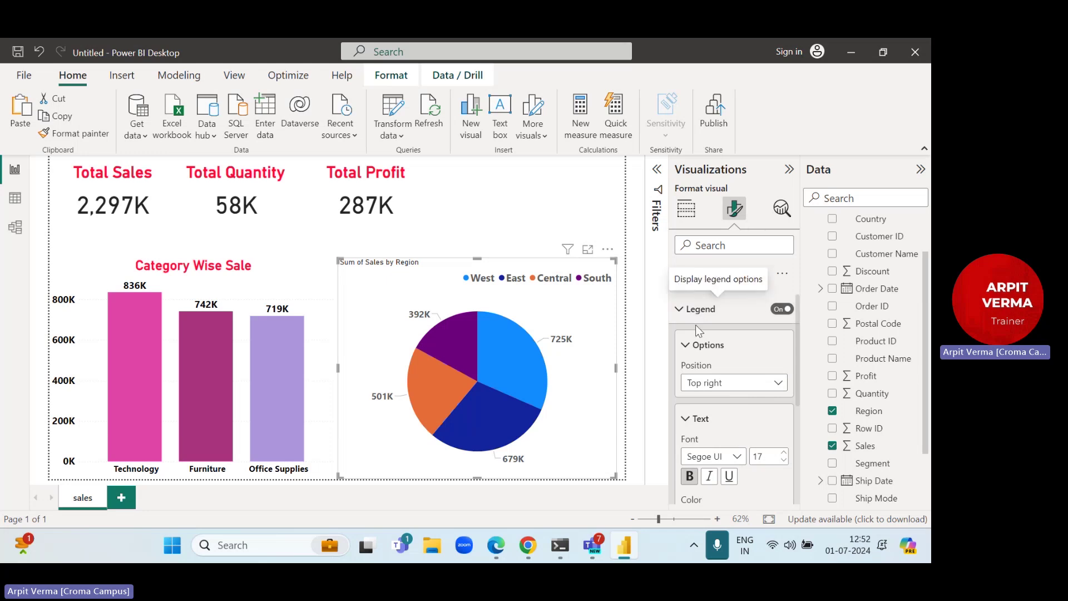
# Step: Change the pie chart's title text to "Region Wise Sales"
pyautogui.click(733, 273)
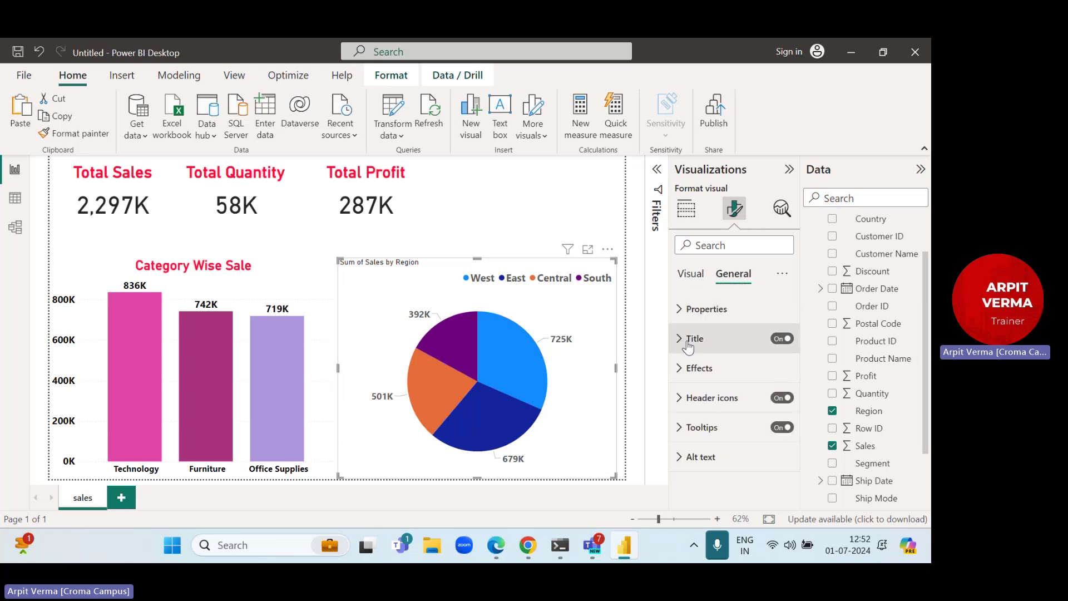
pyautogui.click(680, 339)
pyautogui.click(743, 413)
pyautogui.hotkey('ctrl', 'a')
pyautogui.write('Region')
pyautogui.click(744, 412)
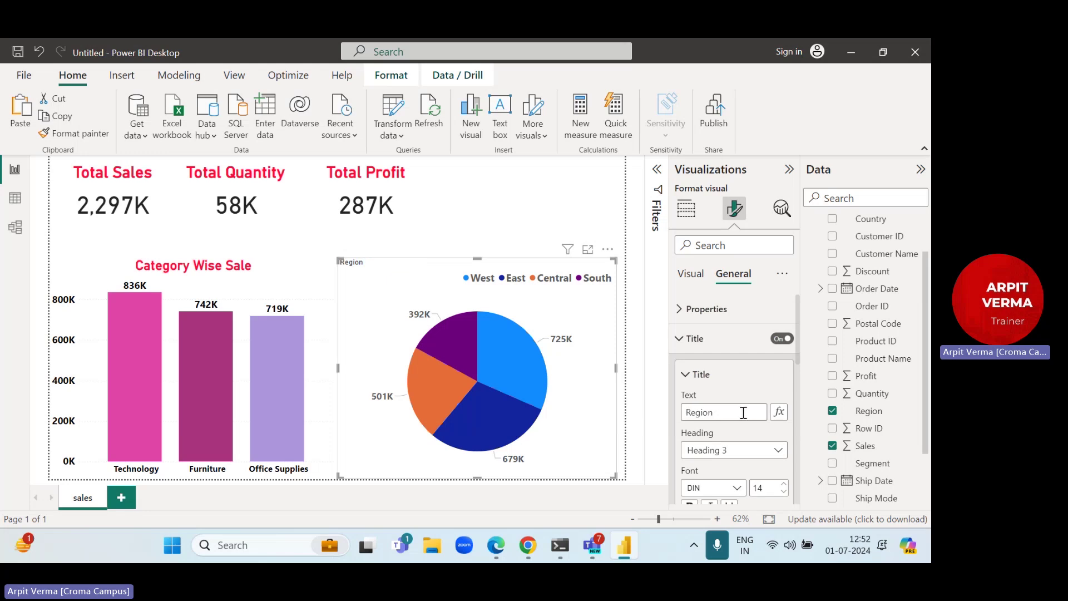
pyautogui.write('Wise Sales')
# Step: Make the pie chart's title bold, enlarge it and color it with the red from the recent colors
pyautogui.scroll(-2, 743, 412)
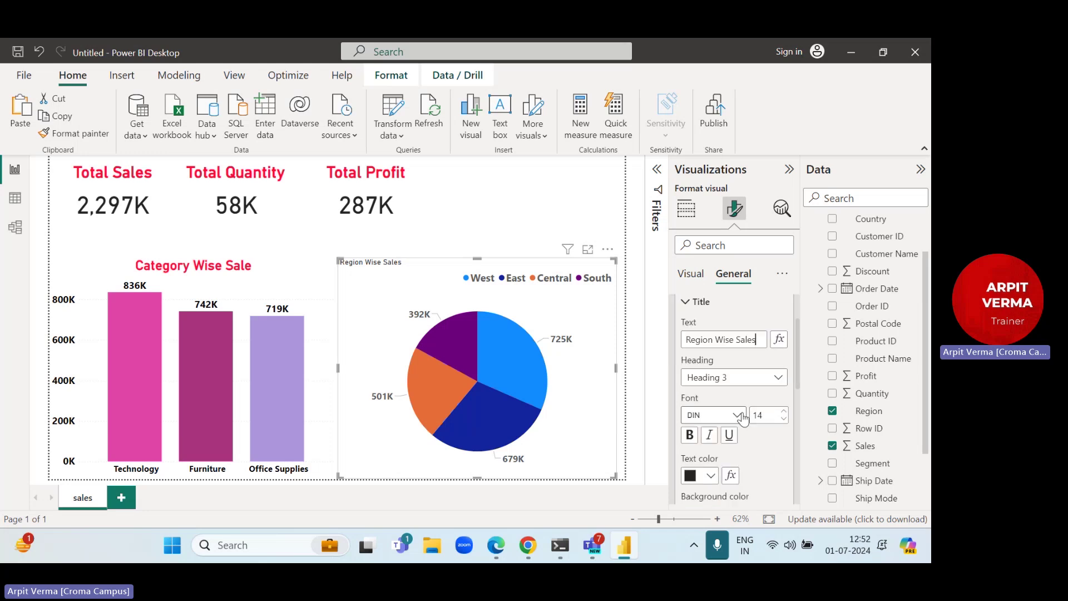
pyautogui.click(689, 435)
pyautogui.click(783, 411)
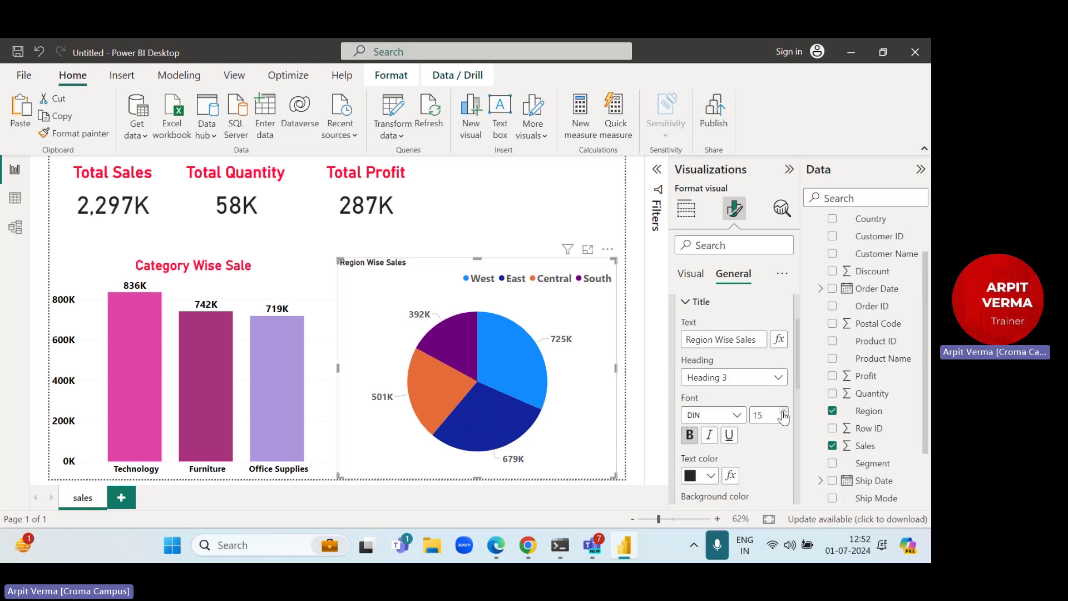
pyautogui.click(711, 475)
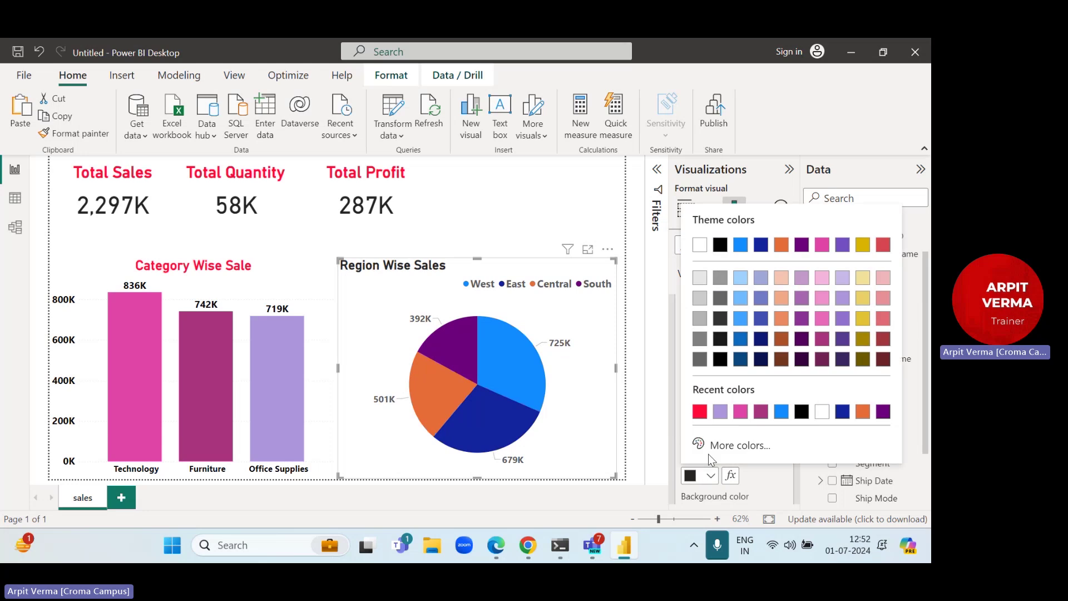
pyautogui.click(700, 412)
# Step: Center the pie chart's title horizontally, set its font size to 26 and deselect the chart
pyautogui.scroll(-4, 718, 414)
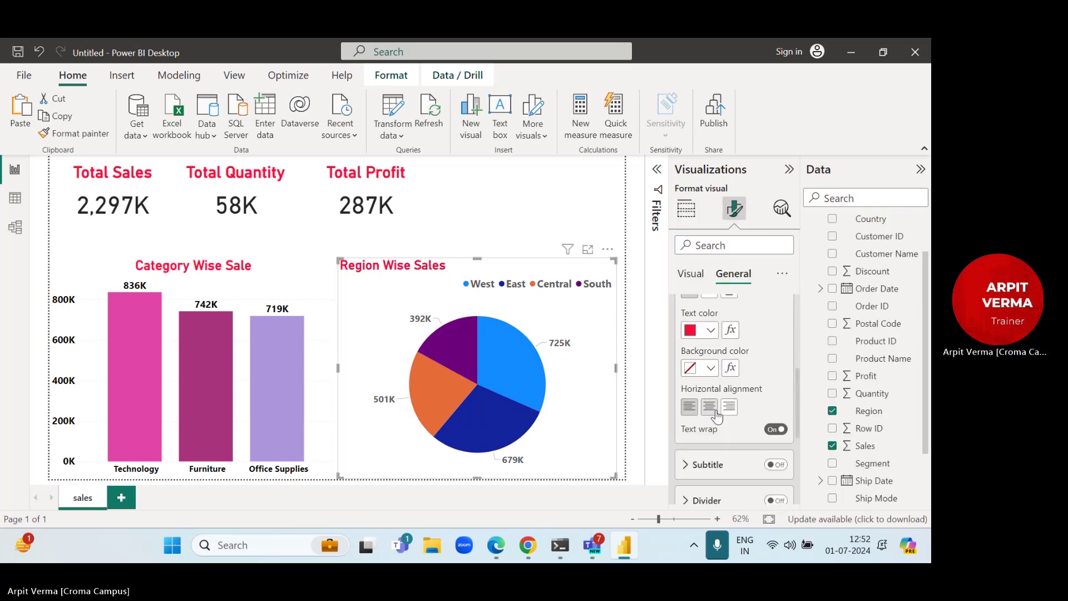
pyautogui.click(715, 411)
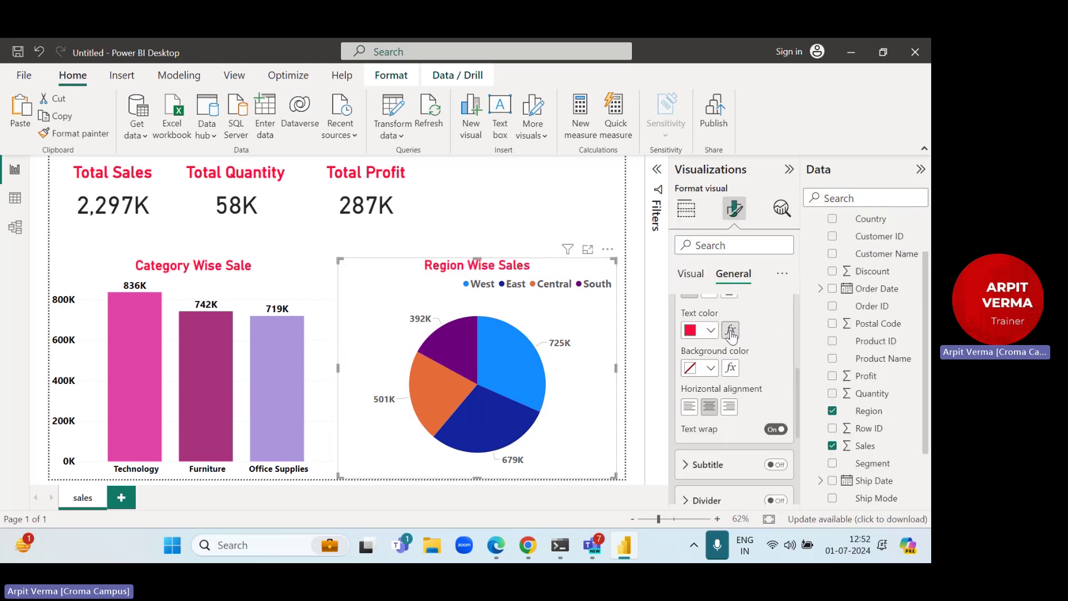
pyautogui.scroll(3, 784, 334)
pyautogui.click(783, 340)
pyautogui.click(783, 340)
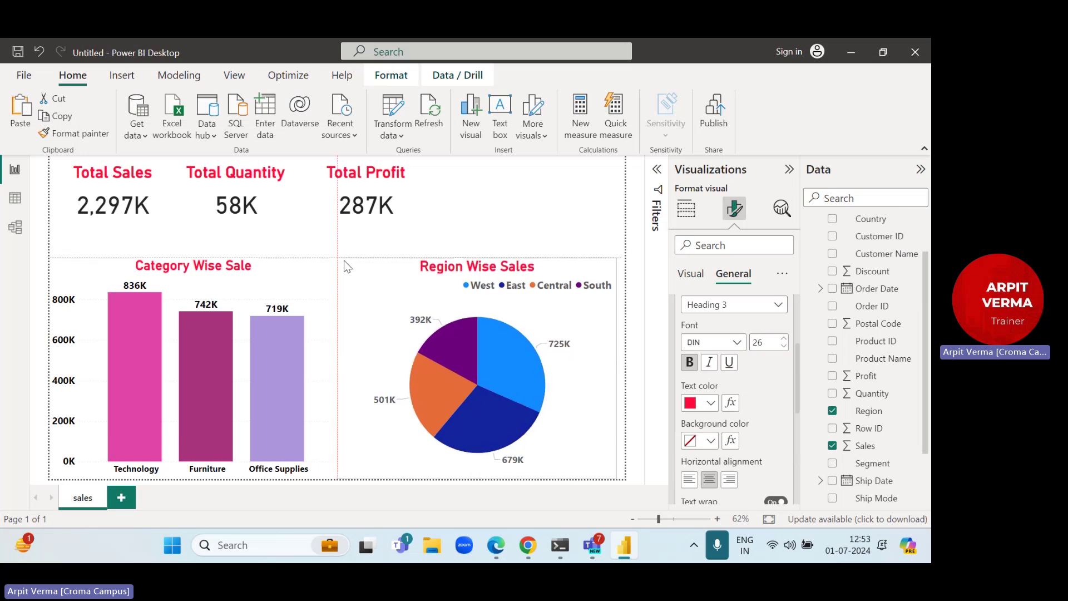
pyautogui.click(470, 198)
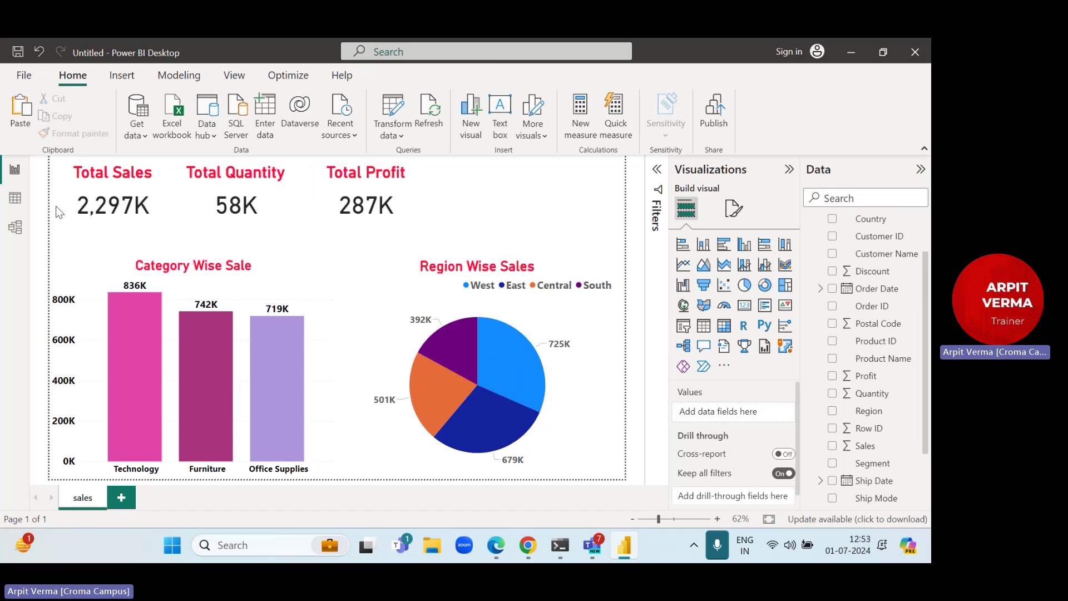
# Step: Go to the Orders table's data, review its Sales to Profit columns and add a new calculated column
pyautogui.click(2, 207)
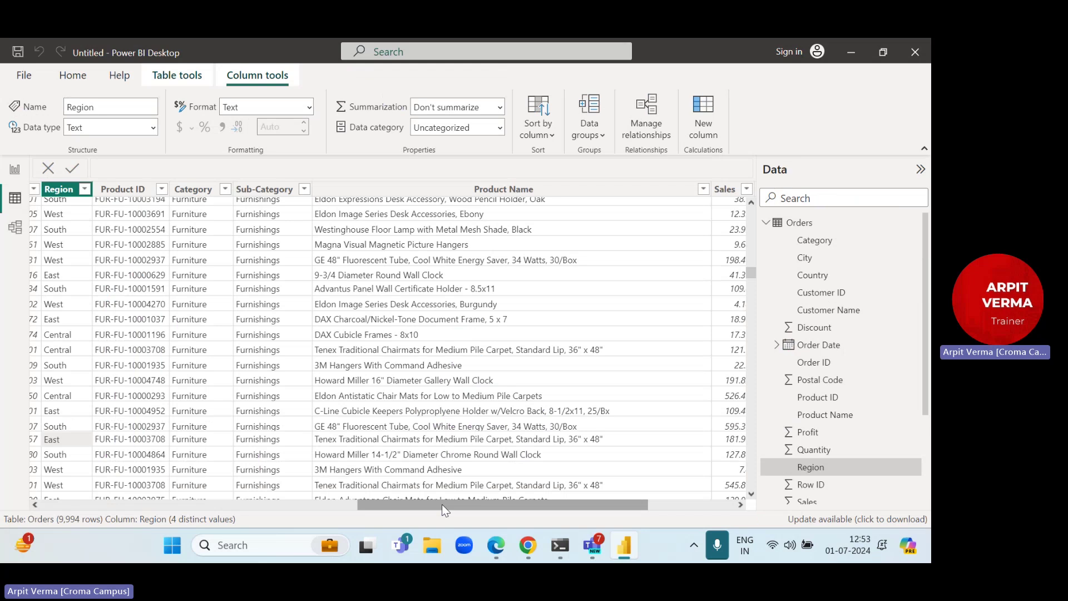
pyautogui.moveTo(442, 504); pyautogui.dragTo(528, 504)
pyautogui.moveTo(751, 273); pyautogui.dragTo(593, 231)
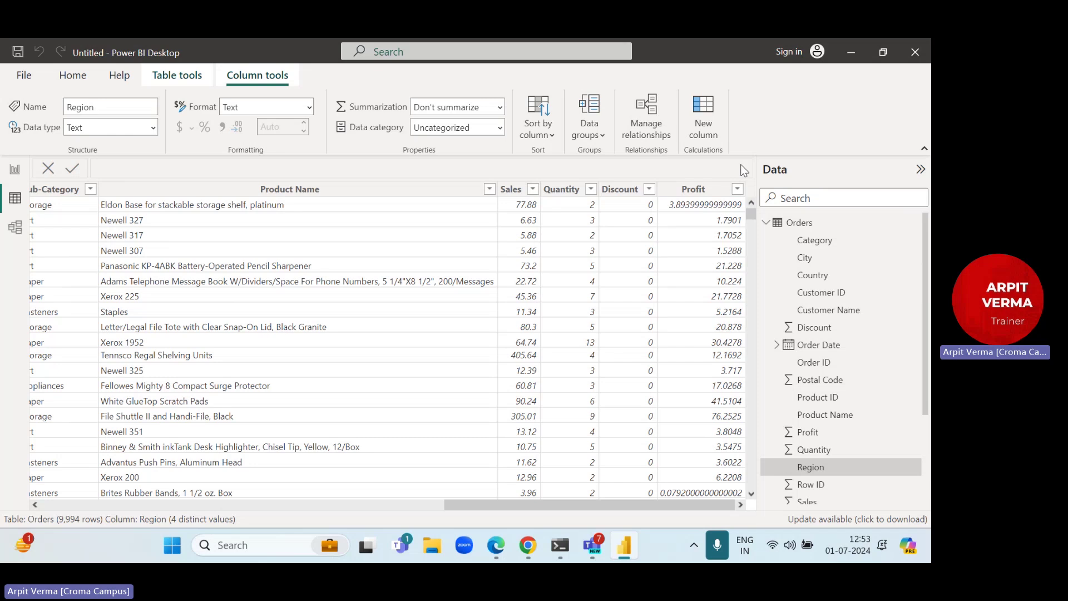
pyautogui.click(801, 225)
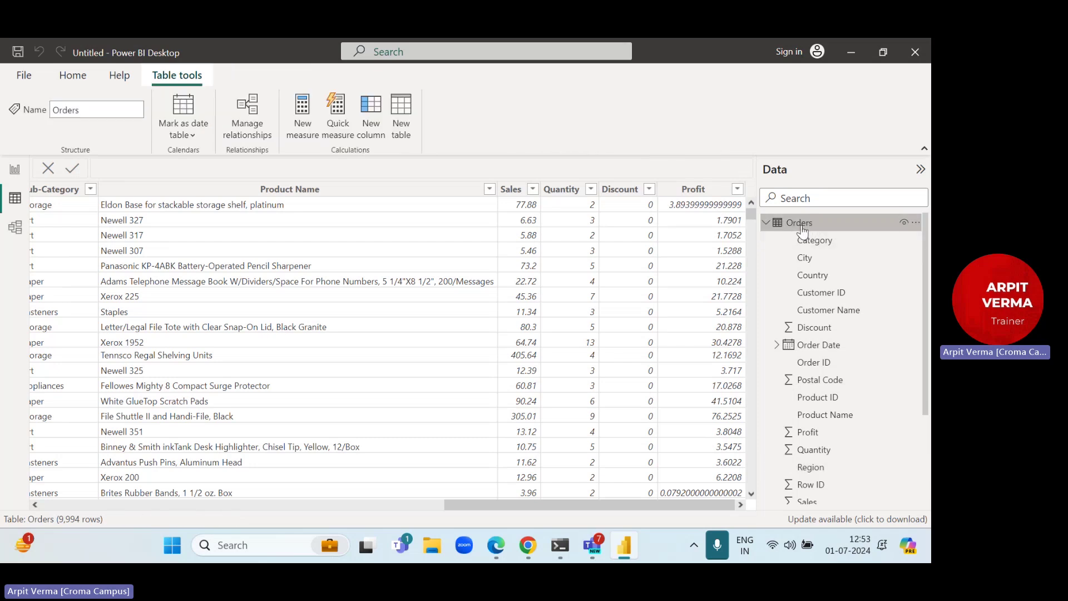
pyautogui.click(372, 129)
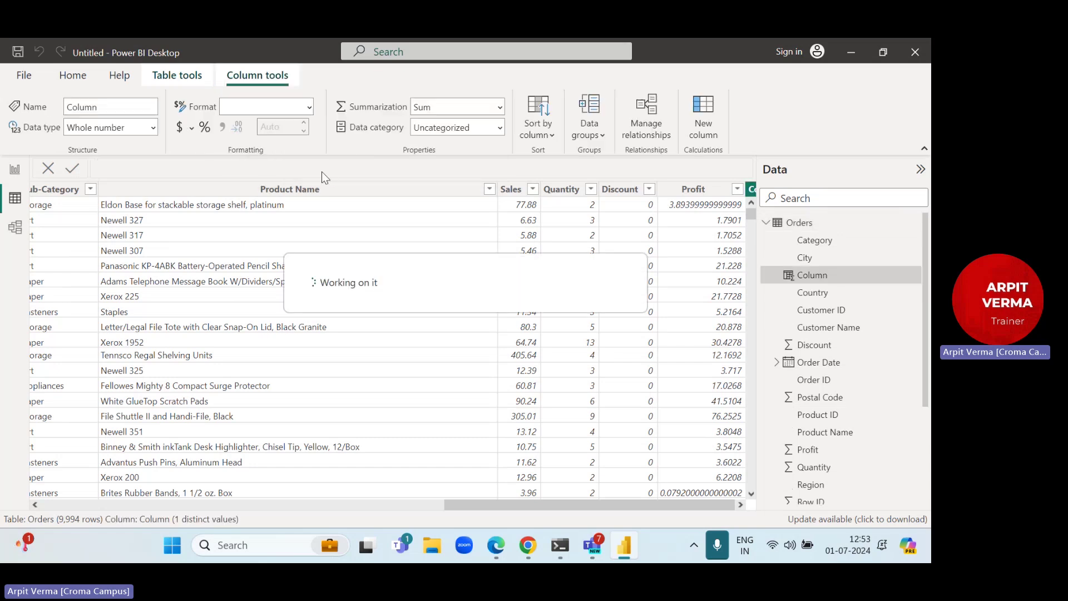
# Step: Define the new column with the formula cost=Orders[Sales]-Orders[Profit]
pyautogui.write('cos')
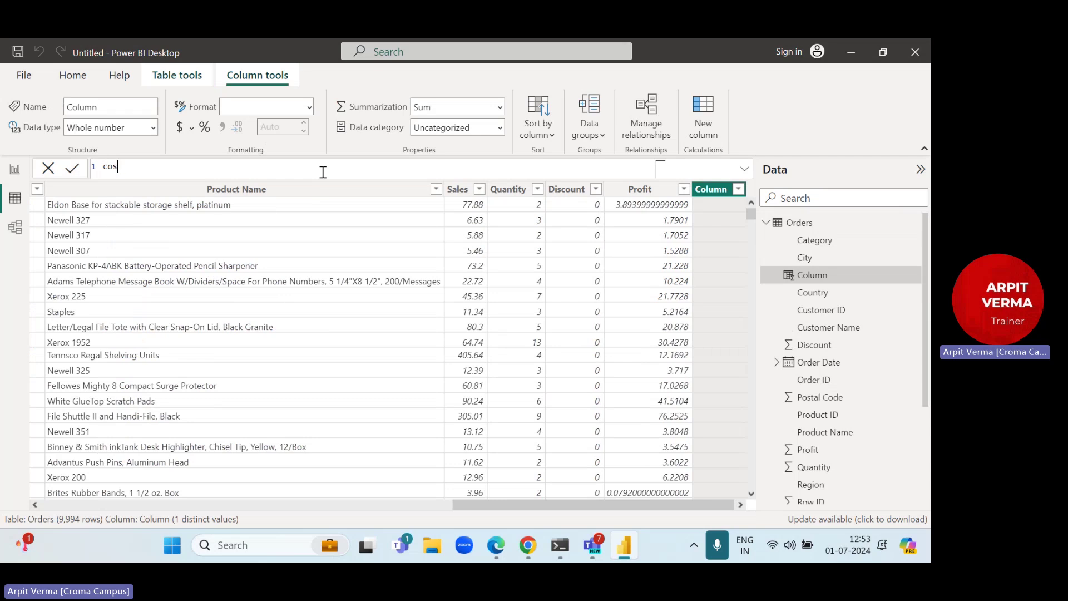
pyautogui.write('t=sale')
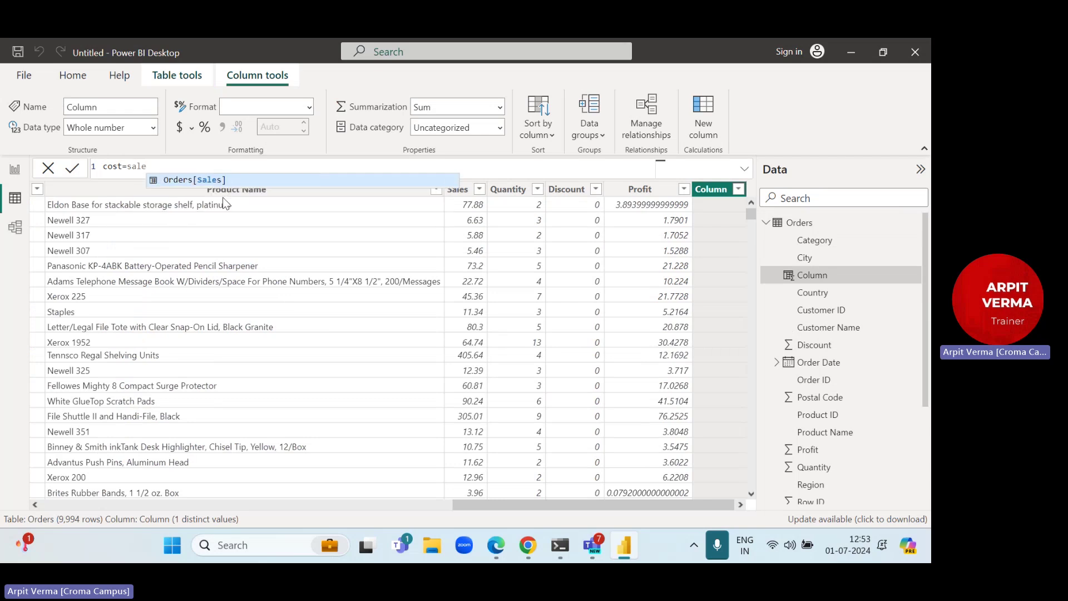
pyautogui.press('Tab')
pyautogui.write('-profi')
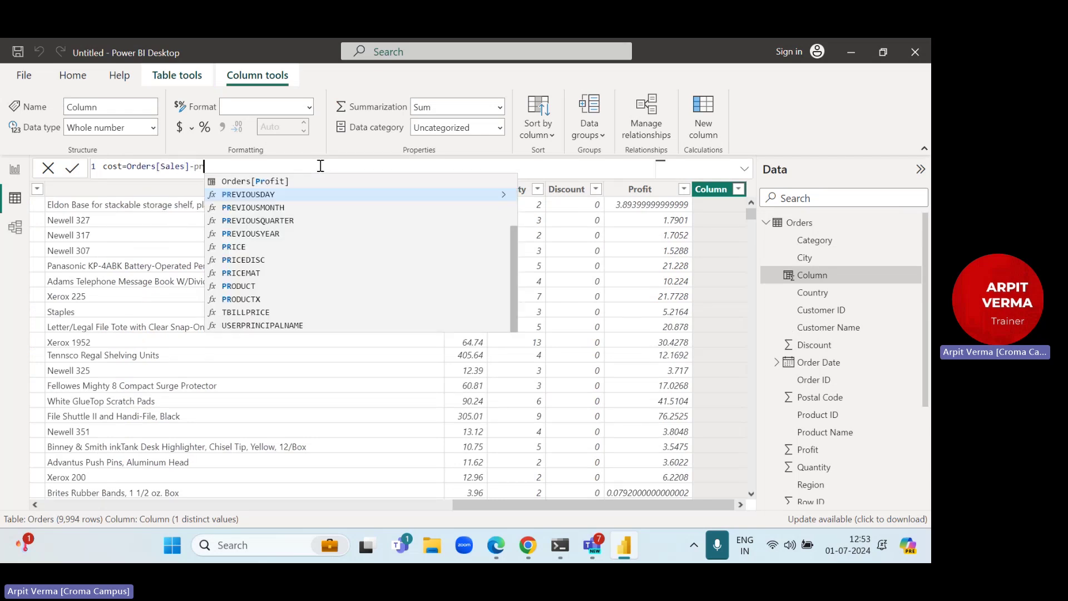
pyautogui.click(312, 179)
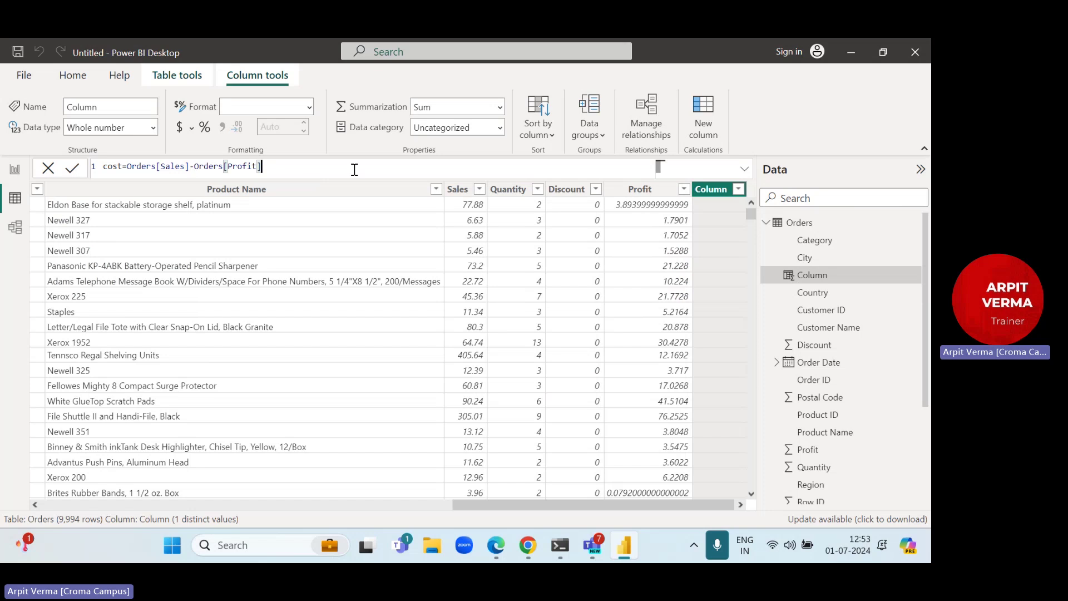
pyautogui.press('Return')
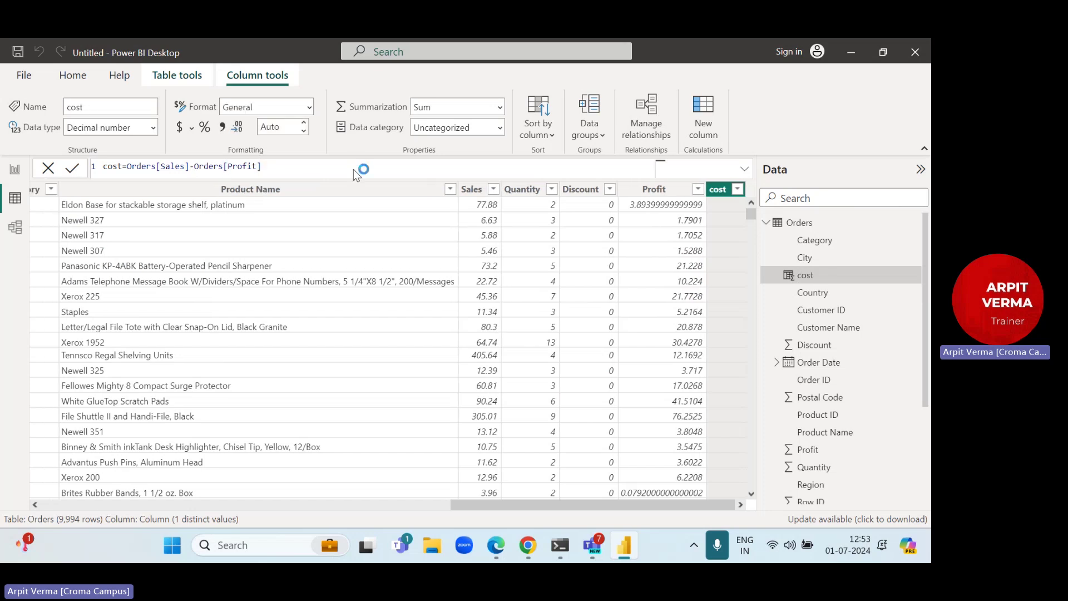
pyautogui.moveTo(136, 167); pyautogui.dragTo(286, 167)
pyautogui.click(304, 169)
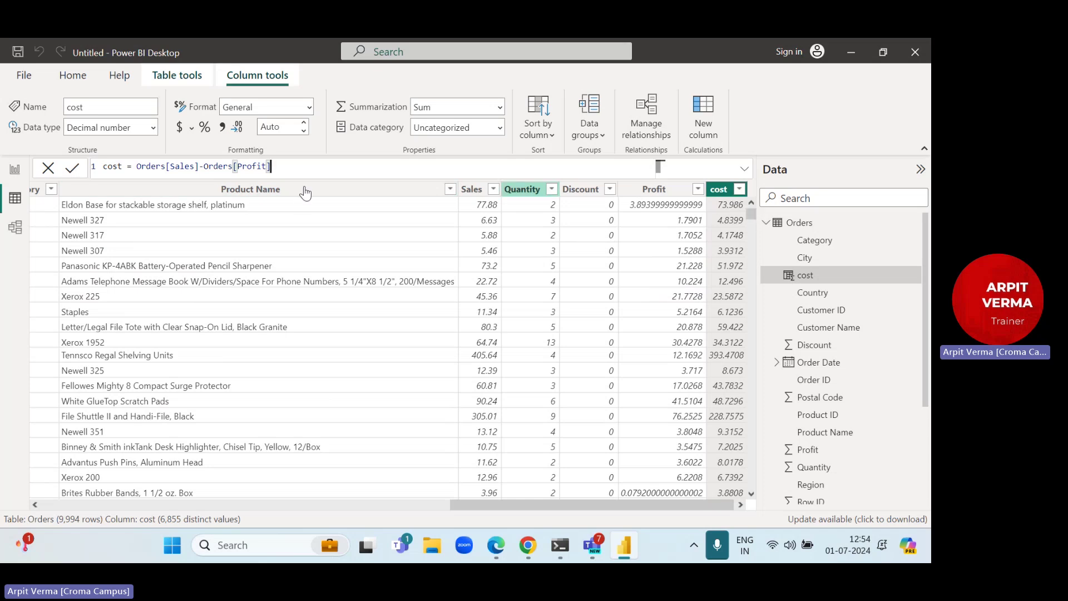
# Step: Return to the report, add a card visual and shrink it to fit beside the Total Profit card
pyautogui.click(13, 171)
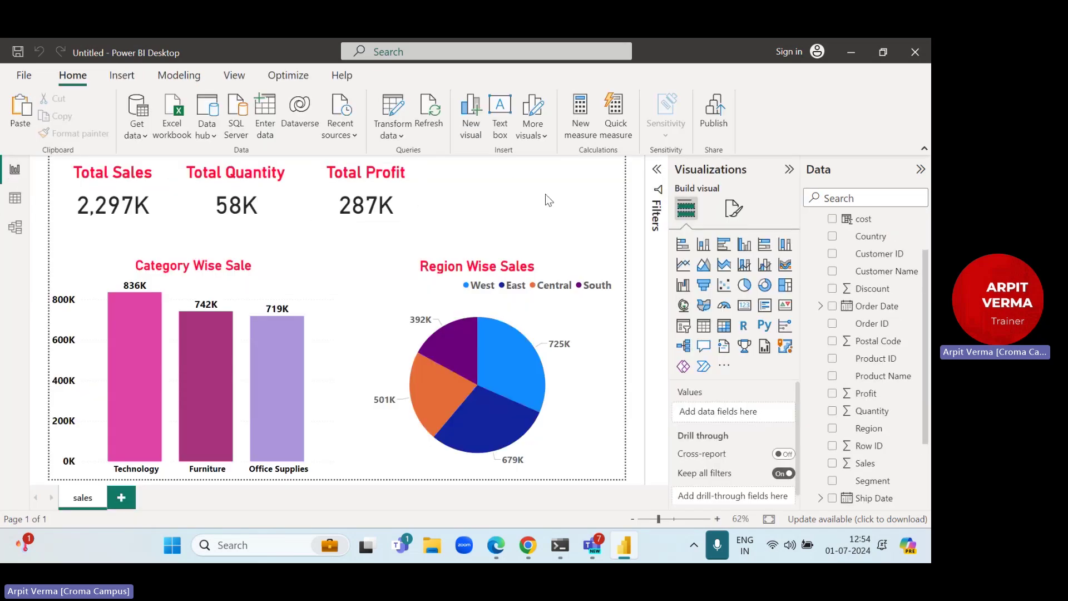
pyautogui.click(745, 305)
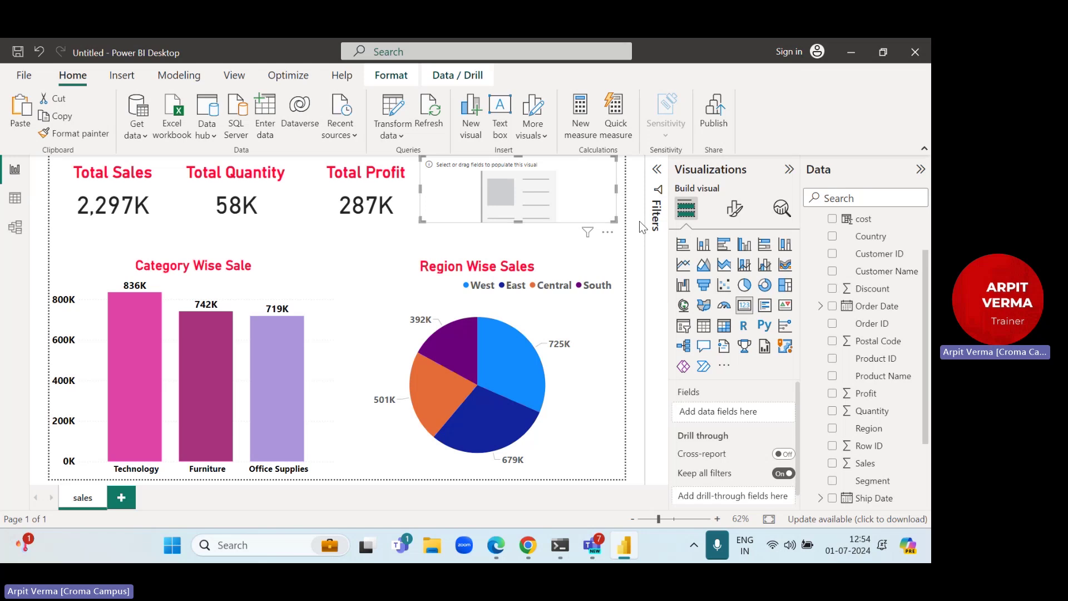
pyautogui.moveTo(614, 221); pyautogui.dragTo(481, 190)
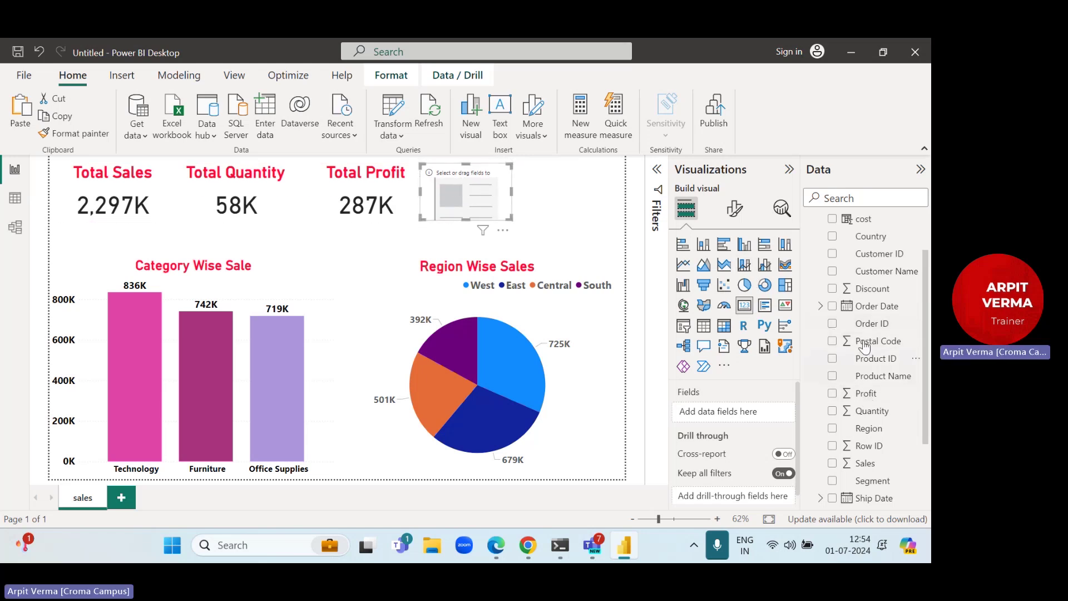
# Step: Add the cost field to the new card, copy the Total Profit card's formatting onto it and adjust its placement in the row
pyautogui.scroll(1, 863, 346)
pyautogui.moveTo(861, 274); pyautogui.dragTo(729, 411)
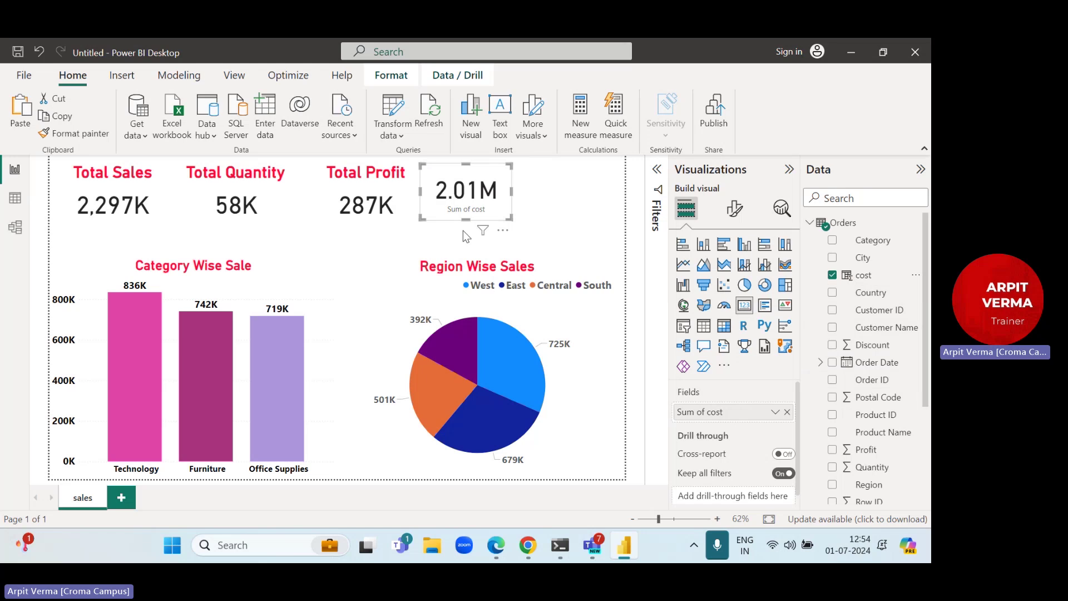
pyautogui.click(367, 192)
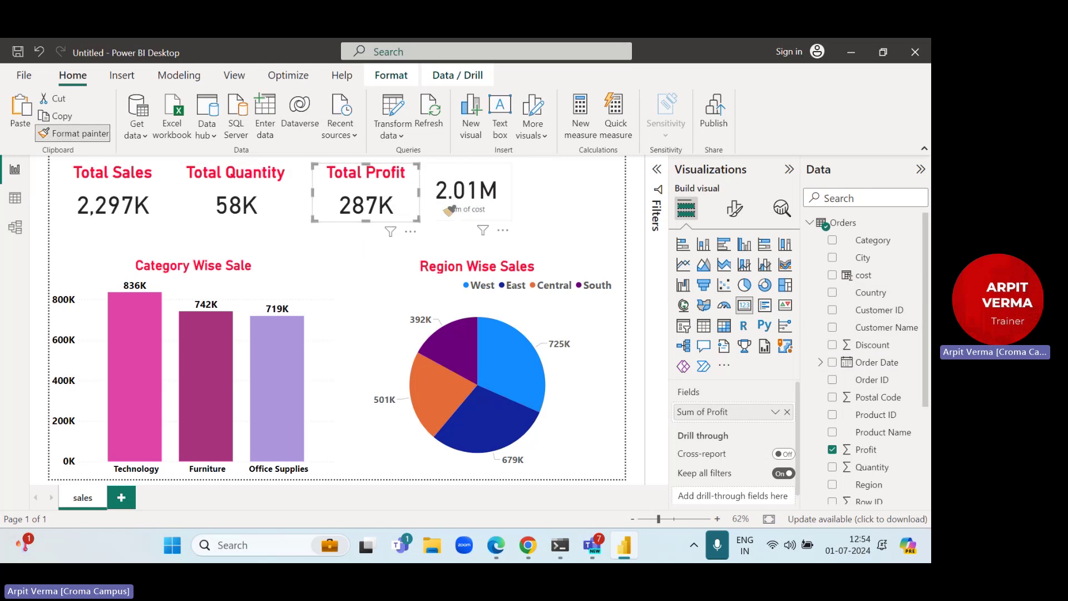
pyautogui.click(470, 196)
pyautogui.moveTo(470, 196); pyautogui.dragTo(534, 221)
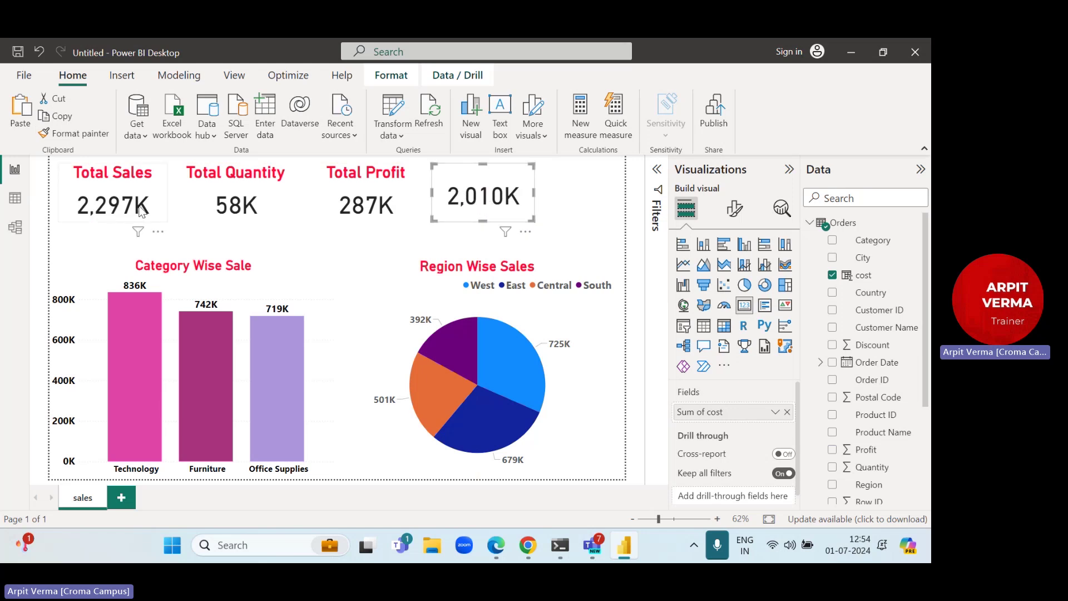
# Step: Set the cost card's title text to Total Cost
pyautogui.click(734, 208)
pyautogui.click(732, 273)
pyautogui.click(694, 338)
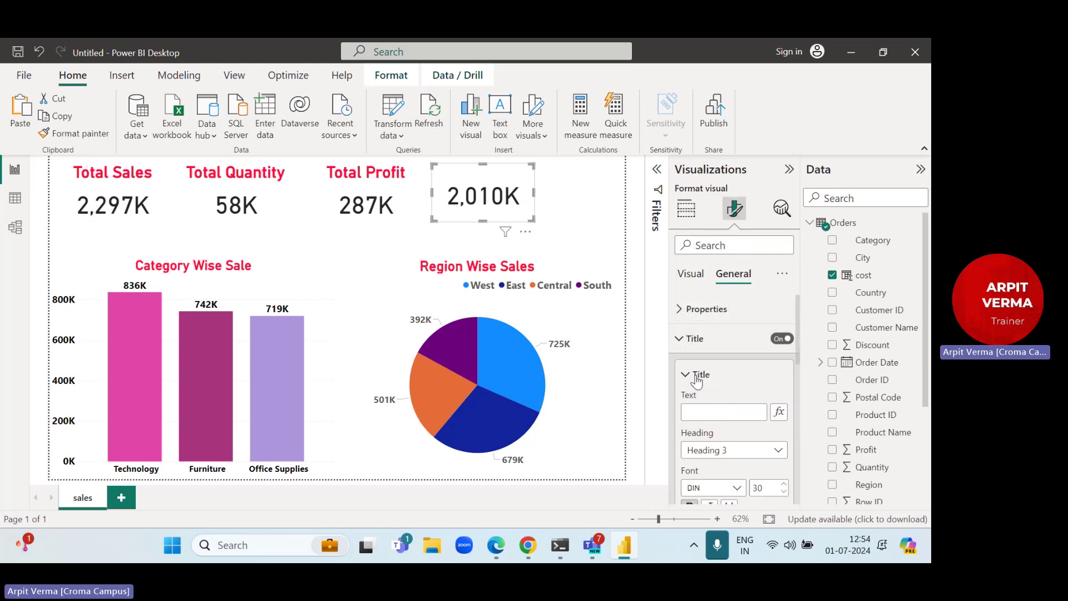
pyautogui.write('Total Cost')
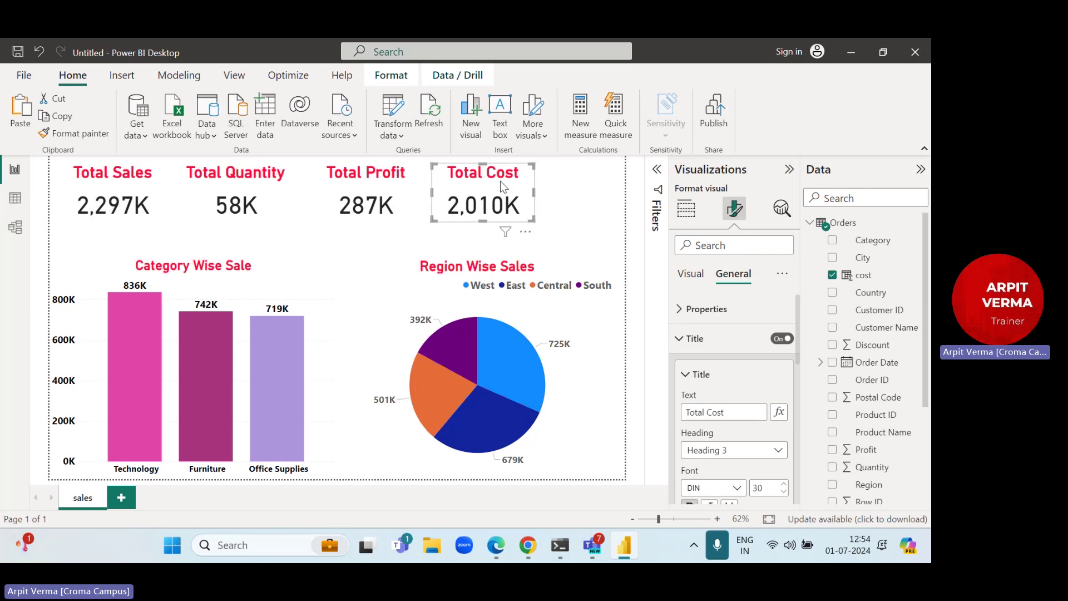
# Step: Review the cost column in the Orders table data, return to the report and try the Publish command without saving
pyautogui.click(15, 198)
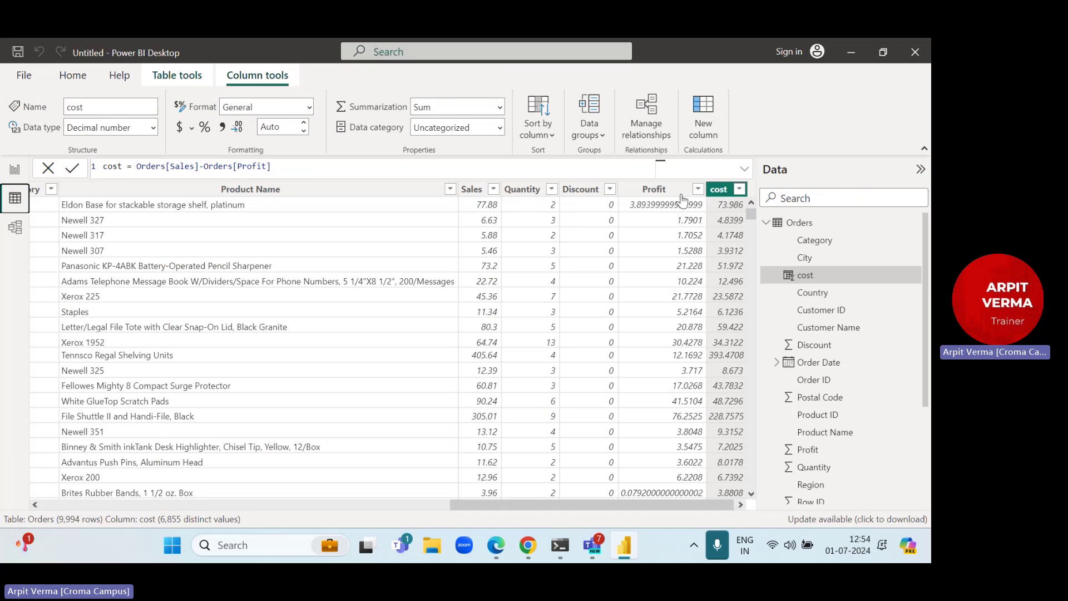
pyautogui.click(12, 174)
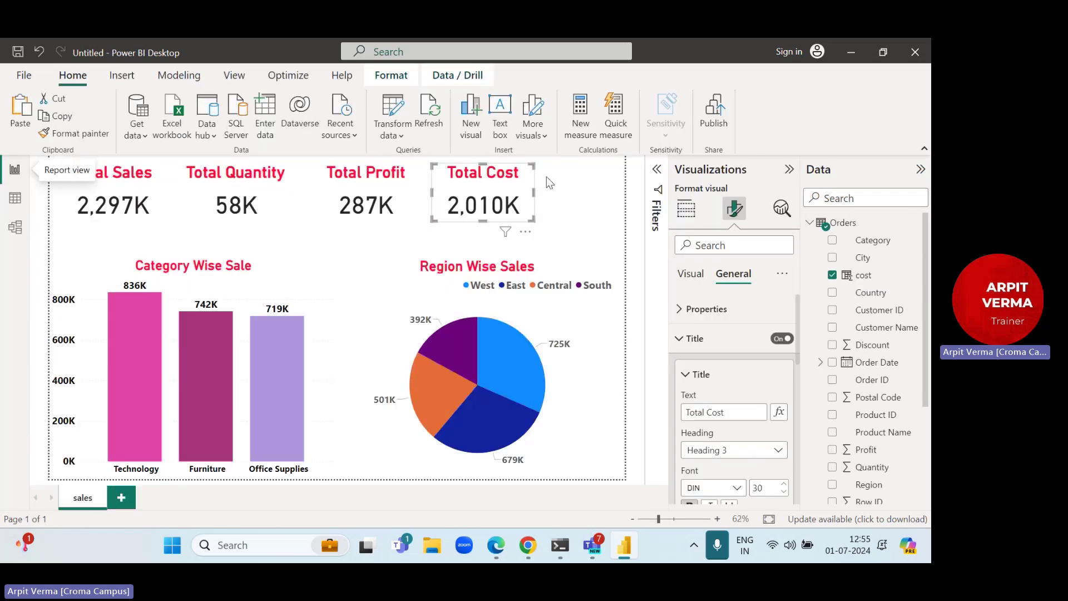
pyautogui.click(600, 196)
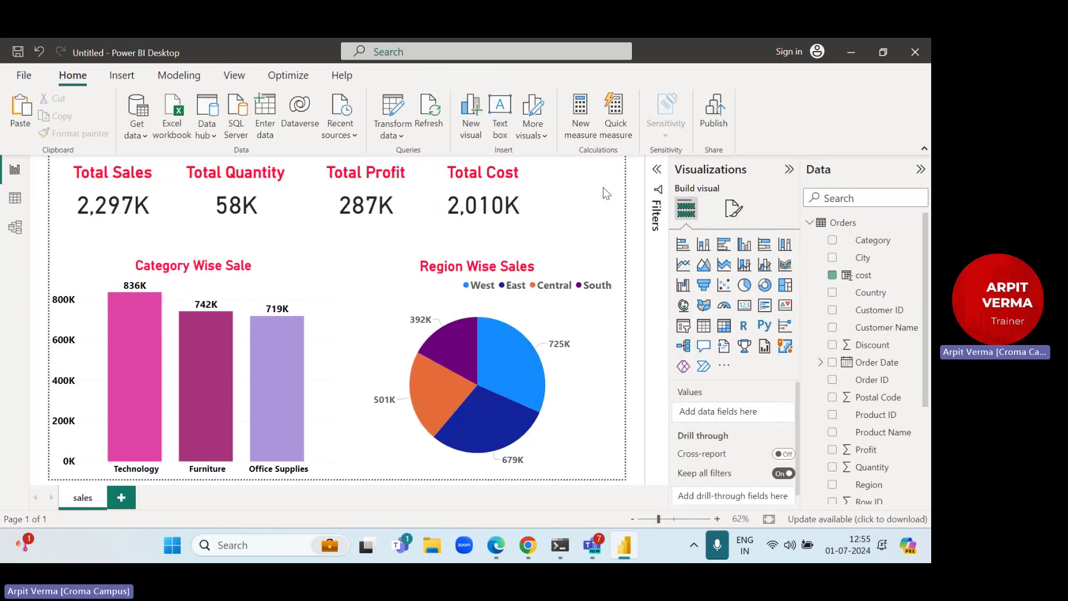
pyautogui.click(708, 120)
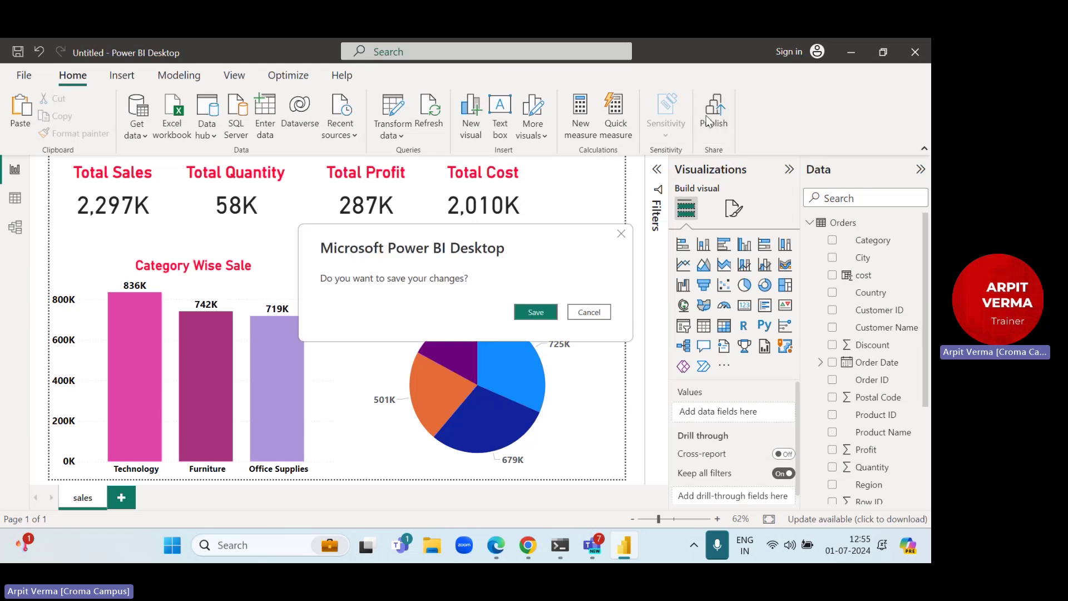
pyautogui.click(590, 311)
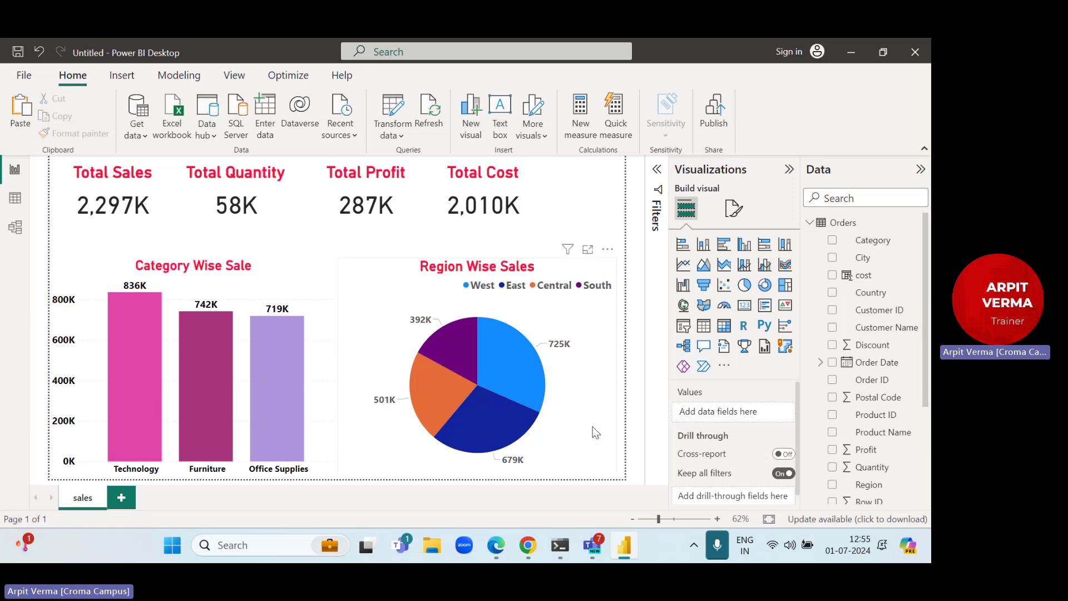
# Step: Switch to the course syllabus PDF in Edge and review Module 6's Power BI introduction, Desktop and Data Transformation topics
pyautogui.click(495, 545)
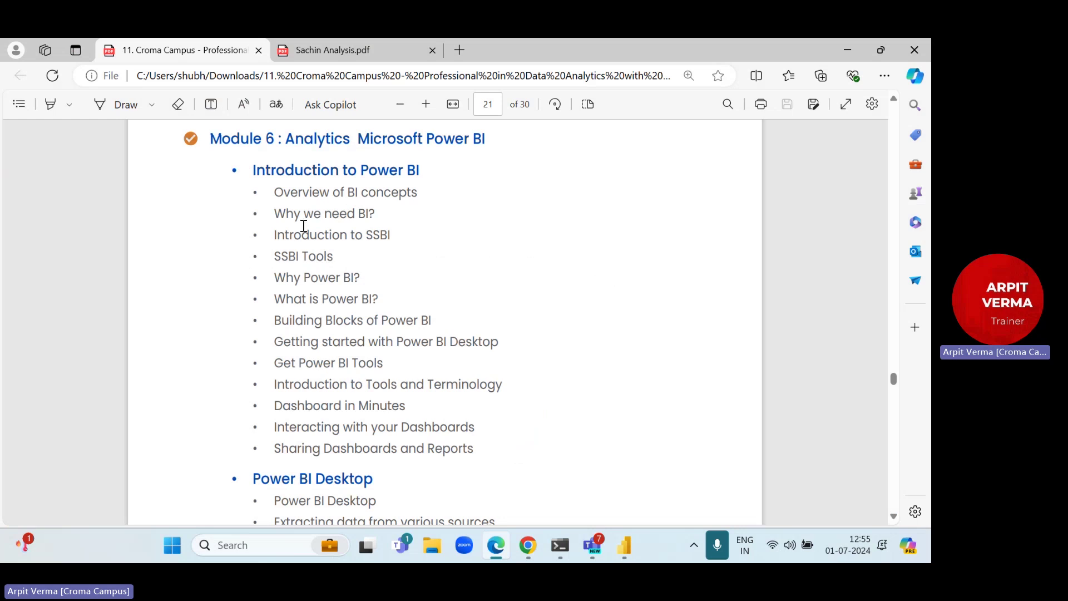
pyautogui.moveTo(275, 300); pyautogui.dragTo(373, 300)
pyautogui.scroll(-3, 299, 265)
pyautogui.moveTo(299, 304); pyautogui.dragTo(402, 307)
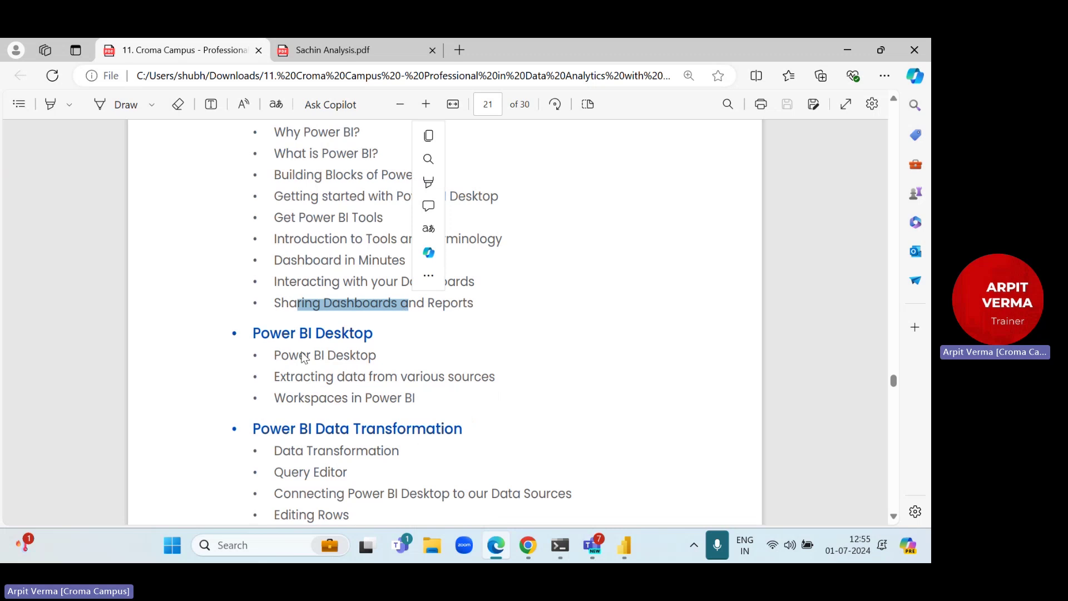
pyautogui.scroll(-4, 305, 356)
pyautogui.moveTo(290, 210); pyautogui.dragTo(445, 210)
pyautogui.scroll(-2, 426, 266)
pyautogui.scroll(-10, 427, 267)
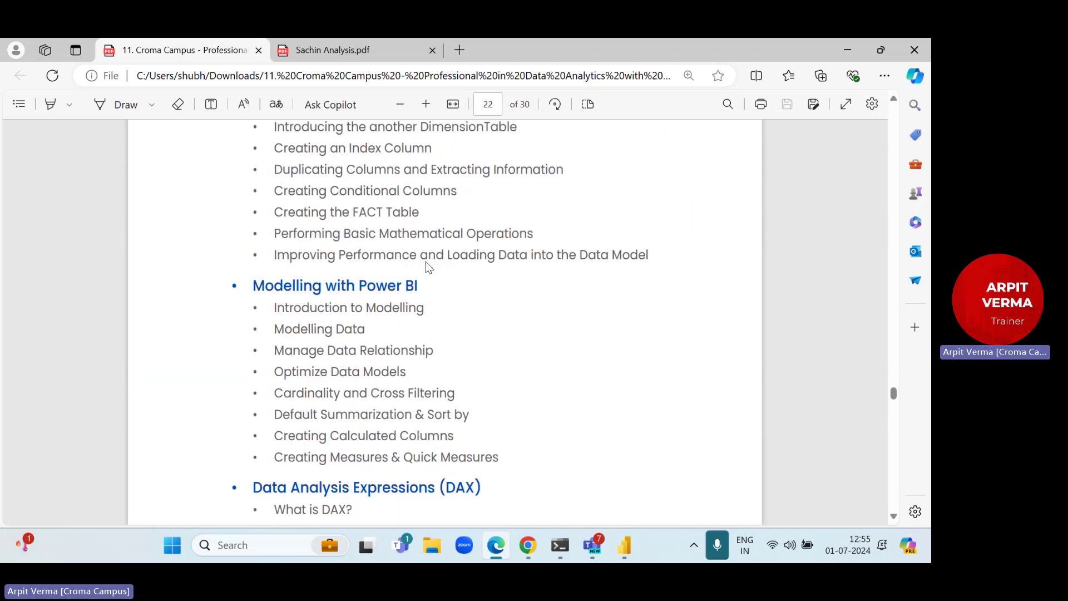
# Step: Examine the syllabus topics on Modelling, DAX and Visualisations, go back to the start of Module 6 and return to the report
pyautogui.moveTo(288, 288); pyautogui.dragTo(410, 300)
pyautogui.scroll(-4, 411, 303)
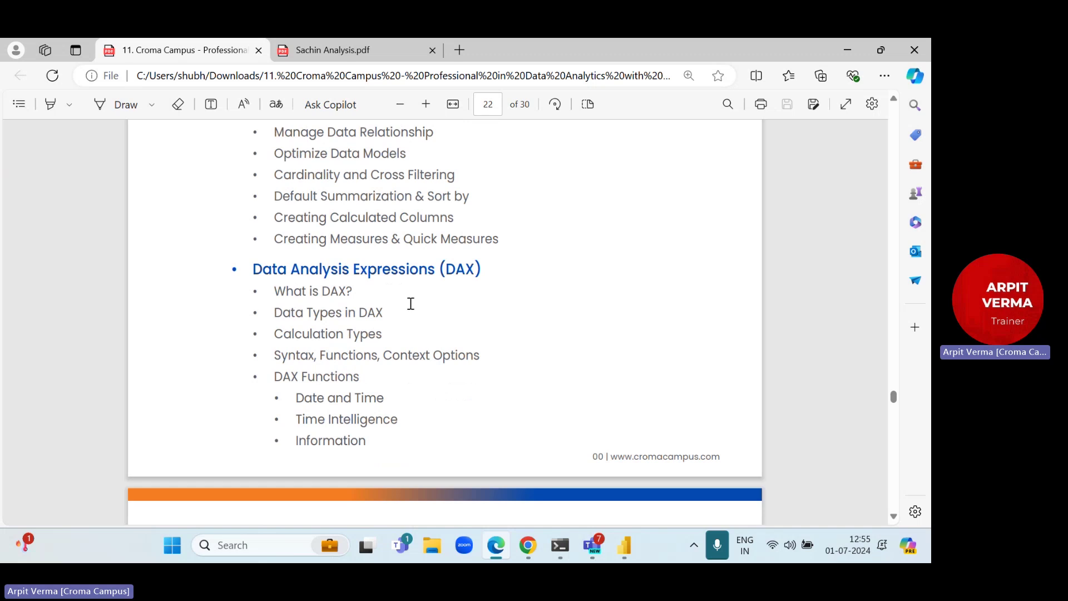
pyautogui.moveTo(265, 273); pyautogui.dragTo(472, 271)
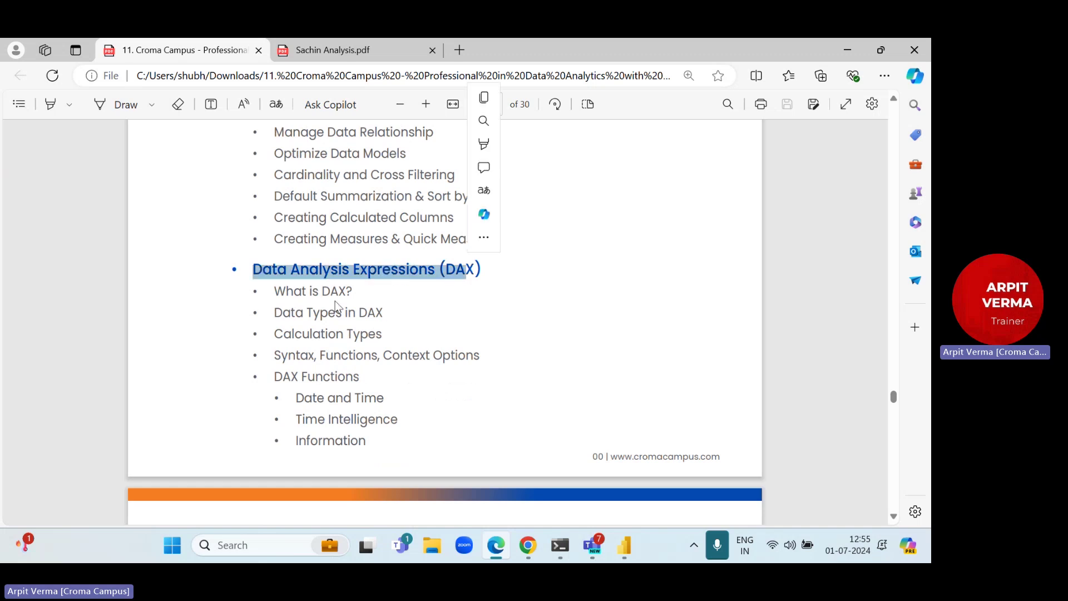
pyautogui.click(486, 275)
pyautogui.scroll(-11, 315, 303)
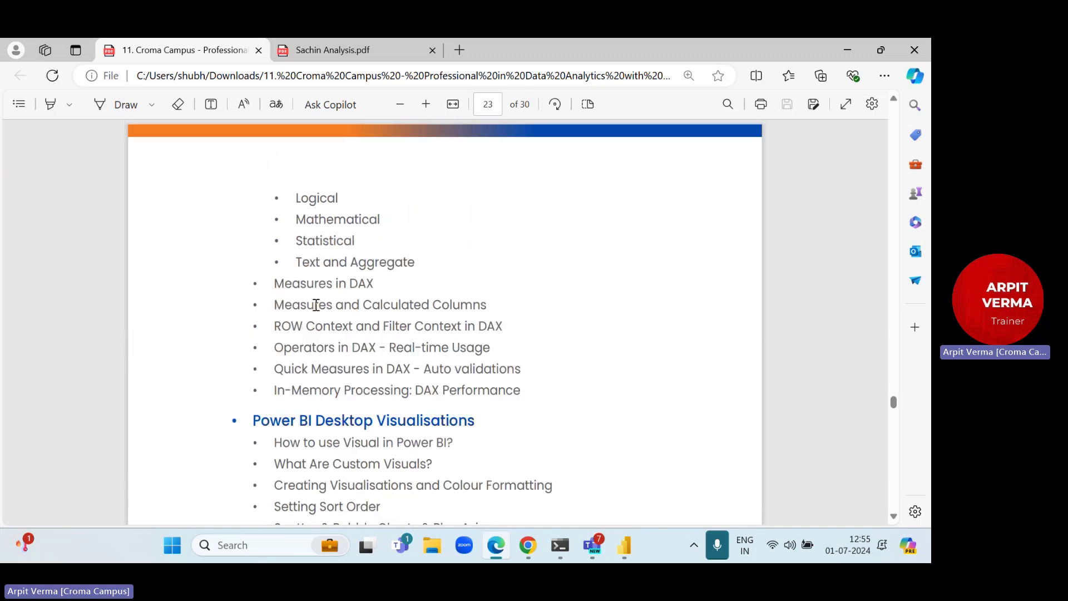
pyautogui.scroll(-4, 315, 305)
pyautogui.scroll(17, 316, 304)
pyautogui.scroll(20, 316, 304)
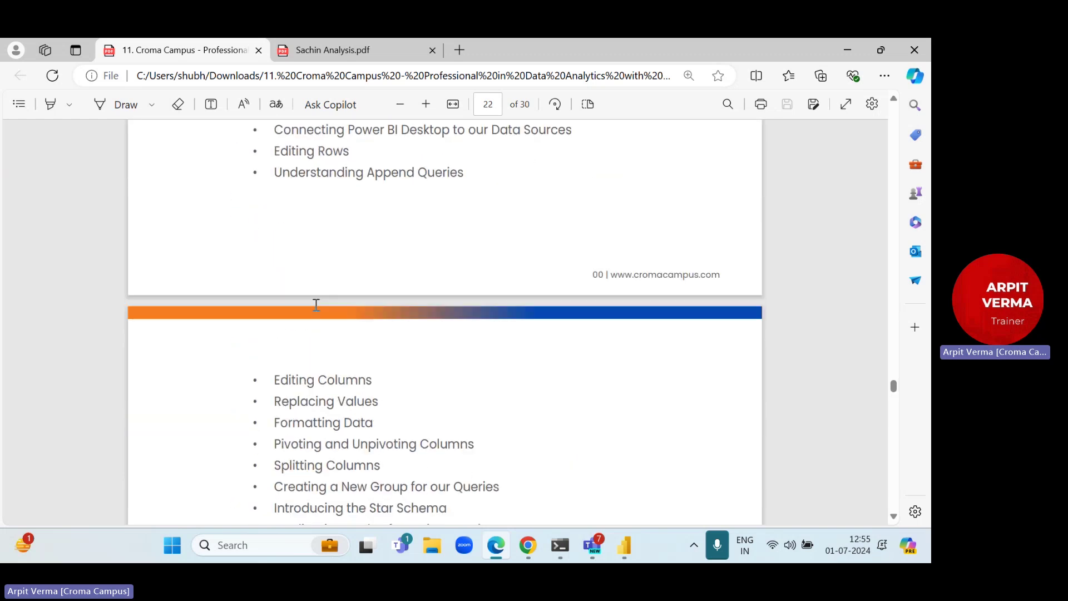
pyautogui.scroll(-1, 316, 305)
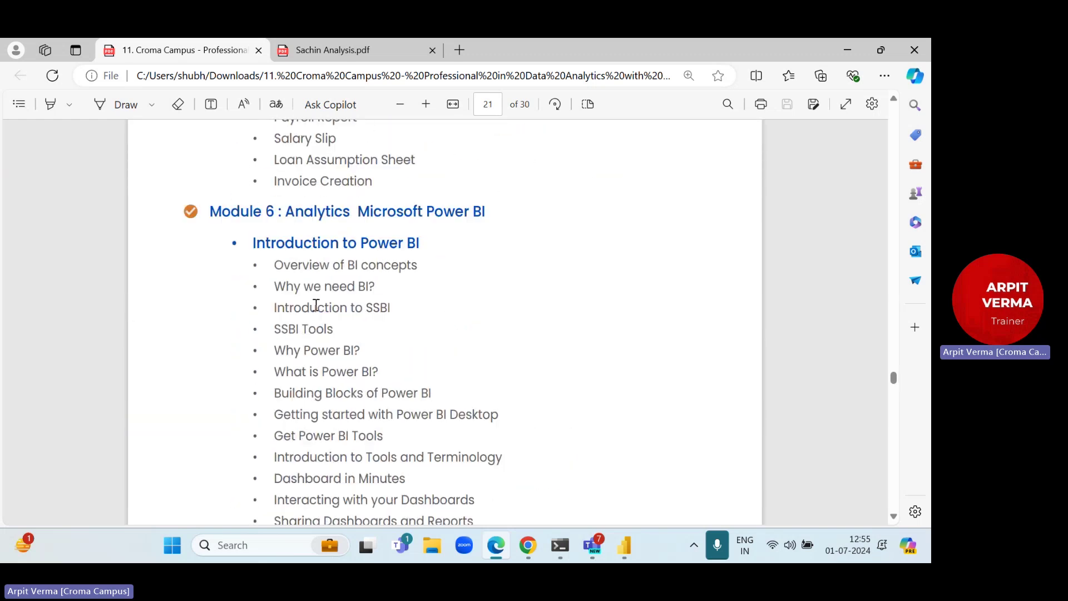
pyautogui.click(846, 51)
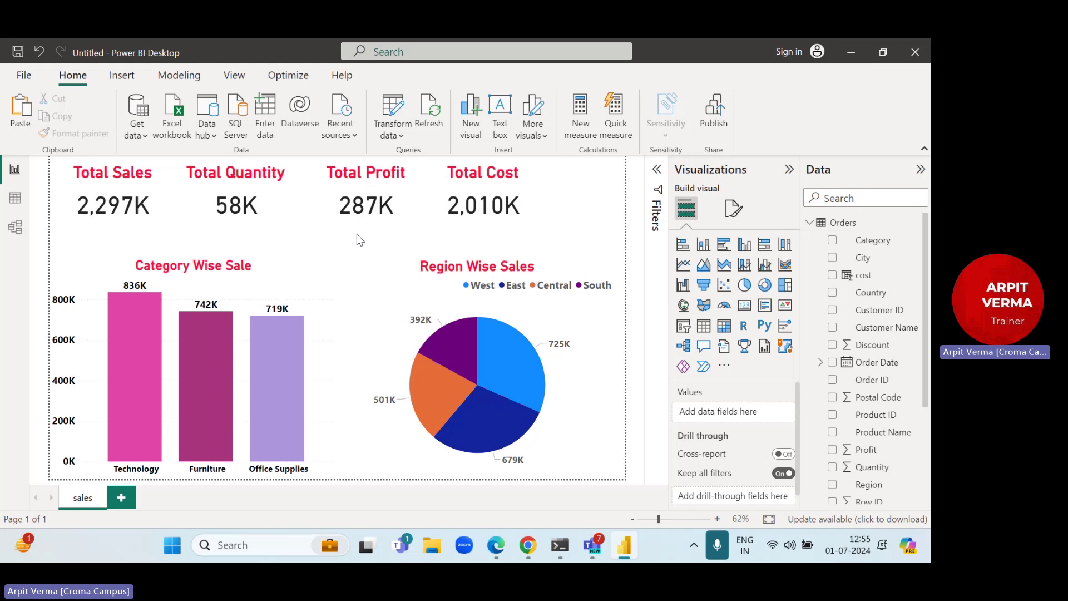
# Step: Switch to File Explorer and open the quelite BI develeoper folder through the OneDrive Documents shortcut
pyautogui.click(433, 545)
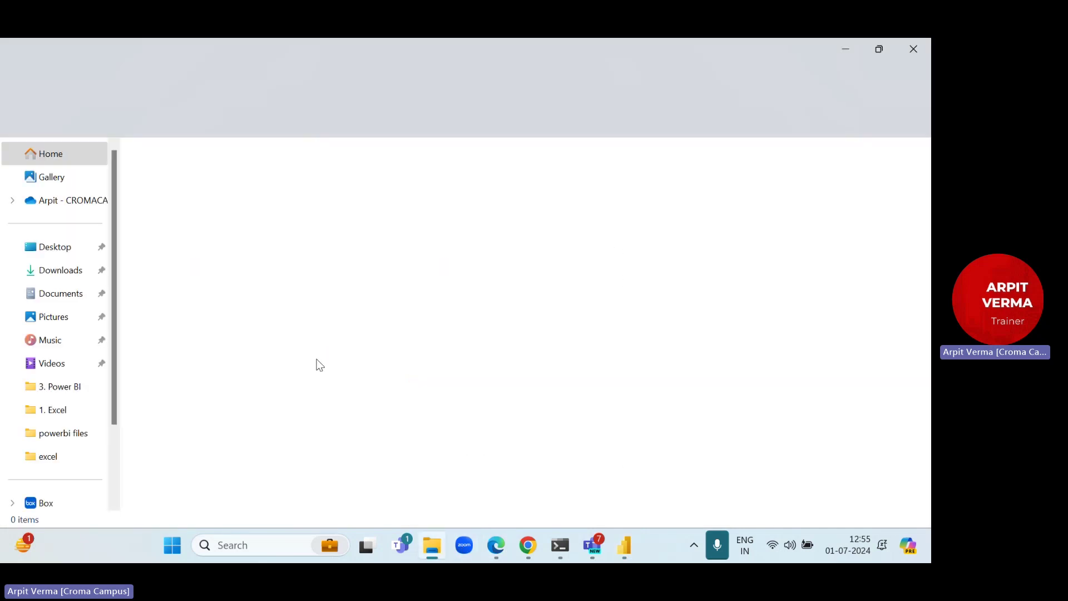
pyautogui.click(60, 293)
pyautogui.scroll(-5, 241, 381)
pyautogui.scroll(-2, 235, 476)
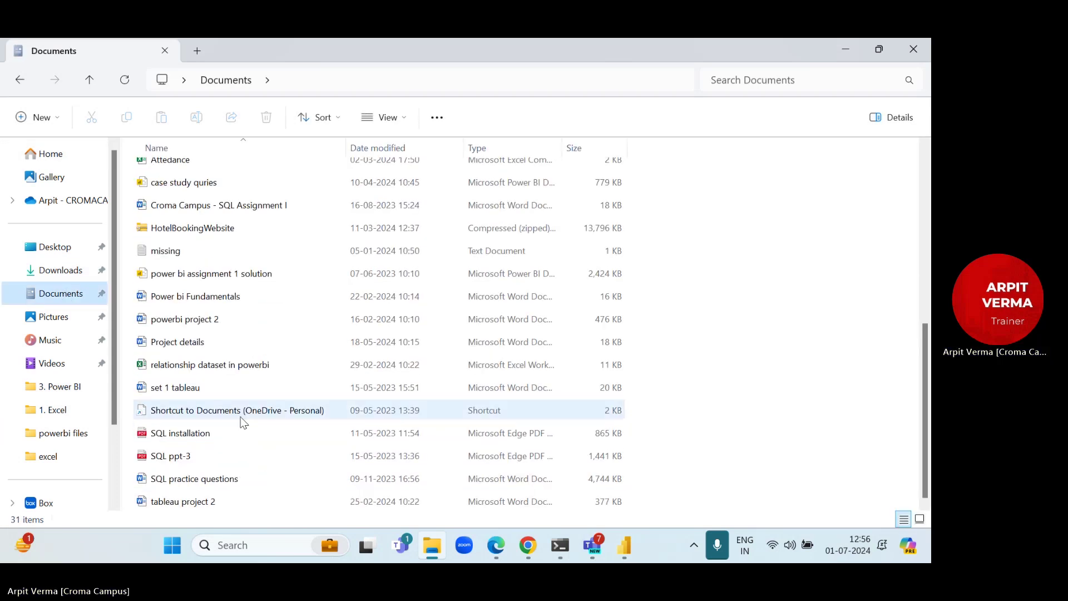
pyautogui.doubleClick(240, 420)
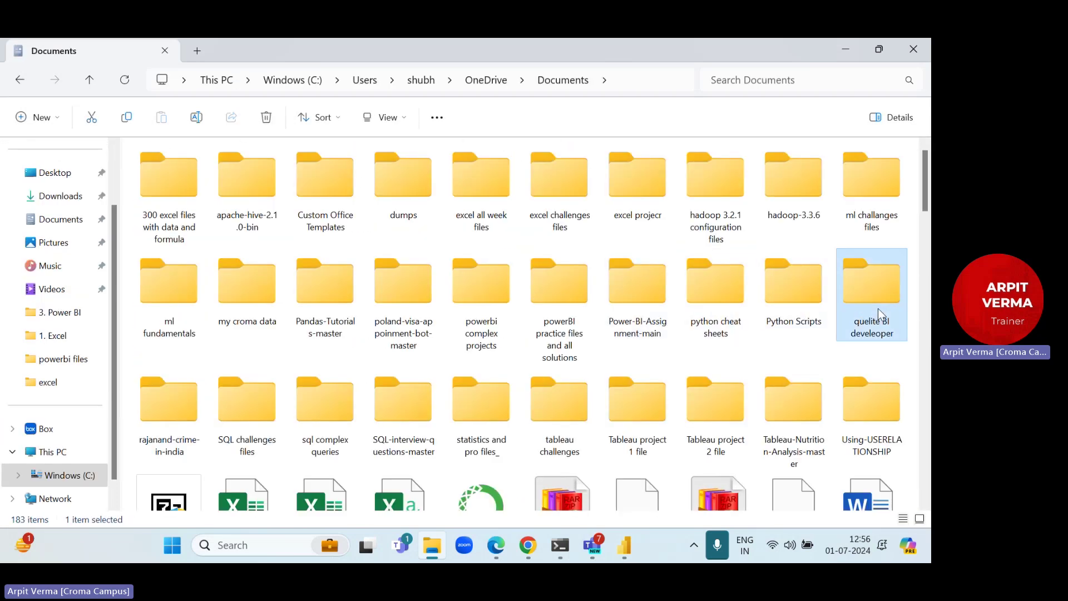
pyautogui.doubleClick(878, 309)
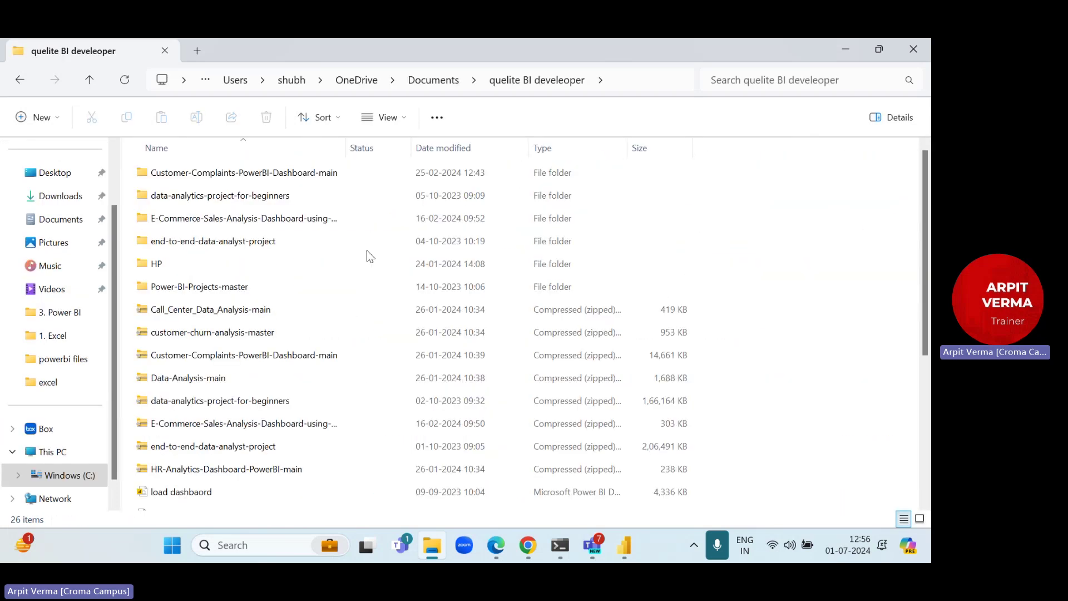
# Step: Look through the folder's practice projects, including the call center, customer churn, HR analytics and load dashboard files
pyautogui.click(221, 309)
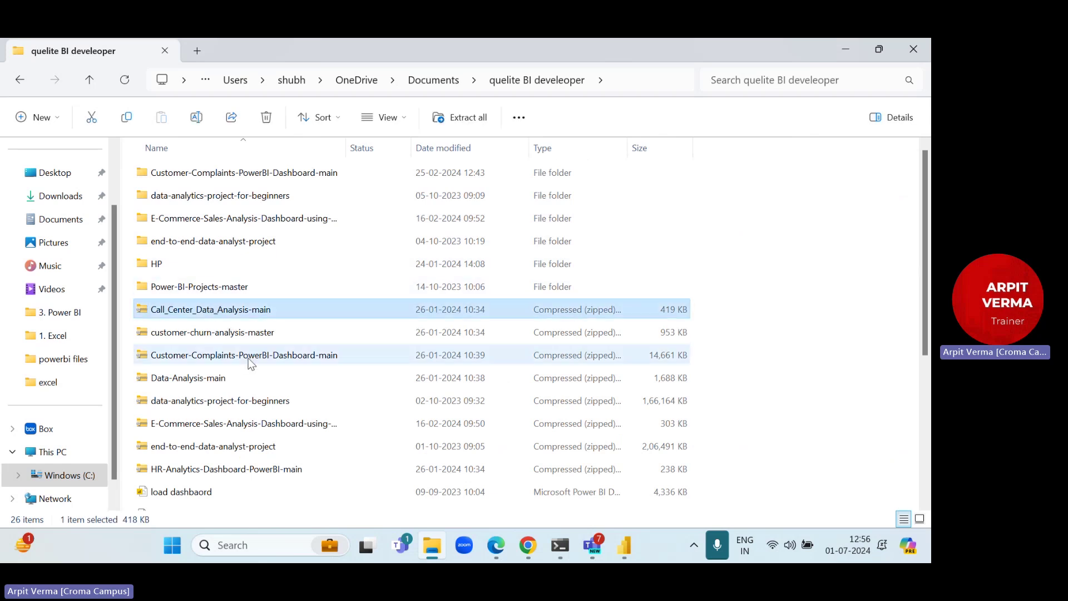
pyautogui.click(230, 333)
pyautogui.click(228, 424)
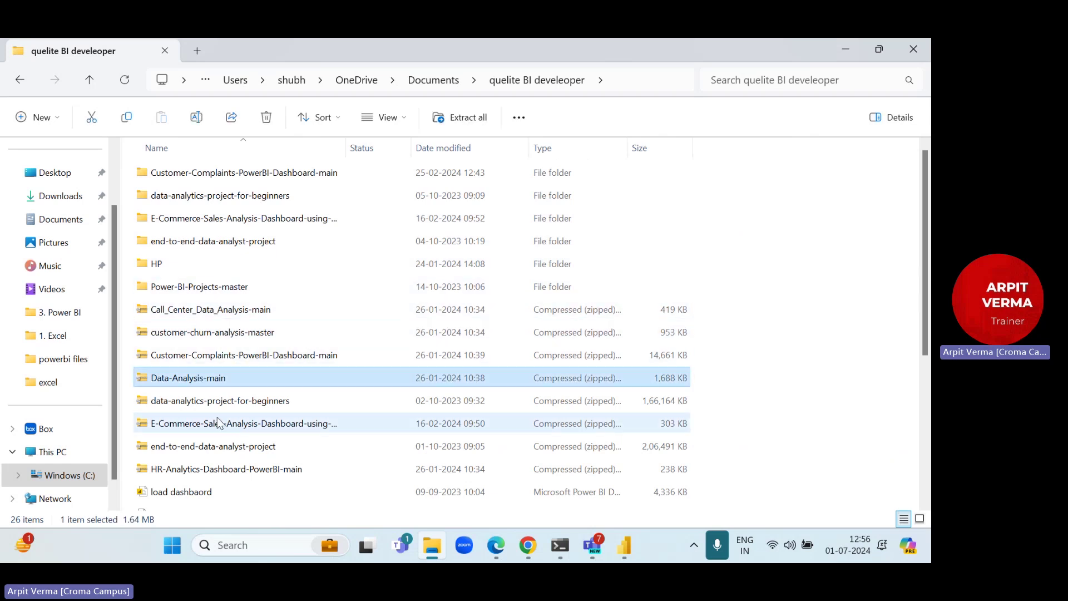
pyautogui.click(222, 470)
pyautogui.scroll(-1, 250, 445)
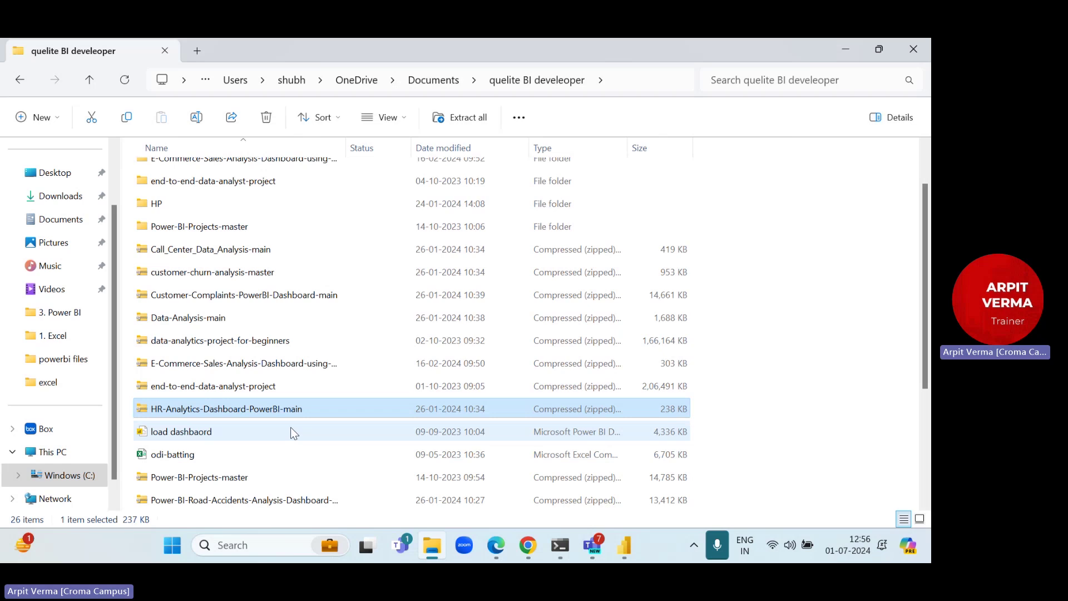
pyautogui.click(210, 433)
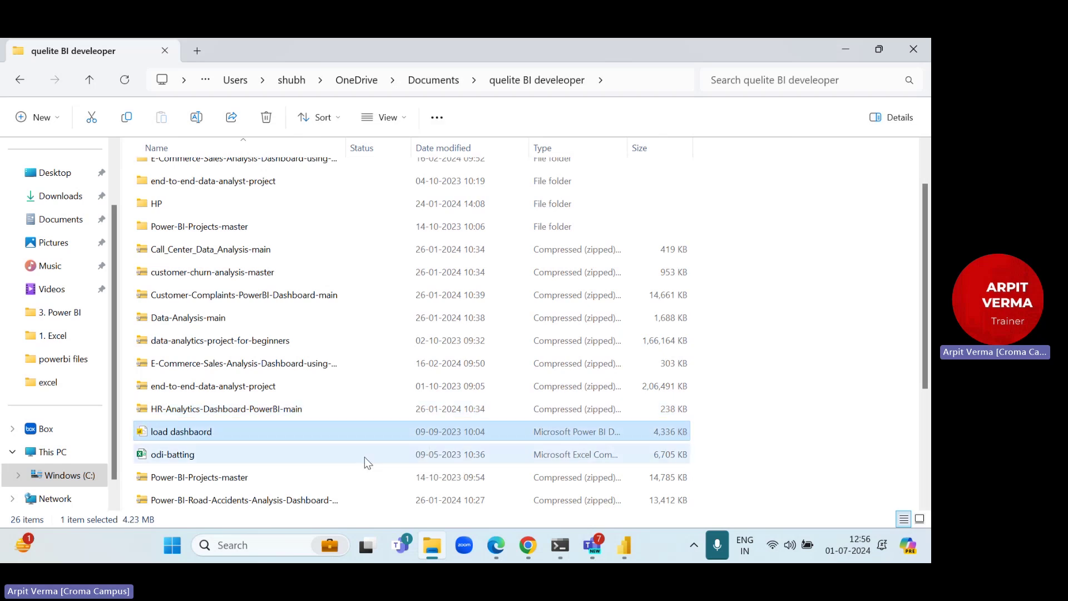
pyautogui.scroll(-2, 364, 457)
pyautogui.scroll(-1, 310, 449)
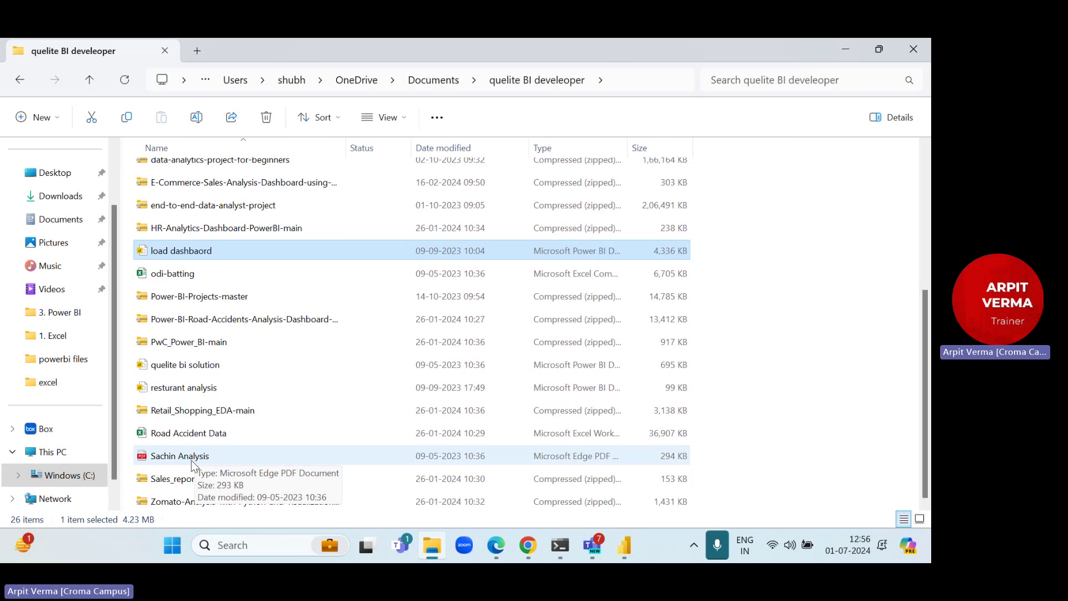
# Step: Open the Sachin Analysis PDF and examine its dashboard pages
pyautogui.click(208, 478)
pyautogui.doubleClick(206, 459)
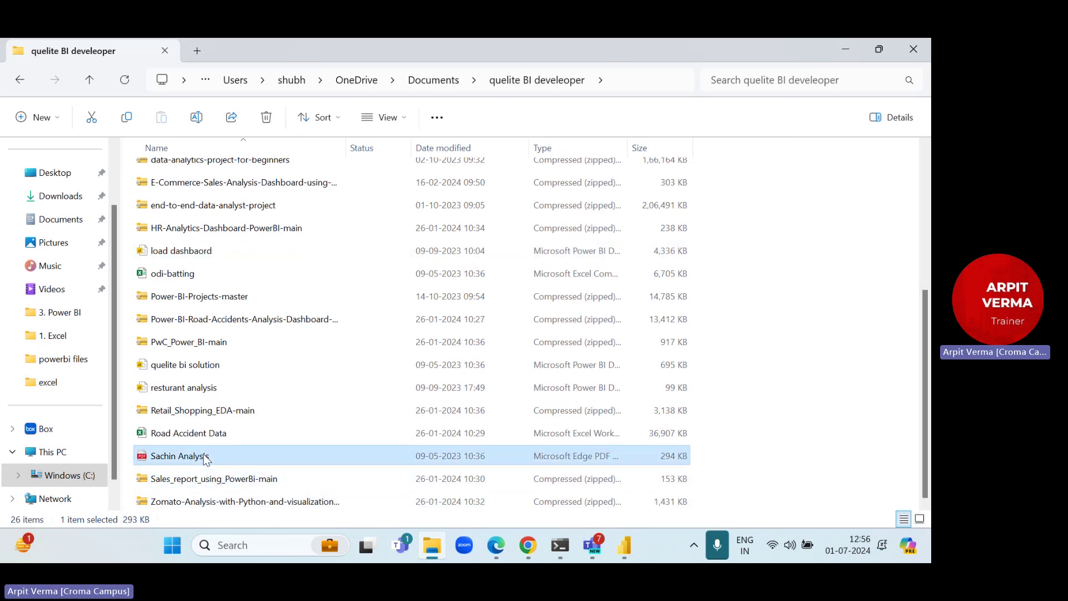
pyautogui.scroll(-15, 482, 261)
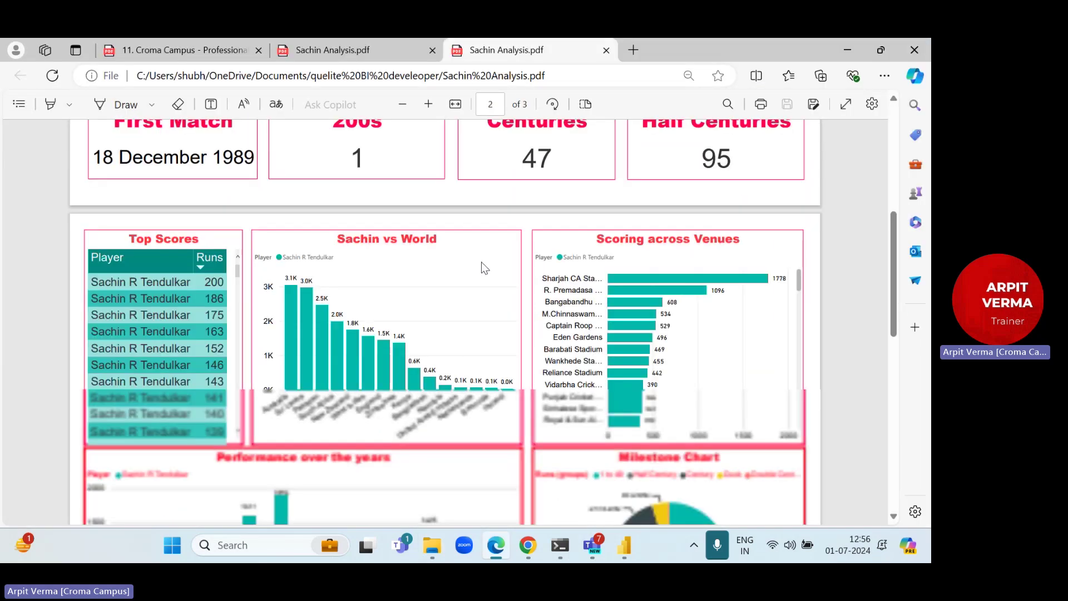
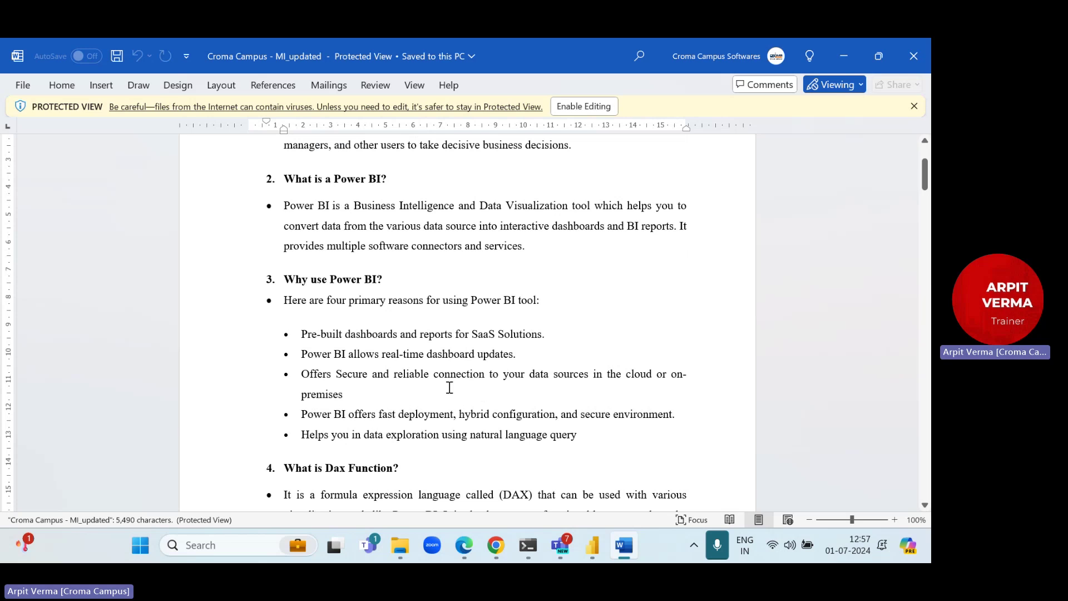
# Step: Enlarge the Croma Campus - MI_updated document to 120%, read through its Power BI interview questions and close it
pyautogui.click(894, 520)
pyautogui.click(894, 519)
pyautogui.scroll(-3, 257, 287)
pyautogui.scroll(-10, 258, 284)
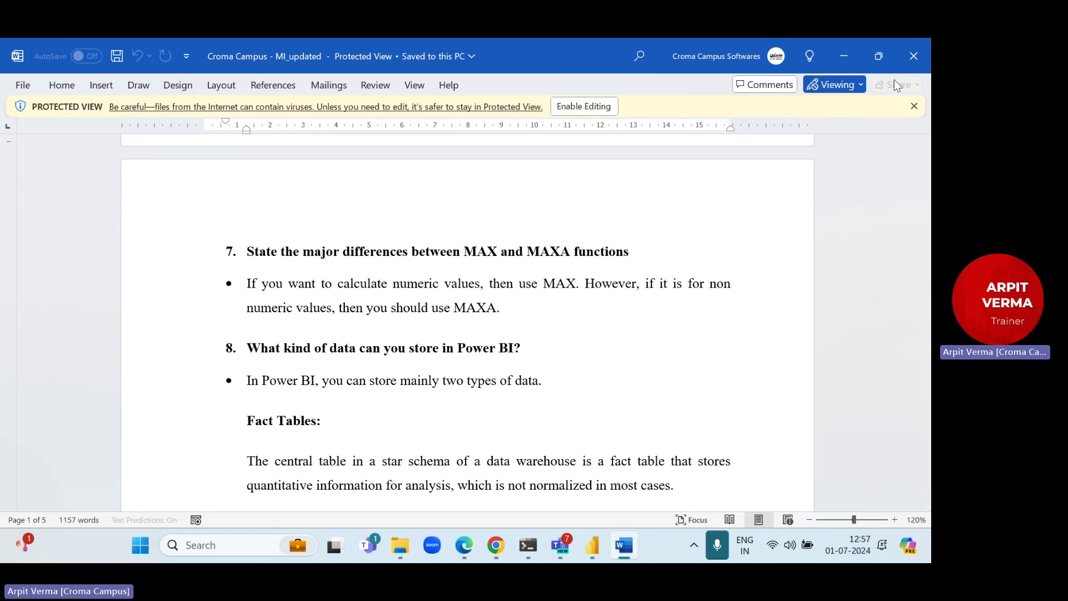
pyautogui.click(914, 56)
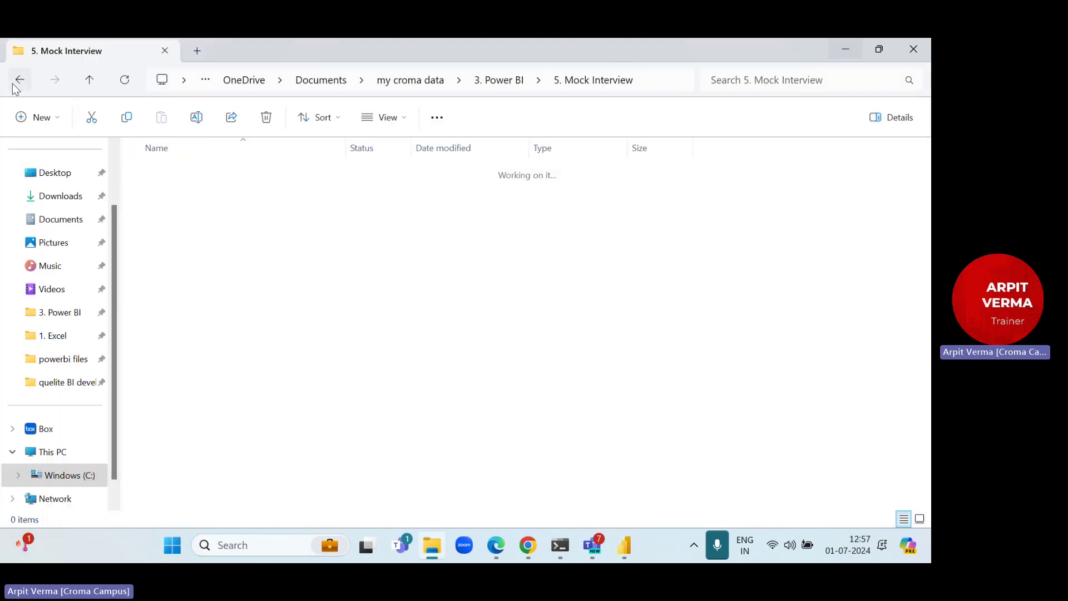
# Step: Go back to the 3. Power BI folder and point out the car dataset, ipl_2022 and Power BI - Final Project files
pyautogui.click(20, 79)
pyautogui.click(172, 229)
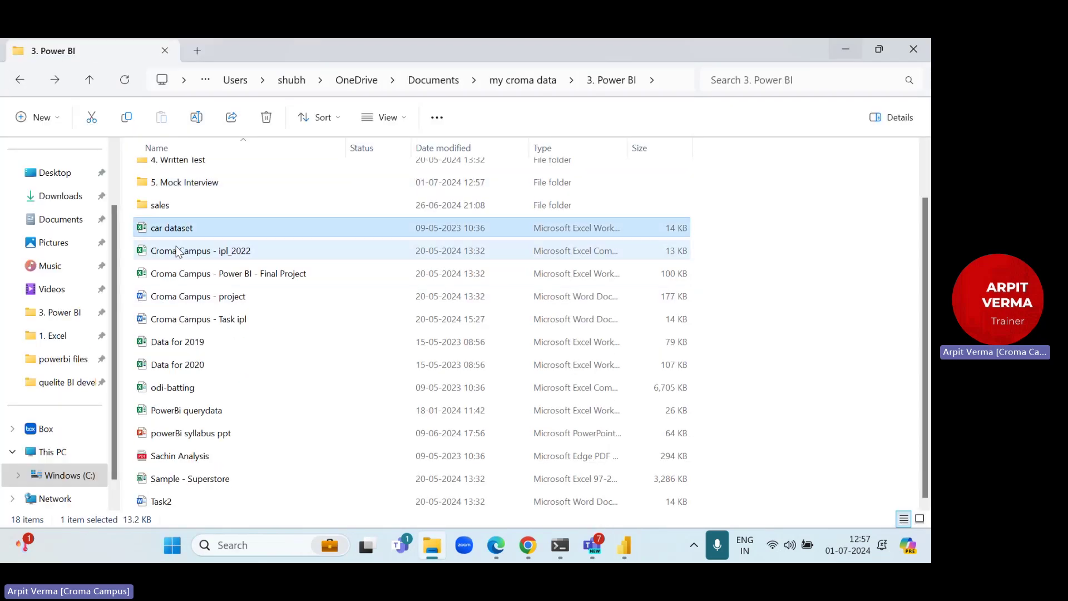
pyautogui.click(177, 252)
pyautogui.click(178, 274)
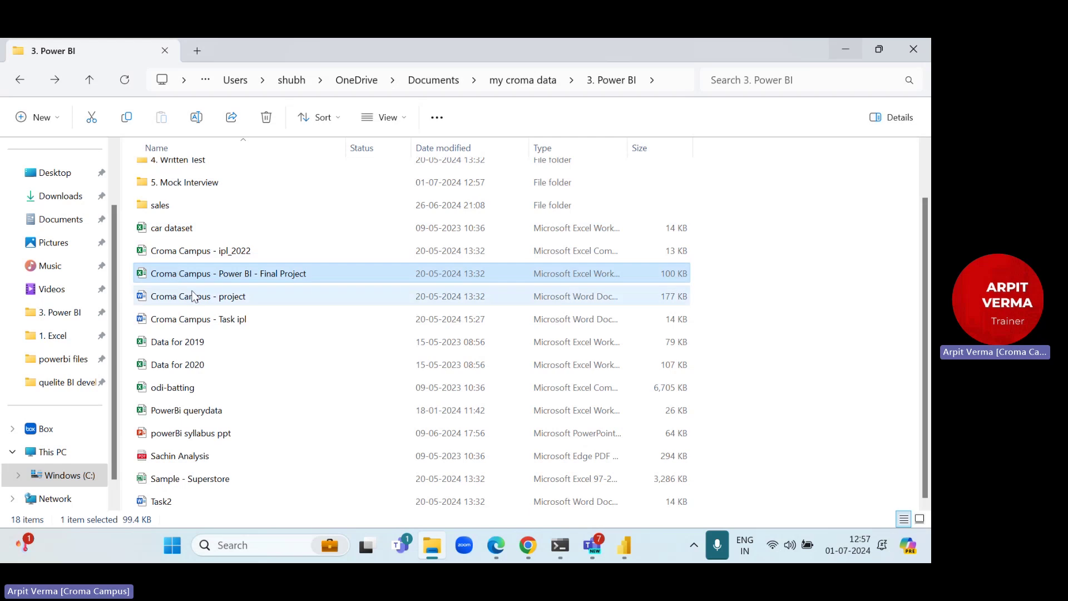
# Step: Point out the Sample - Superstore file, go back to the quelite BI develeoper folder and look through its project files
pyautogui.click(220, 477)
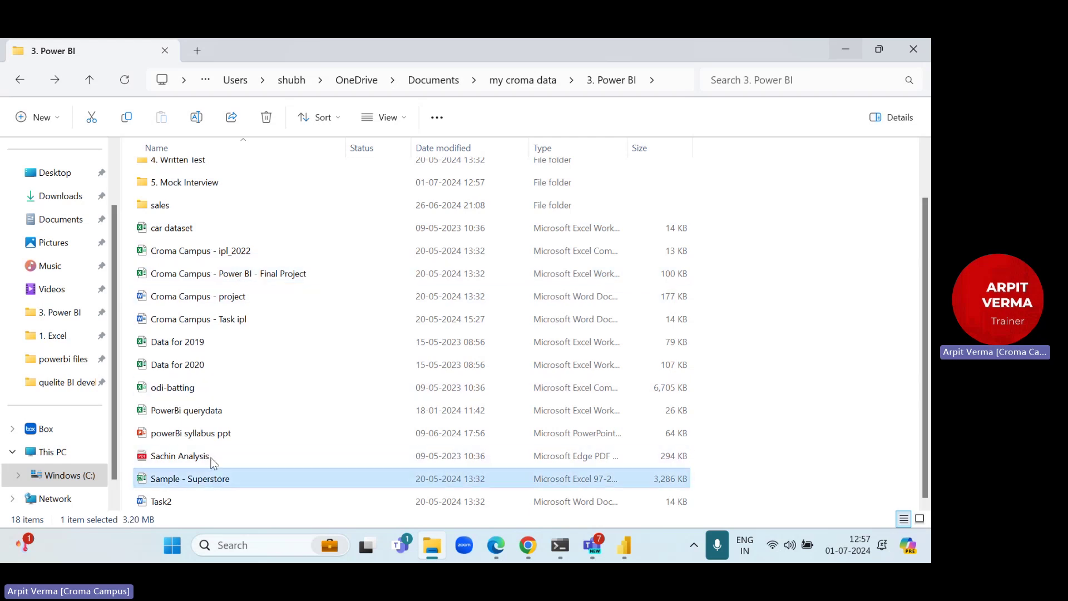
pyautogui.click(19, 80)
pyautogui.scroll(-4, 323, 309)
pyautogui.scroll(4, 322, 309)
pyautogui.scroll(-4, 323, 309)
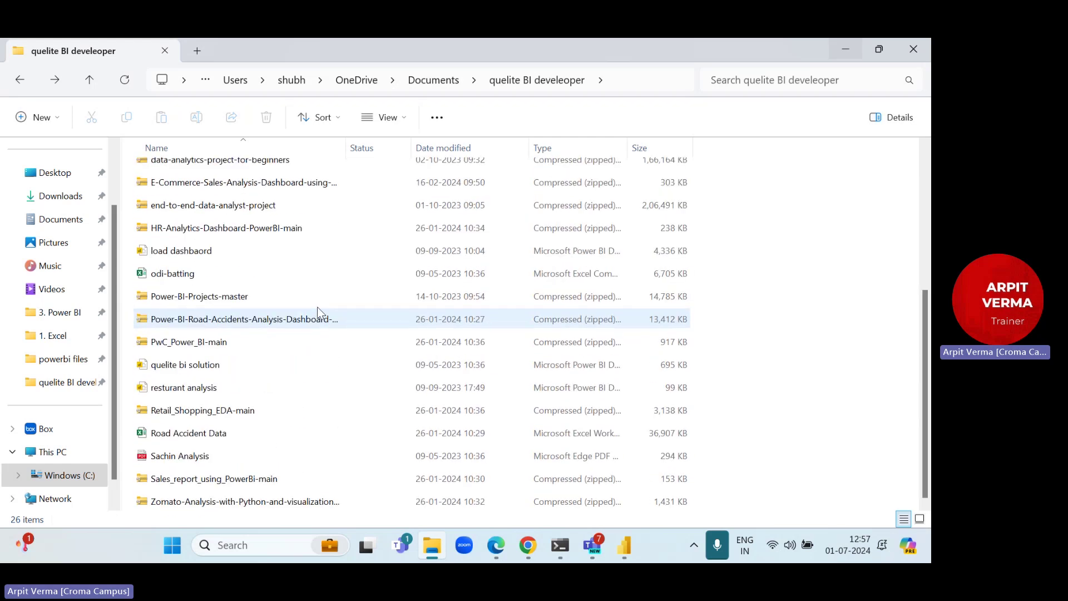
pyautogui.scroll(4, 301, 305)
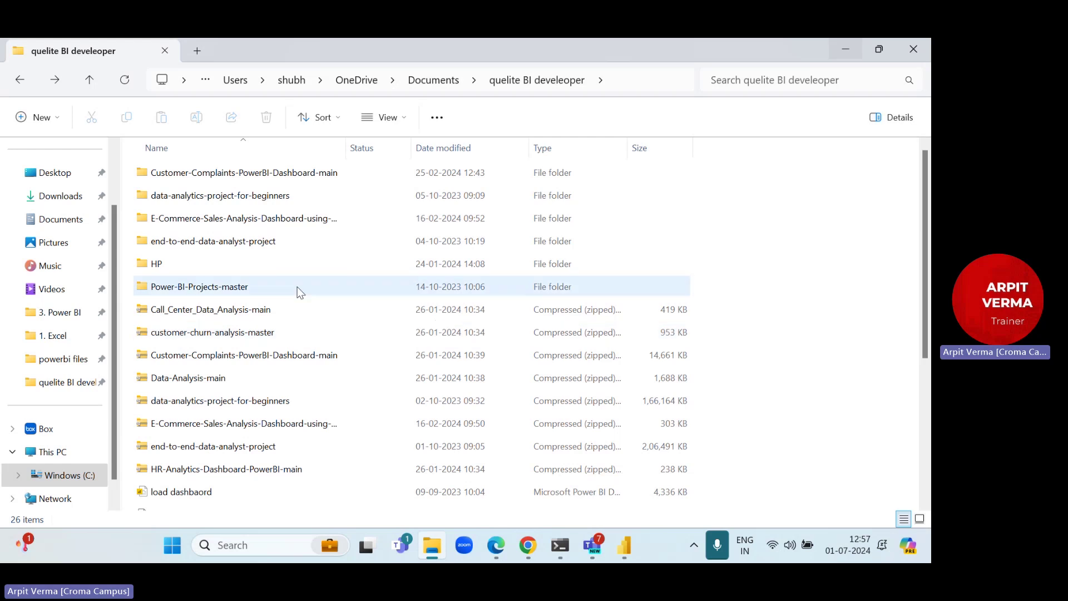
pyautogui.scroll(-4, 211, 434)
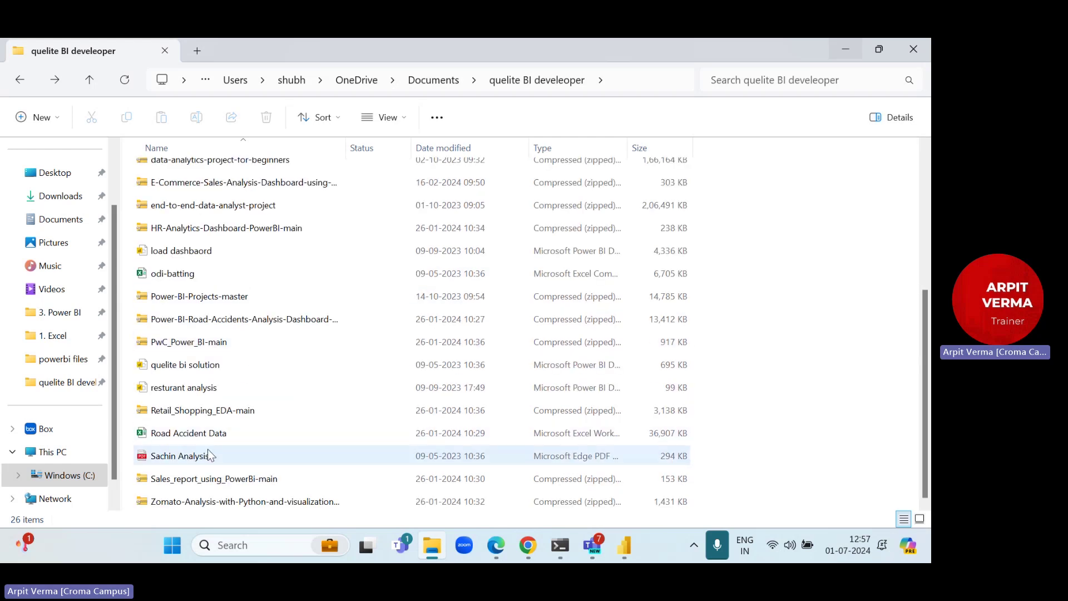
# Step: Switch to Power BI Desktop and set the sales page's canvas background colour to the lightest grey theme shade
pyautogui.click(624, 545)
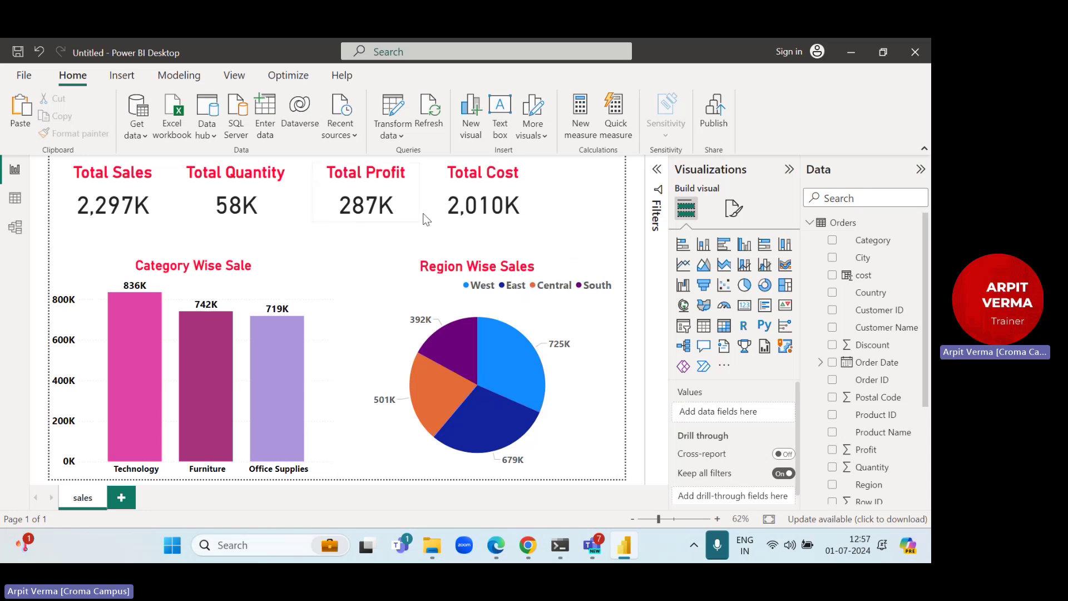
pyautogui.click(569, 301)
pyautogui.click(581, 195)
pyautogui.click(735, 210)
pyautogui.click(712, 346)
pyautogui.scroll(-2, 711, 356)
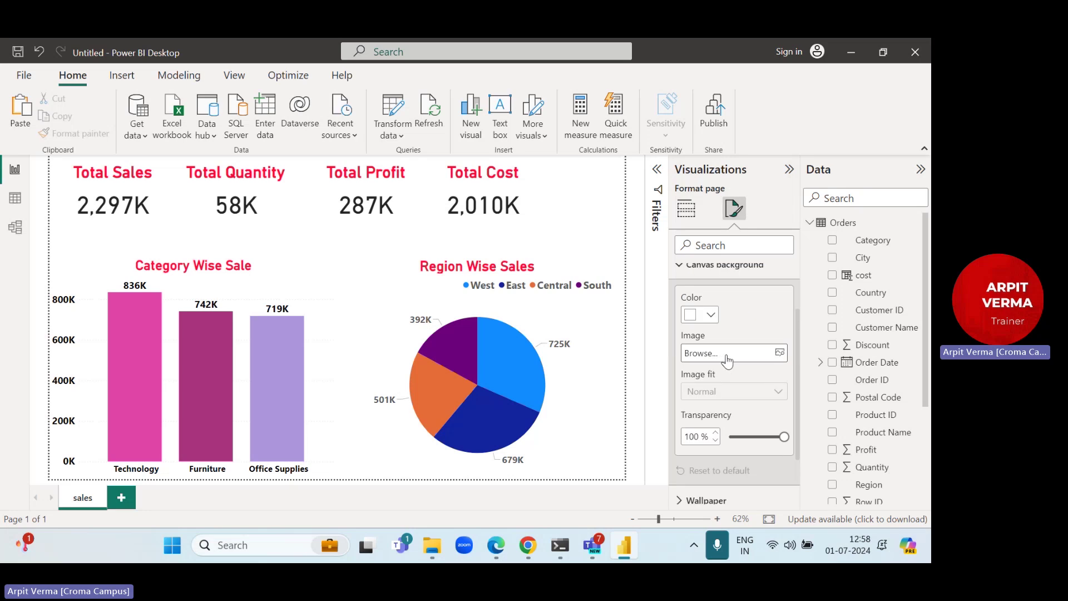
pyautogui.click(711, 314)
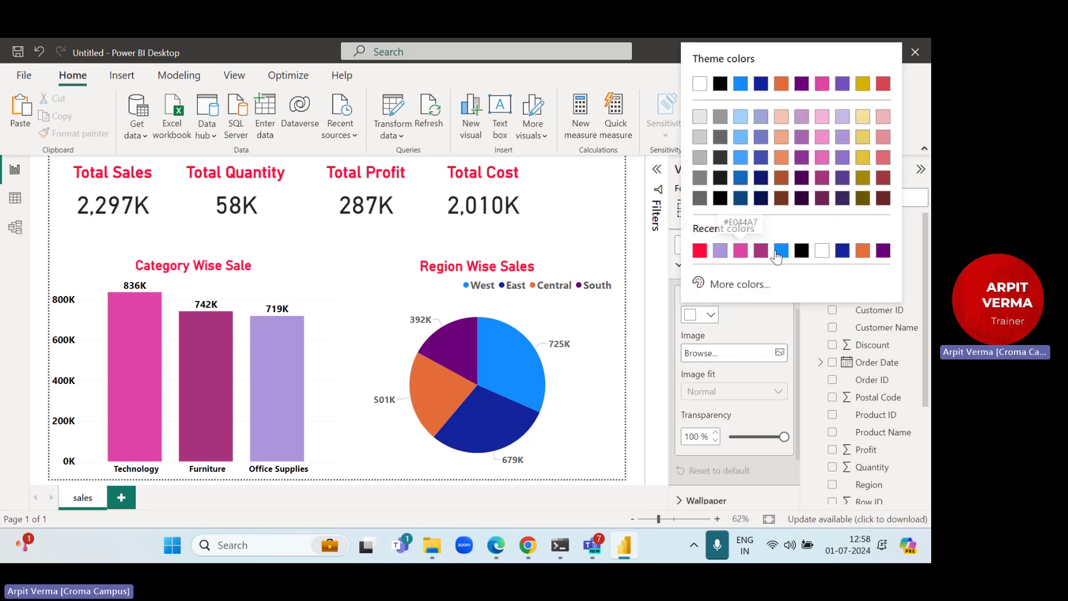
pyautogui.click(699, 119)
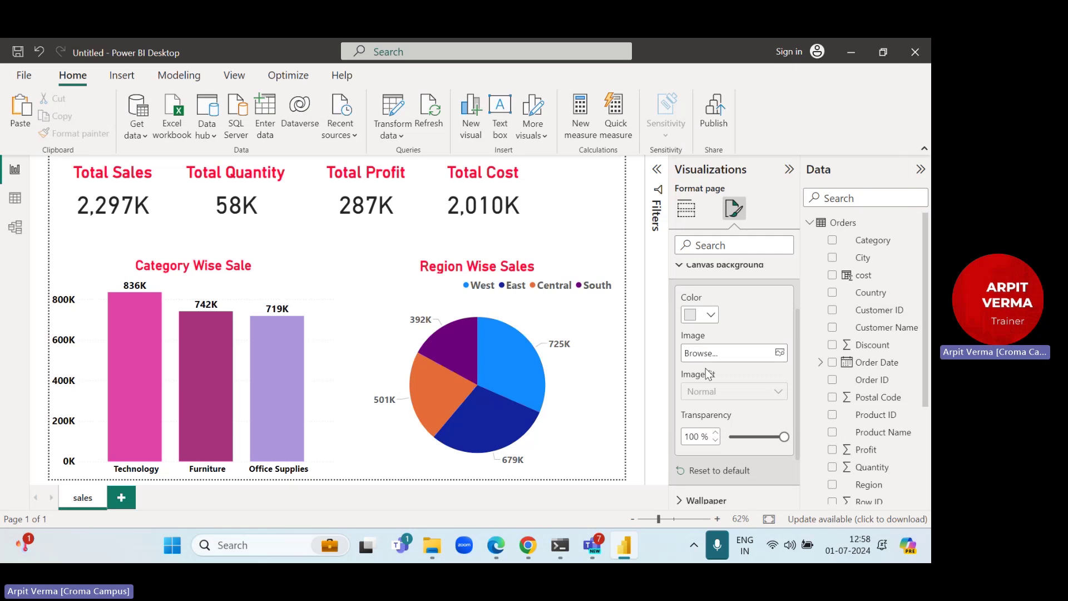
# Step: Set the sales page's wallpaper colour to the recently used light grey
pyautogui.scroll(-2, 707, 370)
pyautogui.scroll(5, 704, 361)
pyautogui.click(684, 338)
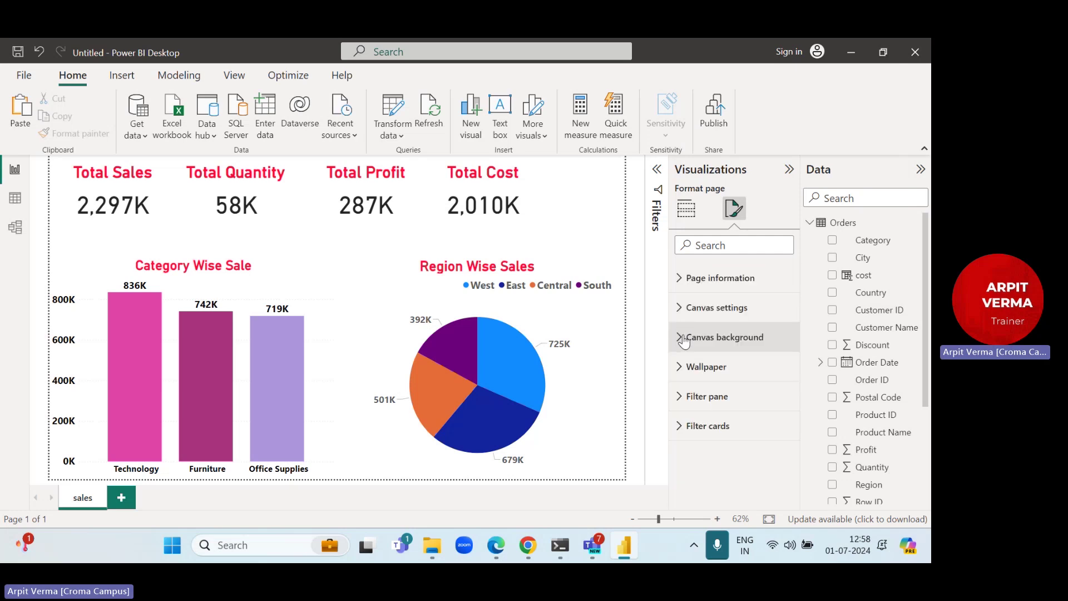
pyautogui.click(681, 366)
pyautogui.click(709, 417)
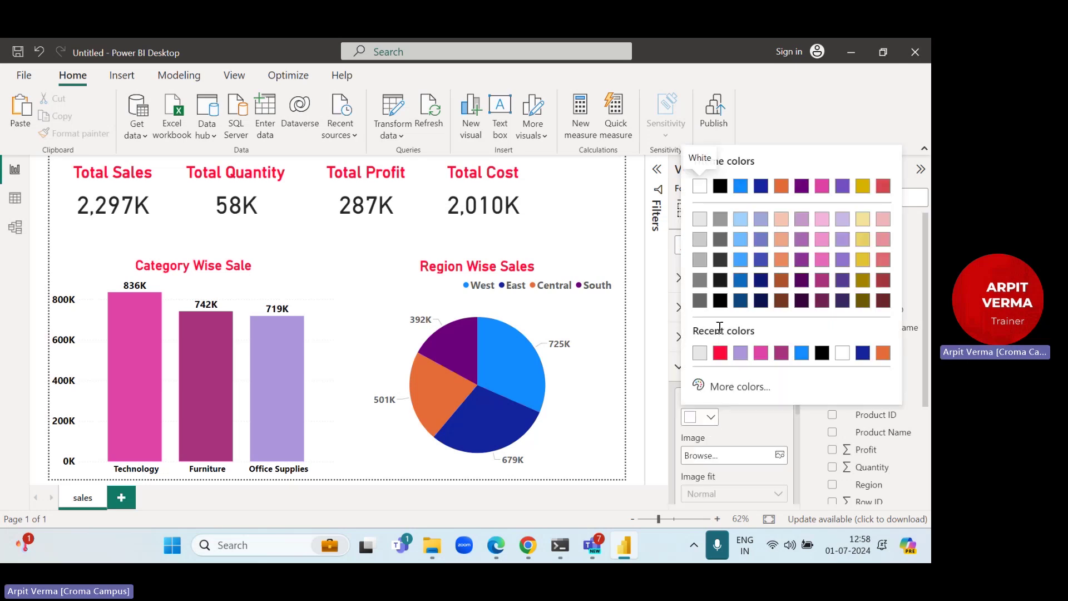
pyautogui.click(700, 357)
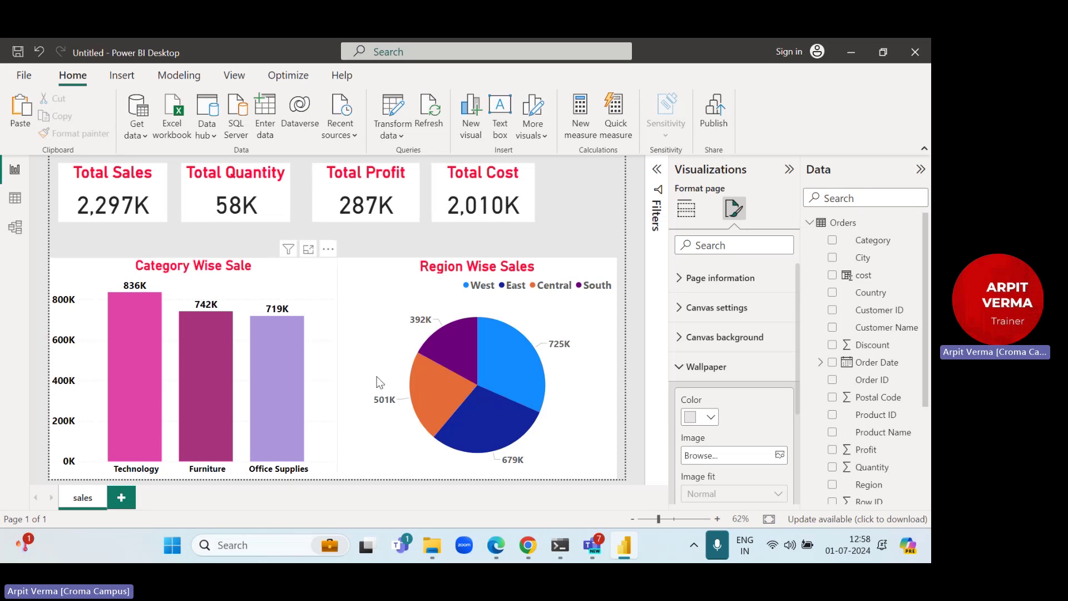
# Step: Switch back to the quelite BI develeoper folder in File Explorer and review its list of project folders and archives
pyautogui.click(506, 555)
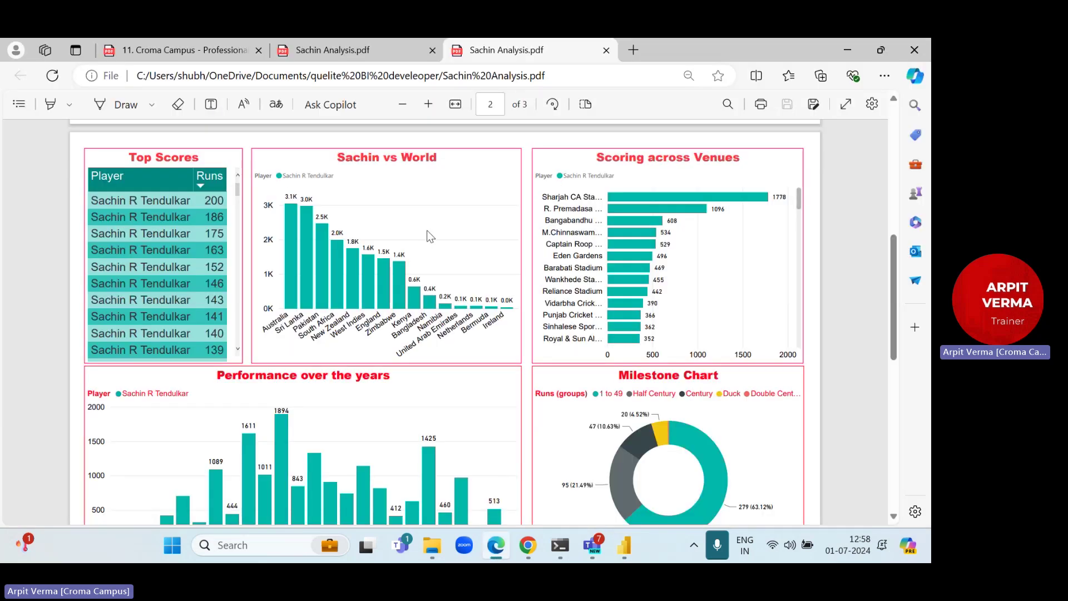
pyautogui.click(433, 545)
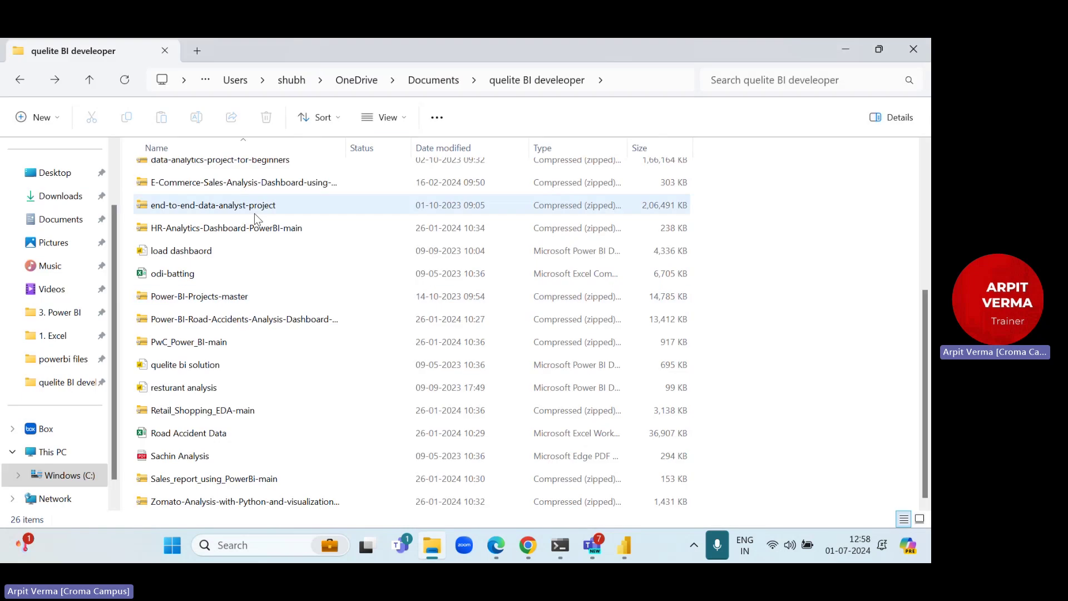
pyautogui.scroll(4, 290, 395)
pyautogui.scroll(-4, 290, 396)
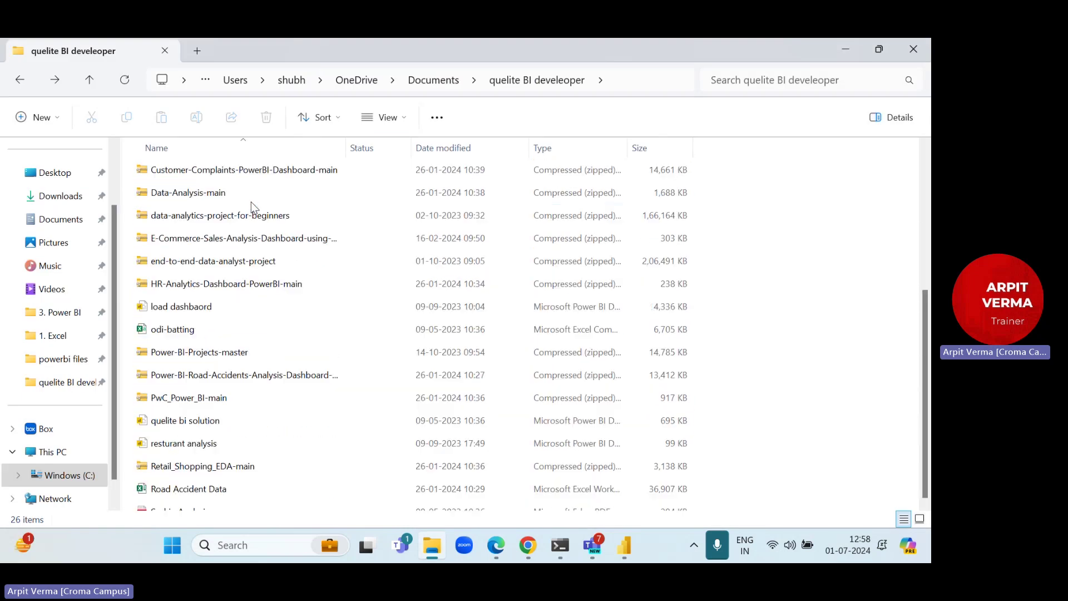
pyautogui.scroll(4, 186, 284)
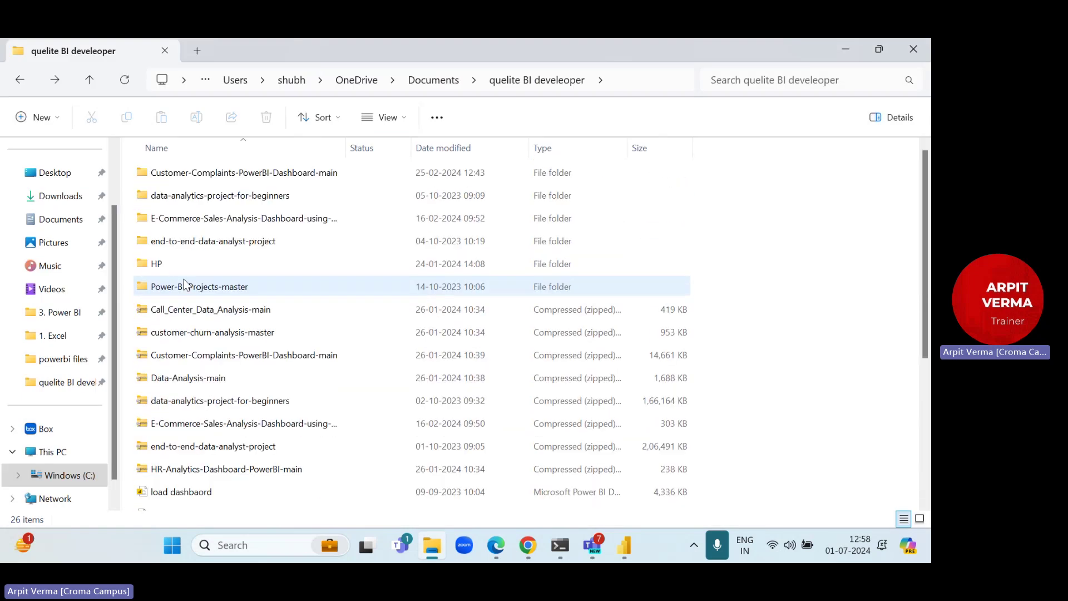
# Step: Open the nested E-Commerce-Sales-Analysis-Dashboard-using-PowerBi-main folder, point out its Details and Orders files, and open the POWERBI DASHBOARD image
pyautogui.doubleClick(194, 214)
pyautogui.doubleClick(185, 176)
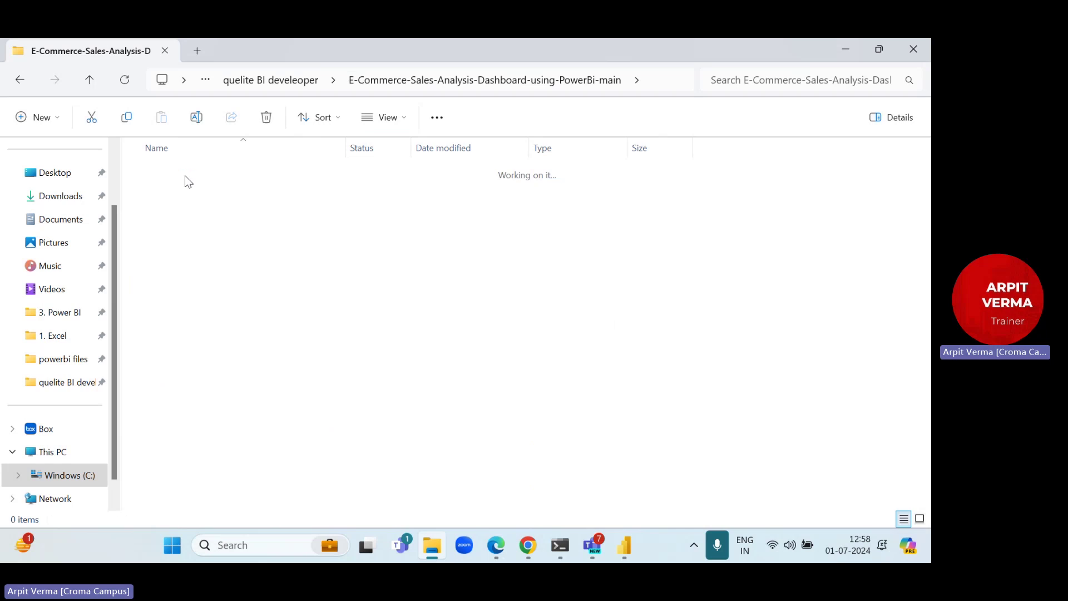
pyautogui.click(182, 218)
pyautogui.click(179, 174)
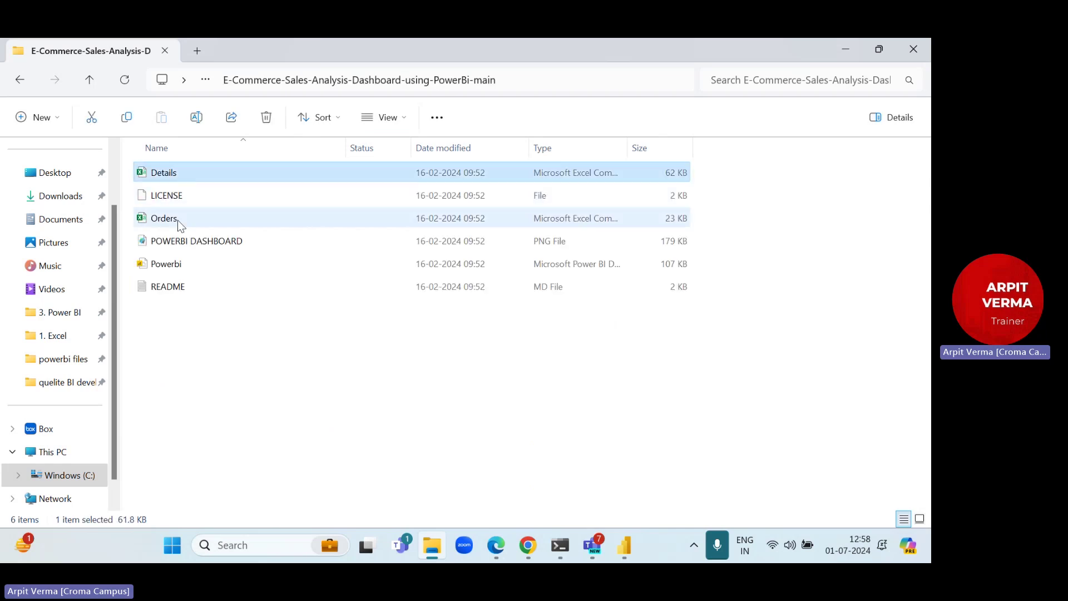
pyautogui.click(178, 219)
pyautogui.click(178, 242)
pyautogui.doubleClick(178, 241)
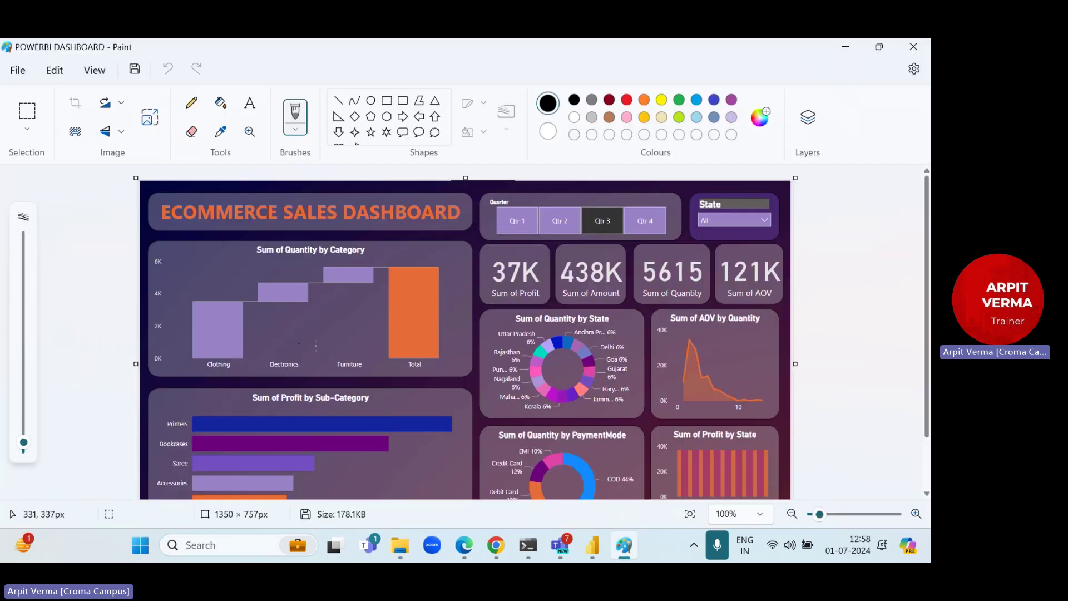
# Step: Examine the e-commerce sales dashboard image, close it and close the project folder window
pyautogui.scroll(-2, 366, 357)
pyautogui.scroll(2, 366, 356)
pyautogui.scroll(-2, 440, 334)
pyautogui.scroll(2, 440, 334)
pyautogui.click(914, 46)
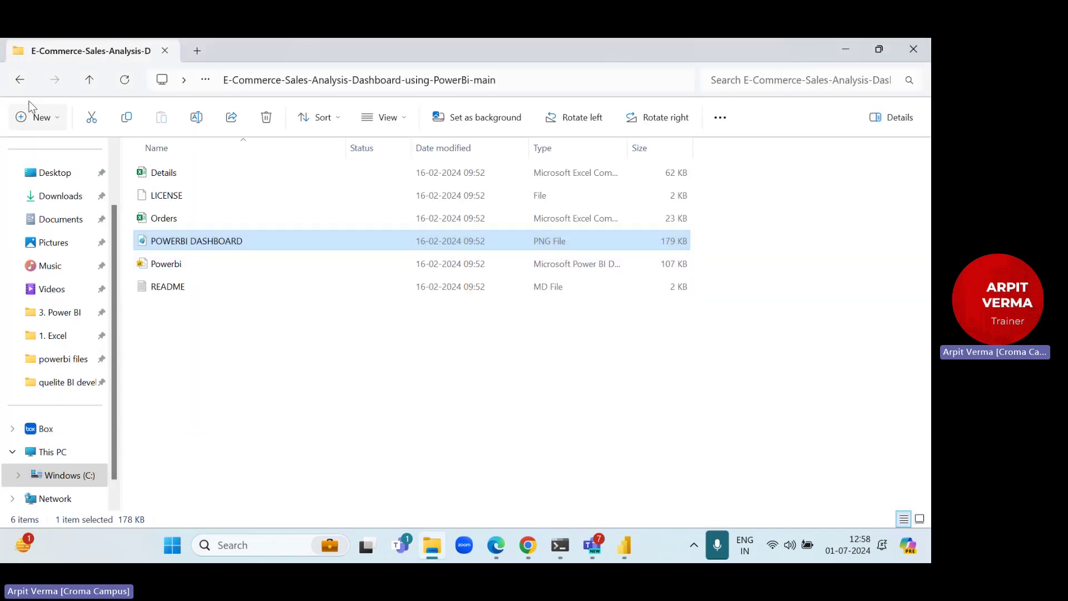
pyautogui.hotkey('alt', 'Left')
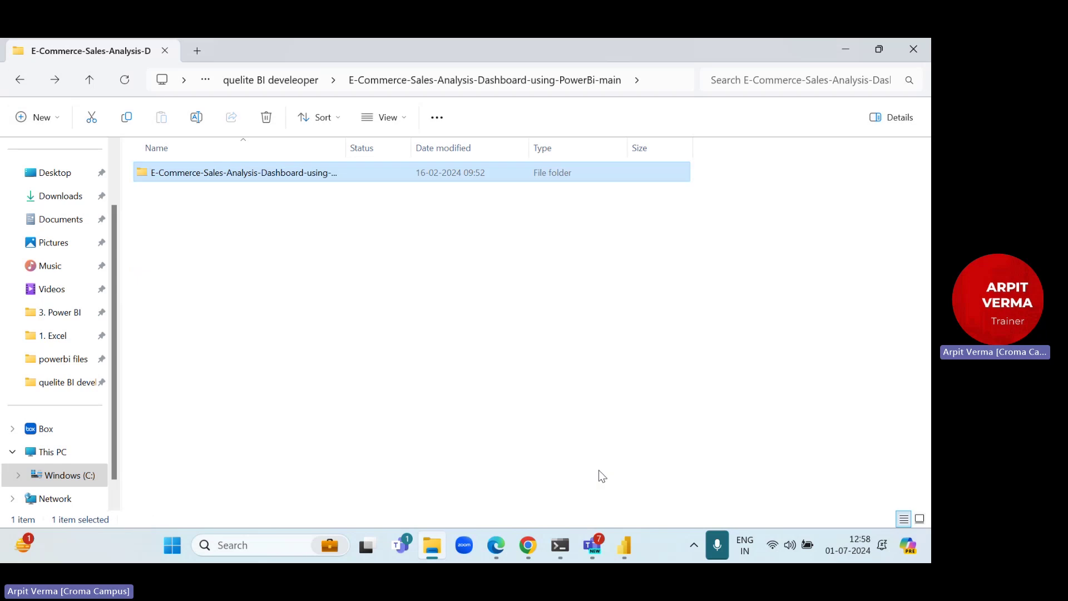
pyautogui.click(19, 78)
pyautogui.click(919, 56)
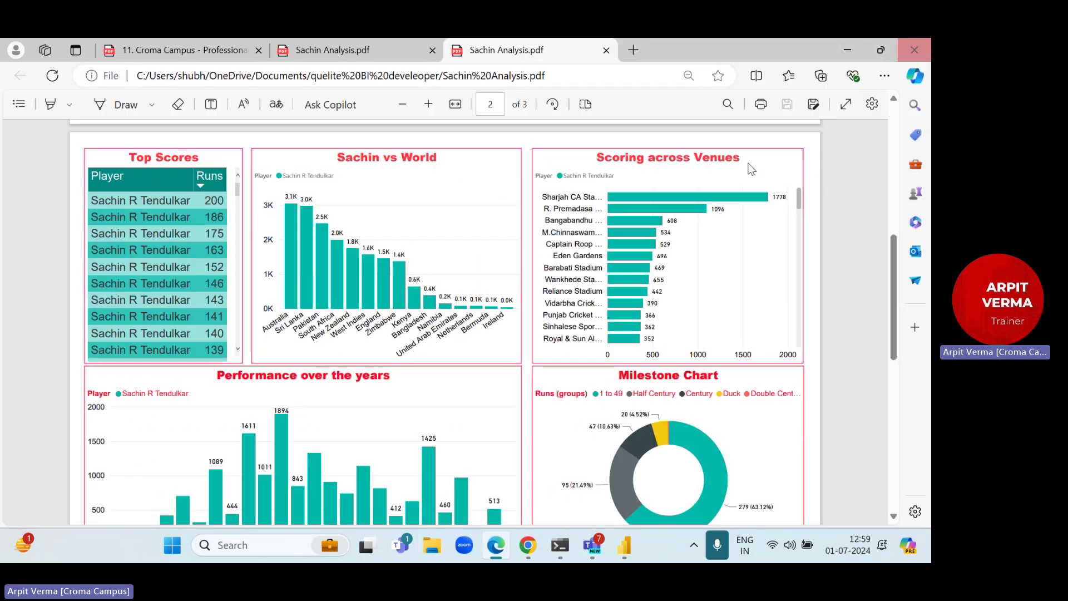
# Step: Review the Power BI modules in the Croma Campus syllabus PDF, highlighting the Modelling with Power BI and Data Analysis Expressions (DAX) headings
pyautogui.scroll(5, 356, 359)
pyautogui.click(225, 58)
pyautogui.scroll(-6, 372, 286)
pyautogui.moveTo(284, 284); pyautogui.dragTo(409, 282)
pyautogui.scroll(-13, 408, 295)
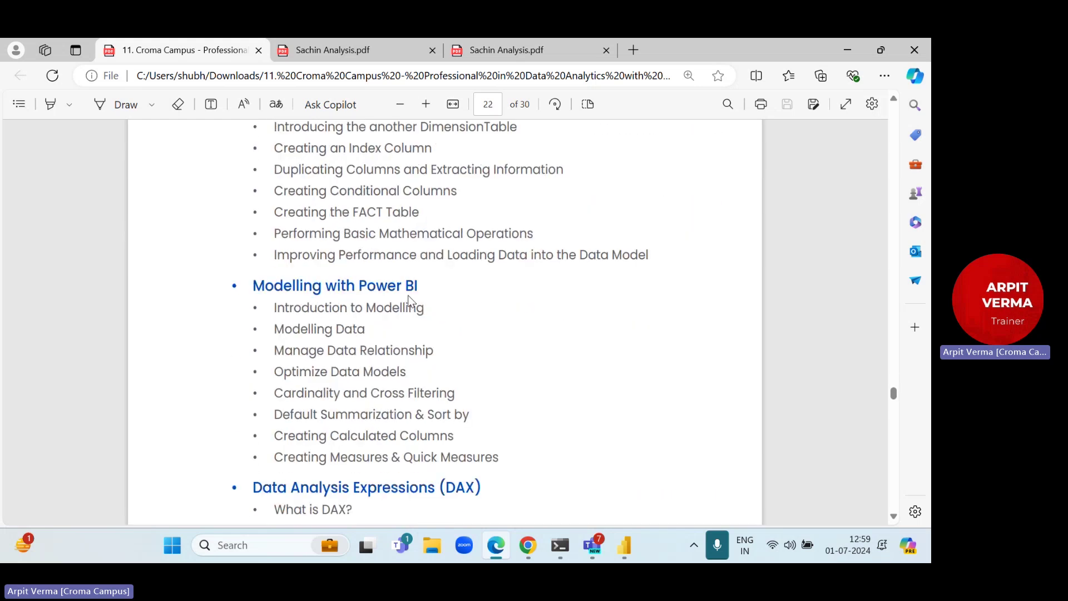
pyautogui.moveTo(275, 282); pyautogui.dragTo(418, 285)
pyautogui.scroll(-5, 420, 298)
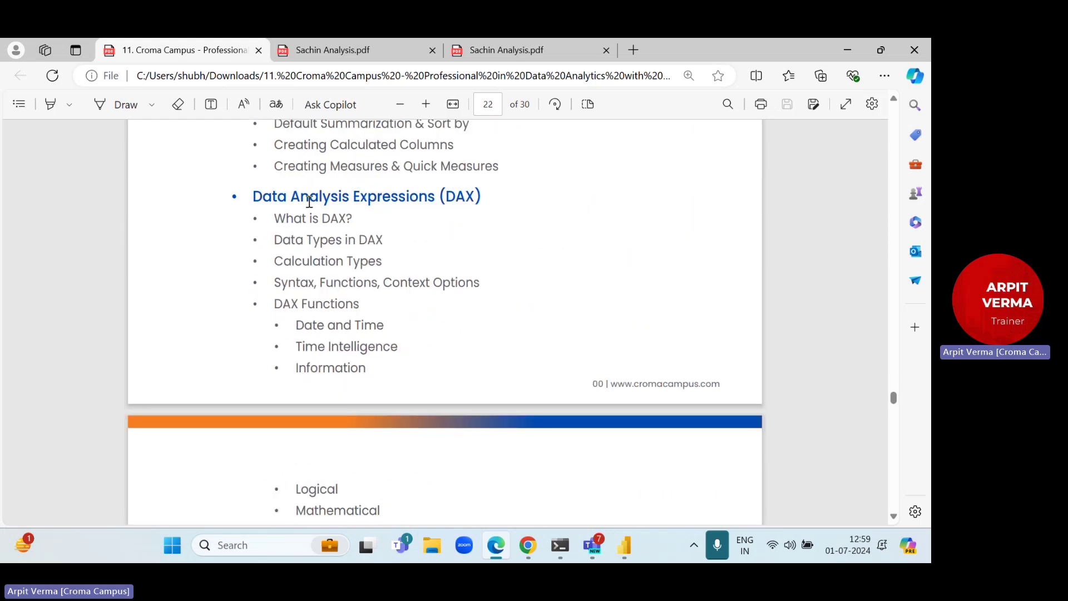
pyautogui.moveTo(301, 198); pyautogui.dragTo(476, 197)
pyautogui.click(853, 55)
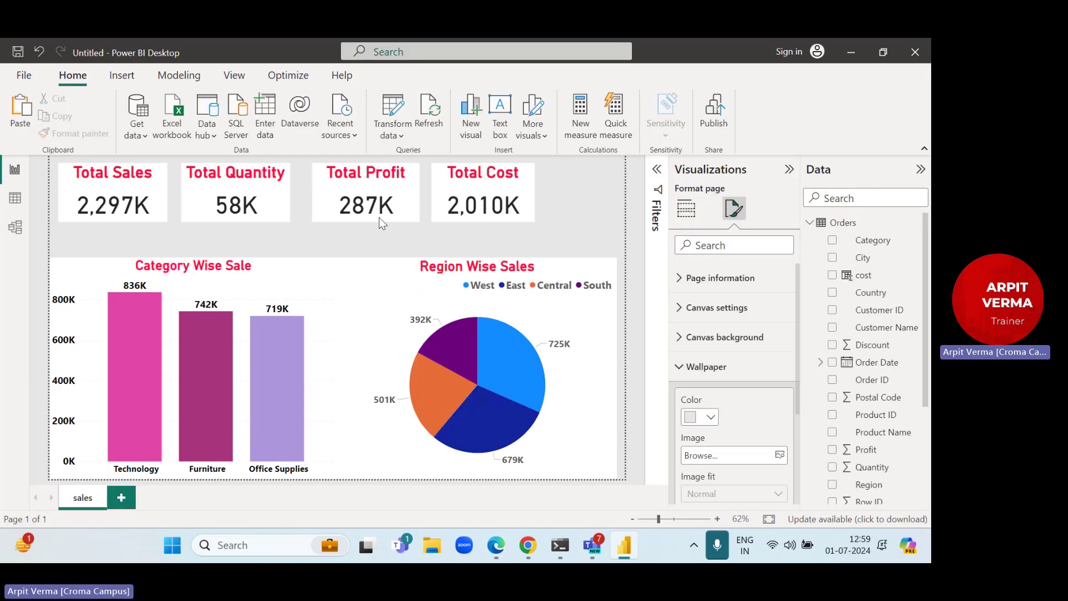
# Step: Inspect the Orders, People and Returns tables in Model view, look at Table view and return to Report view
pyautogui.click(15, 228)
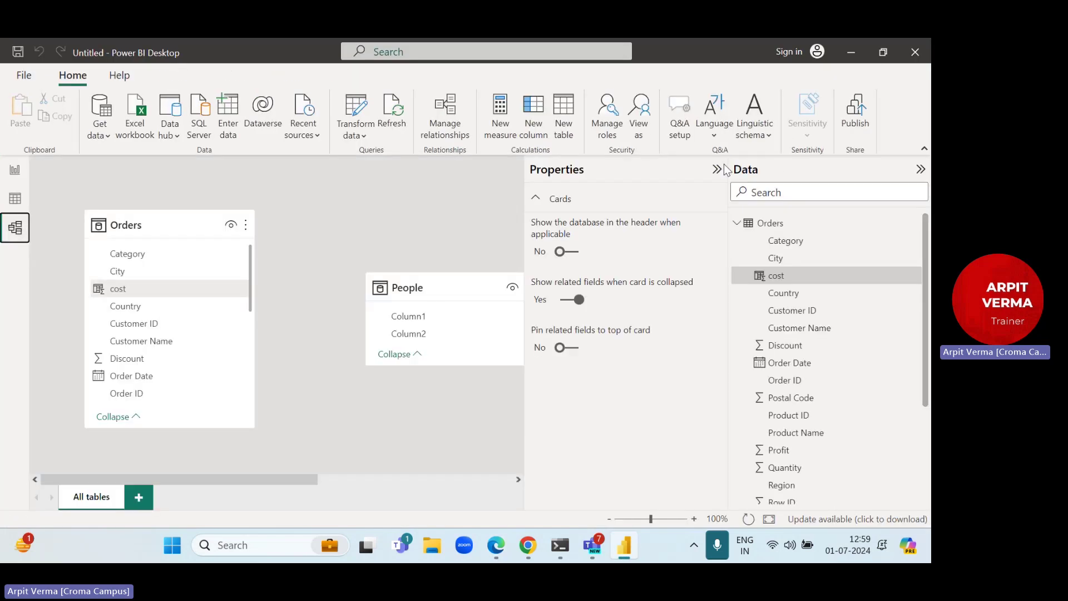
pyautogui.click(717, 169)
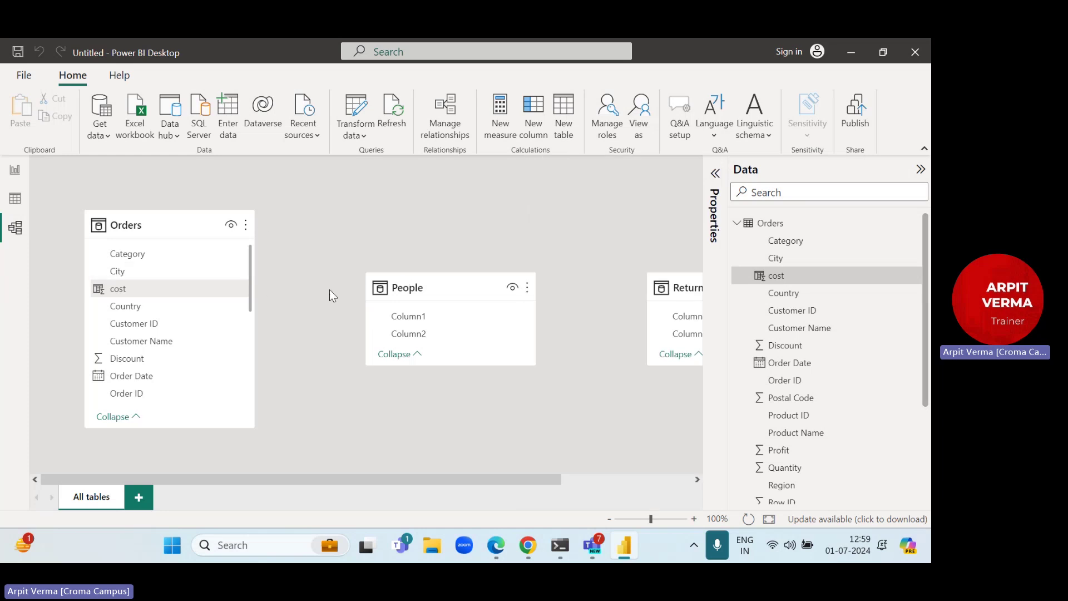
pyautogui.click(15, 171)
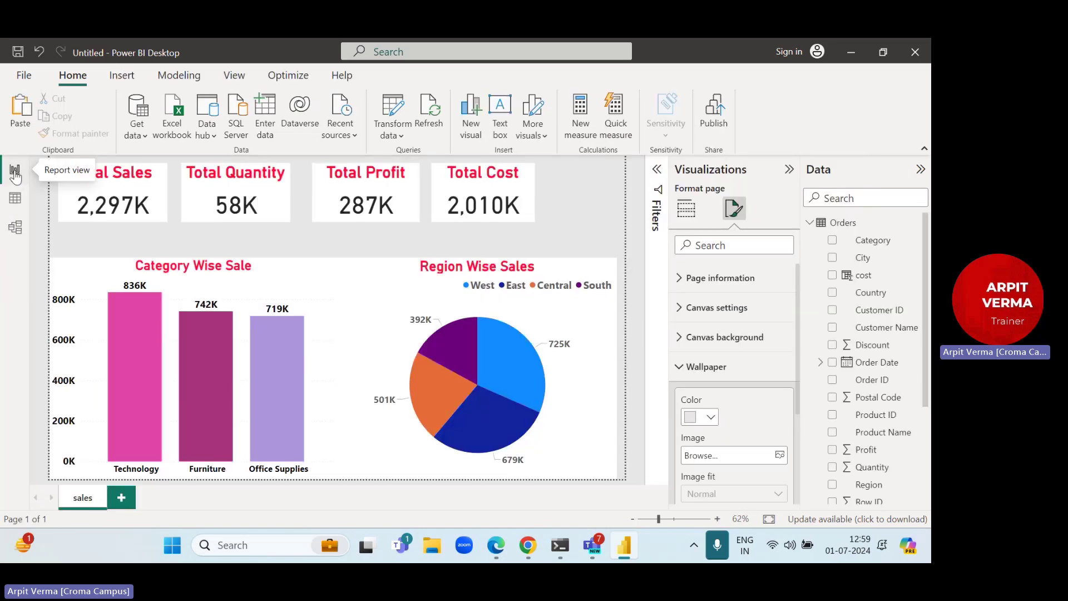
pyautogui.click(15, 198)
pyautogui.click(15, 170)
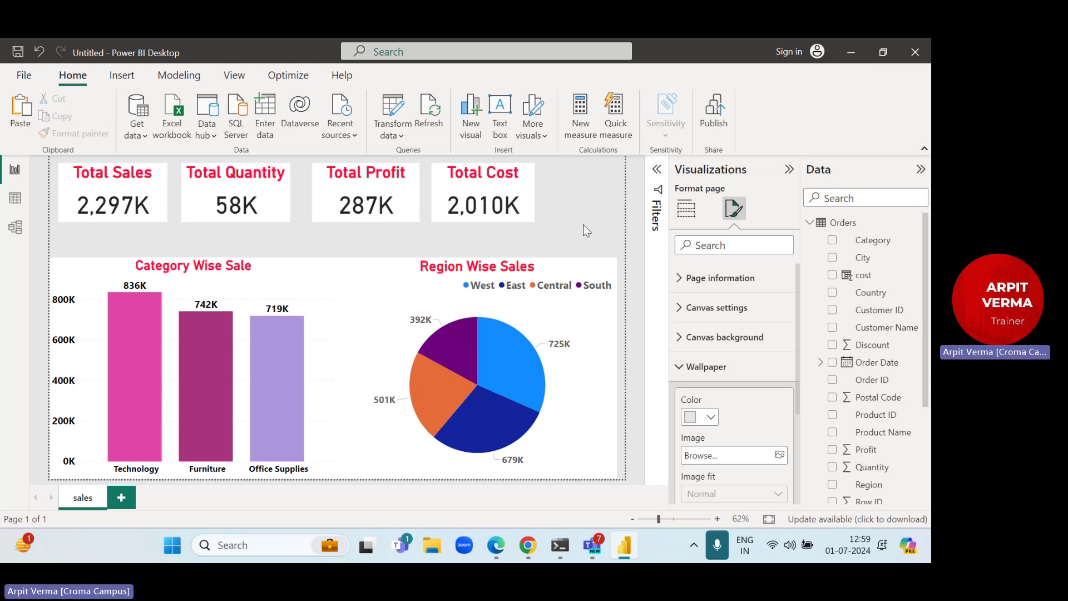
# Step: Show the report's filters for this page and for all pages, and collapse them again
pyautogui.click(664, 212)
pyautogui.click(681, 211)
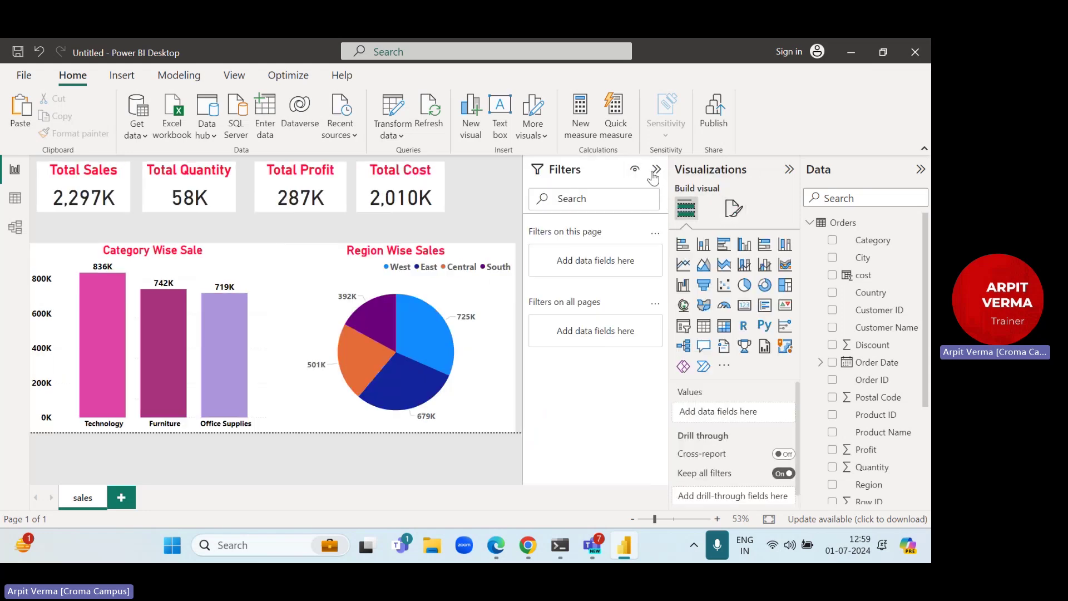
pyautogui.click(656, 170)
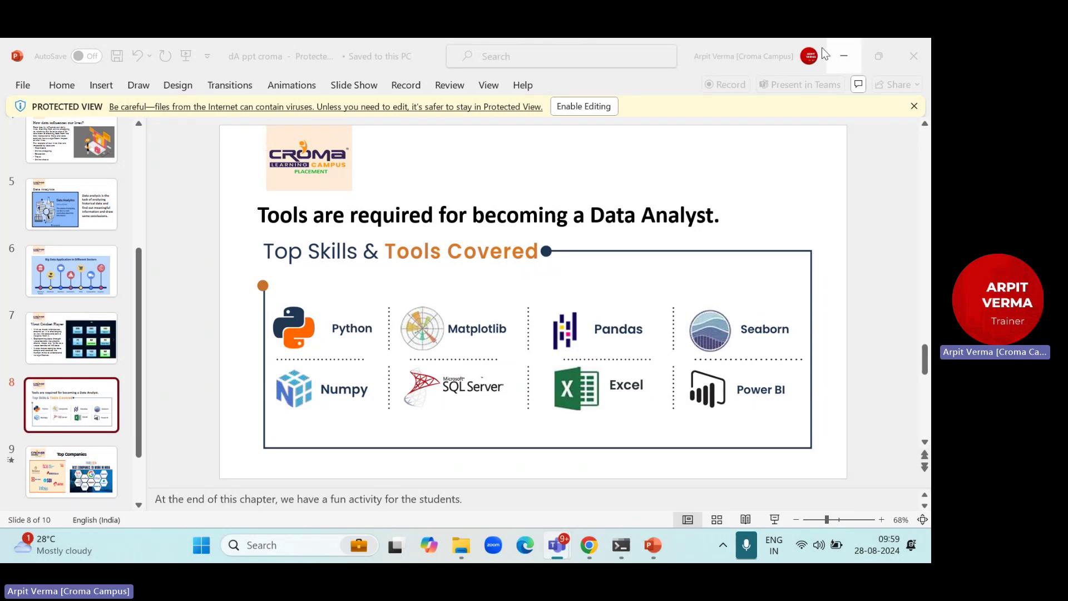
# Step: Minimize the data analyst tools presentation and open the 3. Power BI folder inside my croma data
pyautogui.click(669, 116)
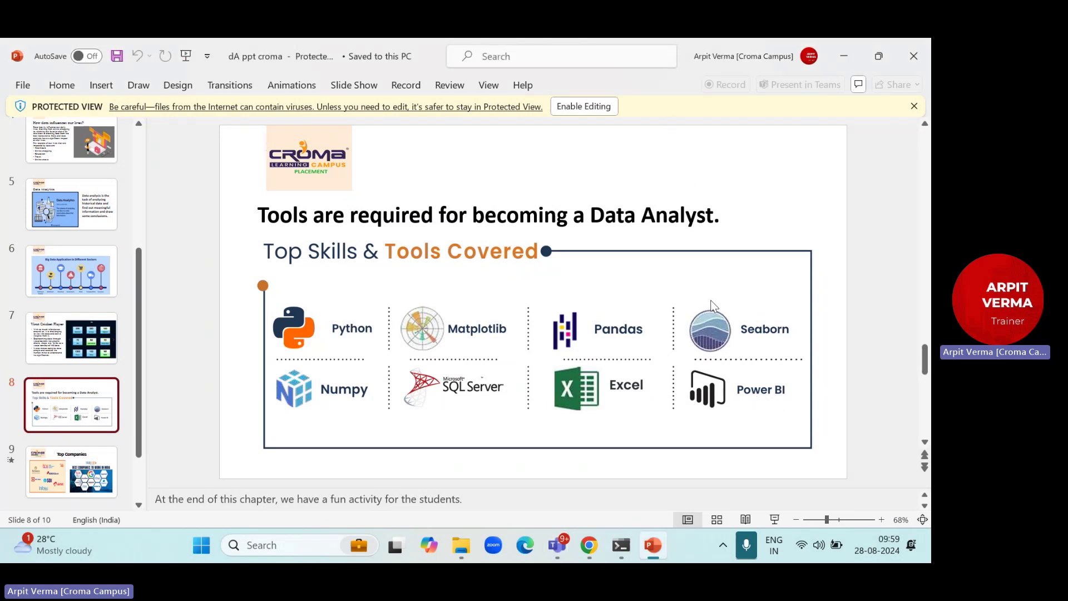
pyautogui.click(838, 48)
pyautogui.click(460, 553)
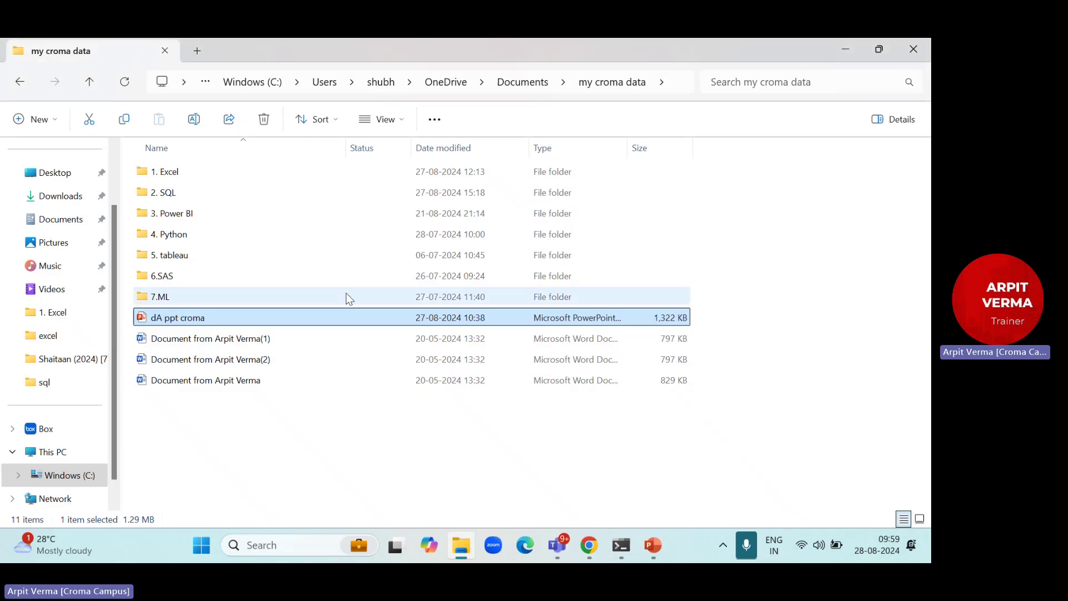
pyautogui.doubleClick(188, 222)
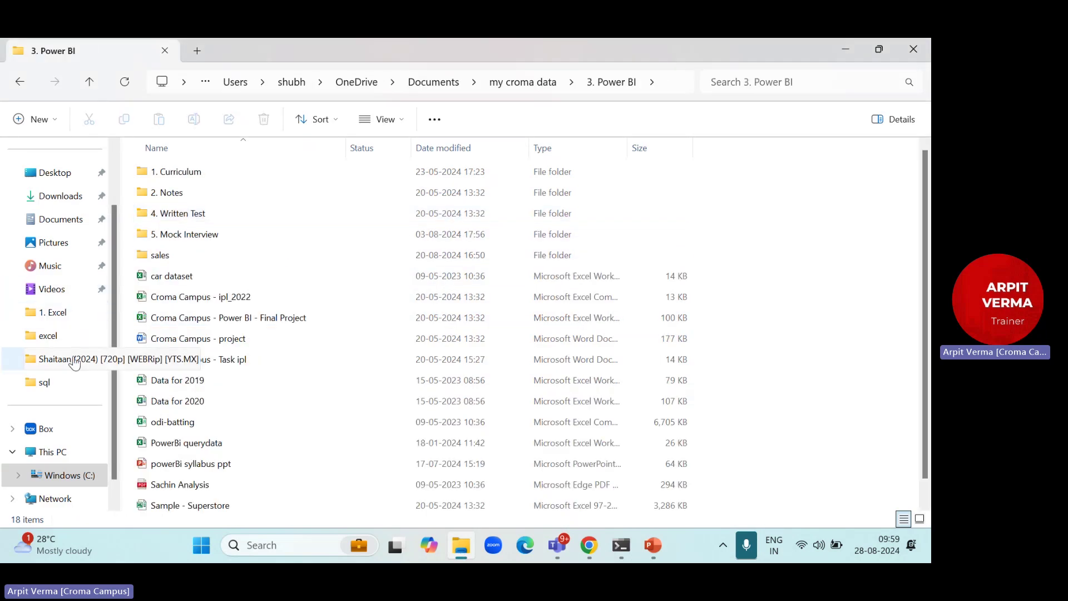
# Step: Go to the Documents folder and open powerbi complex projects
pyautogui.click(69, 314)
pyautogui.click(445, 84)
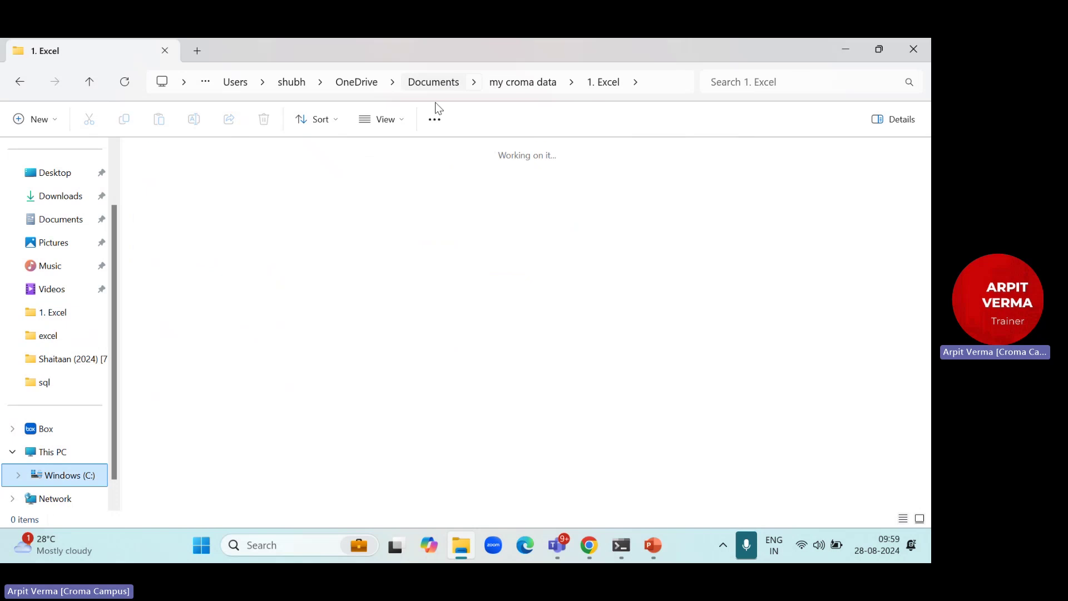
pyautogui.doubleClick(483, 298)
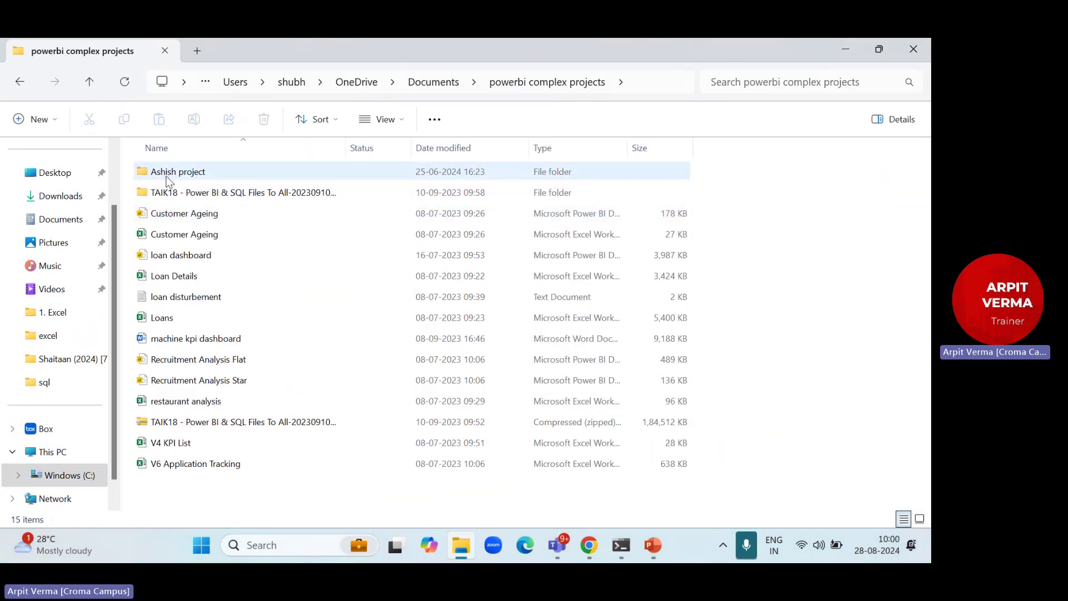
# Step: Look into the TAIK18 - Power BI & SQL Files folder, then return to Documents and open the quelite BI develeoper folder
pyautogui.doubleClick(178, 192)
pyautogui.click(20, 82)
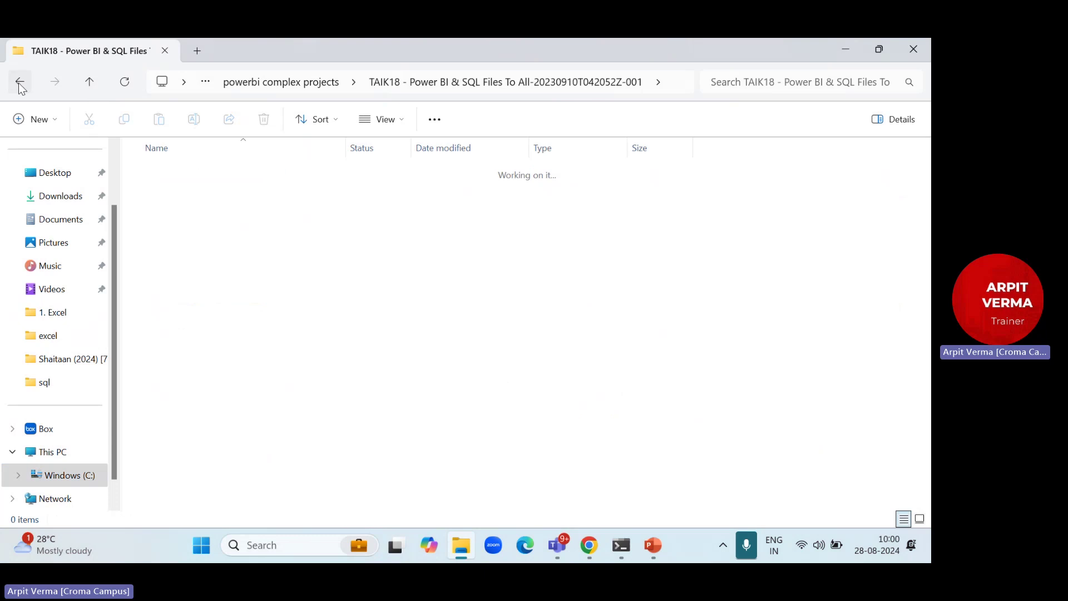
pyautogui.click(20, 82)
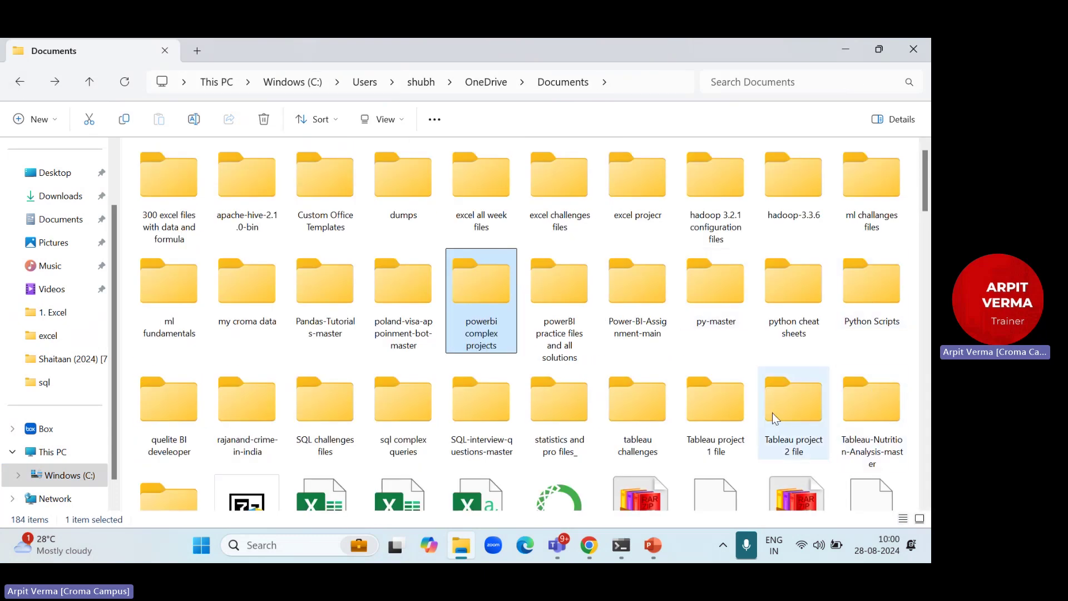
pyautogui.click(179, 416)
pyautogui.doubleClick(179, 416)
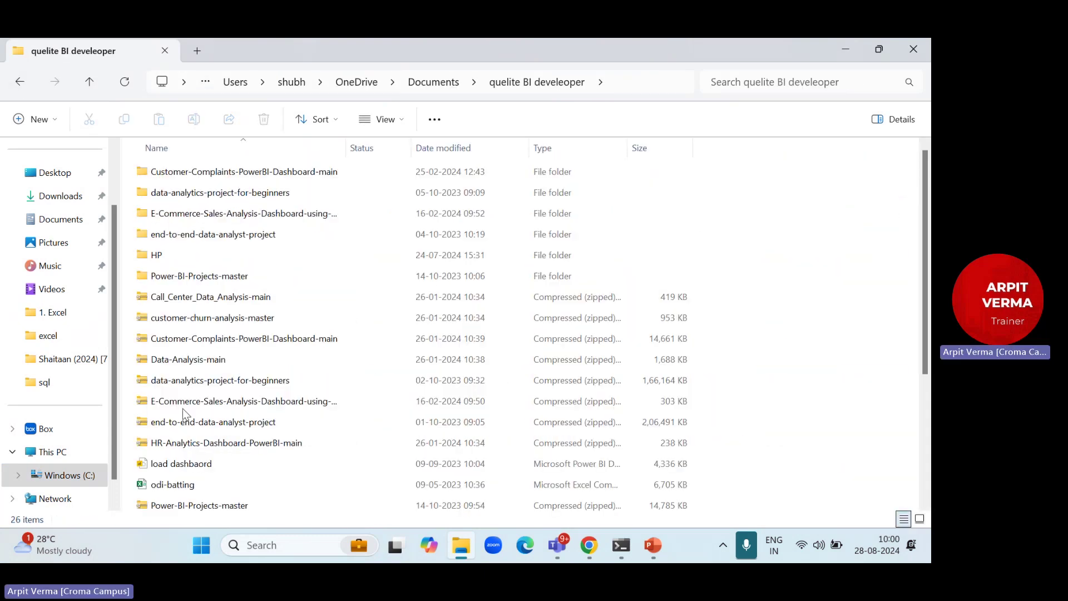
# Step: View the POWERBI DASHBOARD image of the E-Commerce-Sales-Analysis project at 90% zoom, close it and return to the project list
pyautogui.doubleClick(186, 213)
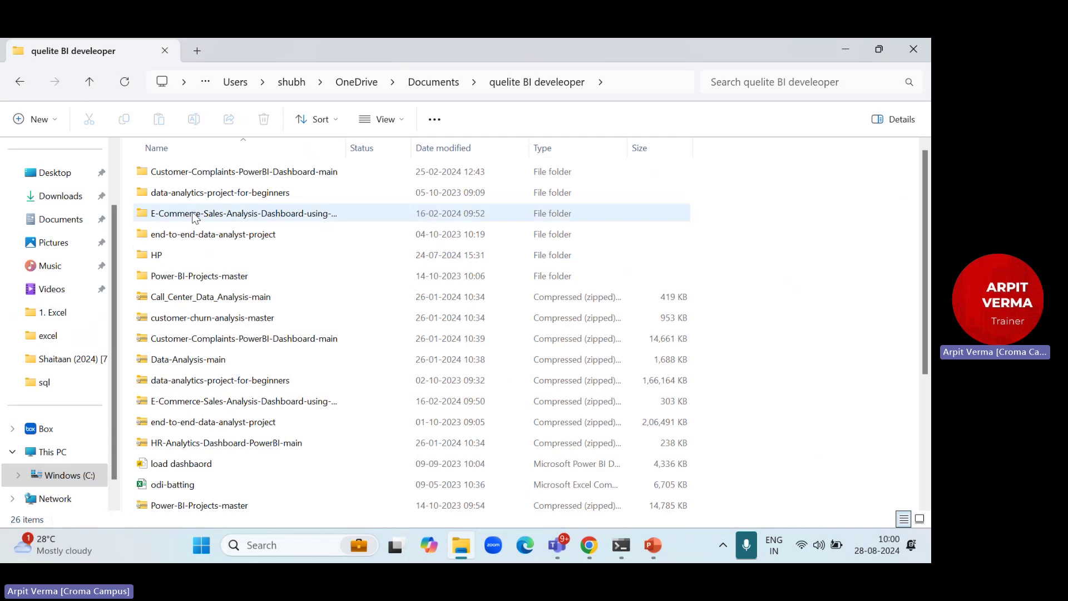
pyautogui.doubleClick(184, 235)
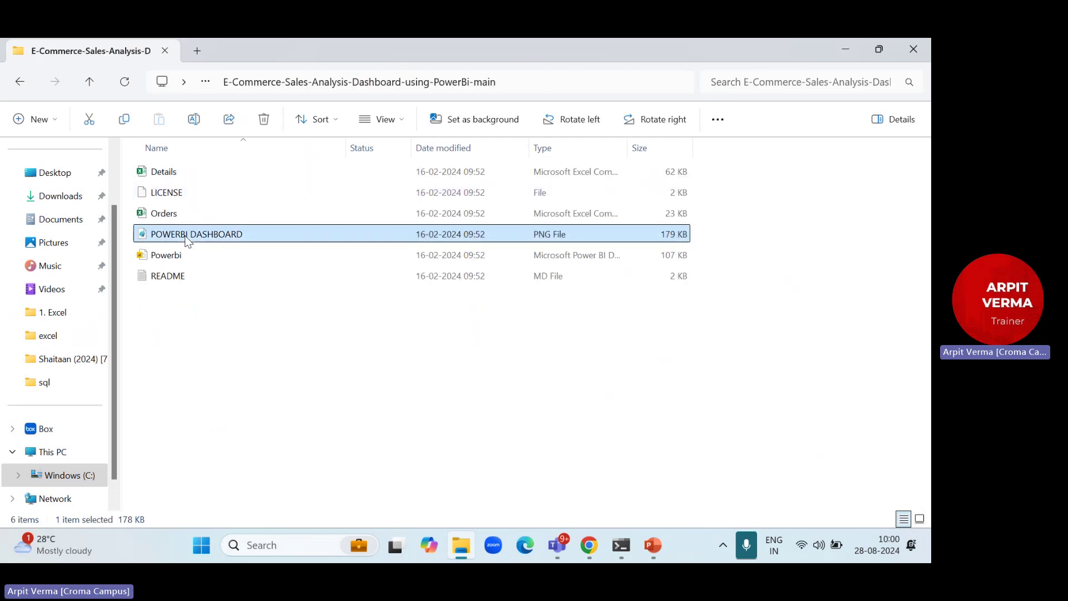
pyautogui.scroll(-2, 432, 198)
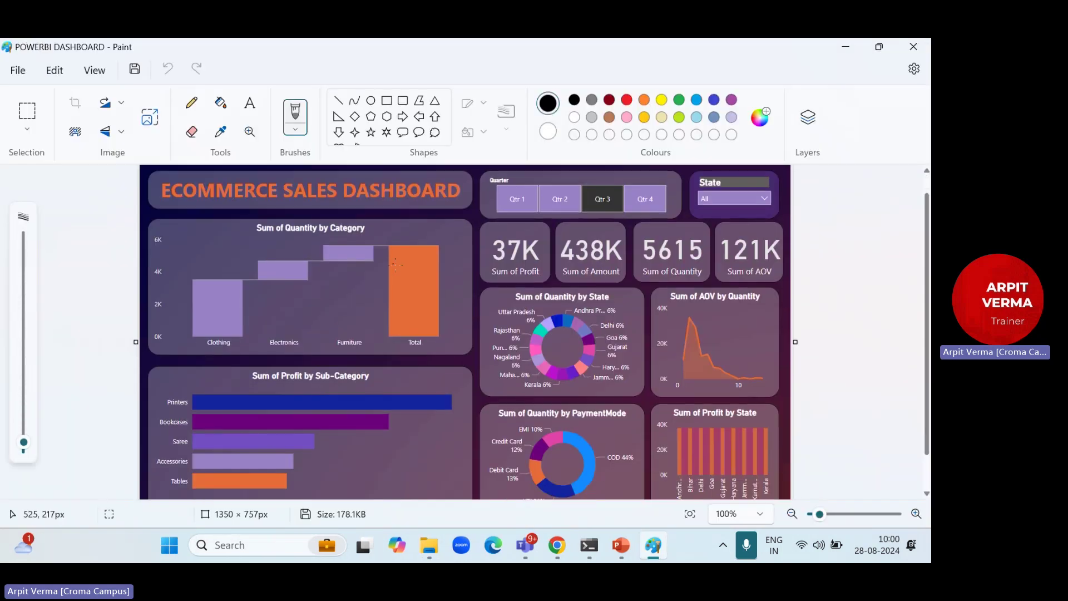
pyautogui.click(791, 514)
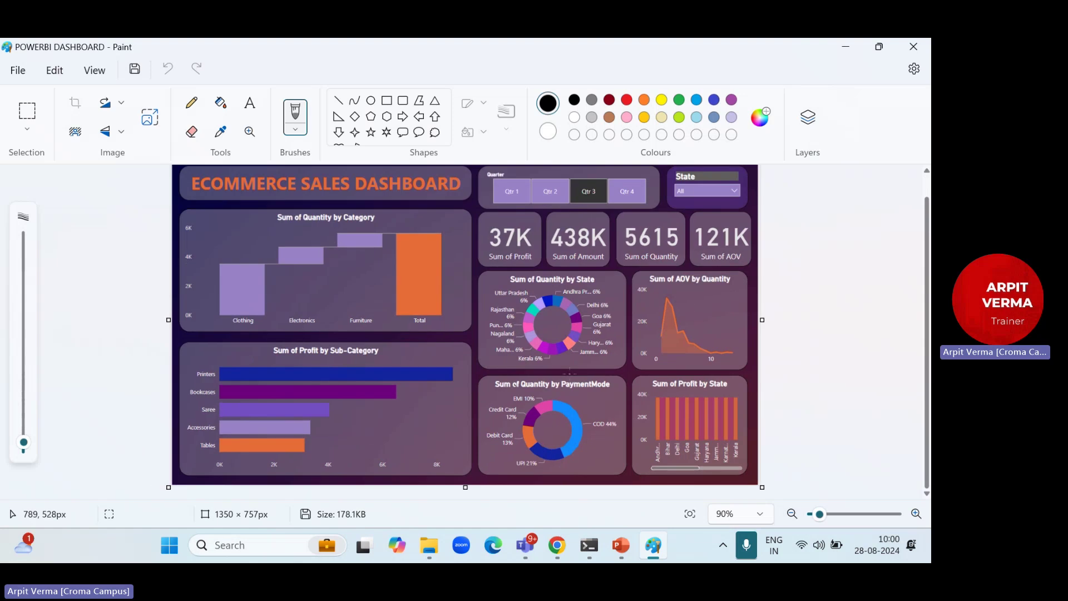
pyautogui.scroll(1, 484, 309)
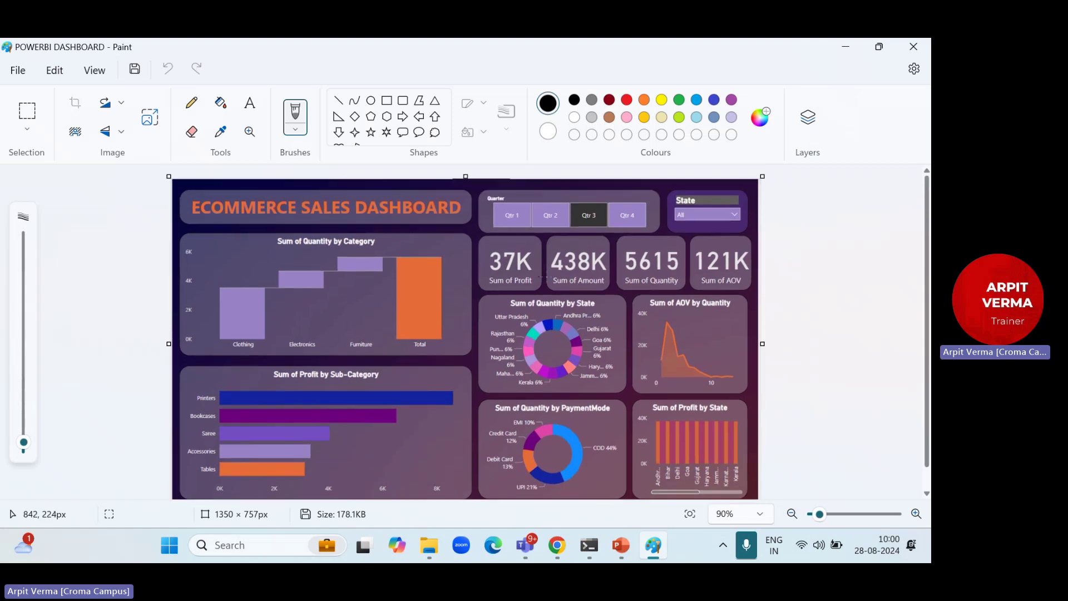
pyautogui.scroll(-1, 462, 294)
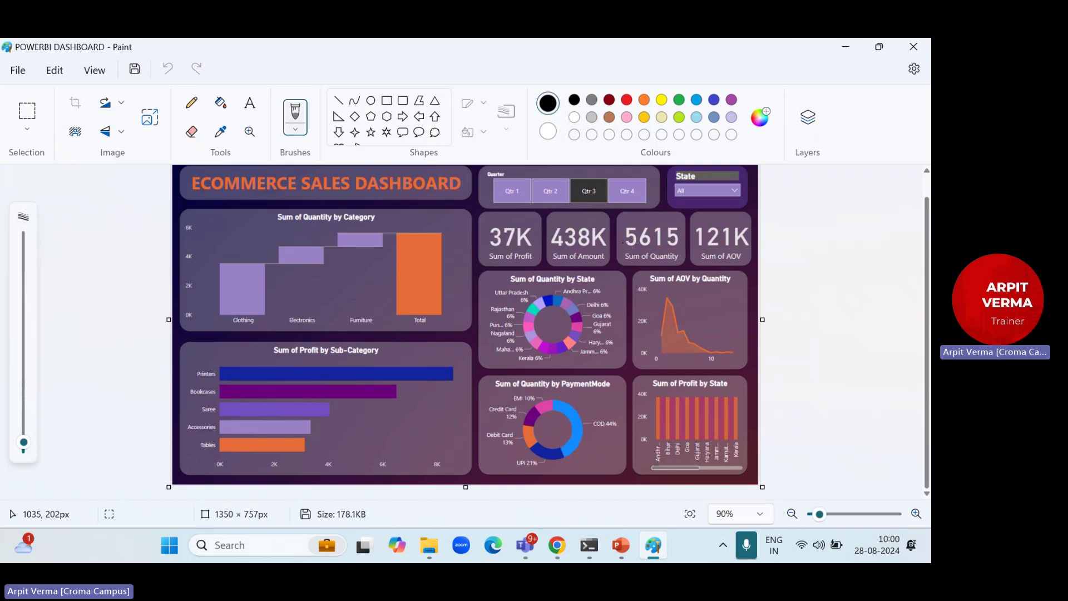
pyautogui.click(914, 46)
pyautogui.click(26, 82)
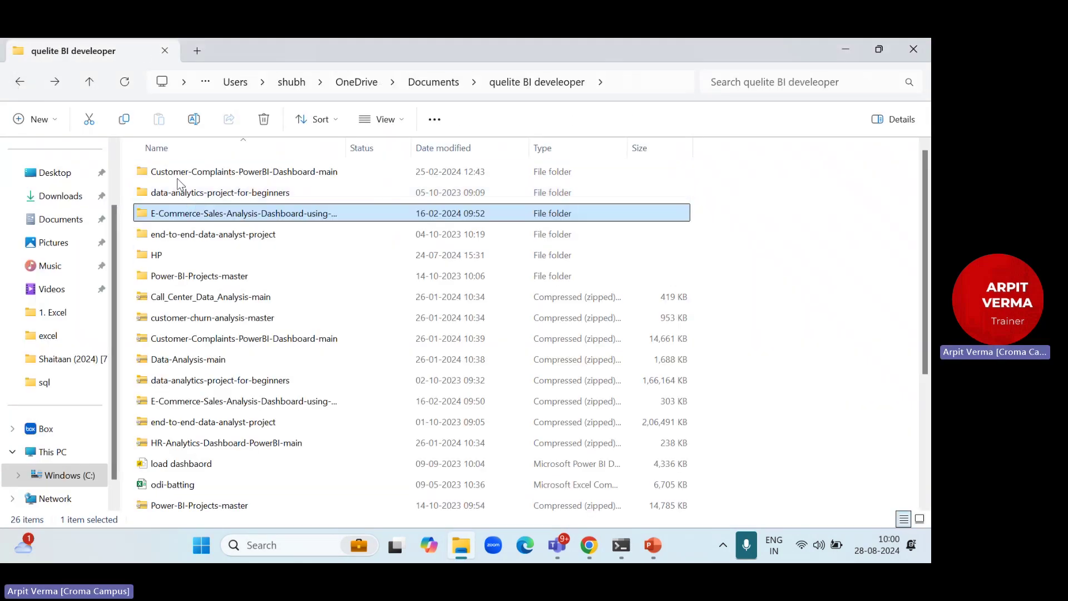
# Step: View the demonstration GIF in the Screenshots folder of Customer-Complaints-PowerBI-Dashboard-main and close it
pyautogui.doubleClick(181, 175)
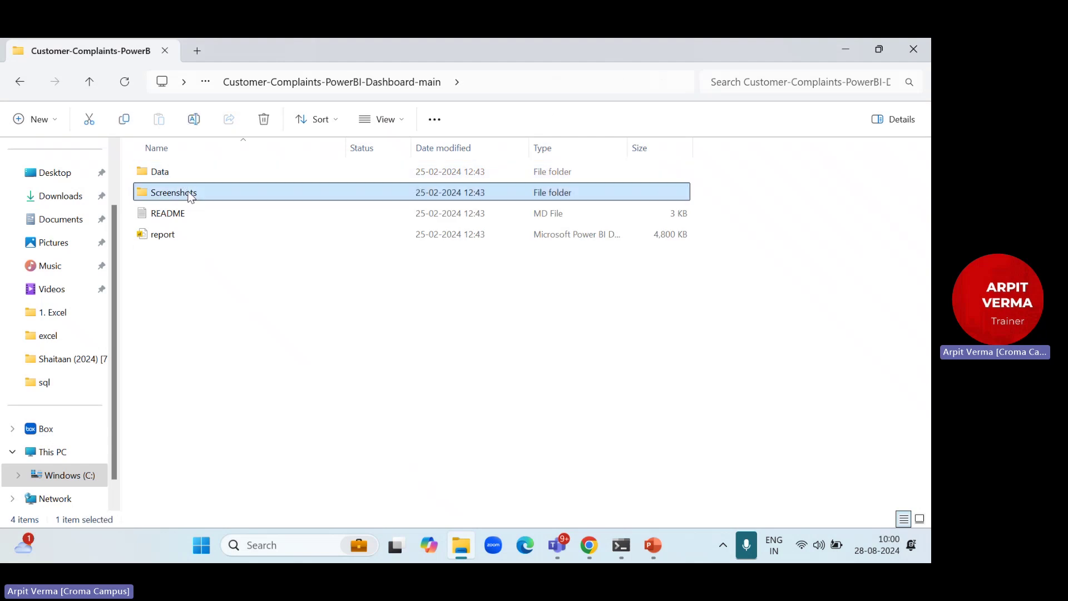
pyautogui.doubleClick(189, 192)
pyautogui.doubleClick(192, 177)
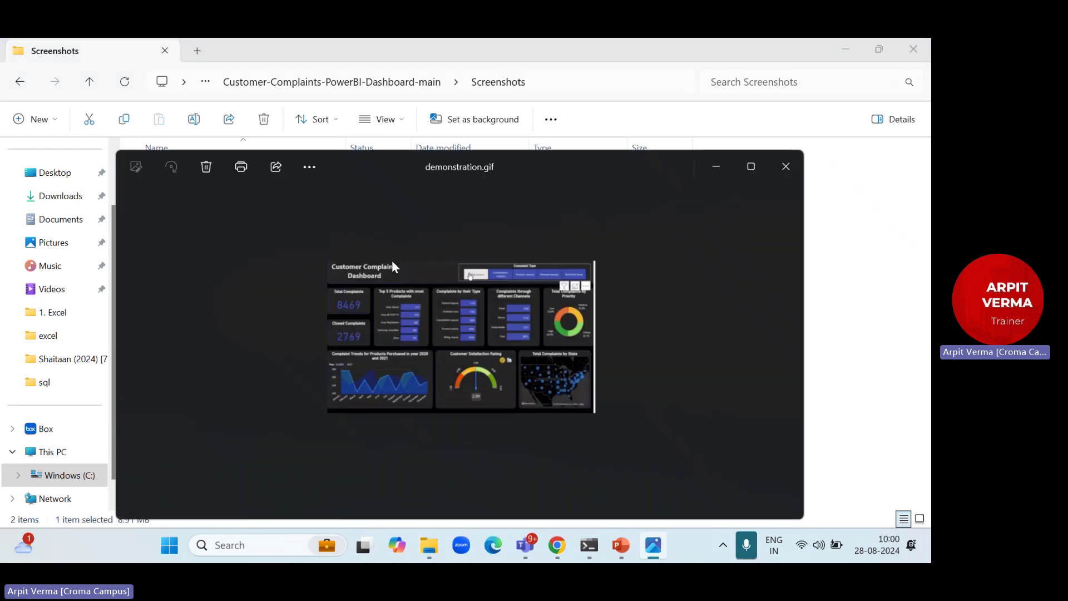
pyautogui.click(790, 166)
# Step: View the Screenshot PNG of the customer complaints dashboard, close it and return to the quelite BI develeoper folder
pyautogui.doubleClick(281, 192)
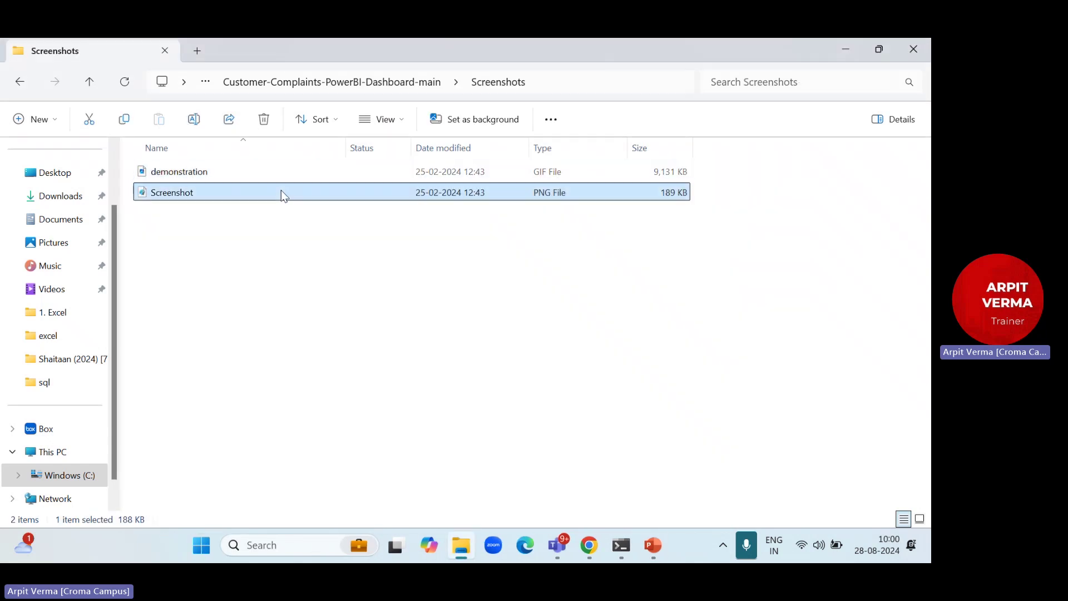
pyautogui.scroll(-1, 667, 312)
pyautogui.scroll(1, 751, 251)
pyautogui.click(910, 54)
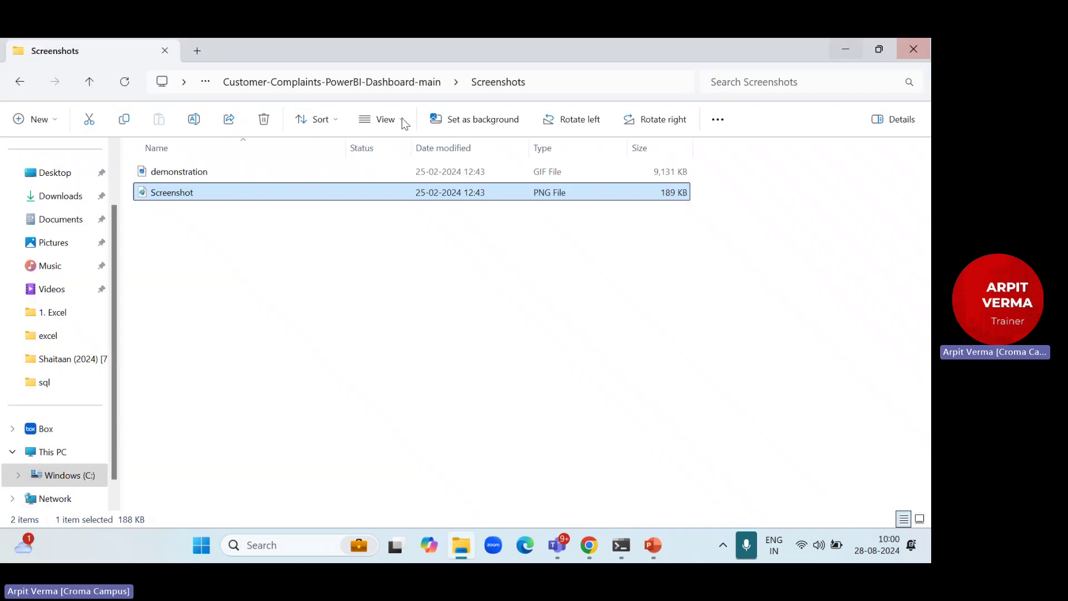
pyautogui.click(20, 84)
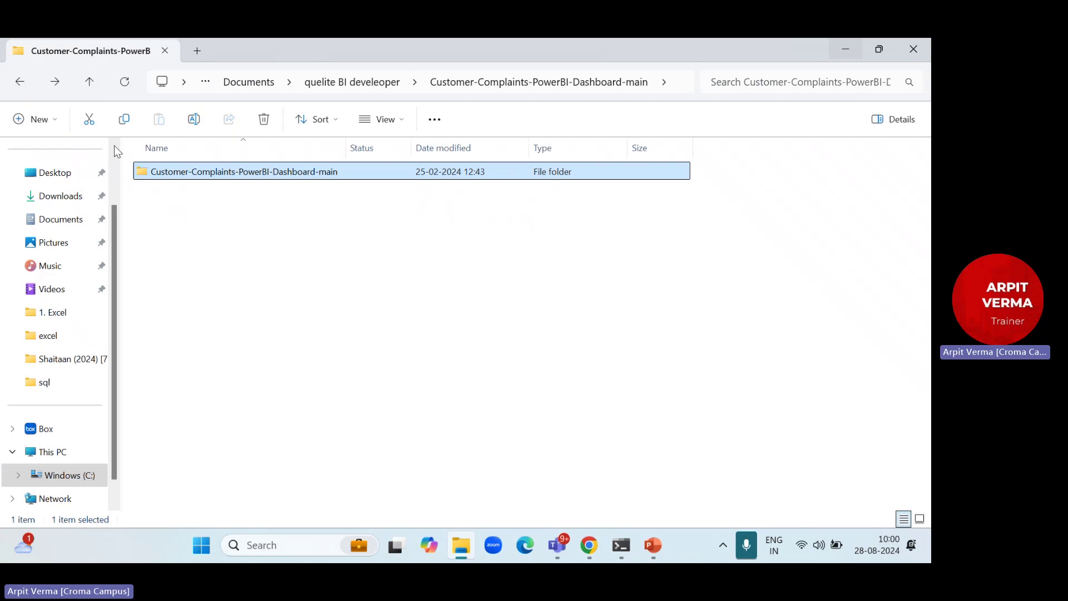
pyautogui.click(17, 83)
# Step: Go through the practice project folders and archives, from the E-Commerce sales analysis to the HR analytics dashboard and the files below
pyautogui.click(223, 213)
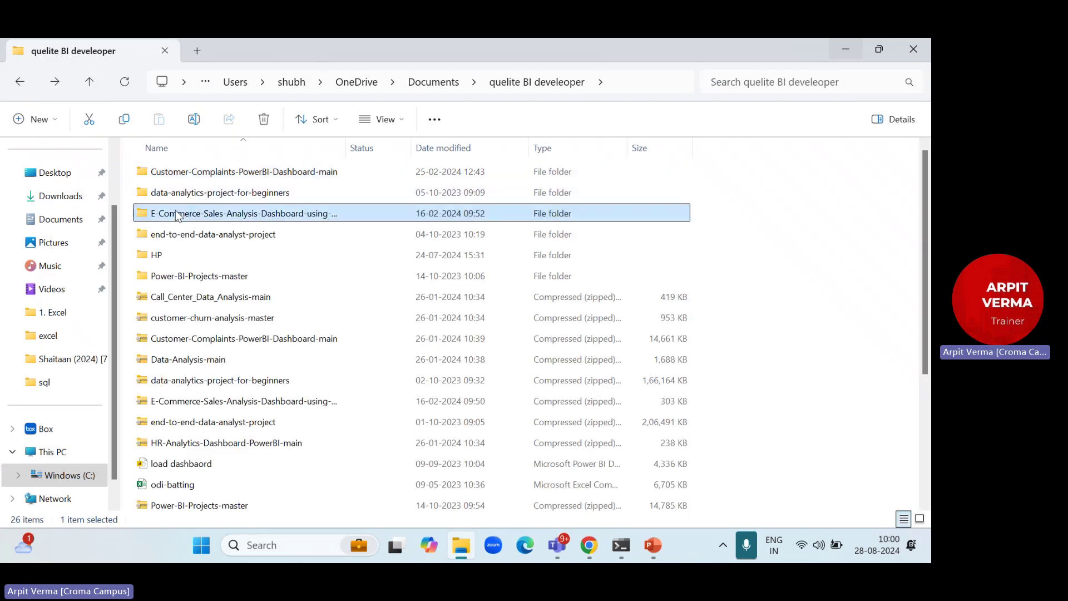
pyautogui.click(200, 236)
pyautogui.click(198, 297)
pyautogui.click(204, 319)
pyautogui.click(205, 359)
pyautogui.click(213, 400)
pyautogui.click(224, 444)
pyautogui.scroll(-3, 224, 445)
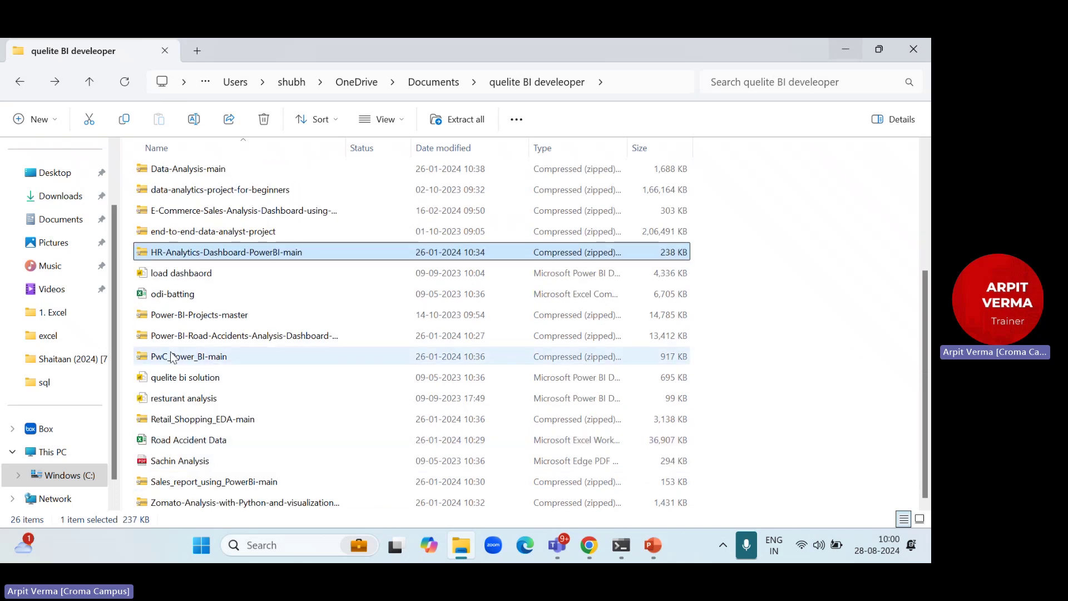
# Step: Open the Sachin Analysis PDF, look through its three pages of cricket charts and close it
pyautogui.click(204, 462)
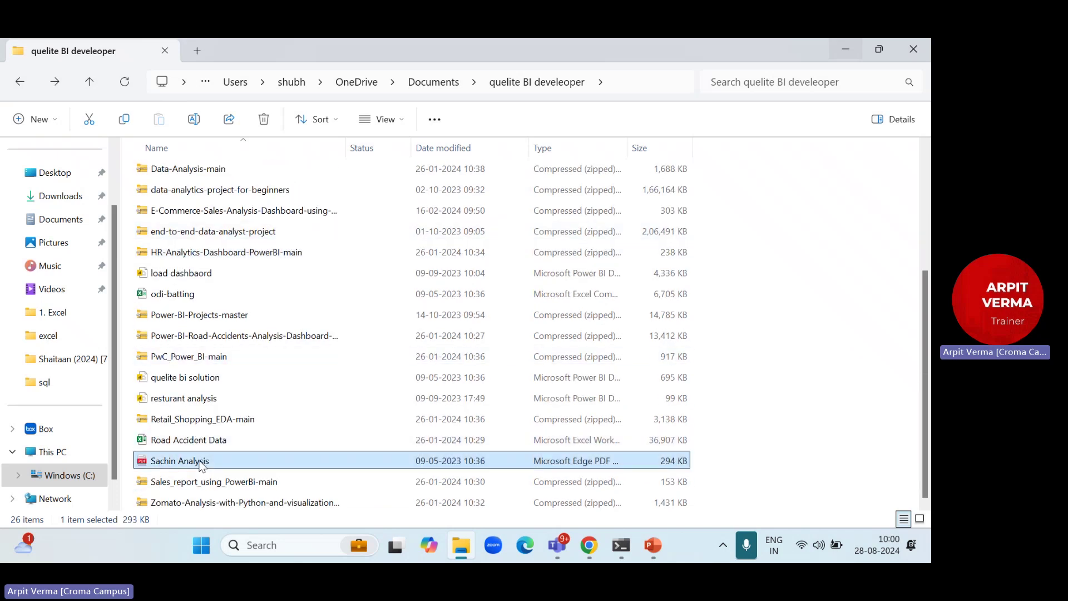
pyautogui.press('Return')
pyautogui.scroll(-3, 652, 345)
pyautogui.scroll(-10, 589, 331)
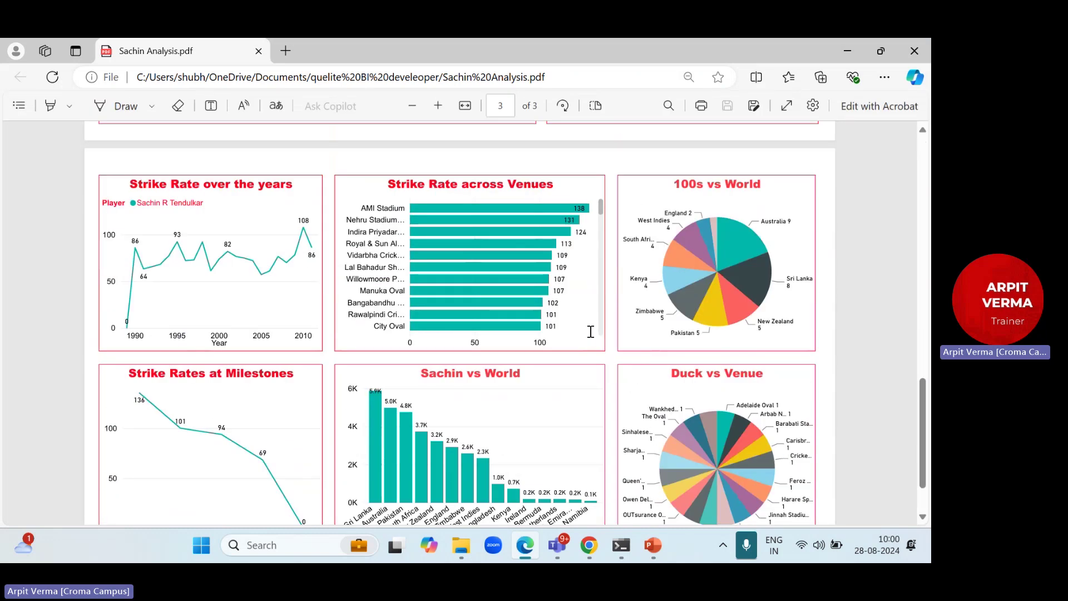
pyautogui.scroll(12, 591, 332)
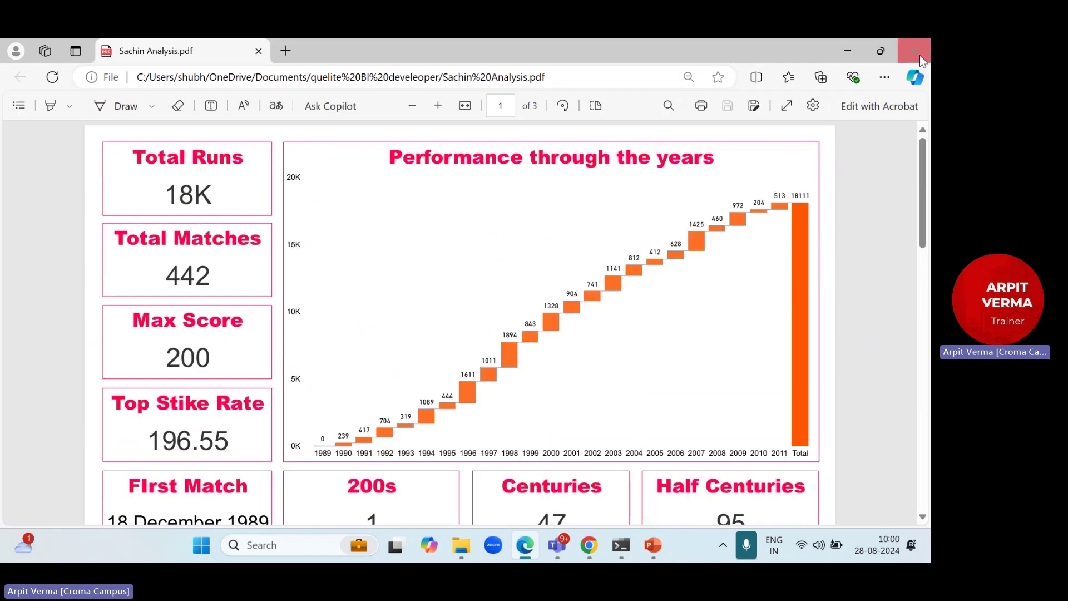
pyautogui.click(920, 56)
# Step: Examine the full list of Power BI project folders, archives and reports in quelite BI develeoper
pyautogui.scroll(3, 262, 287)
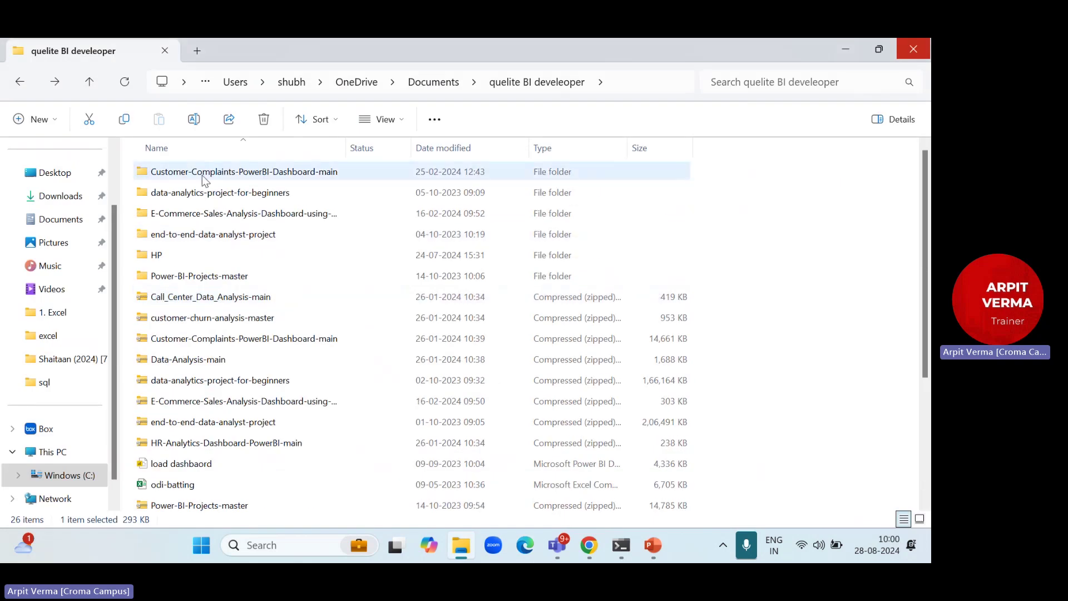
pyautogui.scroll(-3, 192, 319)
pyautogui.scroll(3, 193, 319)
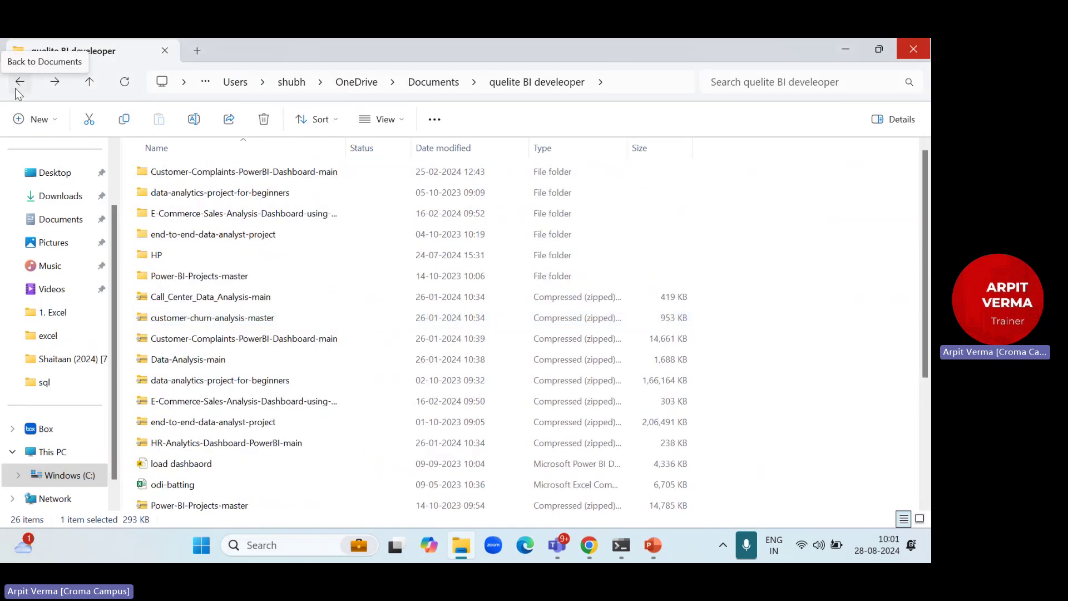
pyautogui.scroll(-3, 184, 293)
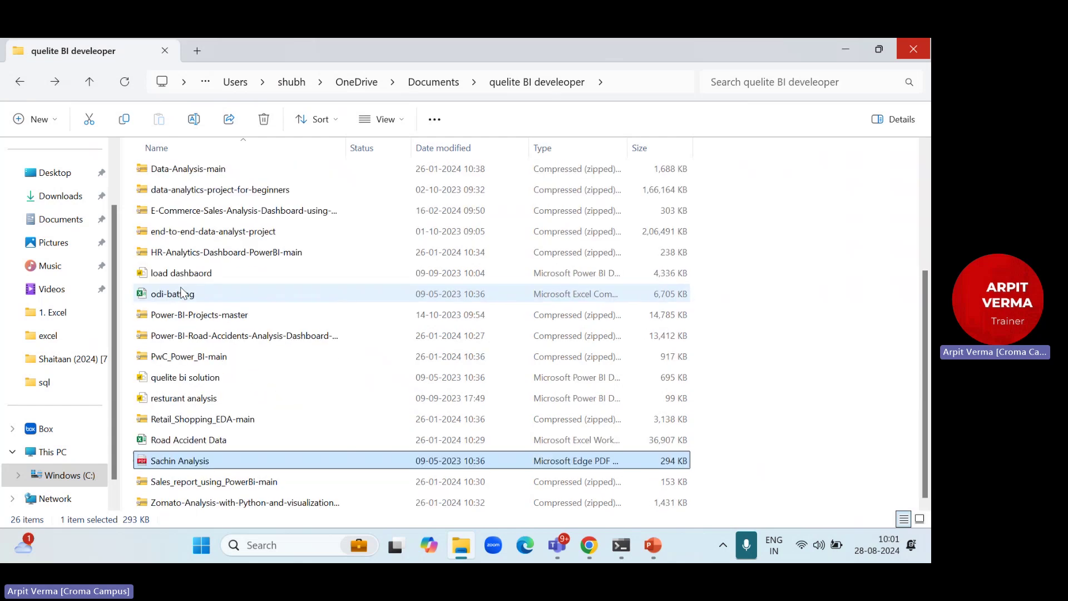
pyautogui.scroll(3, 184, 293)
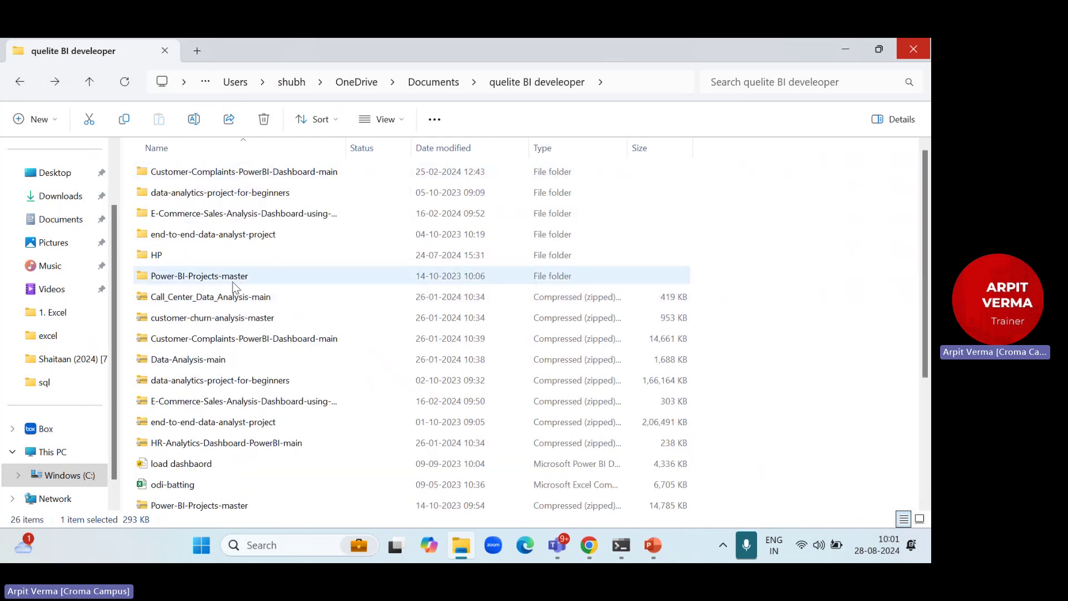
pyautogui.scroll(-1, 233, 282)
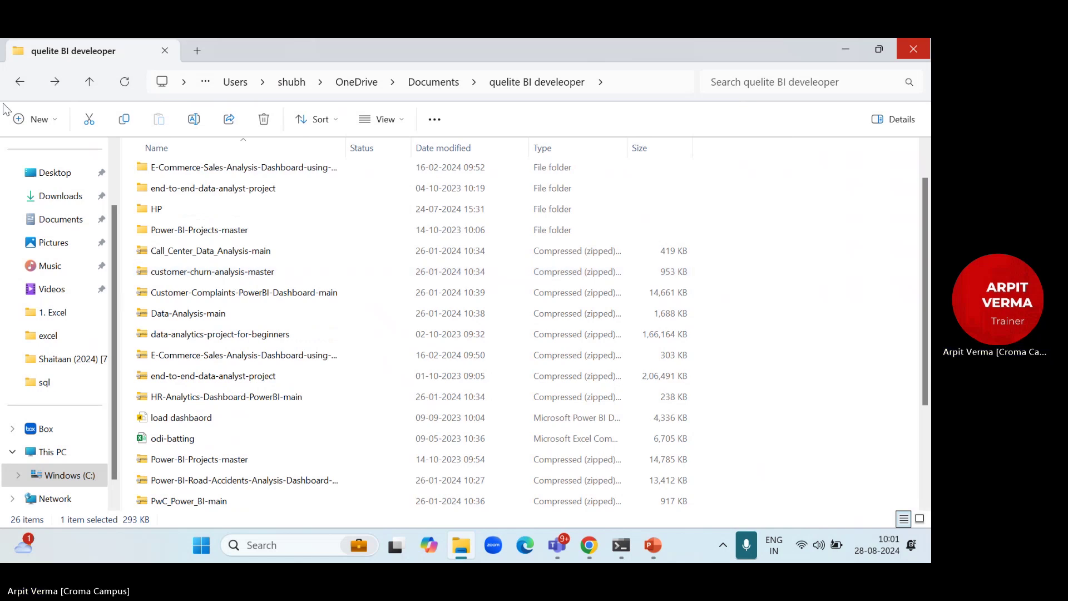
pyautogui.scroll(-2, 235, 285)
pyautogui.scroll(3, 192, 233)
# Step: Look inside the end-to-end-data-analyst-project folder, go back and switch to the dA ppt croma presentation in PowerPoint
pyautogui.doubleClick(228, 237)
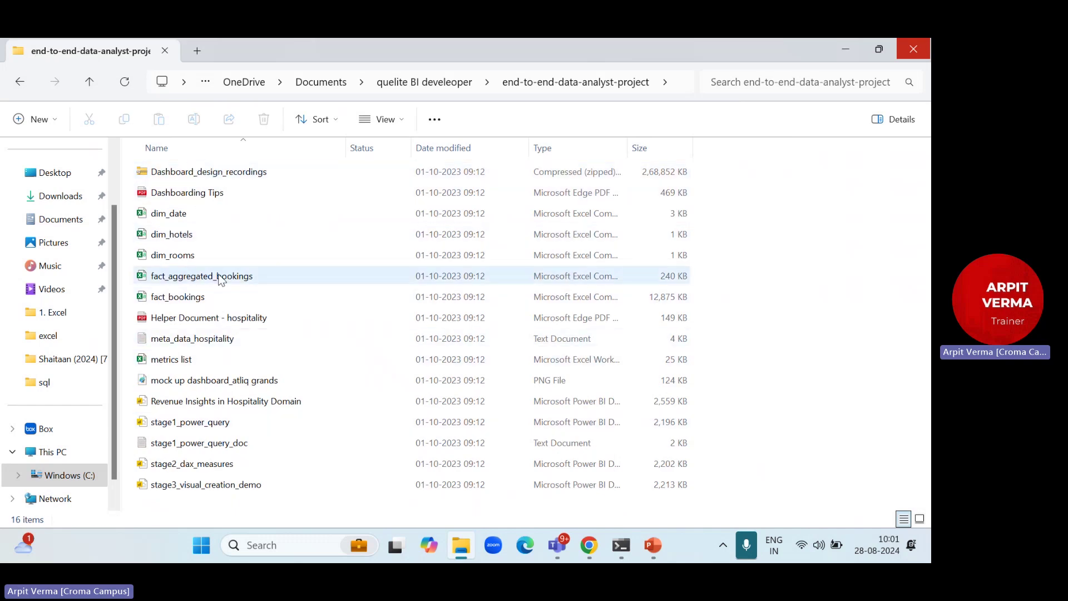
pyautogui.click(21, 82)
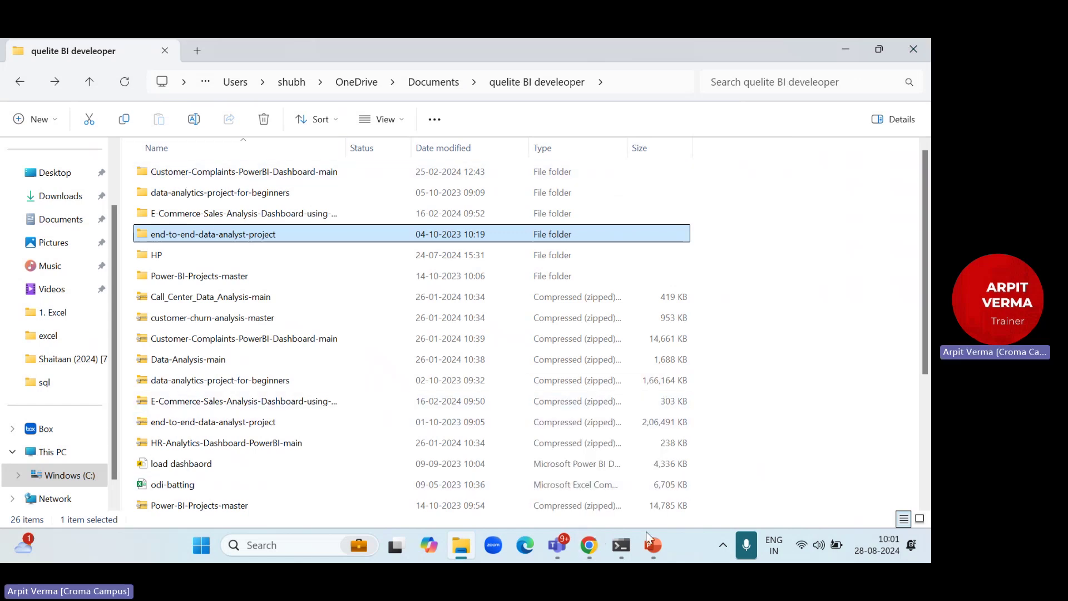
pyautogui.click(653, 545)
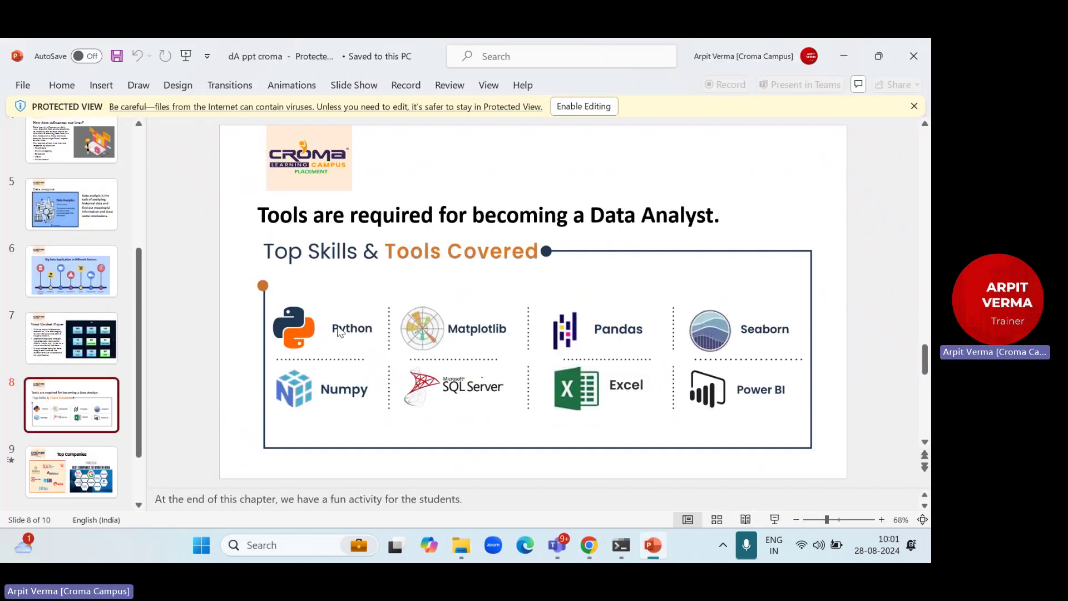